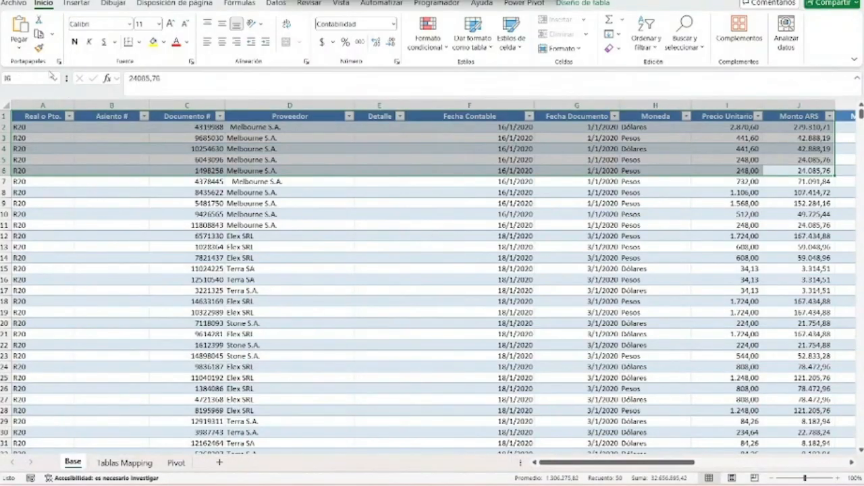
- Examine the Real o Pto., Asiento #, Documento # and Proveedor columns of the Base sheet
left_click(53, 116)
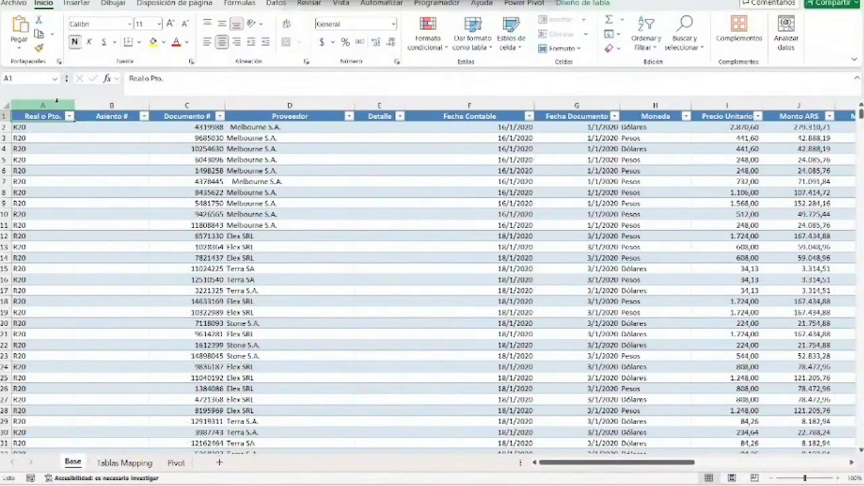
left_click(57, 100)
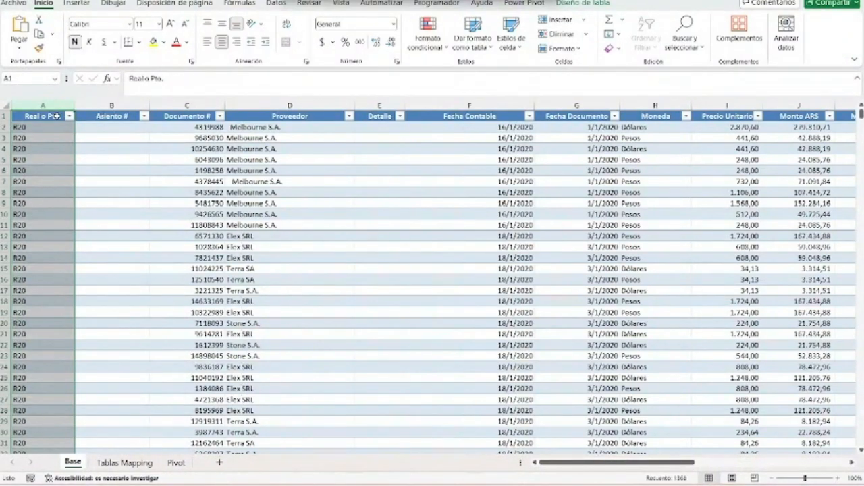
left_click_drag(56, 127, 54, 225)
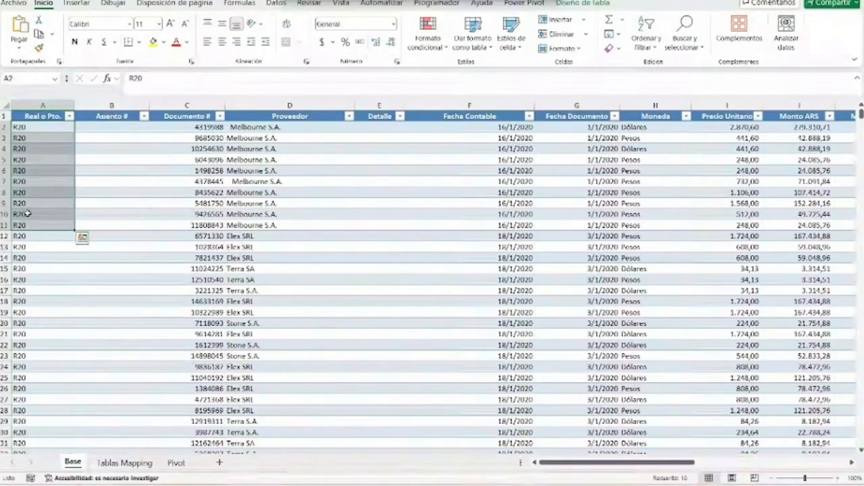
left_click(48, 124)
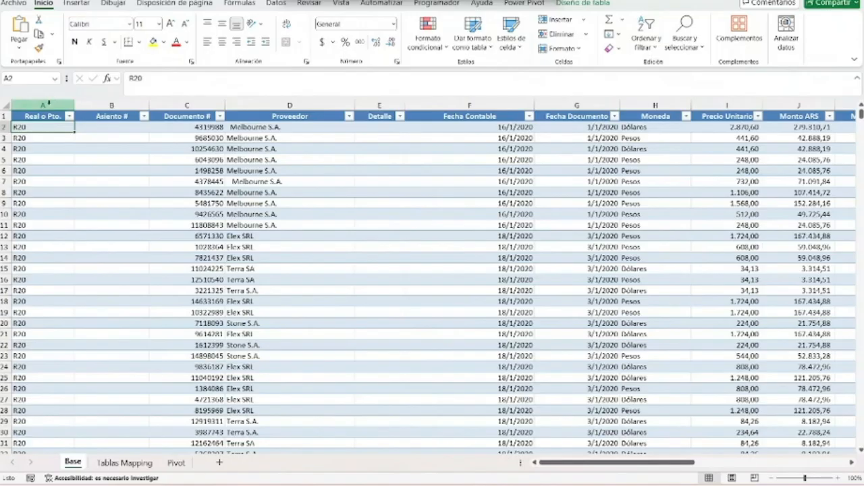
left_click(50, 102)
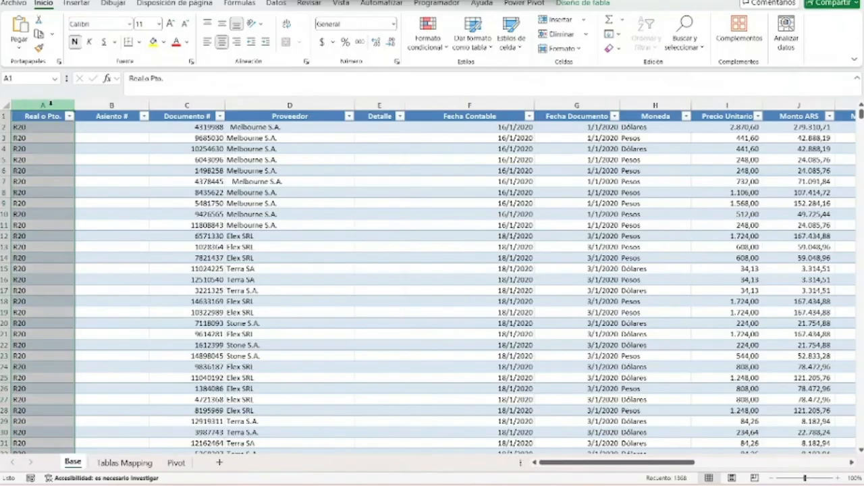
left_click(117, 104)
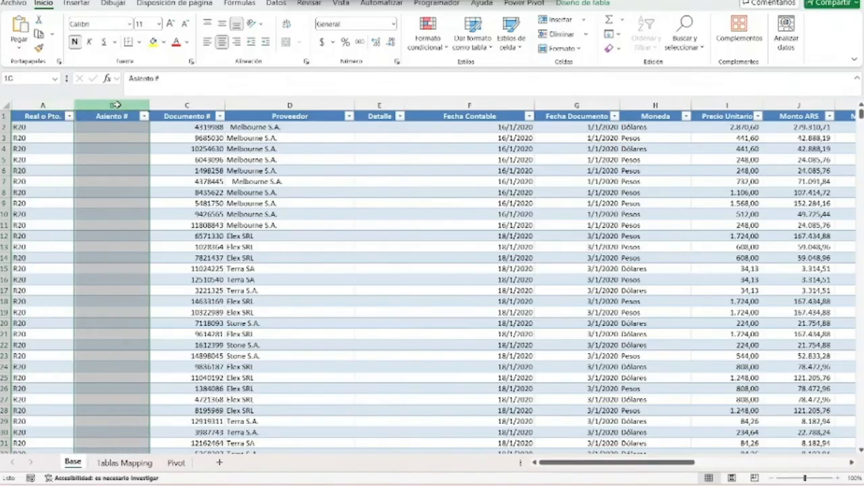
key("shift+Right")
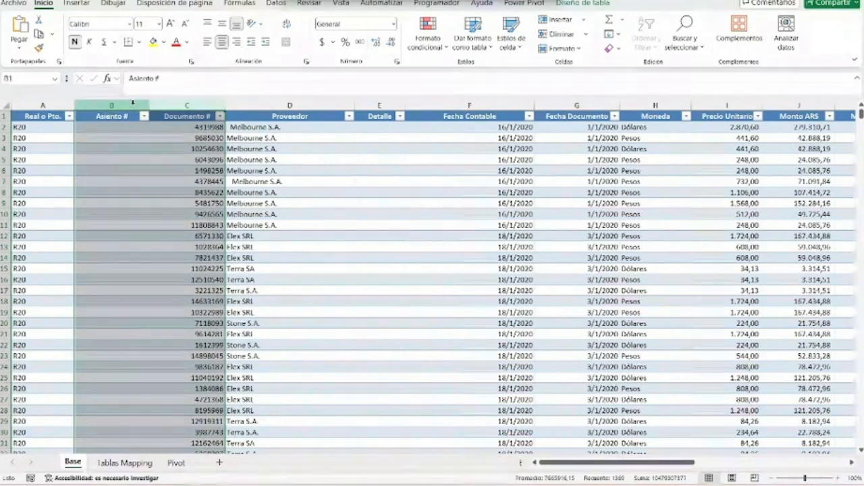
left_click_drag(133, 101, 333, 101)
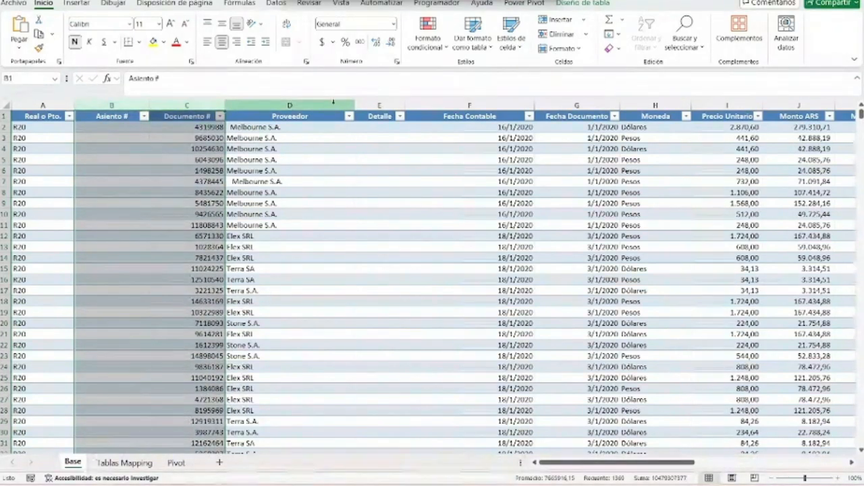
left_click(333, 102)
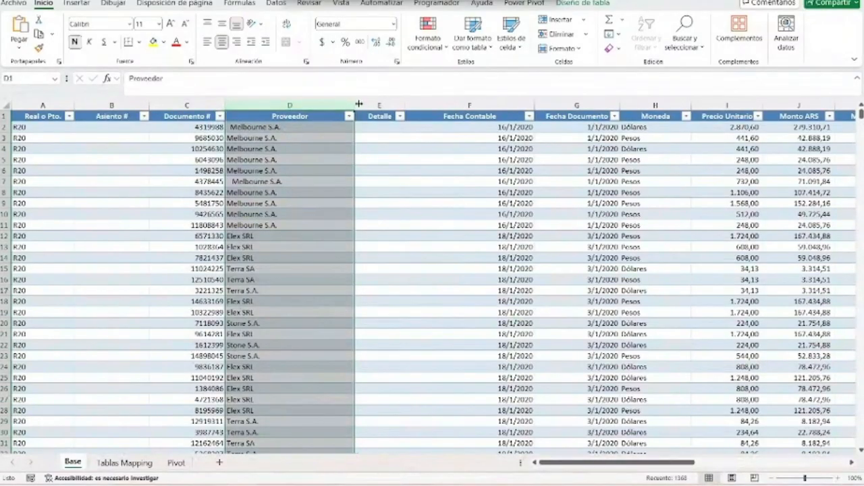
- Examine the Detalle column with its filter values, and compare the Fecha Contable and Fecha Documento columns
left_click_drag(378, 104, 422, 108)
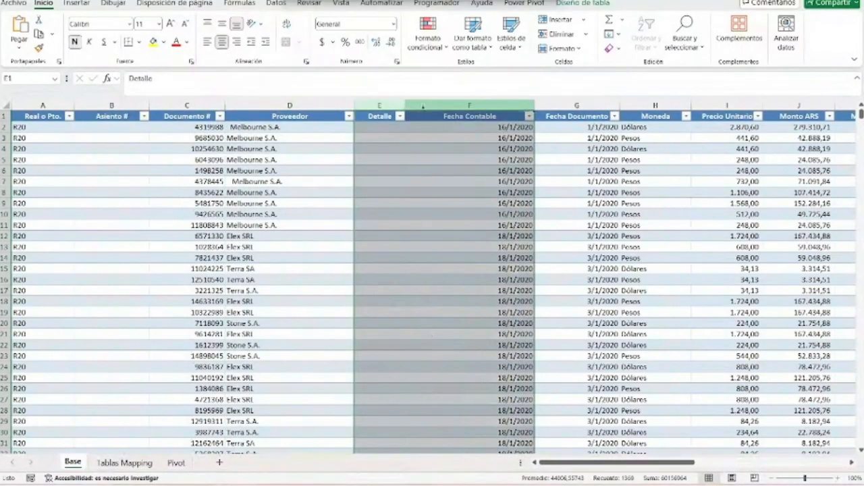
left_click(380, 105)
left_click(399, 116)
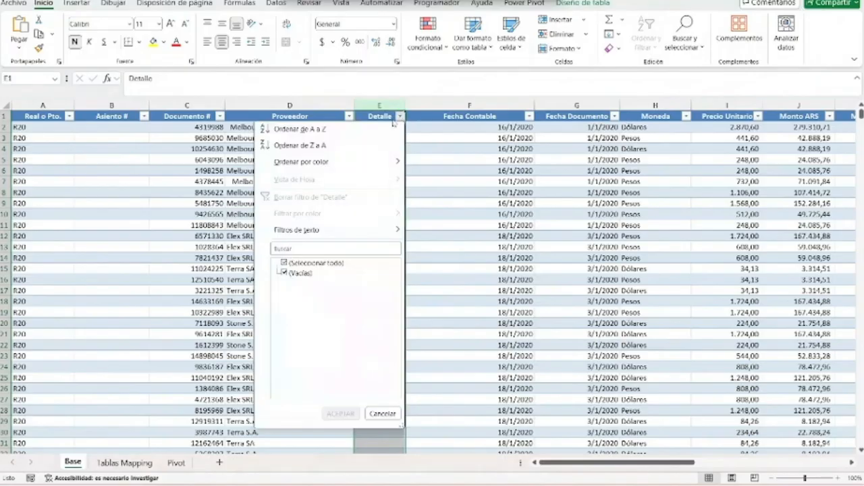
key("Escape")
left_click(435, 117)
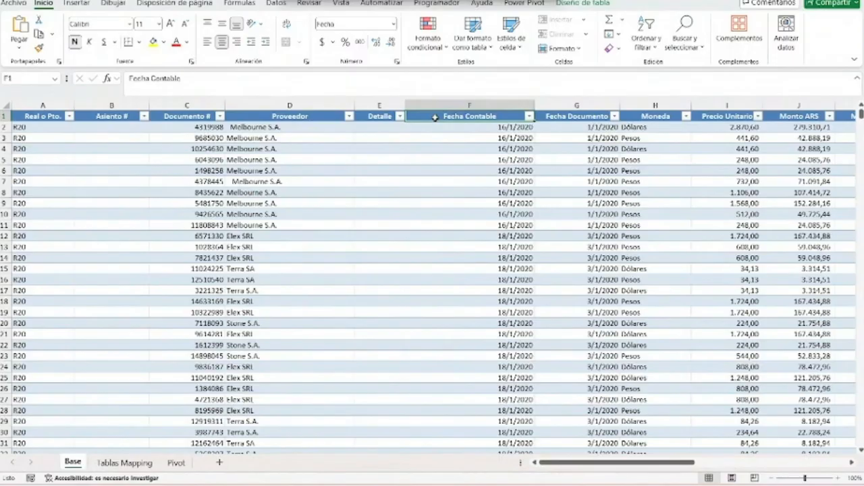
left_click(566, 102)
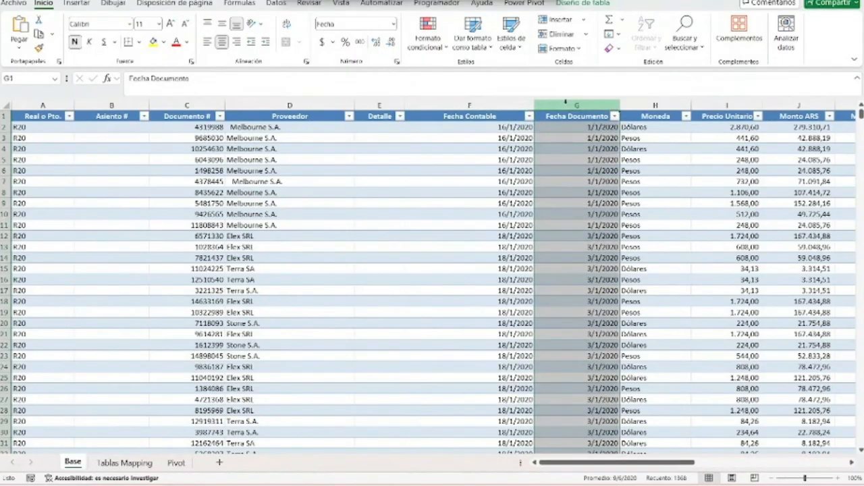
left_click(505, 104)
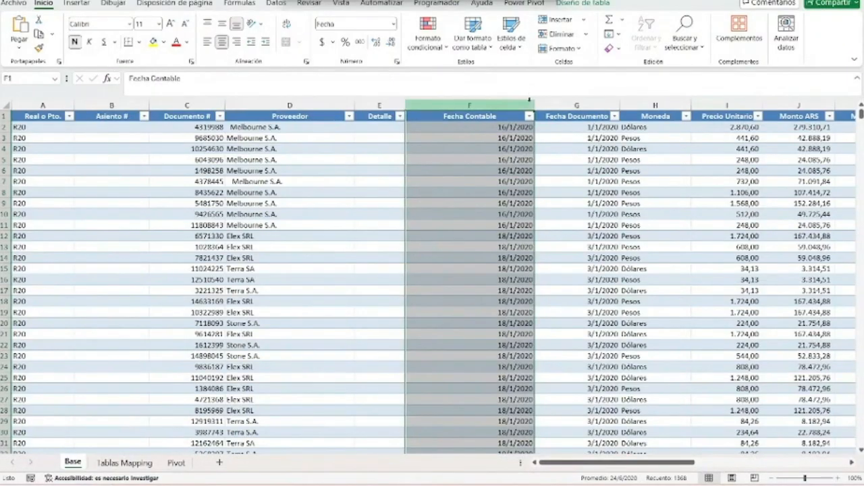
left_click(574, 105)
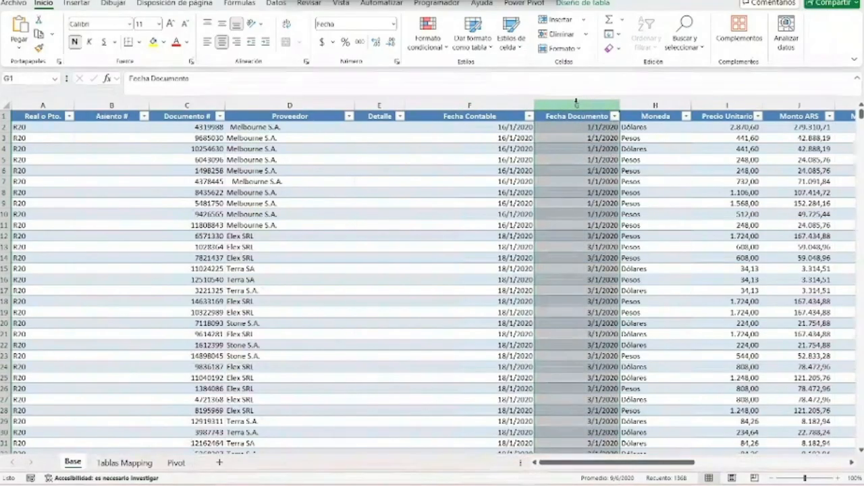
- Examine the Moneda, Monto ARS, Monto USD, Cantidad and Cuenta # columns of the Base sheet
left_click_drag(649, 463, 727, 468)
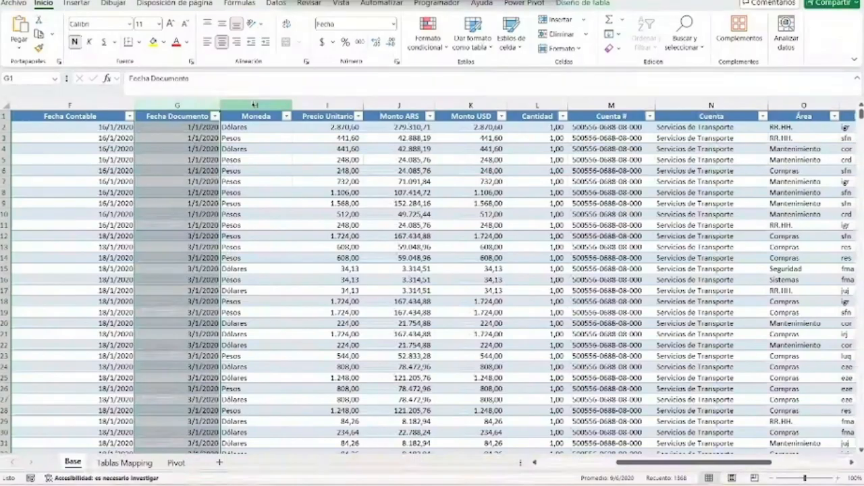
left_click(255, 105)
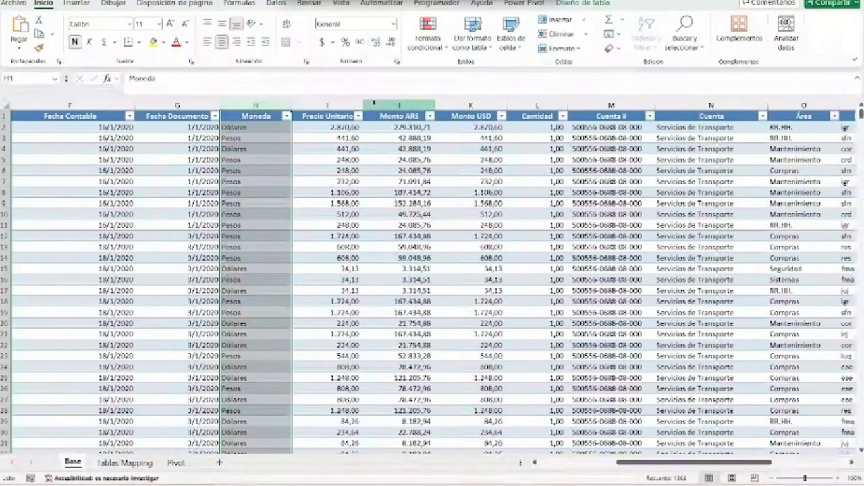
left_click(375, 103)
left_click(458, 103)
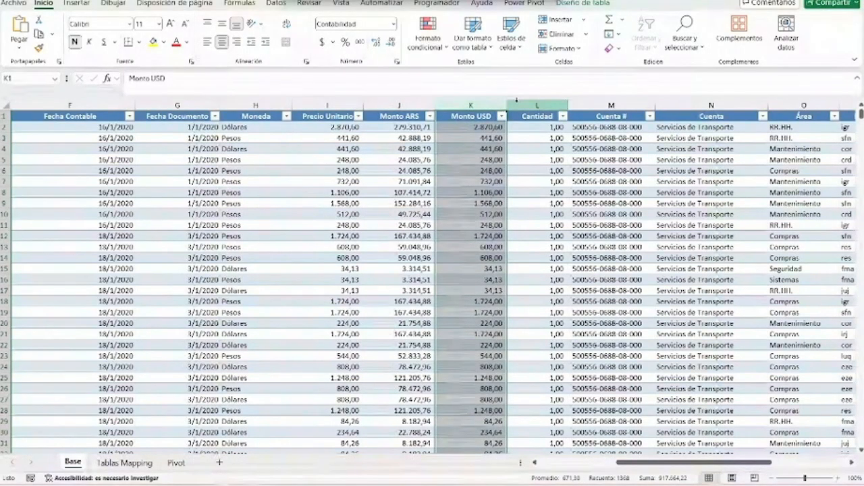
left_click(516, 101)
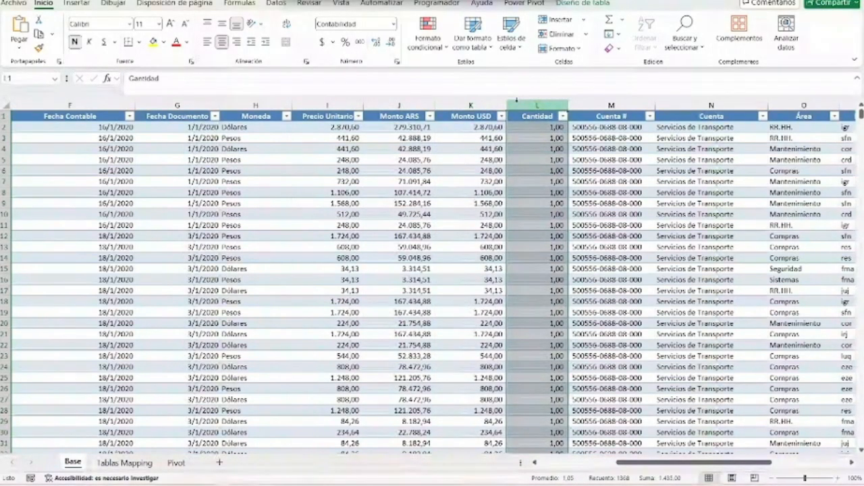
left_click(611, 103)
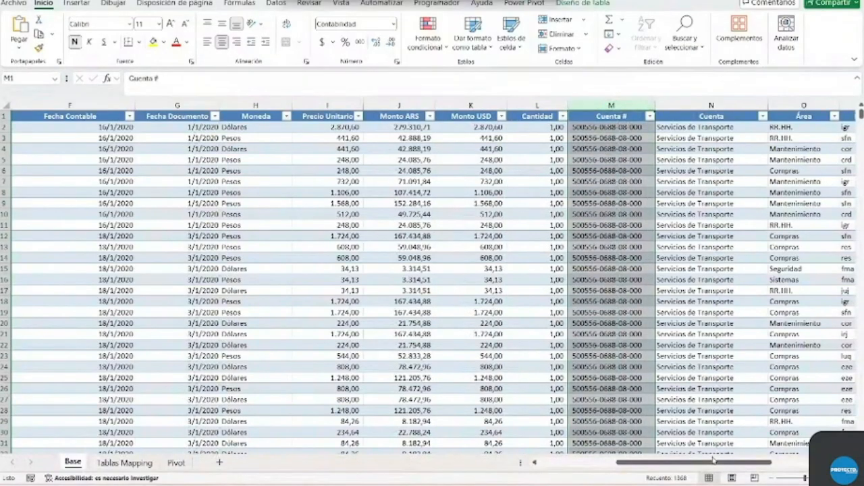
- Check the available filter values of the Cuenta and Área columns without filtering the table
left_click_drag(715, 463, 751, 462)
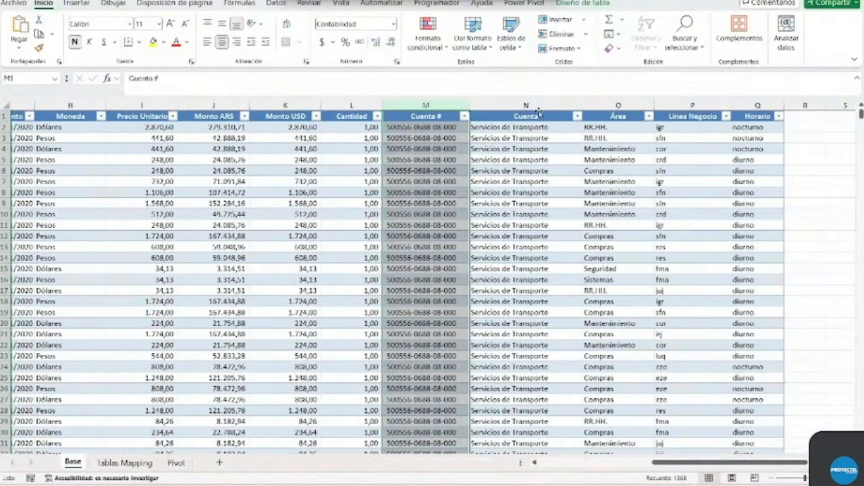
left_click(565, 116)
left_click(577, 116)
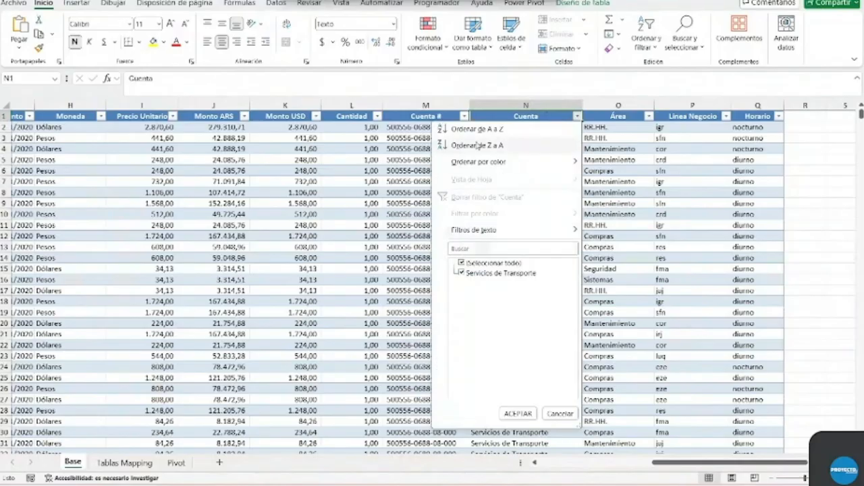
left_click(518, 413)
left_click(636, 116)
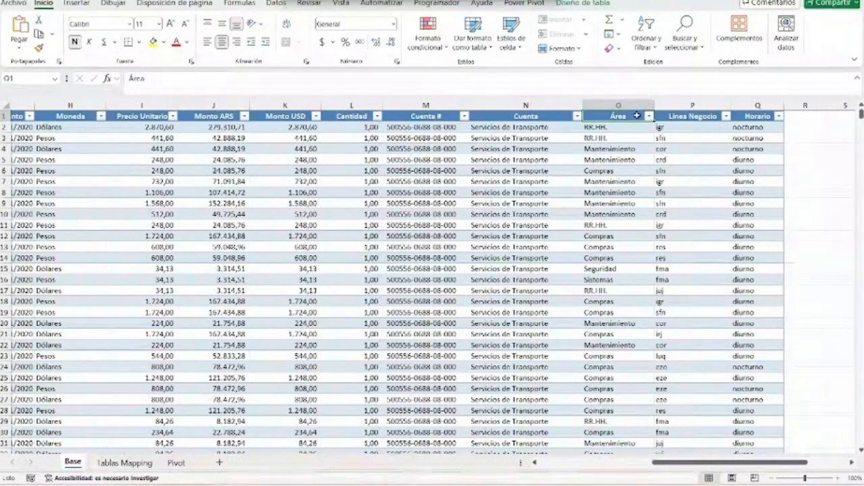
left_click(649, 117)
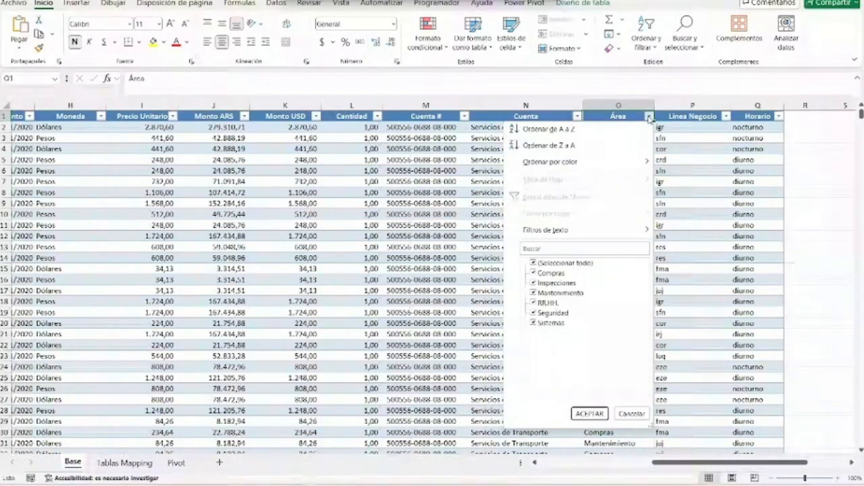
left_click(649, 117)
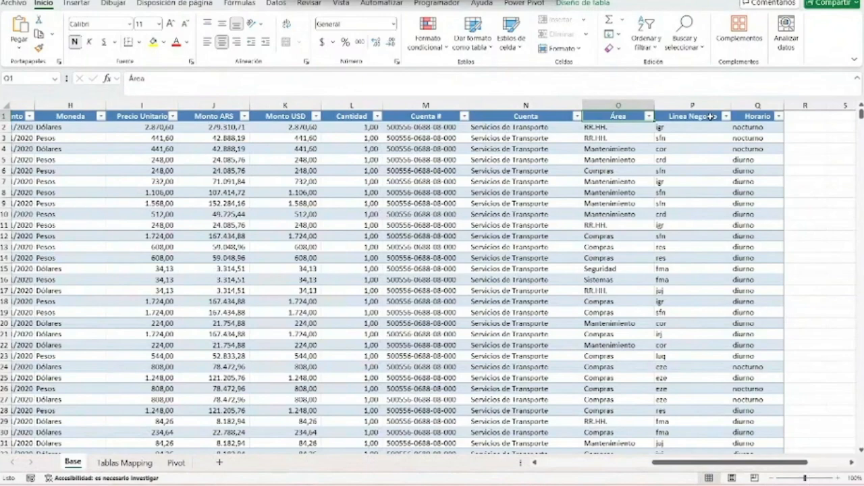
- Examine the Linea Negocio and Horario columns, and return to the first columns of the Base sheet
left_click_drag(702, 119, 684, 223)
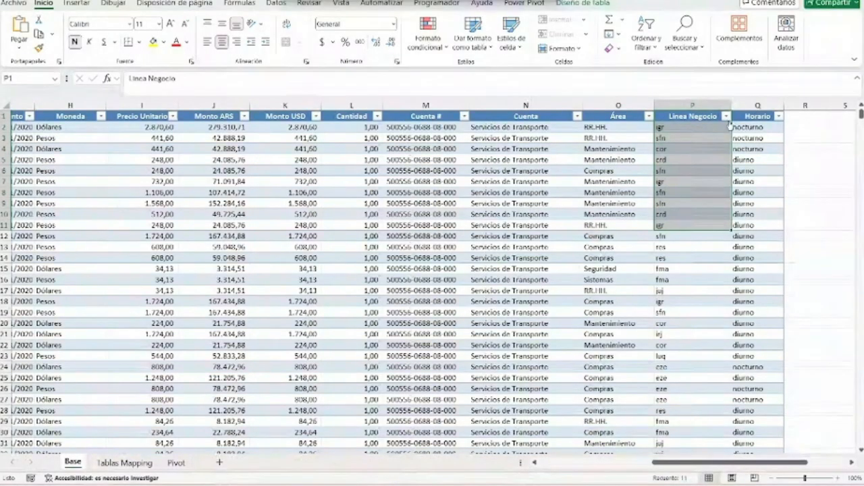
left_click(757, 106)
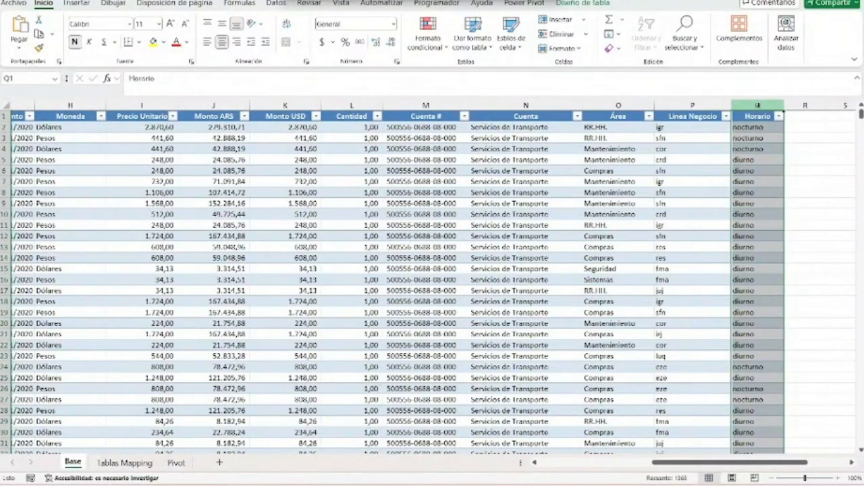
left_click(758, 137)
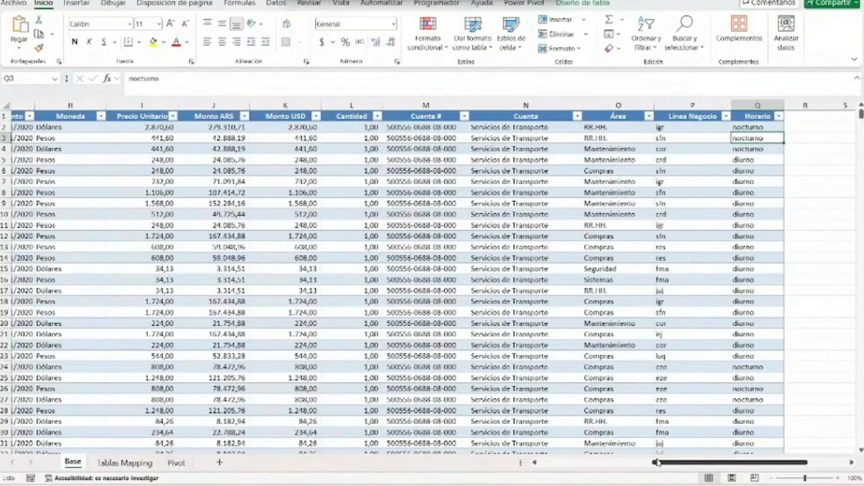
left_click_drag(657, 462, 541, 463)
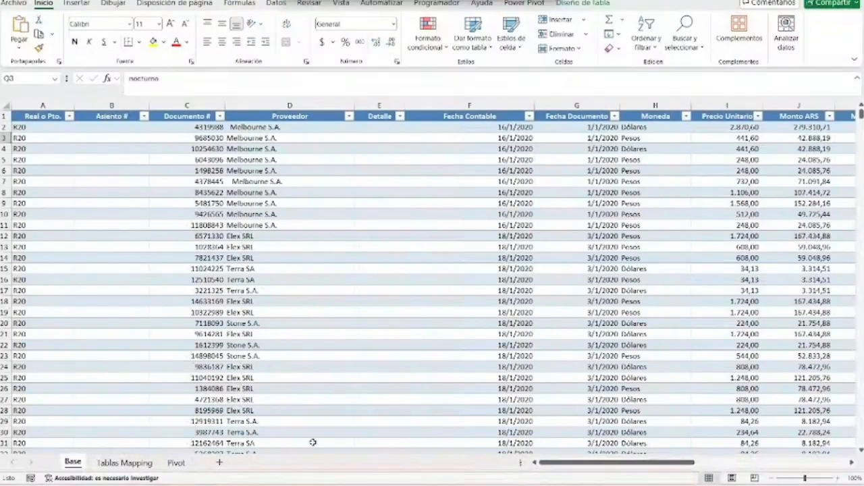
- Launch Power BI Desktop and dismiss the account e-mail prompt and the welcome screen to reach the blank report
key("super")
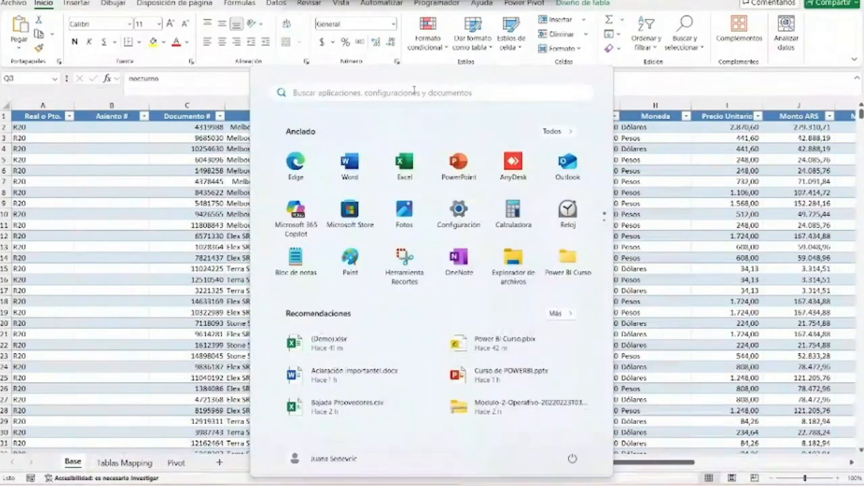
type("po")
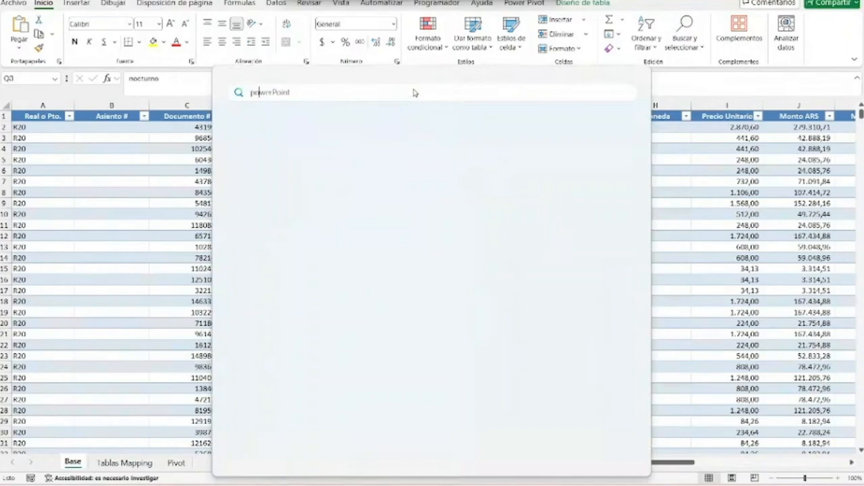
type("wer bi")
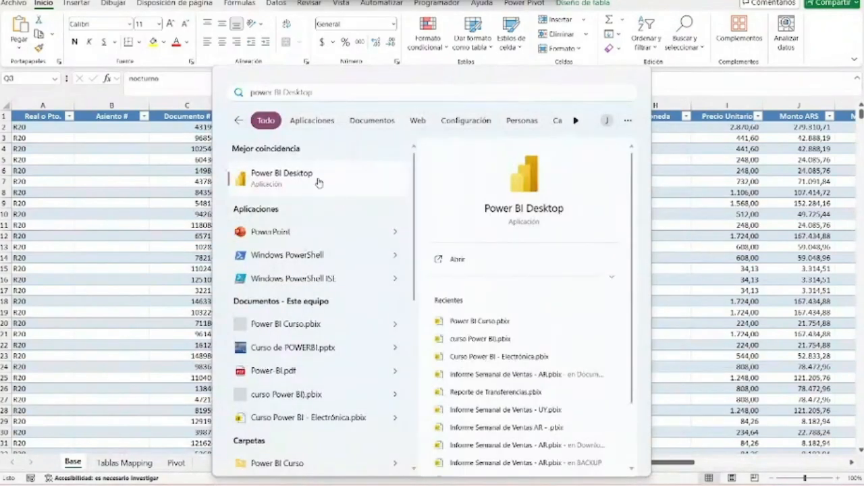
left_click(319, 181)
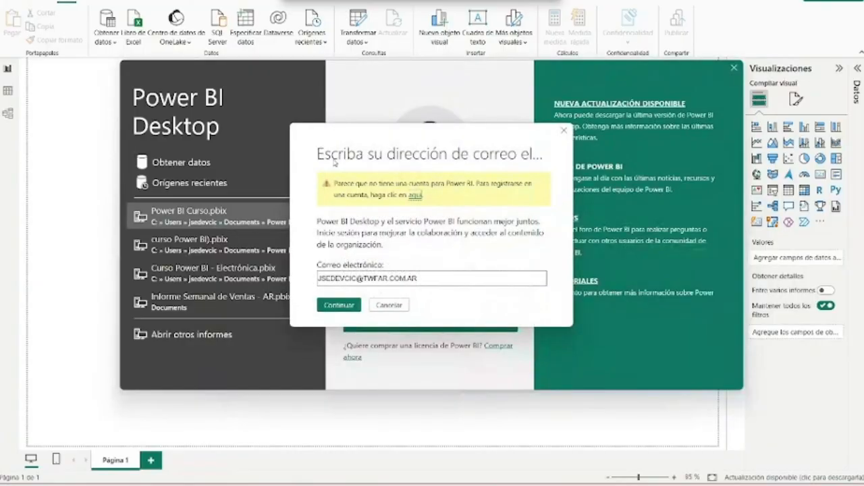
left_click(566, 132)
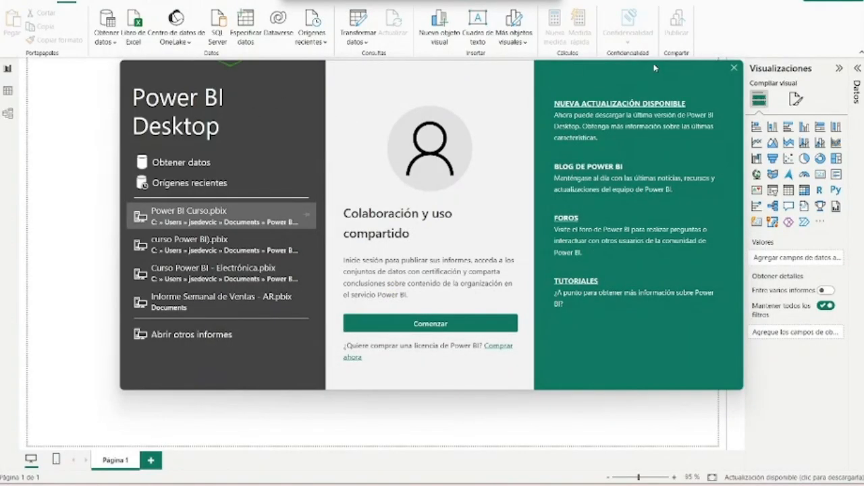
left_click(735, 69)
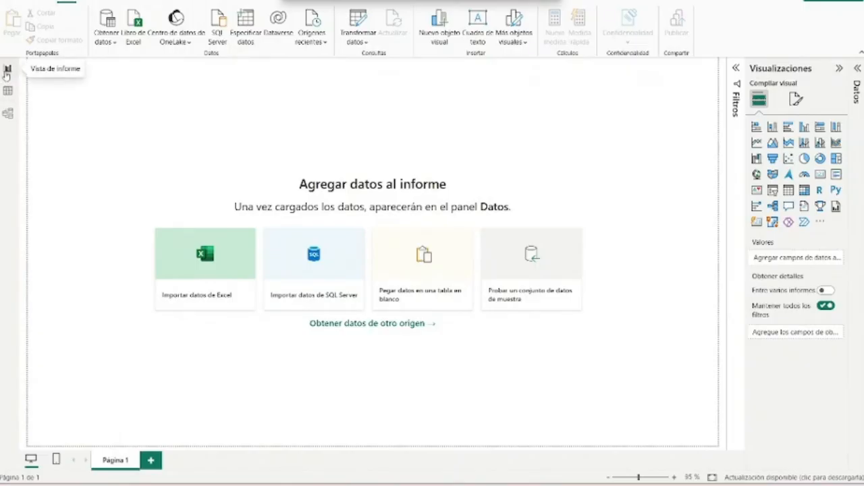
- Look at the empty table and model views of the new report, and return to the report view
left_click(7, 92)
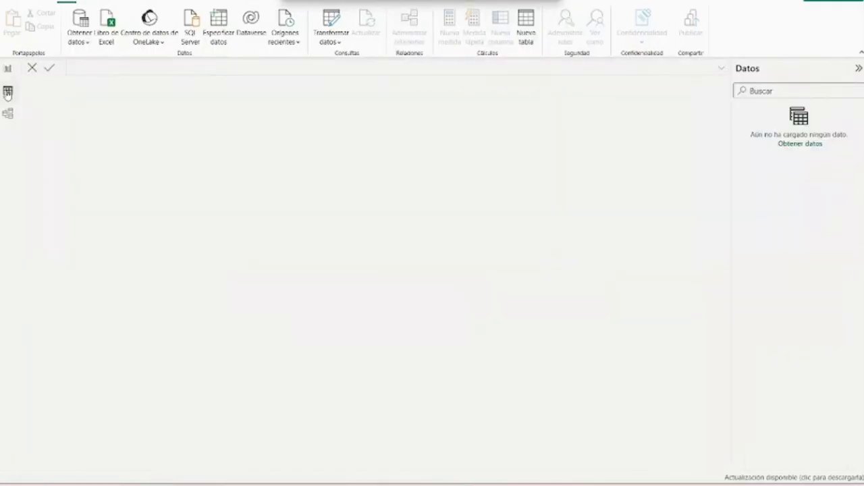
left_click(7, 115)
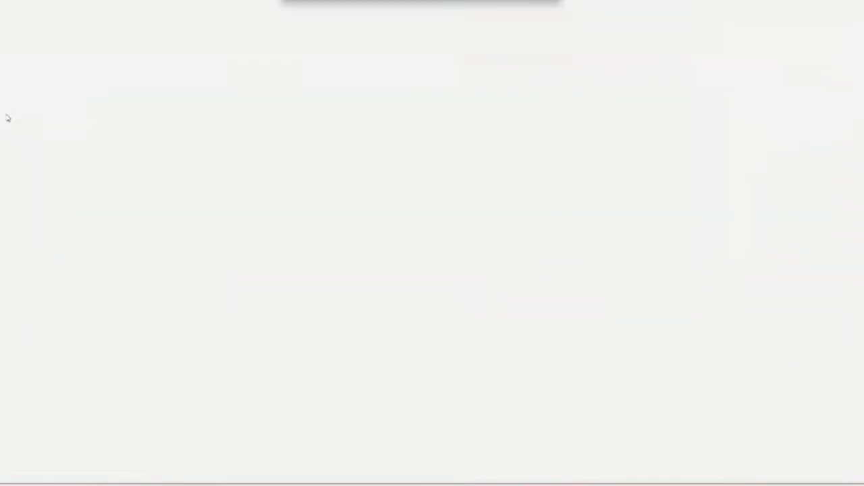
left_click(9, 69)
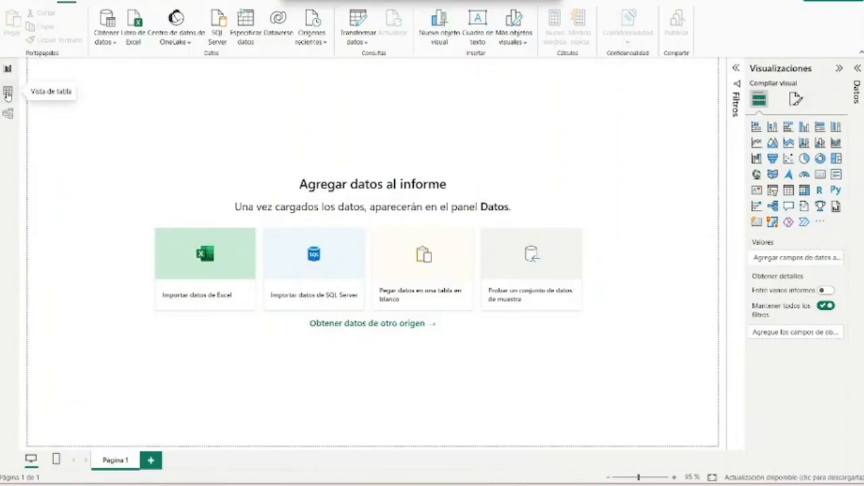
left_click(7, 92)
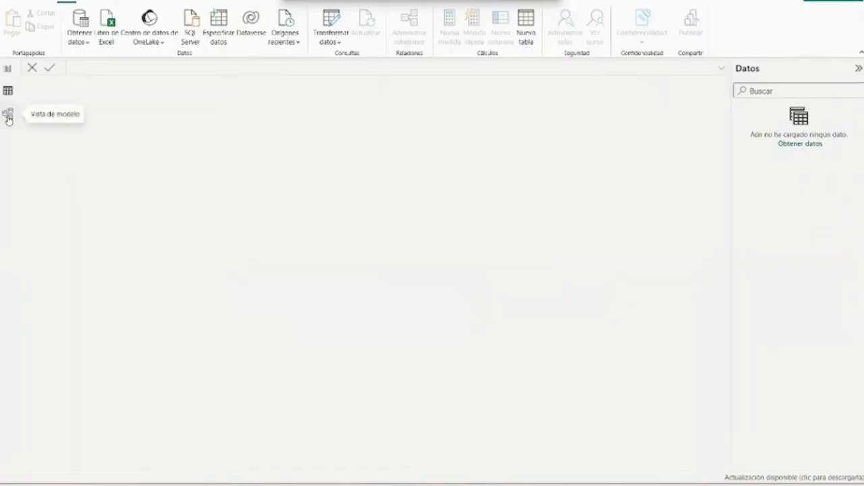
left_click(8, 115)
left_click(7, 68)
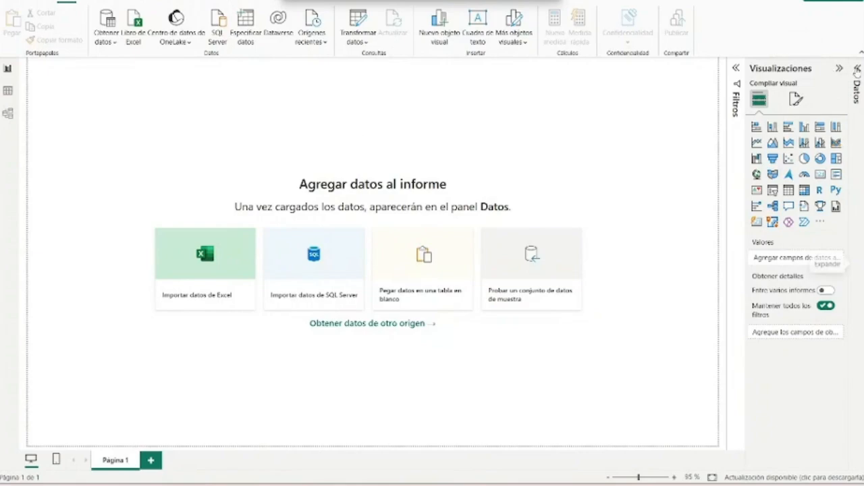
- Show and hide the Datos pane, and collapse the Visualizaciones pane to widen the report canvas
left_click(855, 70)
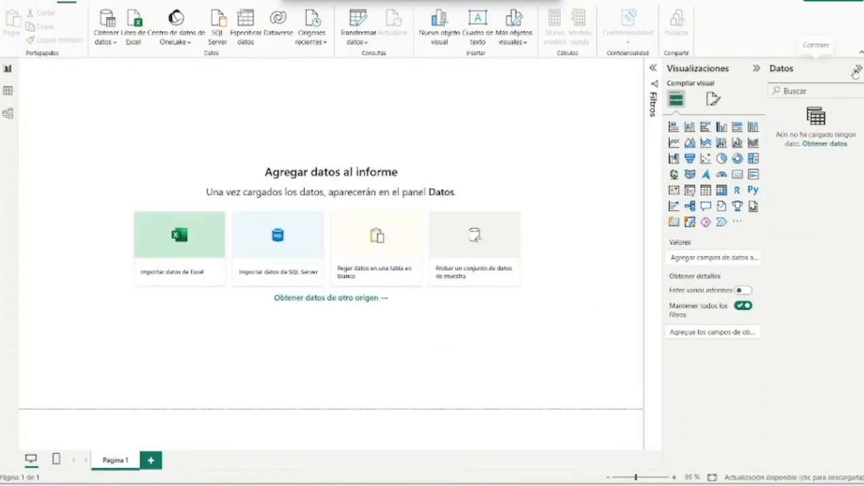
left_click(813, 72)
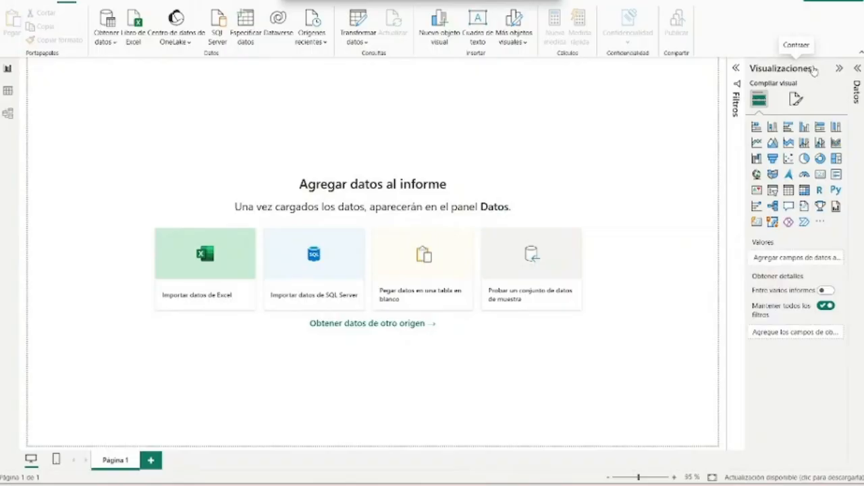
left_click(814, 70)
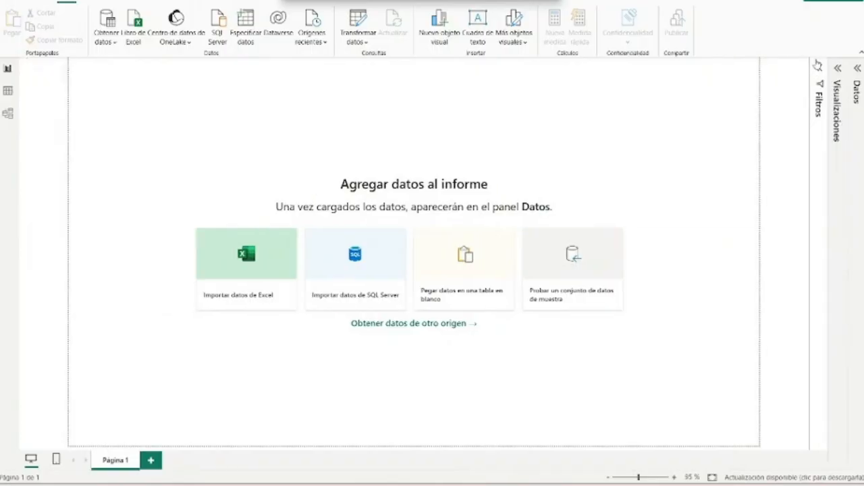
- Load Bajada Proovedores.csv into the report as a text/CSV source and select its table
left_click(110, 41)
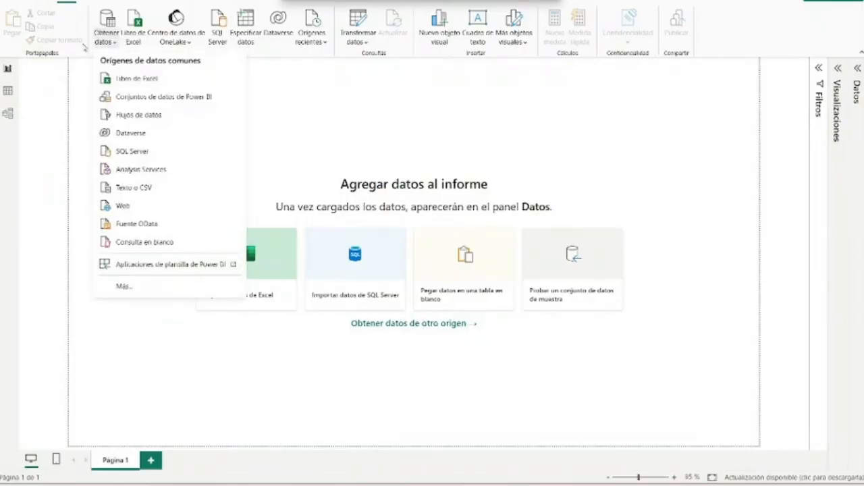
left_click(146, 190)
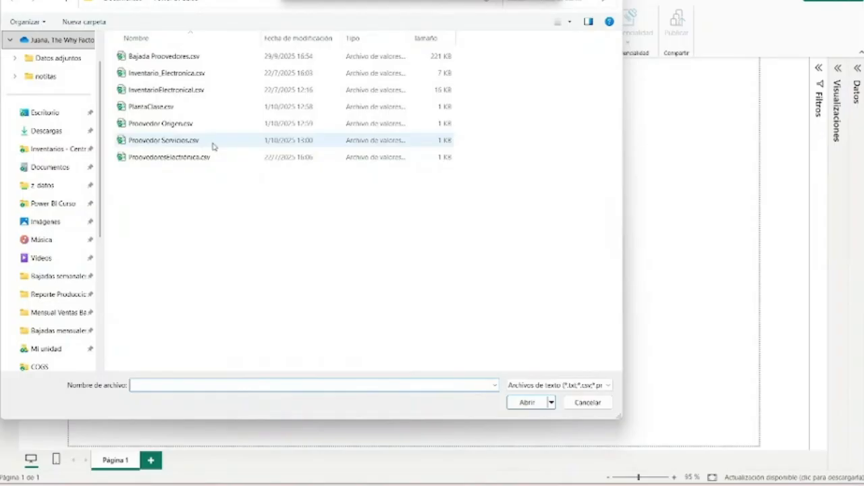
double_click(218, 60)
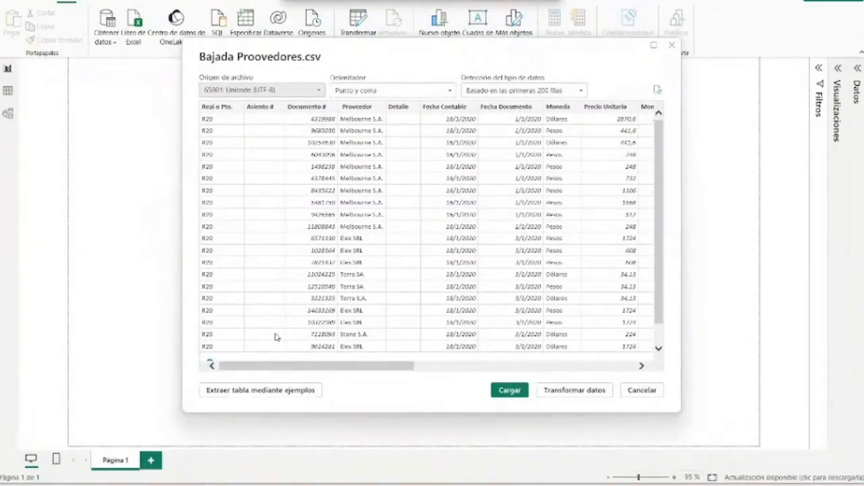
key("super")
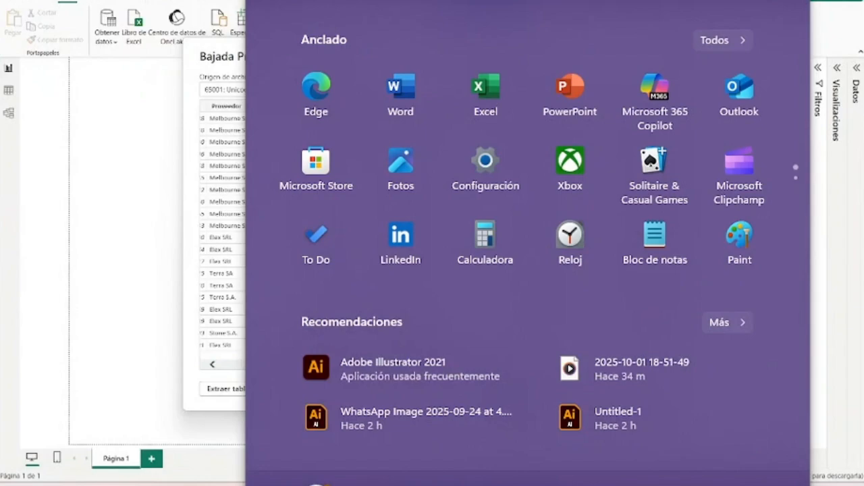
key("super")
left_click_drag(365, 367, 283, 390)
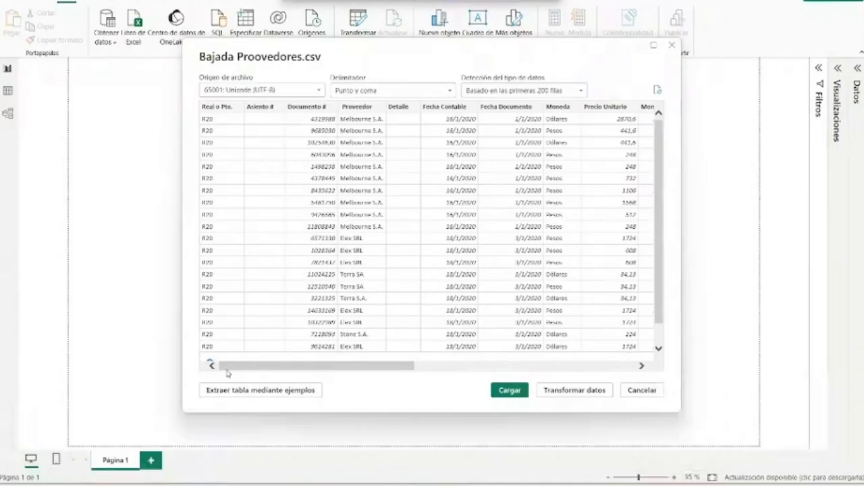
mouse_move(238, 367)
left_mouse_down()
mouse_move(247, 376)
mouse_move(238, 370)
left_mouse_up()
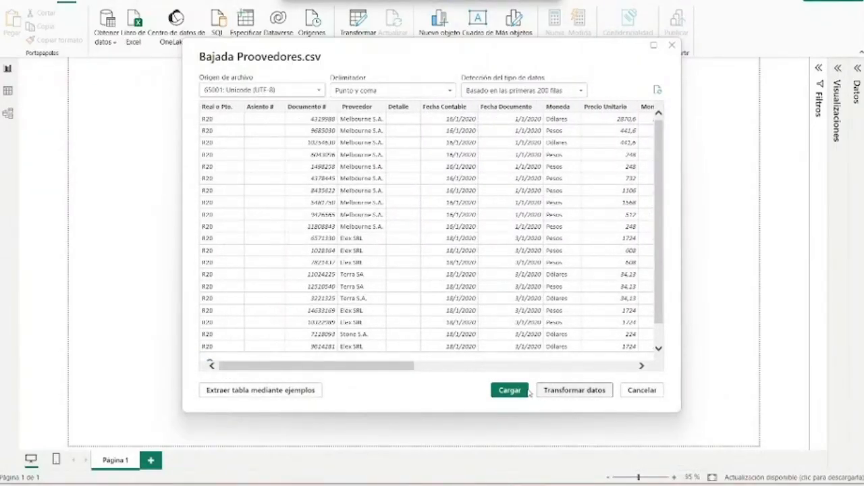
left_click(510, 390)
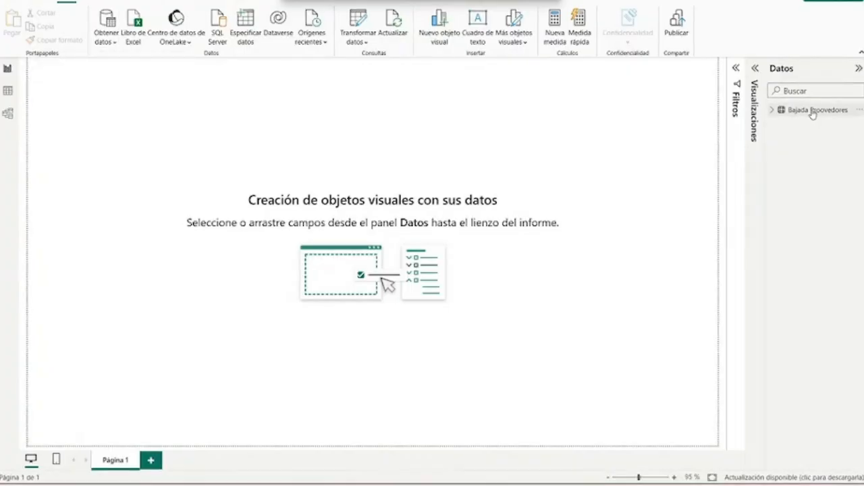
left_click(815, 111)
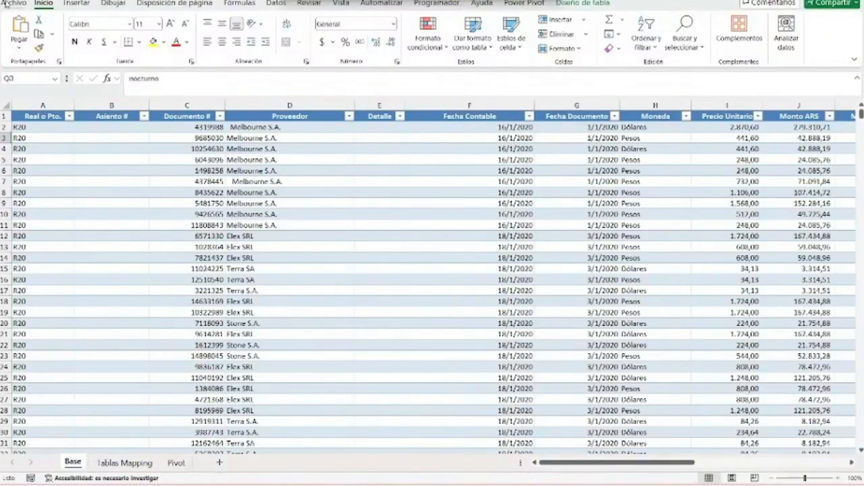
- Switch to Excel and try to save the workbook as Proveedor in CSV (delimitado por comas) format
left_click(14, 3)
left_click(40, 178)
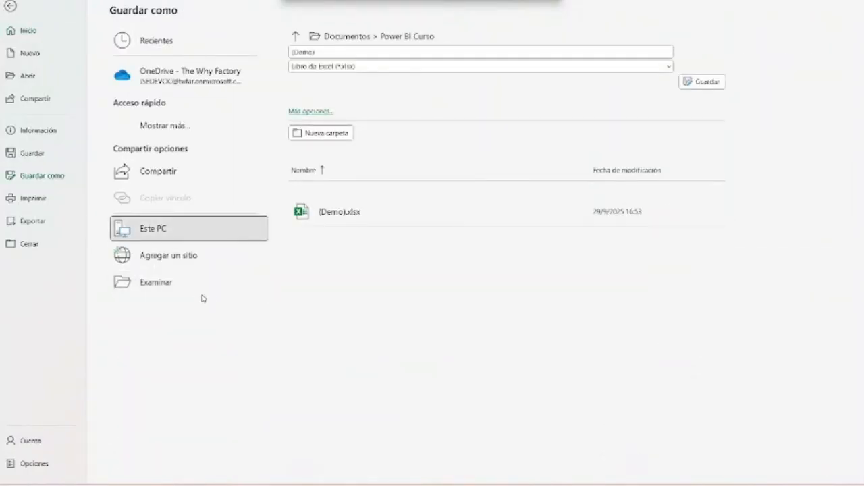
left_click(202, 295)
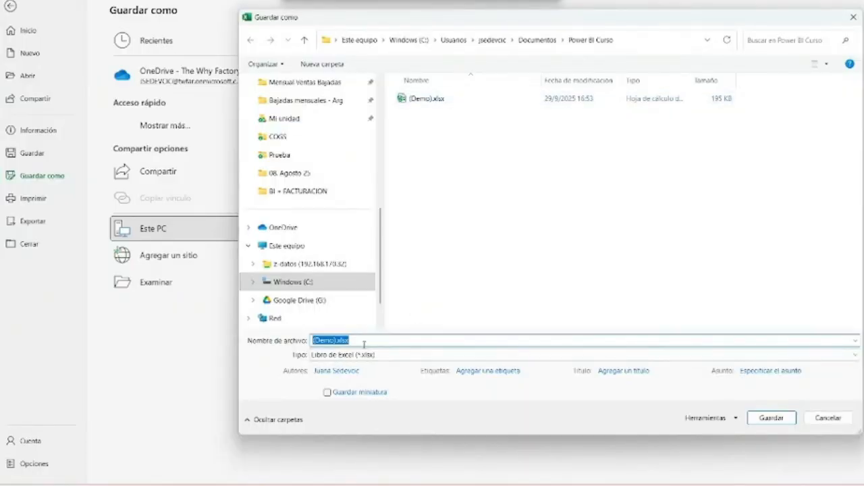
key("BackSpace")
type("Pro")
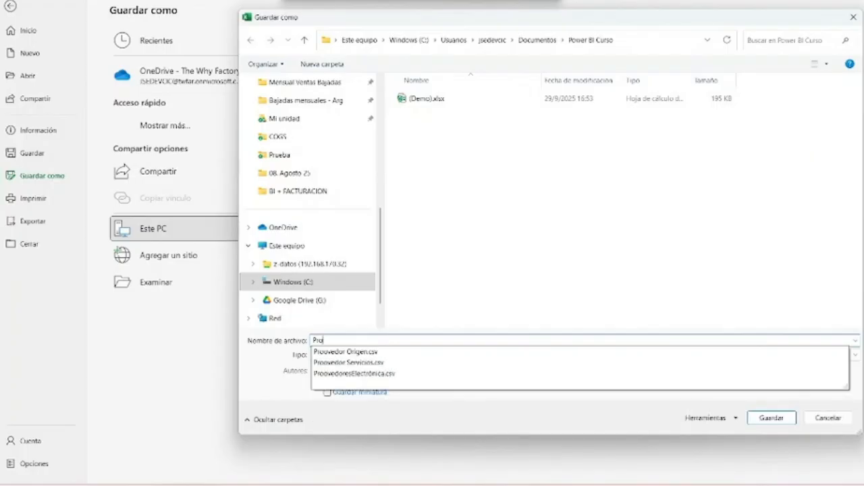
type("veedor")
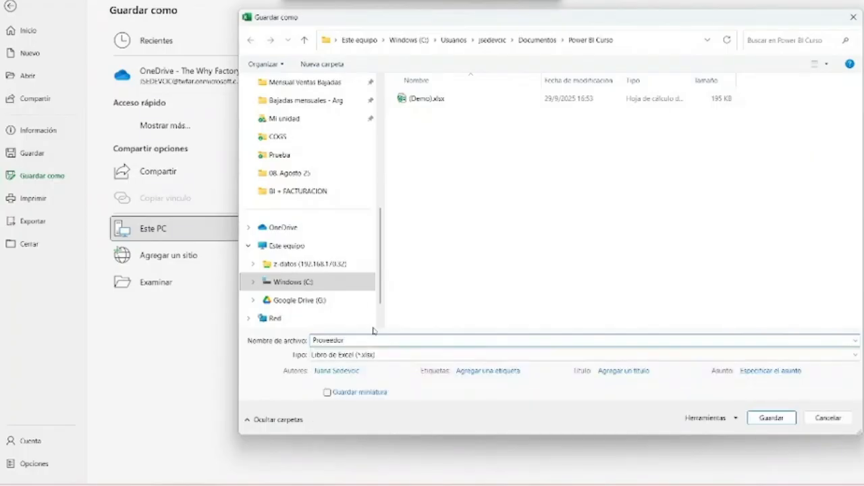
left_click(358, 354)
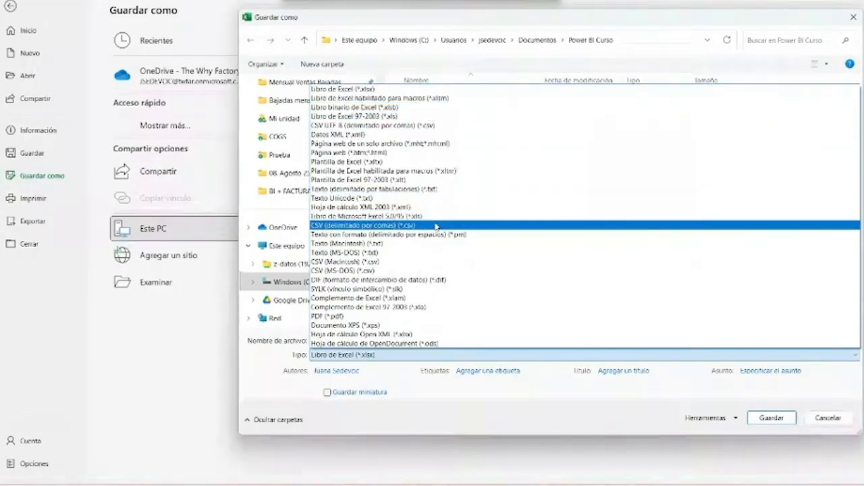
left_click(435, 226)
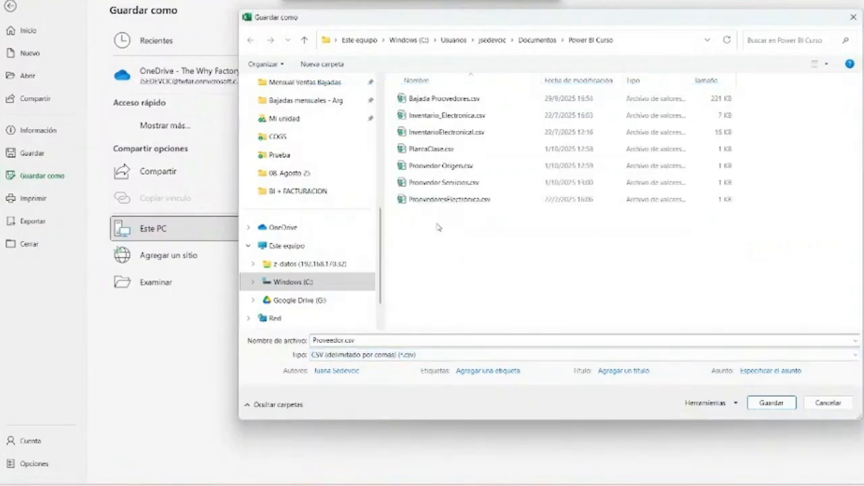
left_click(823, 404)
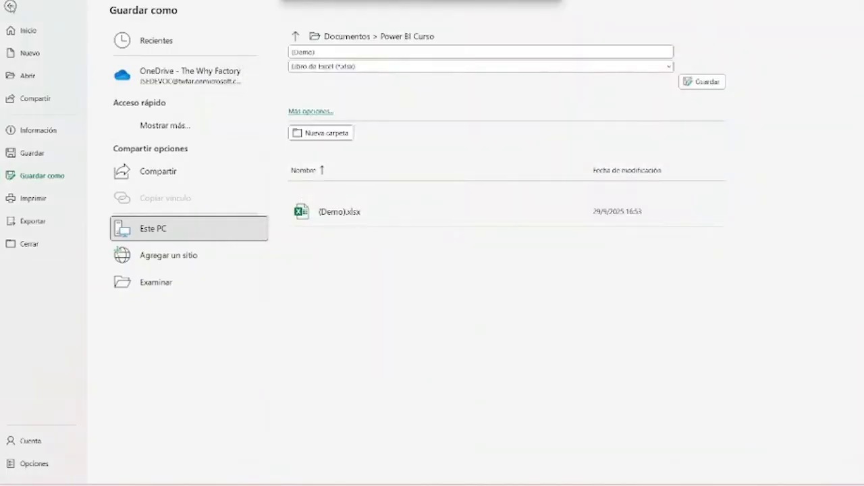
- Return to Power BI to browse the full list of data connectors and check the rows of the Bajada Proovedores table
mouse_move(518, 482)
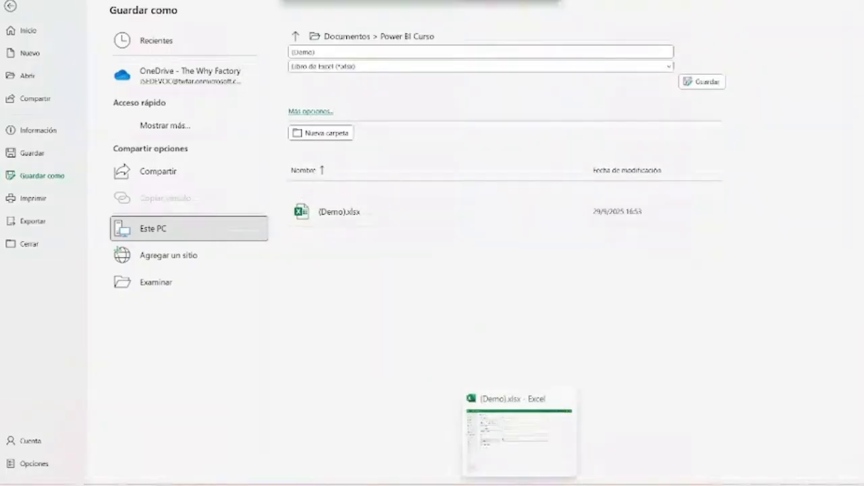
left_click(564, 403)
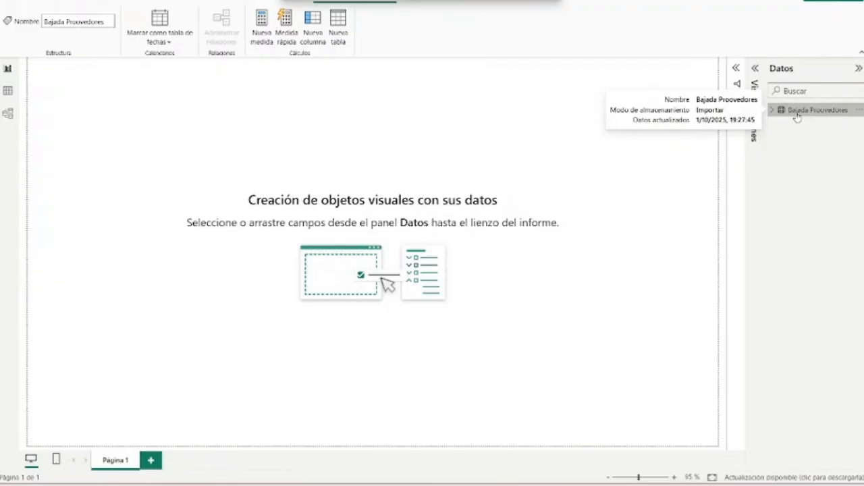
left_click(68, 3)
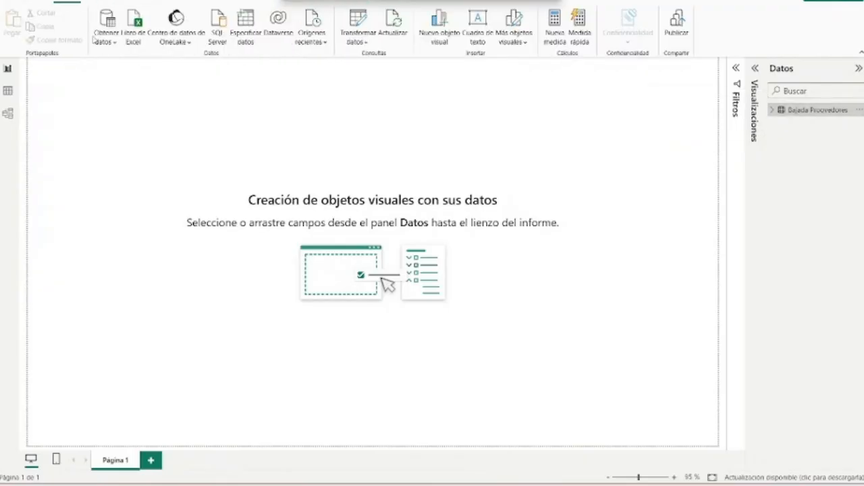
left_click(103, 41)
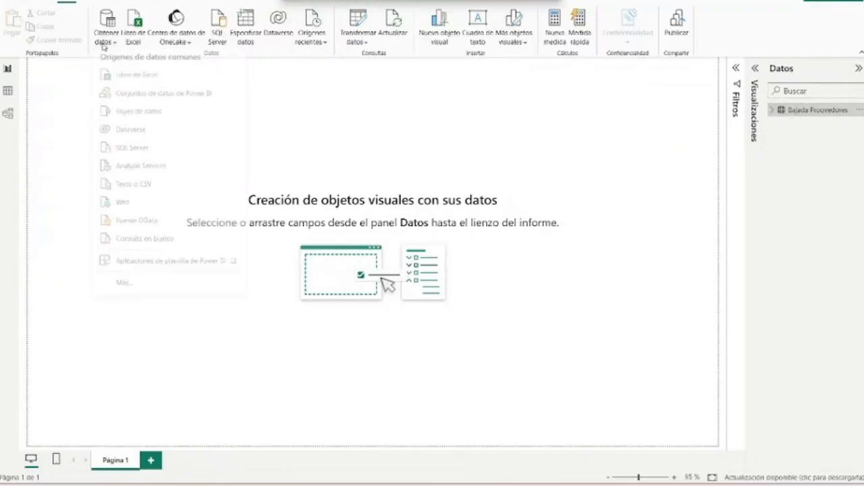
left_click(145, 283)
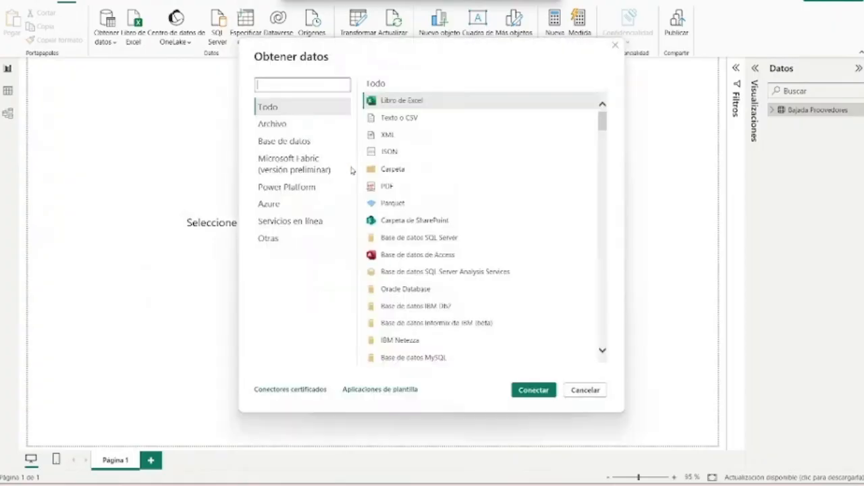
left_click_drag(602, 122, 607, 336)
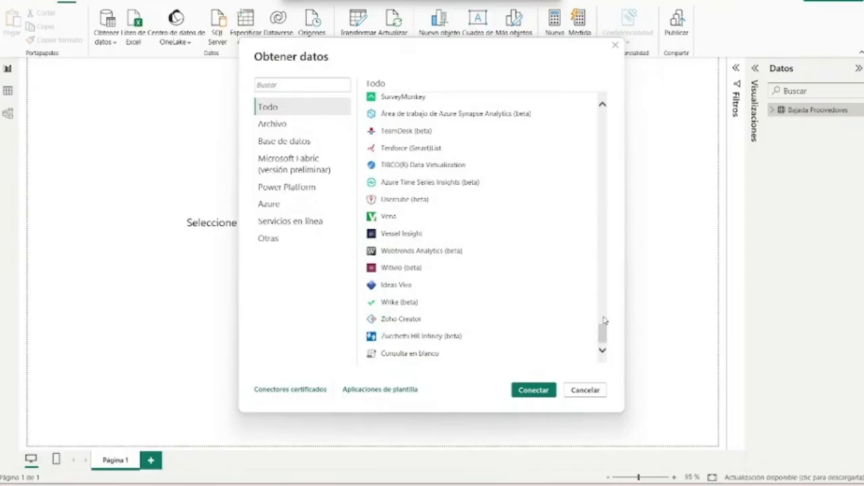
left_click(615, 44)
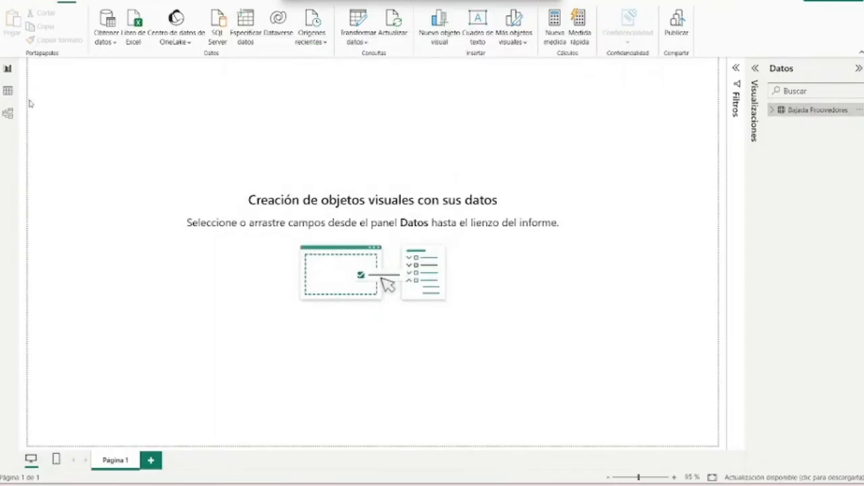
left_click(9, 92)
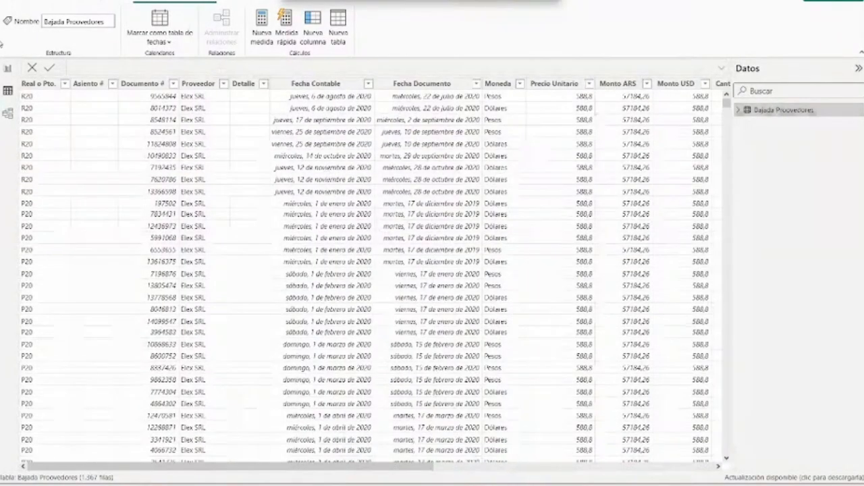
left_click(7, 68)
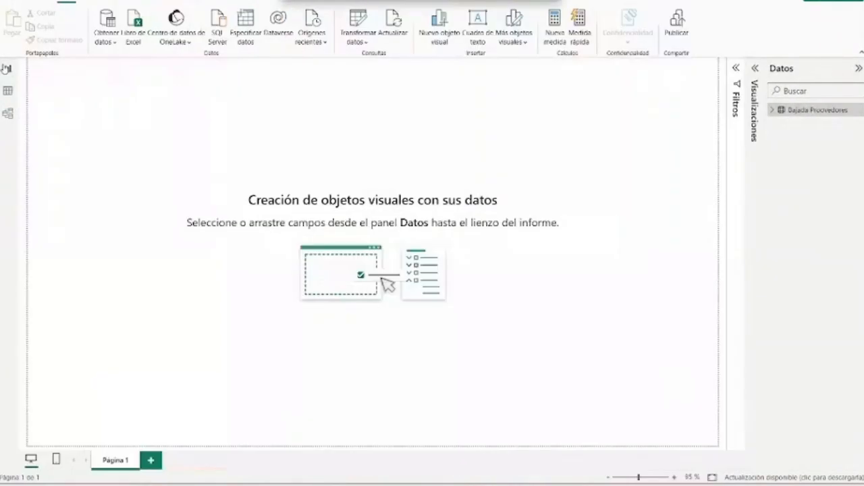
- Load Proovedor Servicios.csv into the report as another text/CSV source
left_click(100, 41)
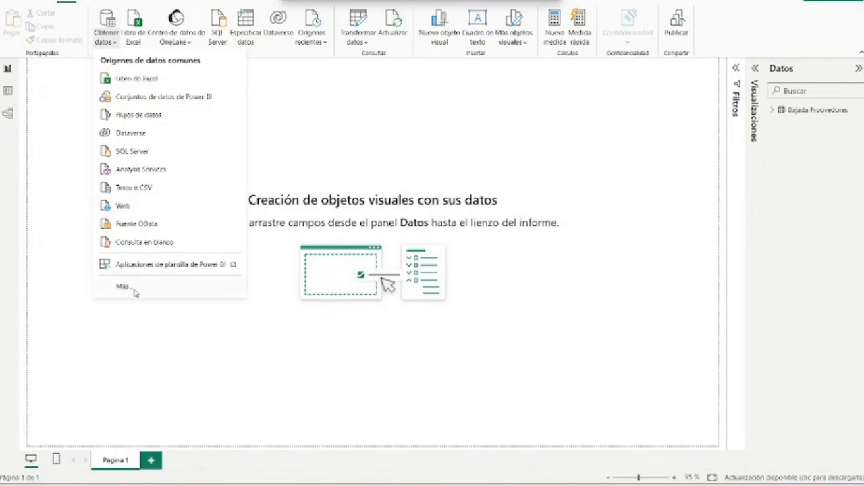
left_click(160, 193)
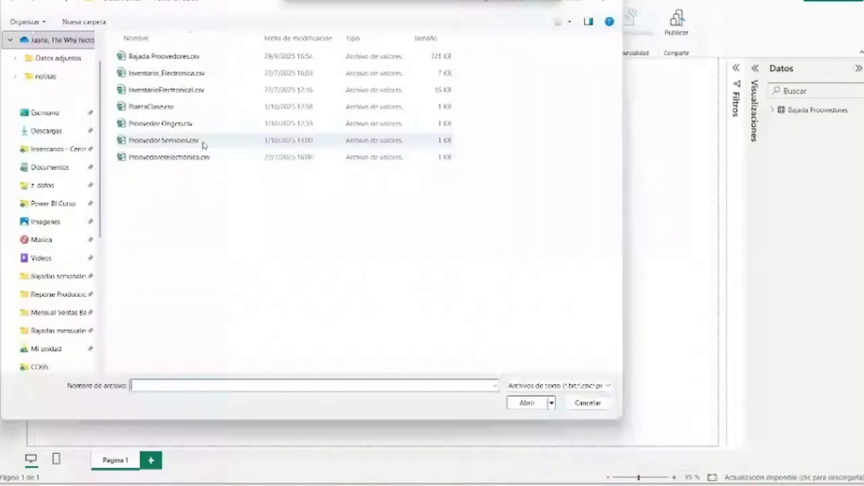
double_click(204, 145)
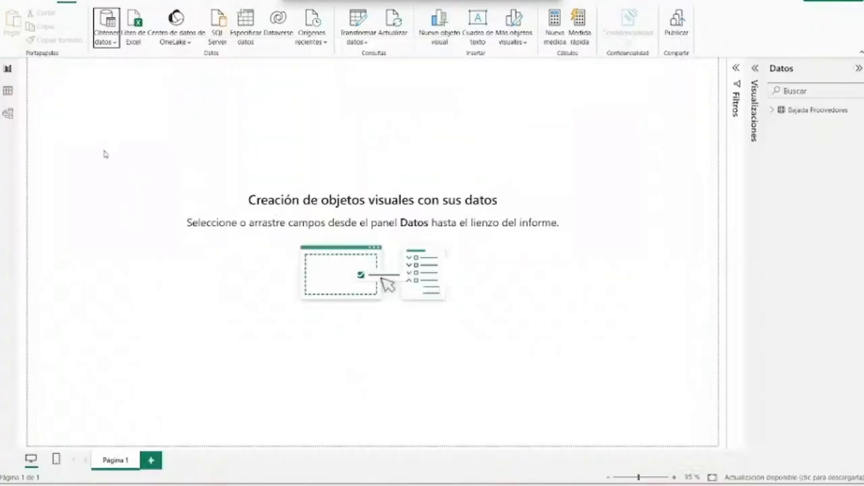
- Load Proovedor Origen.csv into the report as a text/CSV source
left_click(107, 37)
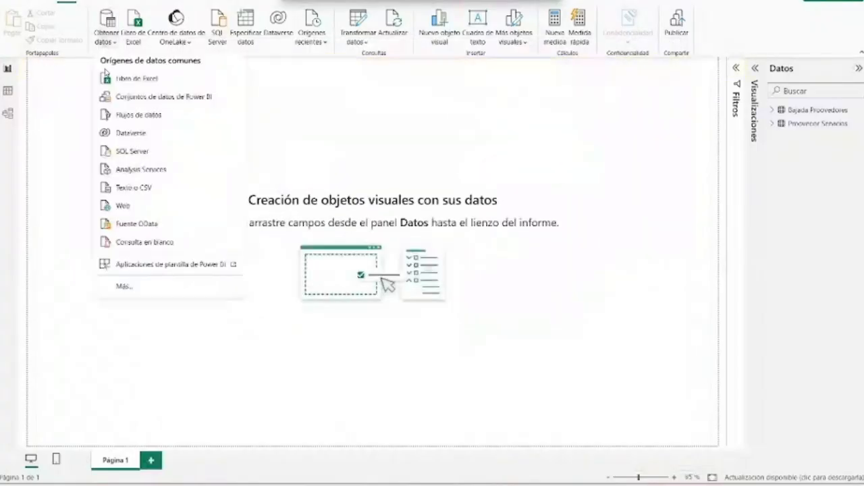
left_click(136, 192)
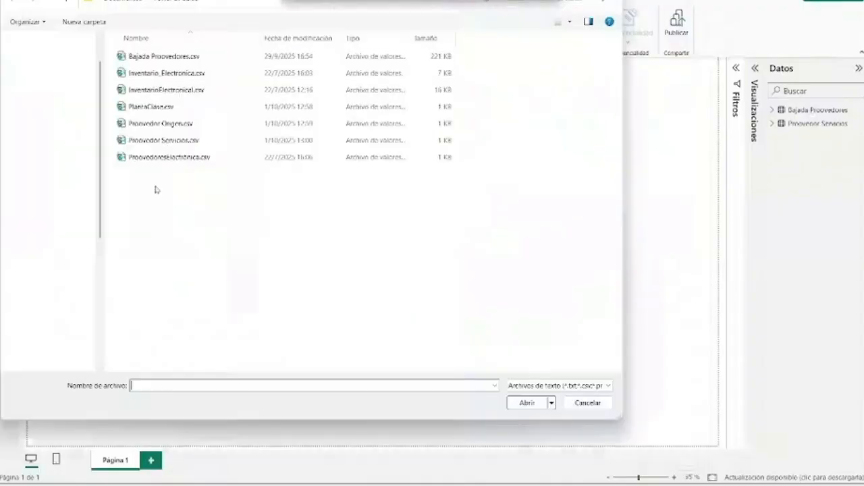
double_click(198, 126)
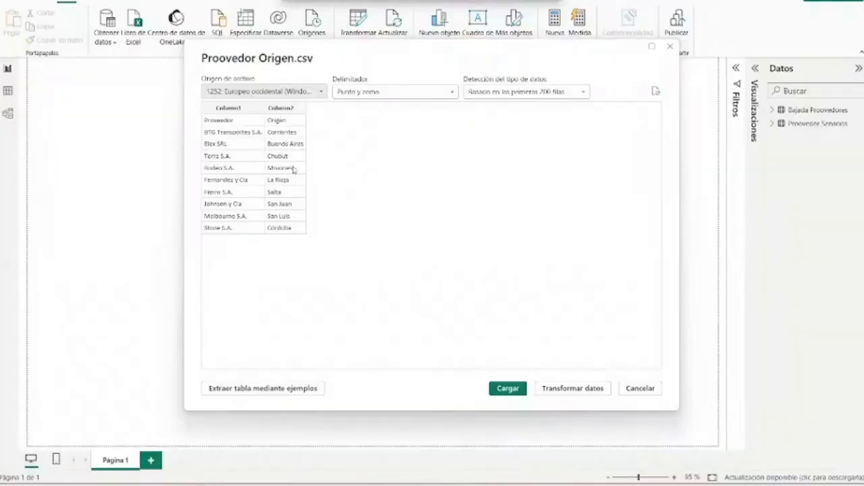
key("Return")
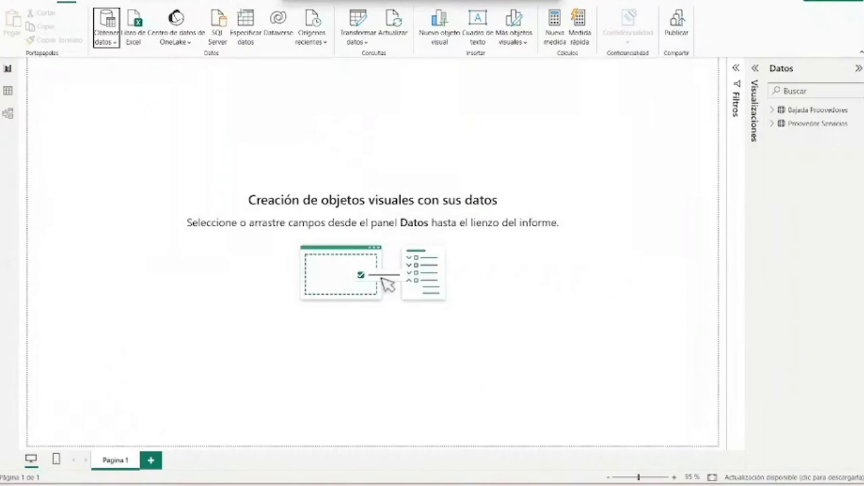
- Load PlantaClase.csv into the report as a text/CSV source
left_click(102, 43)
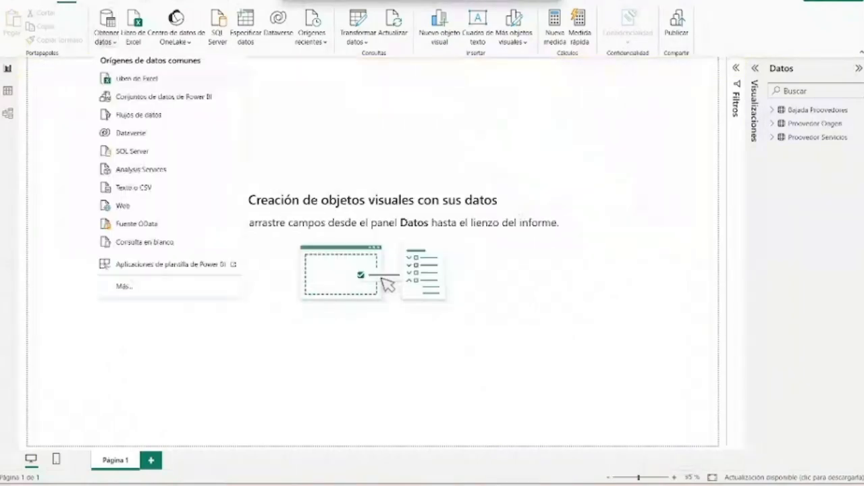
left_click(170, 187)
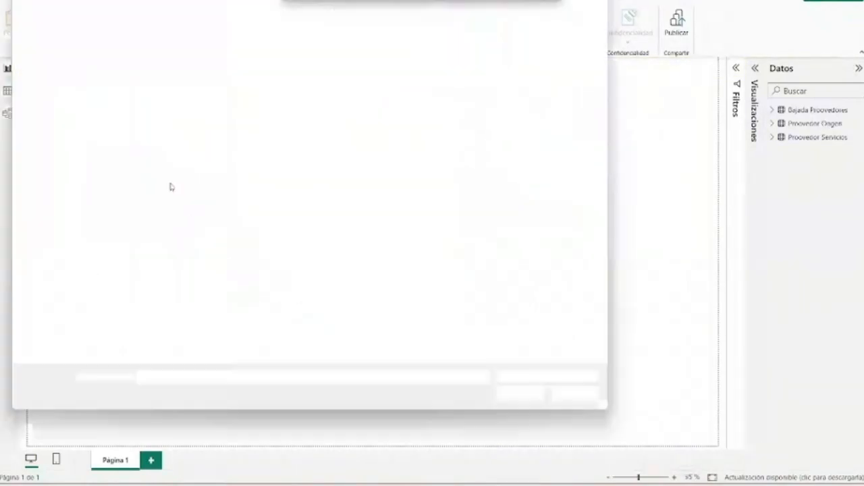
left_click(198, 109)
double_click(198, 113)
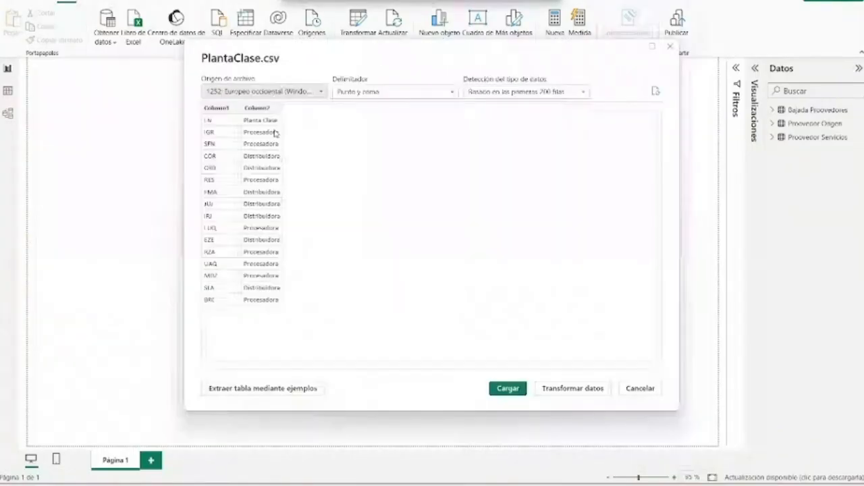
left_click(511, 394)
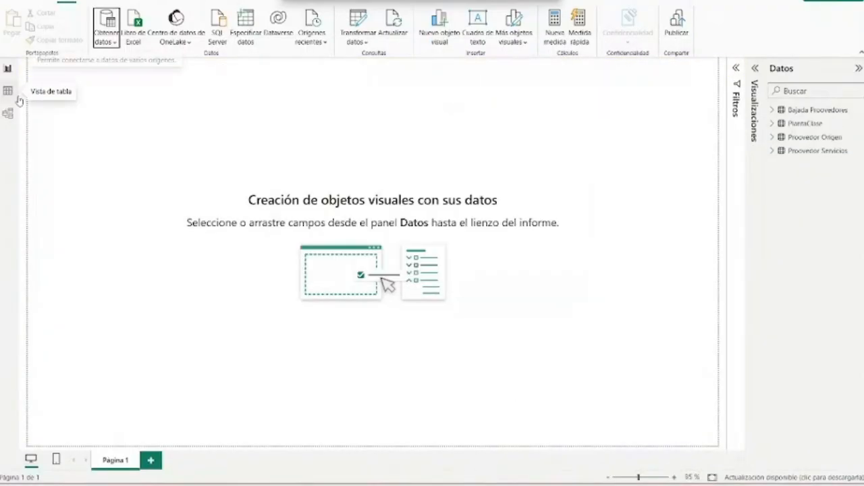
left_click(810, 127)
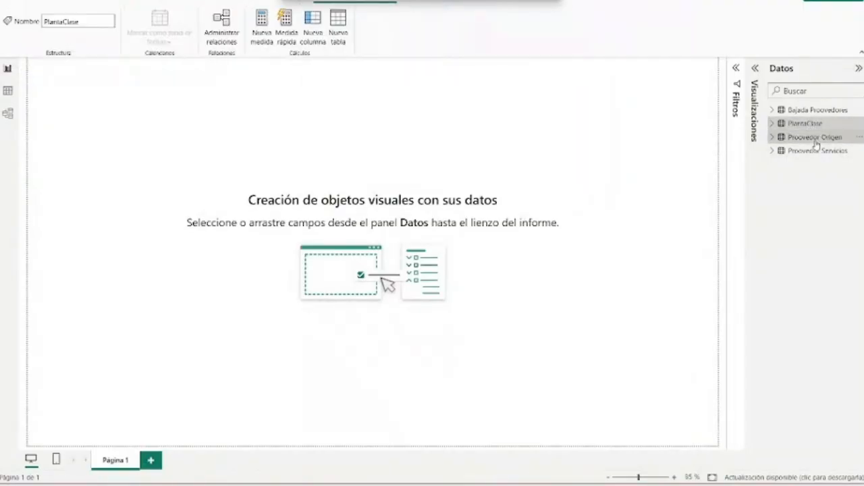
left_click(816, 151)
left_click(780, 108)
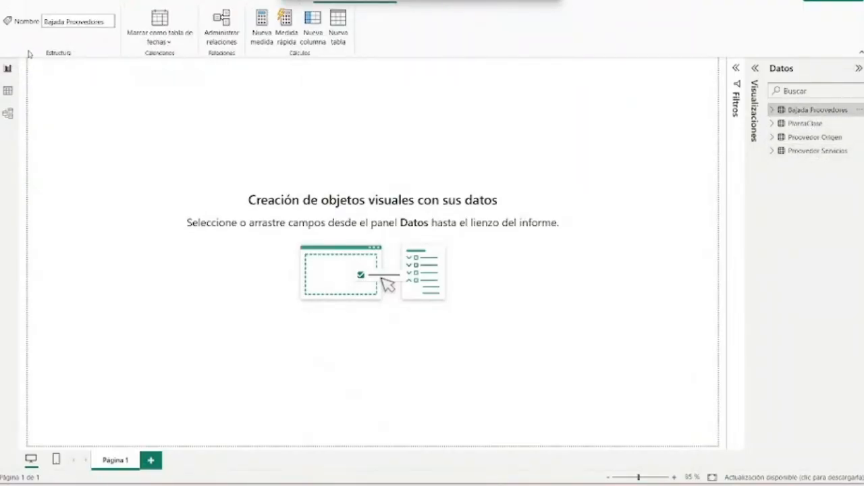
- Open the Power Query Editor to transform the loaded data and narrow its list of queries
left_click(66, 3)
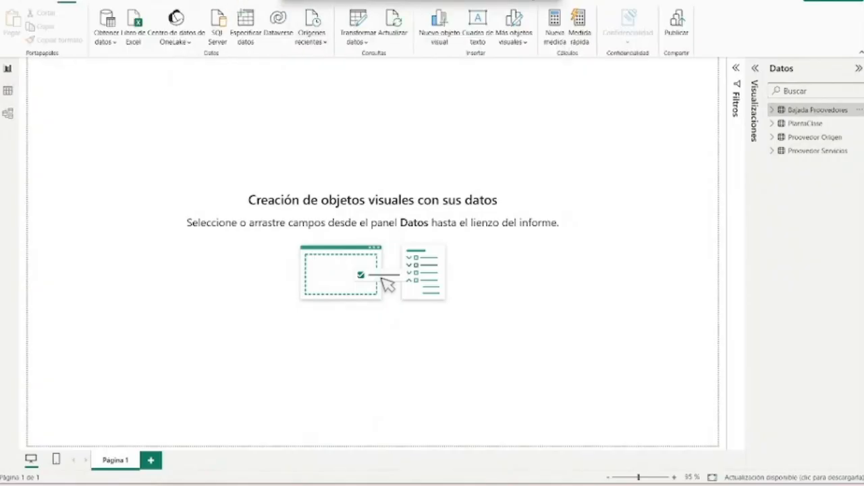
left_click_drag(377, 1, 659, 473)
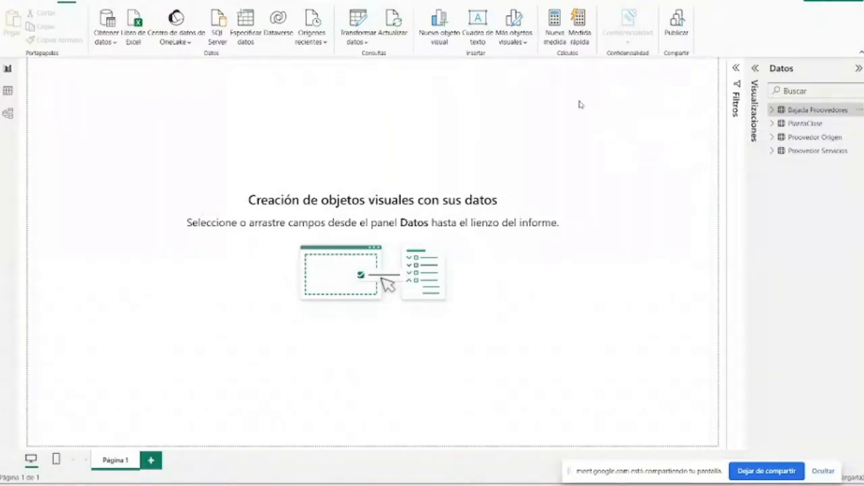
left_click(358, 22)
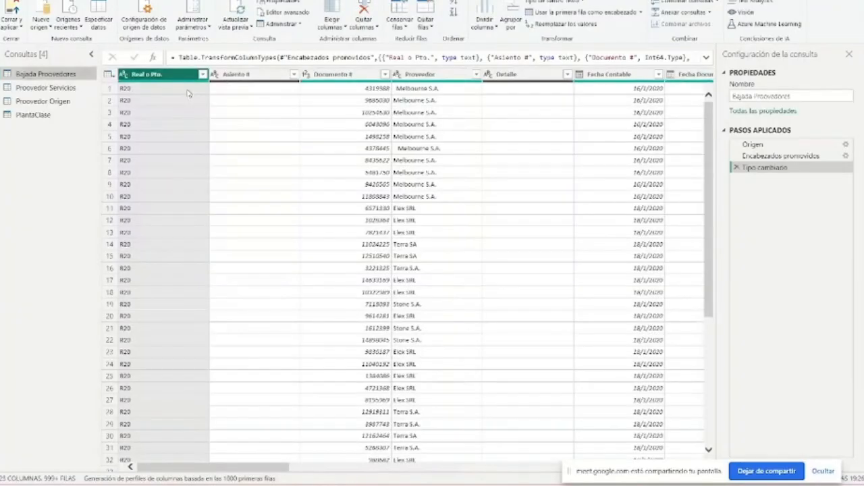
left_click_drag(337, 0, 287, 1)
left_click_drag(99, 76, 78, 76)
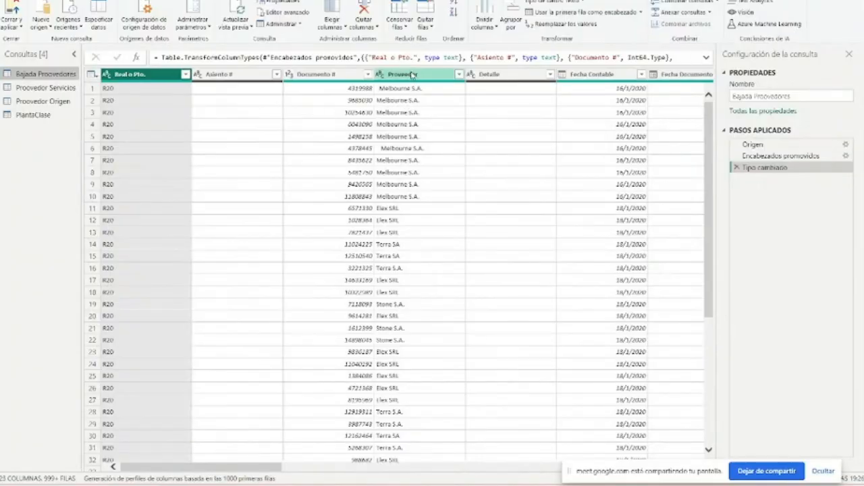
- Compare the Bajada Proovedores data at the applied steps Origen, Encabezados promovidos and Tipo cambiado
left_click(811, 146)
left_click(811, 155)
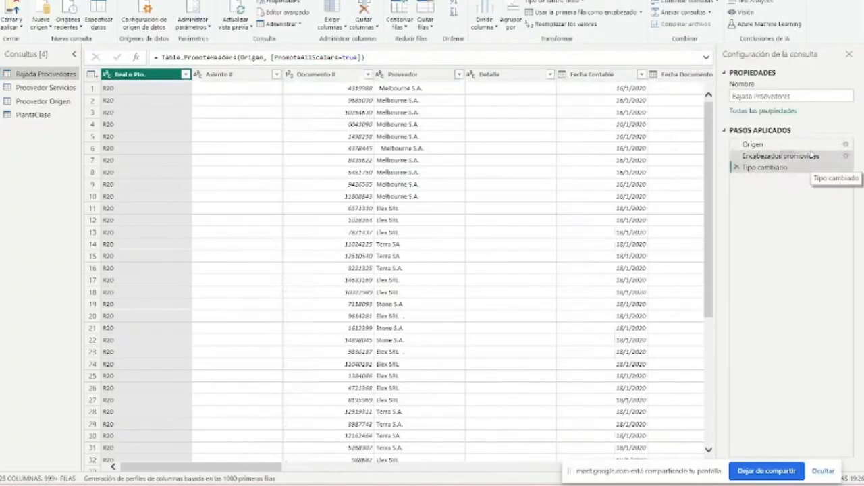
left_click(807, 167)
left_click(803, 145)
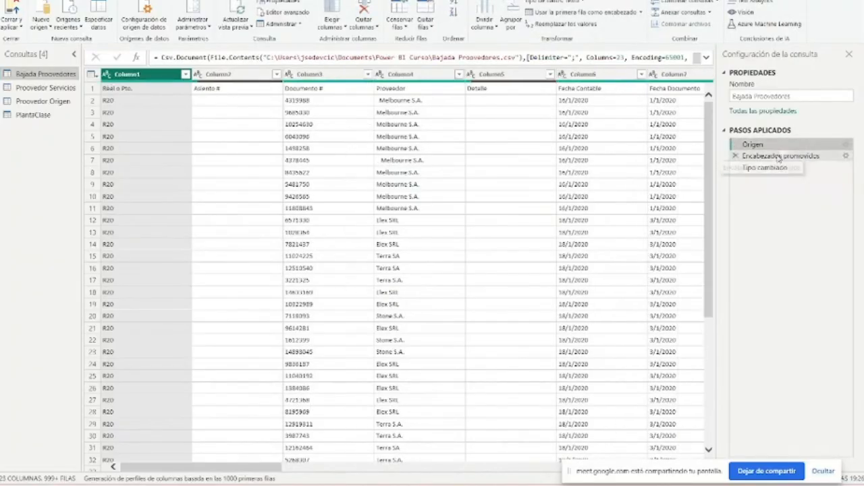
left_click(778, 157)
left_click(766, 167)
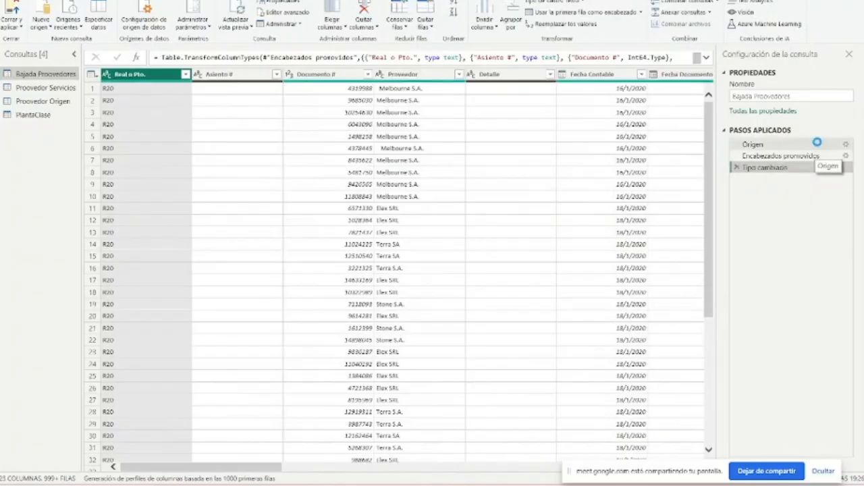
left_click(818, 143)
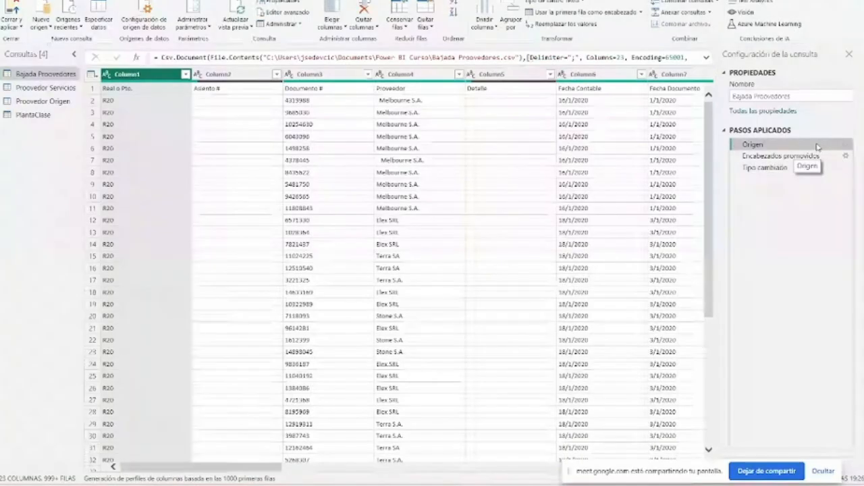
left_click(811, 156)
left_click(817, 145)
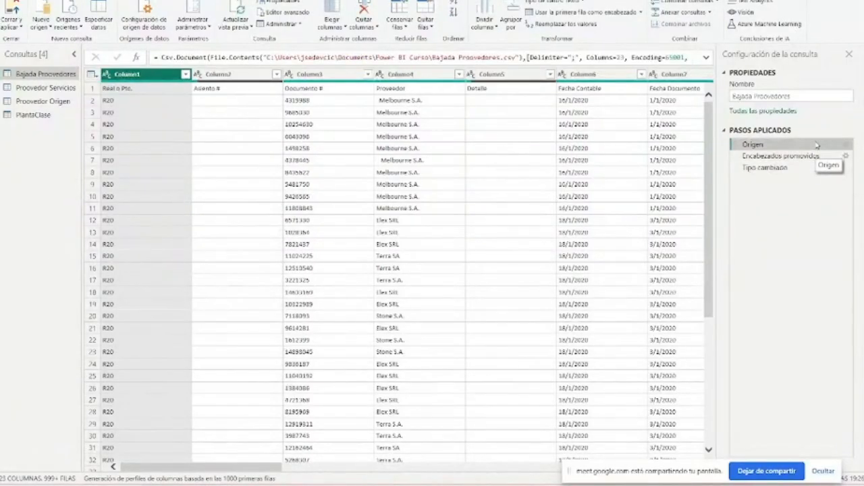
left_click(814, 156)
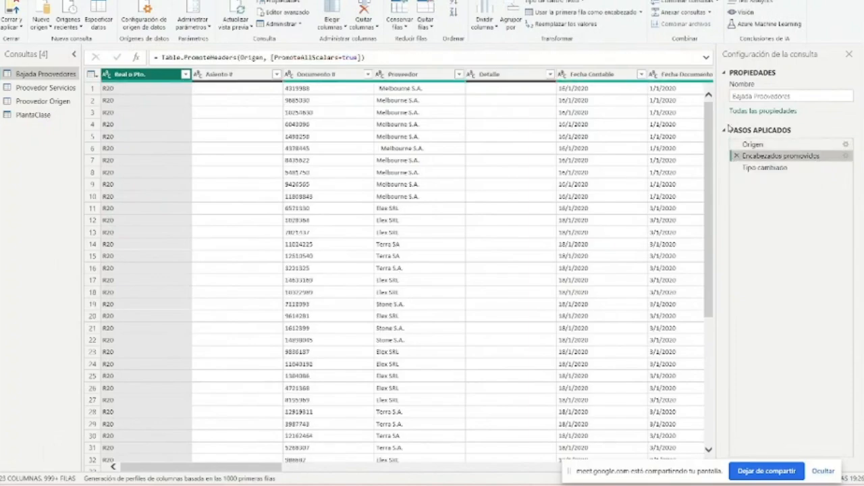
left_click(820, 145)
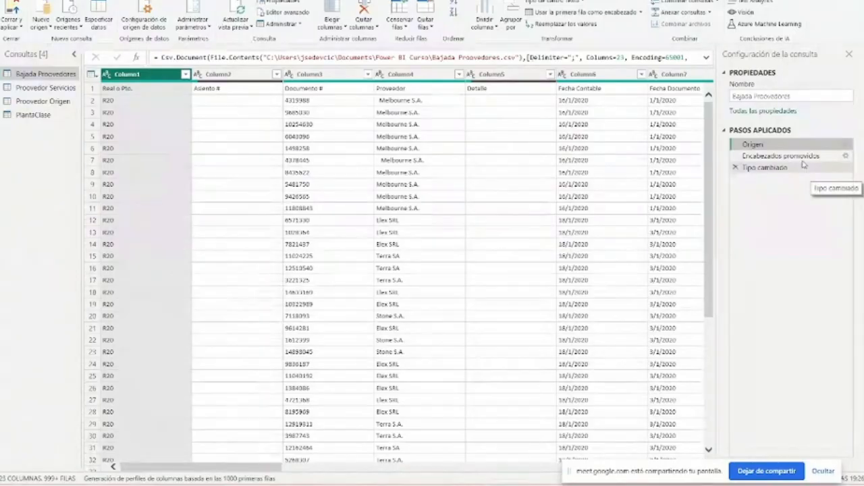
left_click(803, 159)
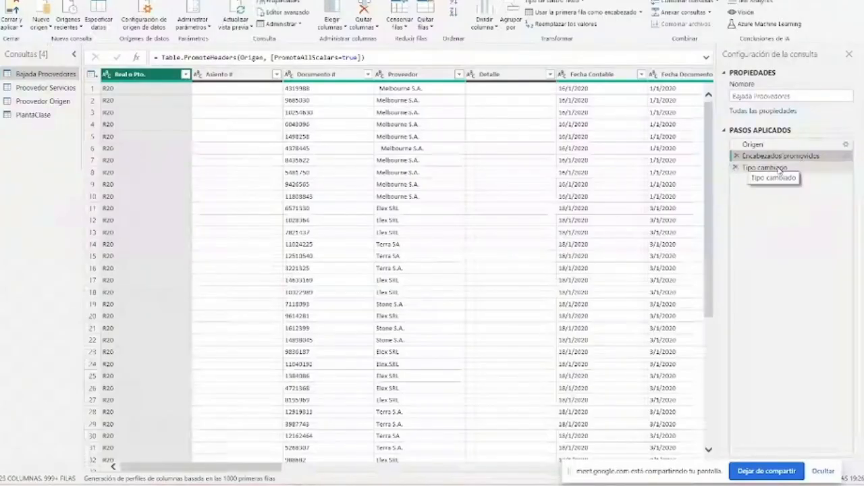
left_click(782, 169)
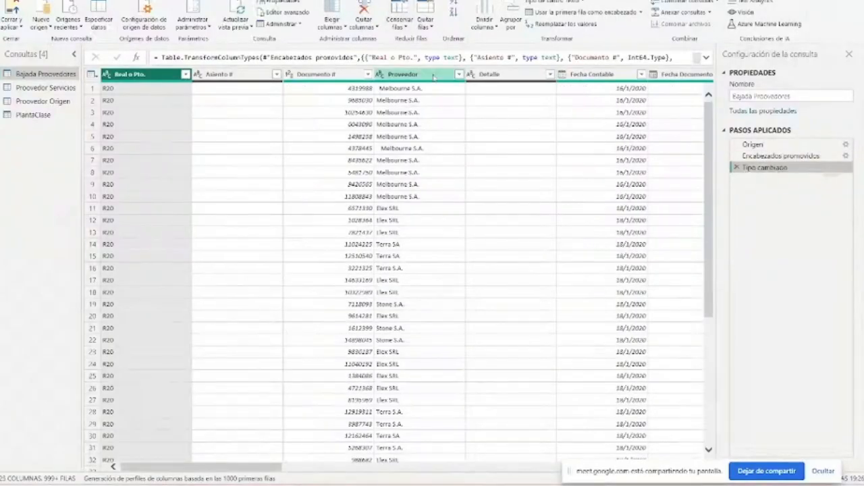
- Examine the data types available for the Real o Pto. column of Bajada Proovedores without changing its type
left_click(107, 74)
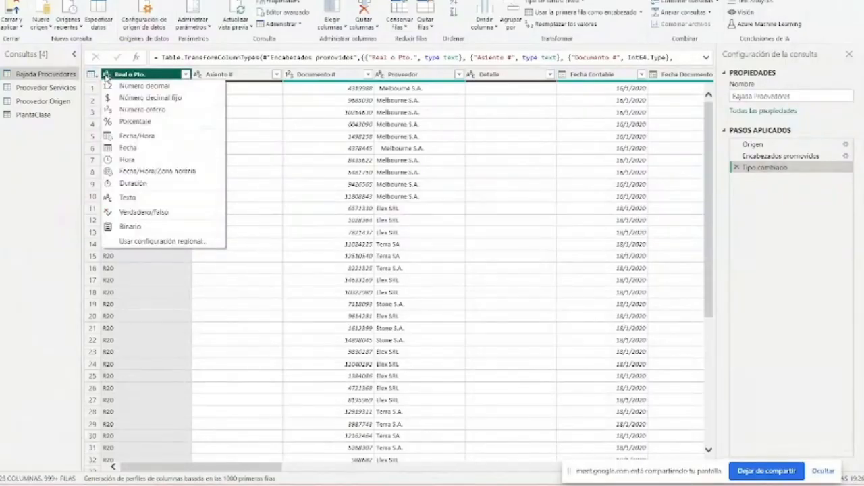
left_click(134, 76)
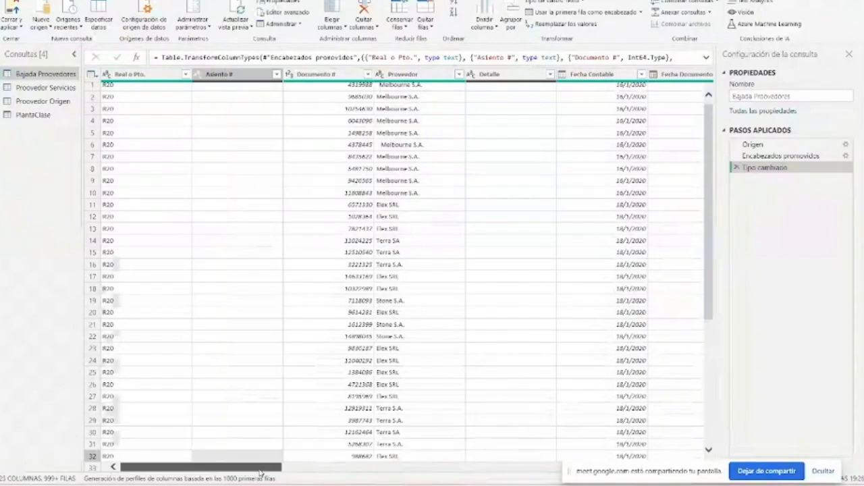
mouse_move(260, 467)
left_mouse_down()
mouse_move(480, 474)
mouse_move(261, 472)
left_mouse_up()
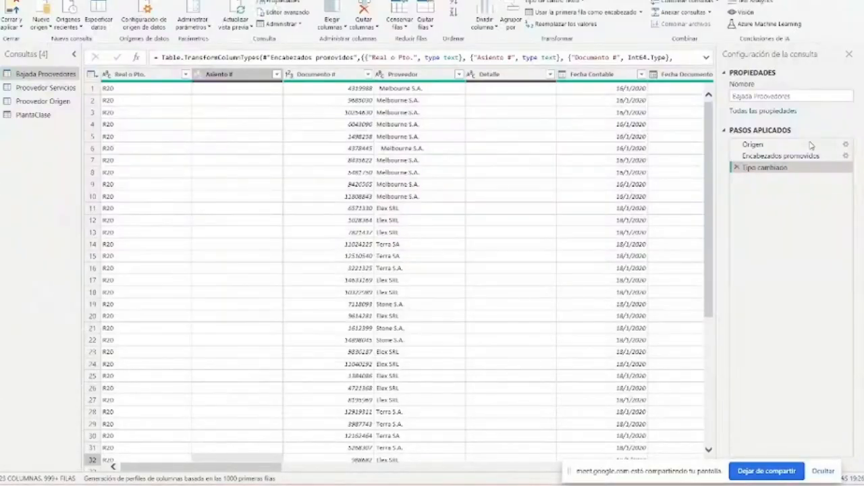
- Review the Proovedor Servicios, Proovedor Origen and PlantaClase queries and recheck the applied steps of Bajada Proovedores
left_click(30, 88)
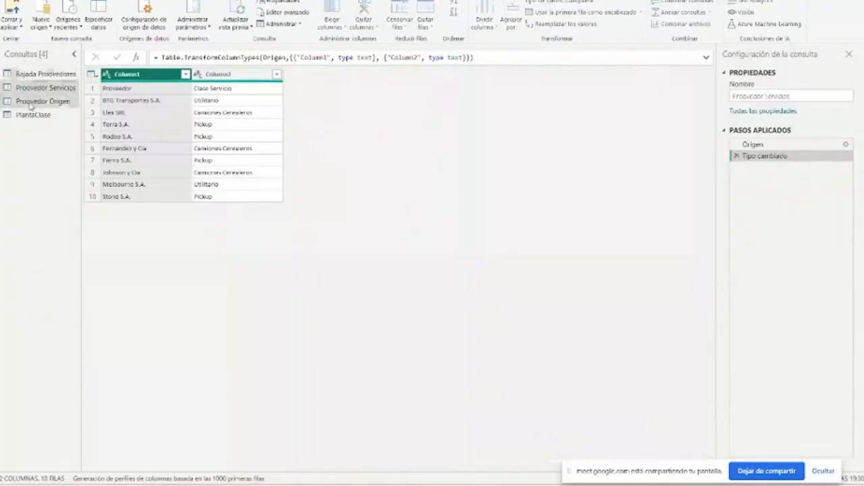
left_click(31, 101)
left_click(31, 114)
left_click(30, 75)
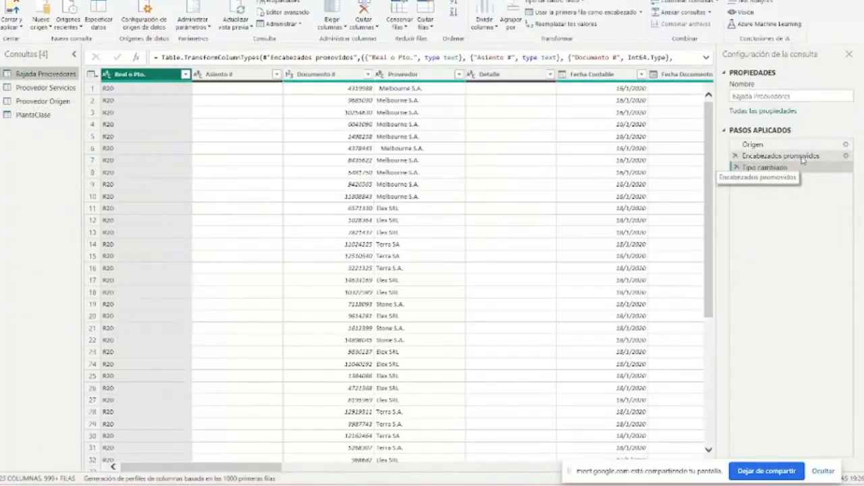
left_click(802, 157)
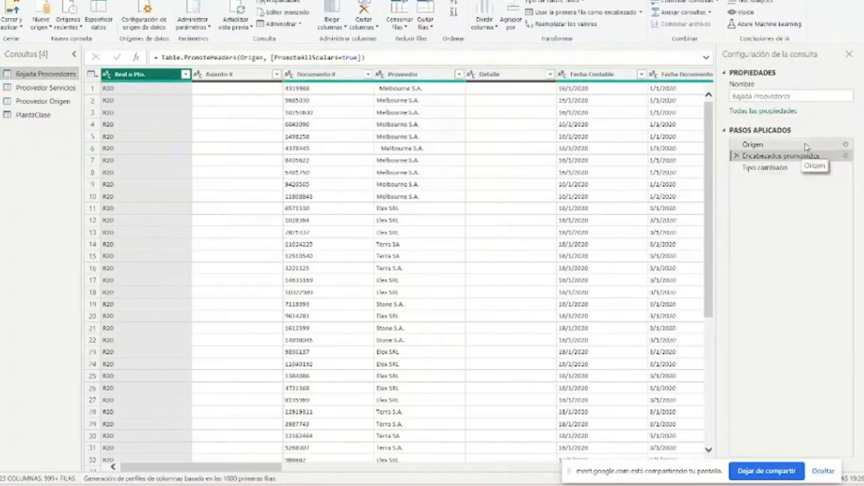
left_click(801, 146)
left_click(802, 169)
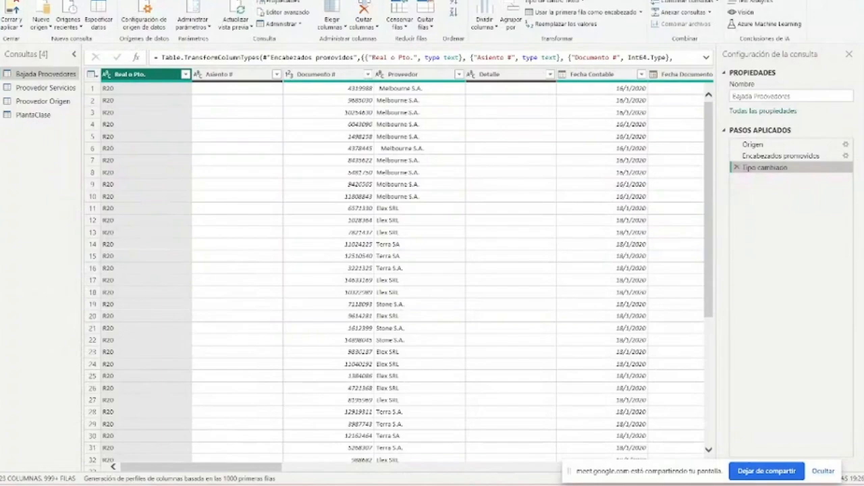
- Replace the value R20 with Real in the Real o Pto. column of the Bajada Proovedores query
left_click(97, 0)
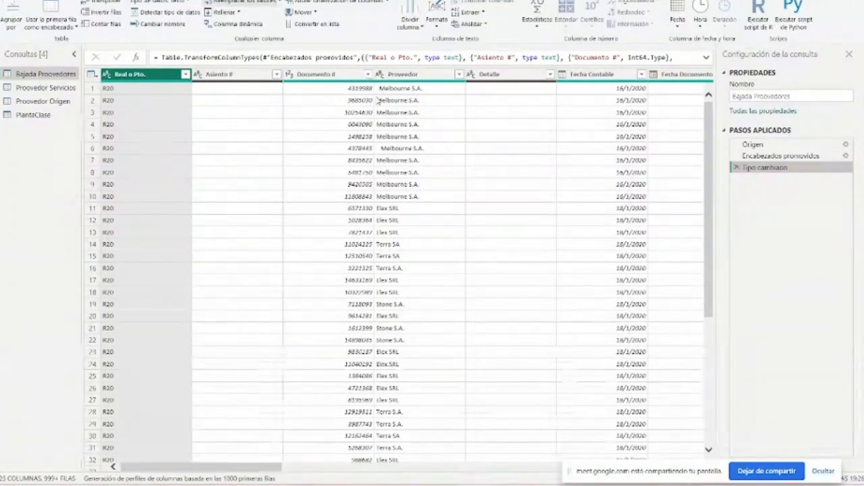
left_click(223, 3)
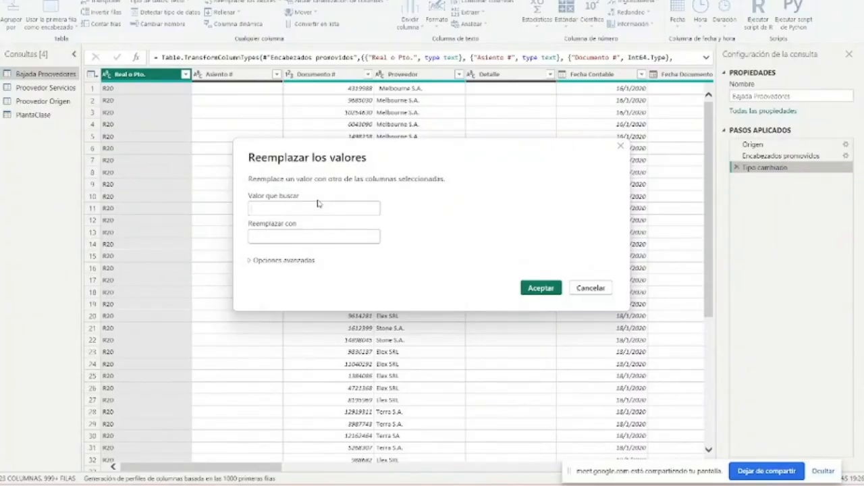
type("R")
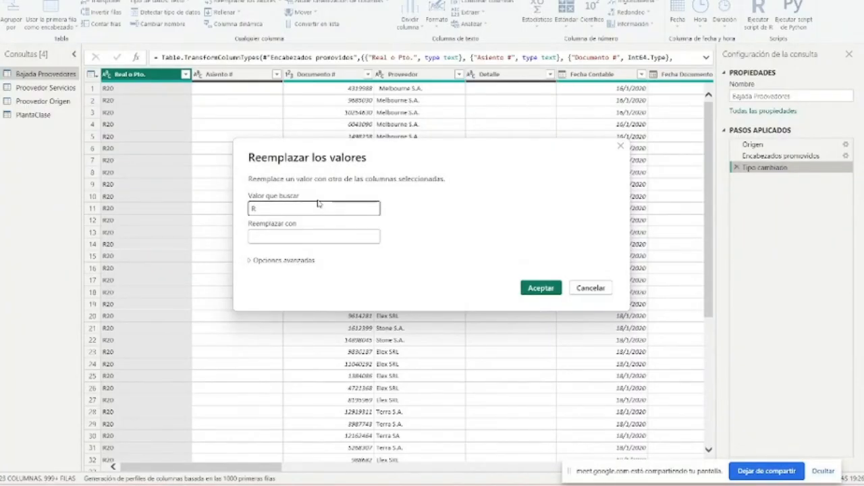
type("20")
key("Tab")
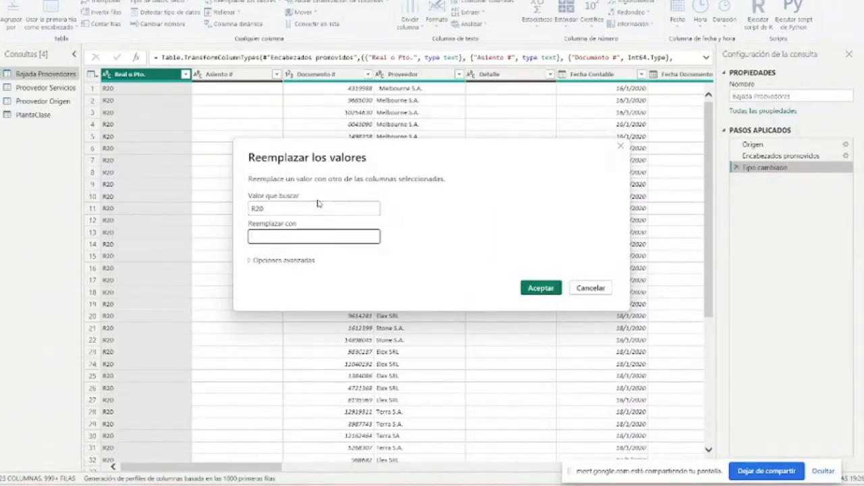
type("Real")
key("Return")
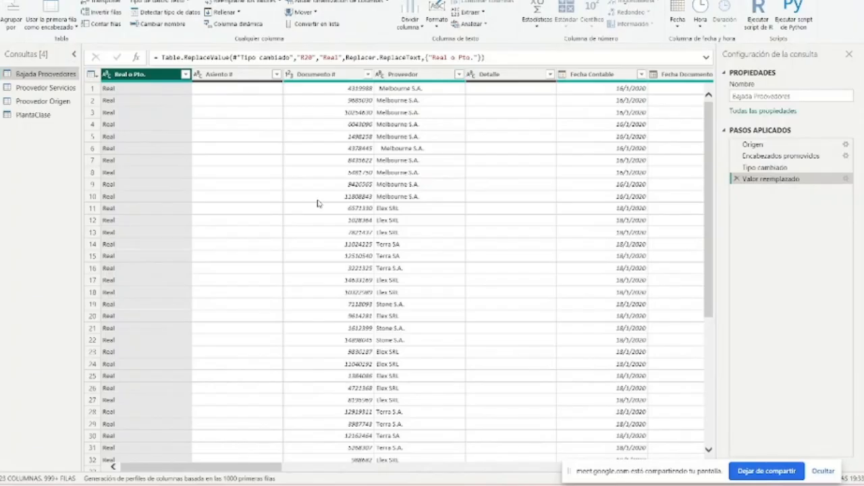
- Replace the value P20 with Presupuesto in the Real o Pto. column and check the column's full list of distinct values
left_click(242, 2)
left_click(621, 148)
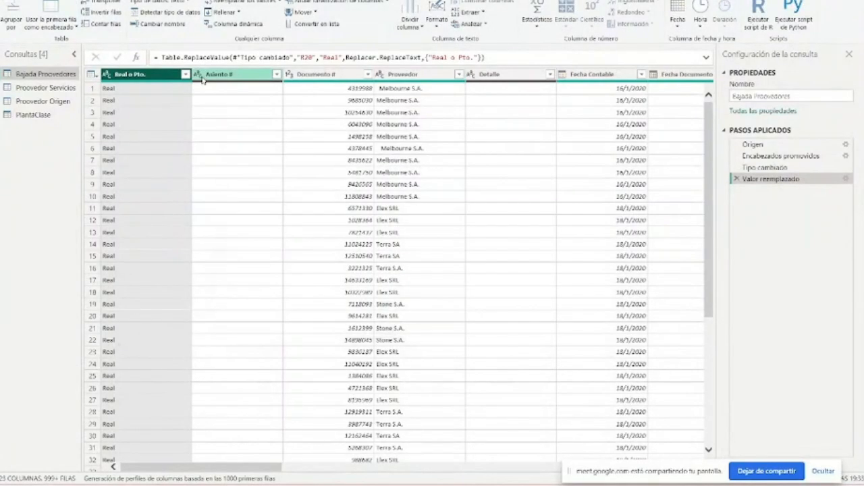
left_click(184, 74)
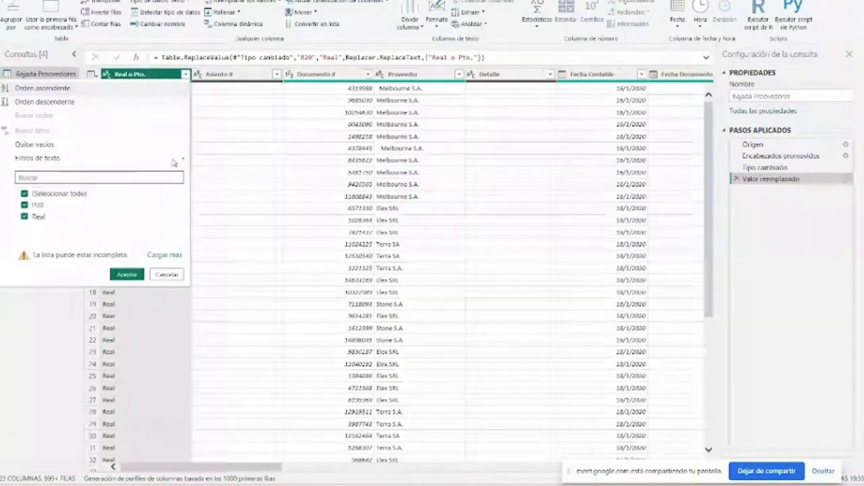
left_click(157, 75)
left_click(238, 3)
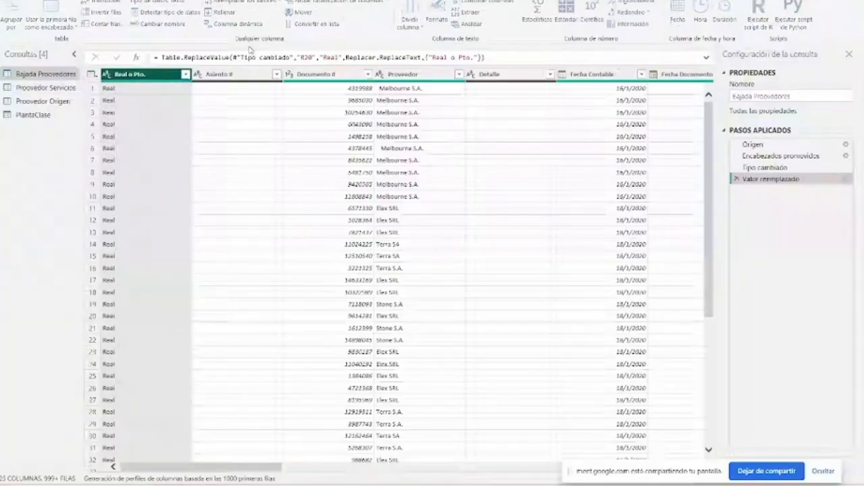
left_click(266, 210)
type("P20")
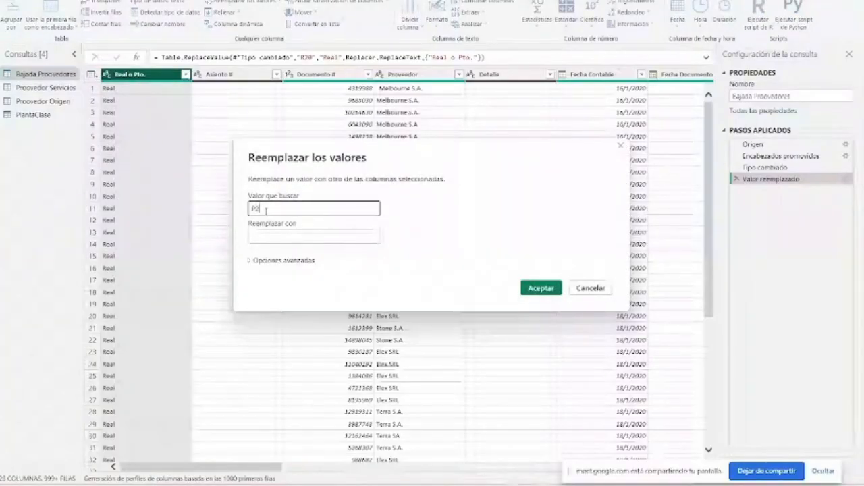
key("Tab")
type("Pre")
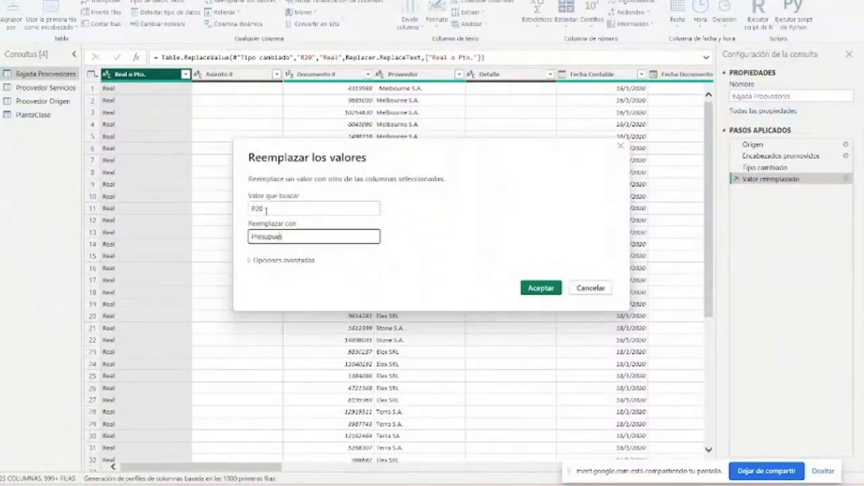
key("Return")
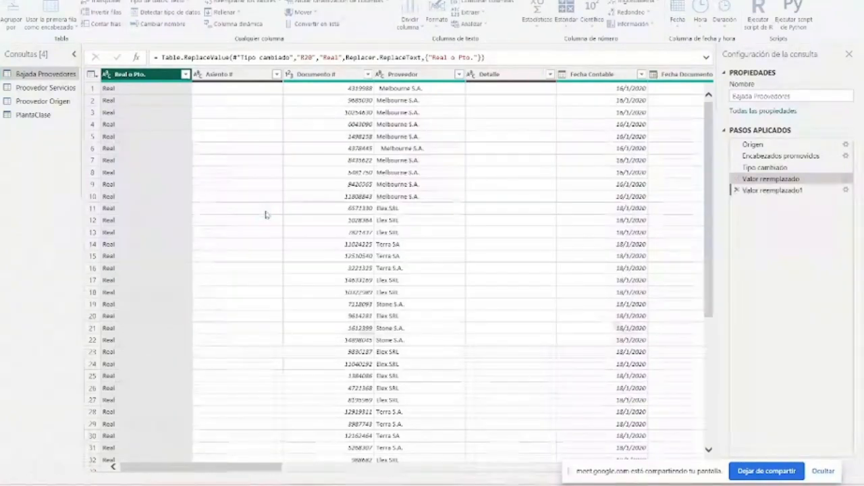
left_click(185, 73)
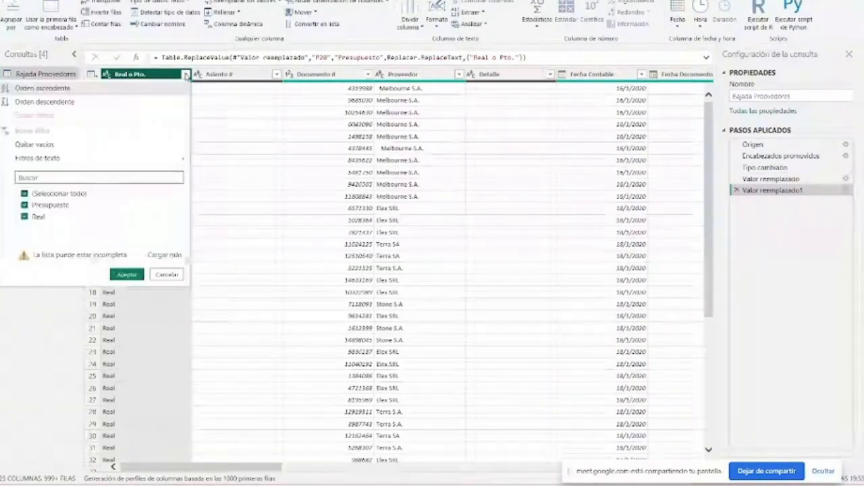
left_click(160, 254)
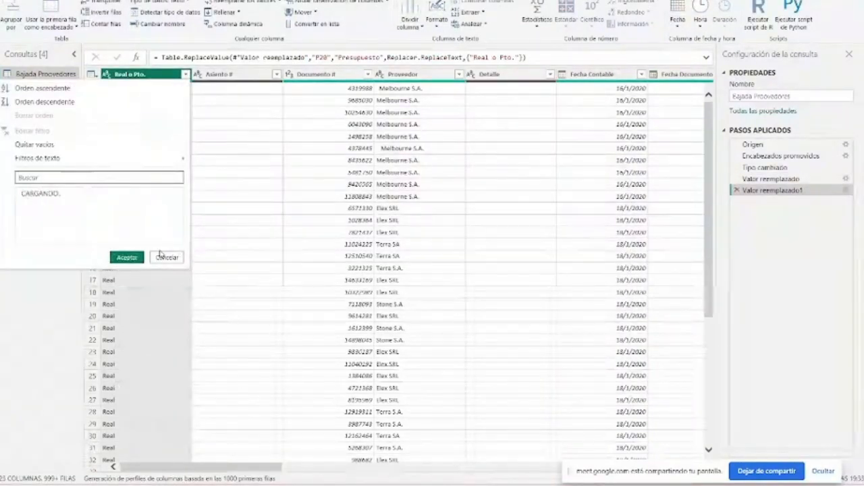
- Remove the Asiento # and Documento # columns from the Bajada Proovedores query
left_click(245, 75)
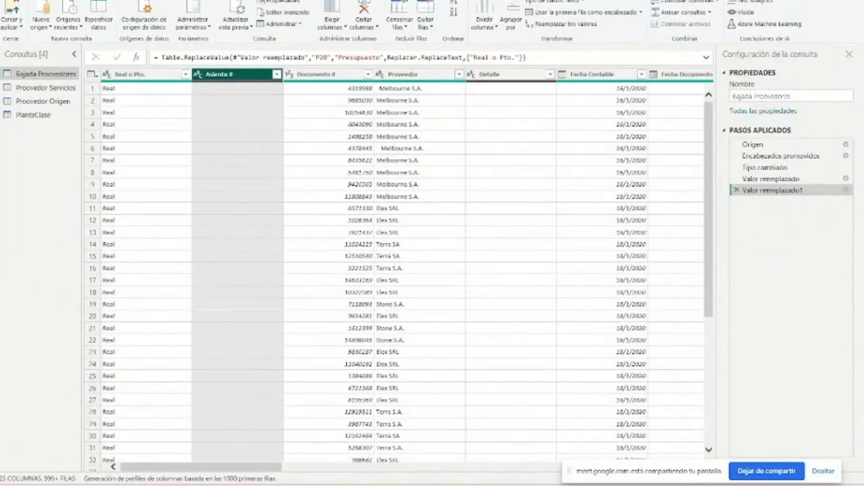
right_click(255, 74)
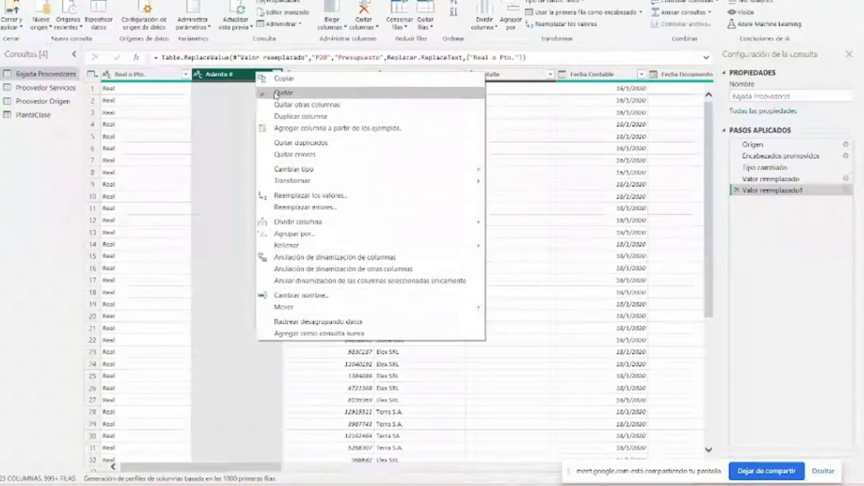
left_click(283, 93)
right_click(228, 77)
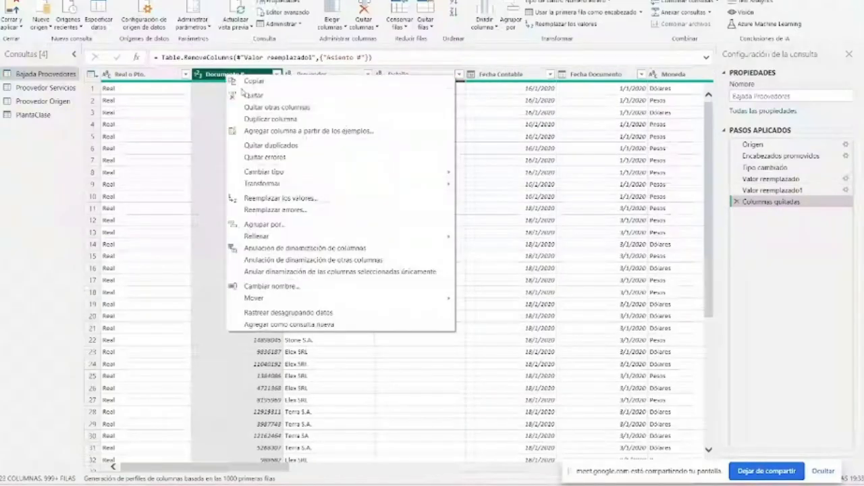
left_click(244, 94)
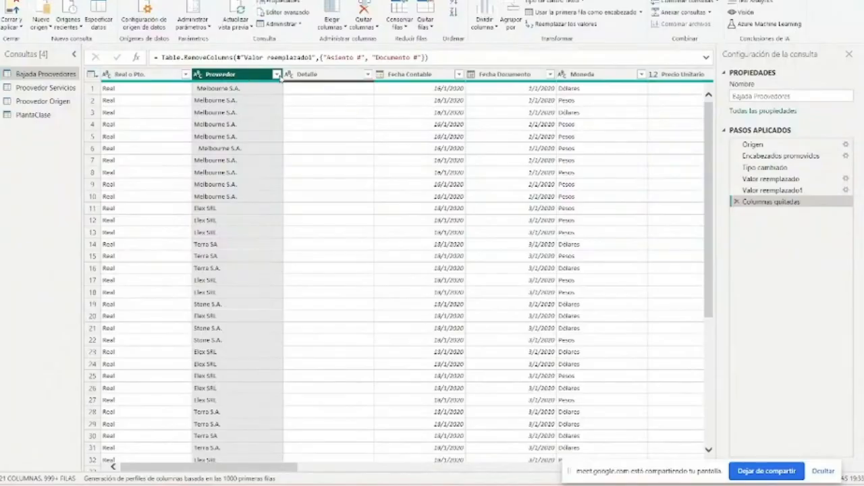
- Review the full list of distinct Proveedor values and trim the surrounding spaces from the column's text
left_click(277, 75)
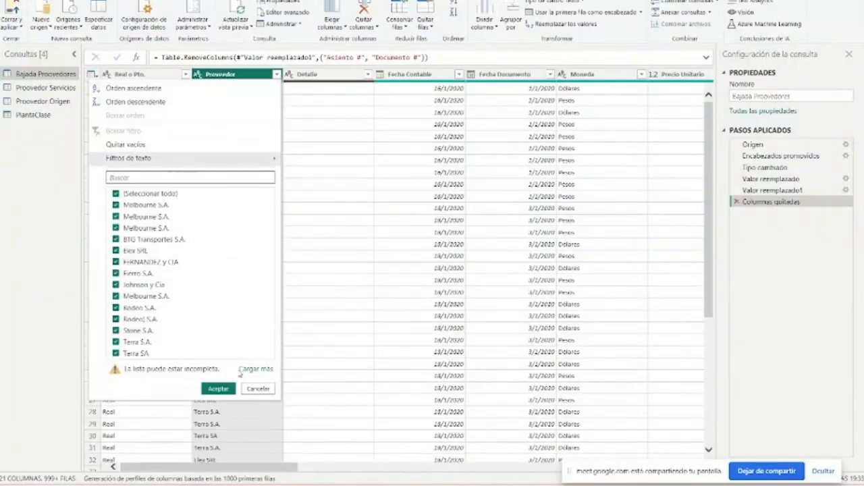
left_click(245, 368)
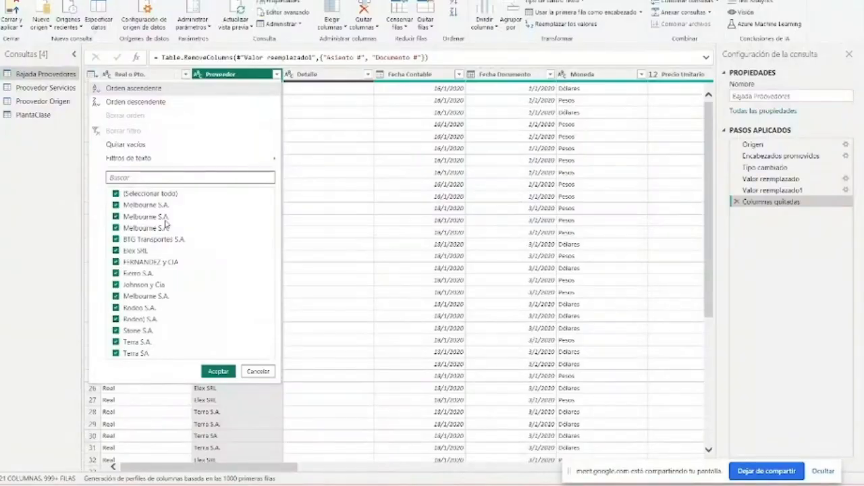
mouse_move(141, 161)
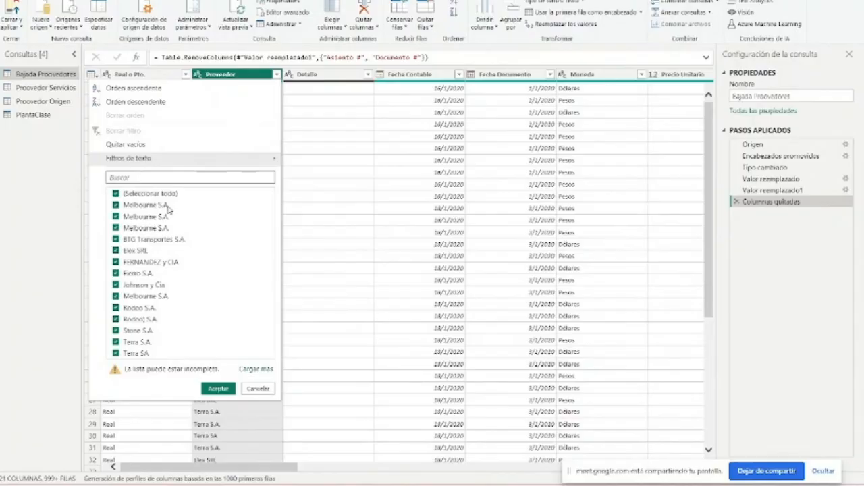
left_click(277, 74)
left_click(277, 74)
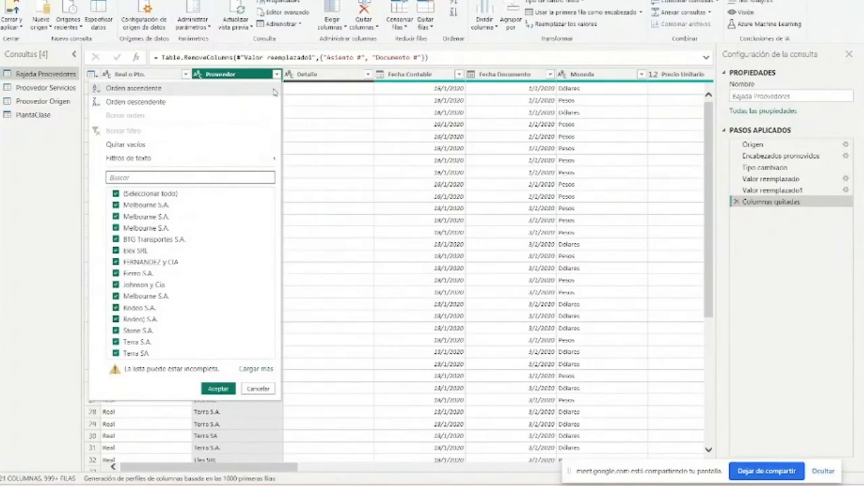
right_click(221, 72)
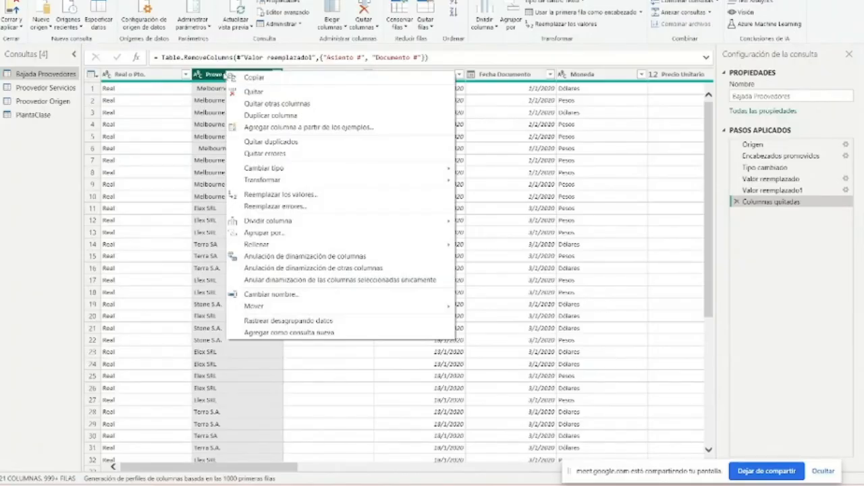
mouse_move(288, 173)
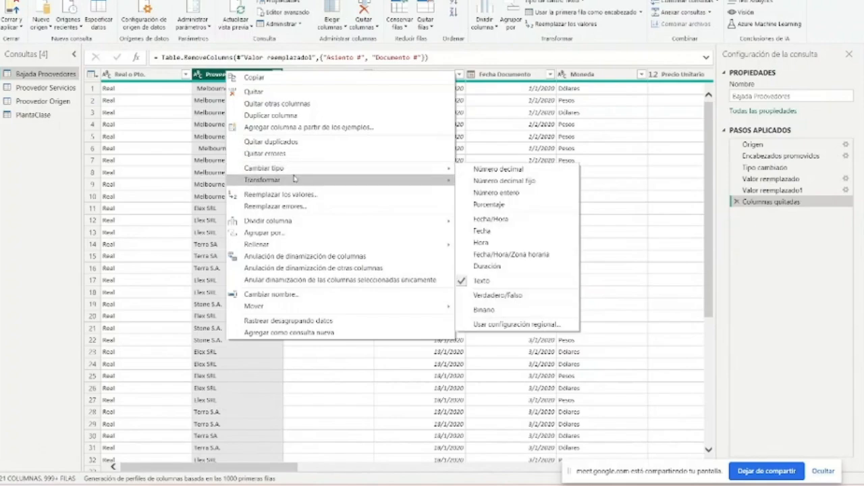
left_click(226, 73)
right_click(226, 73)
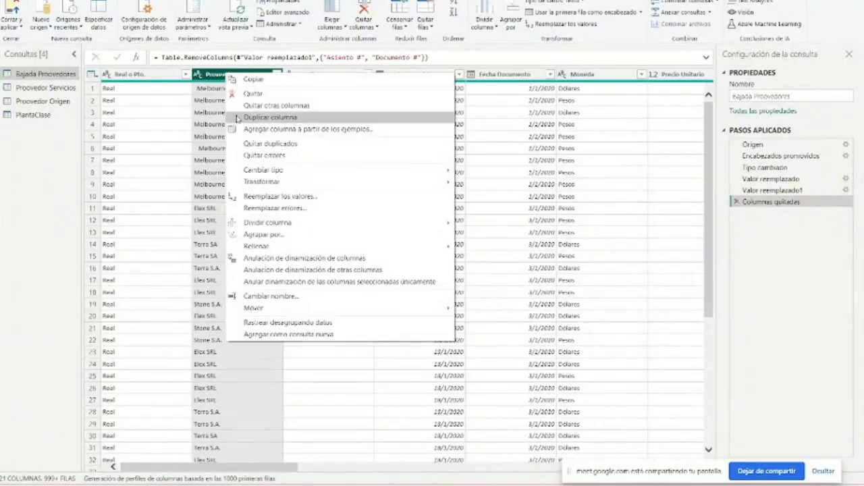
mouse_move(264, 184)
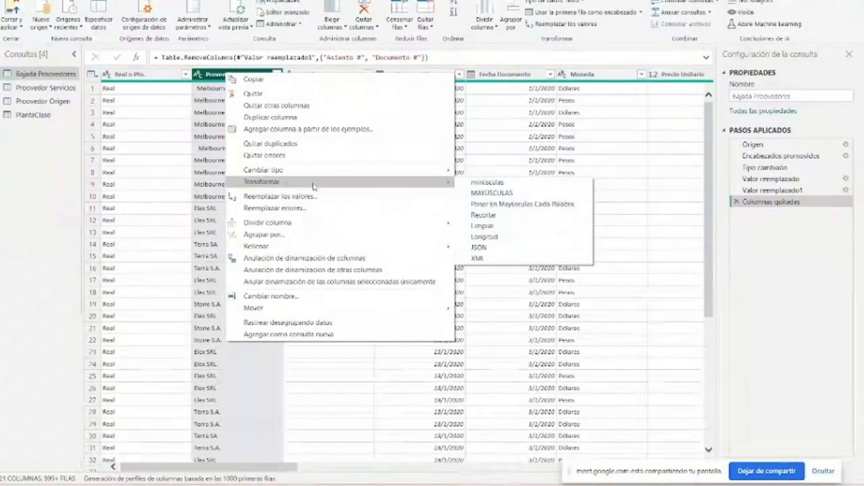
left_click(484, 215)
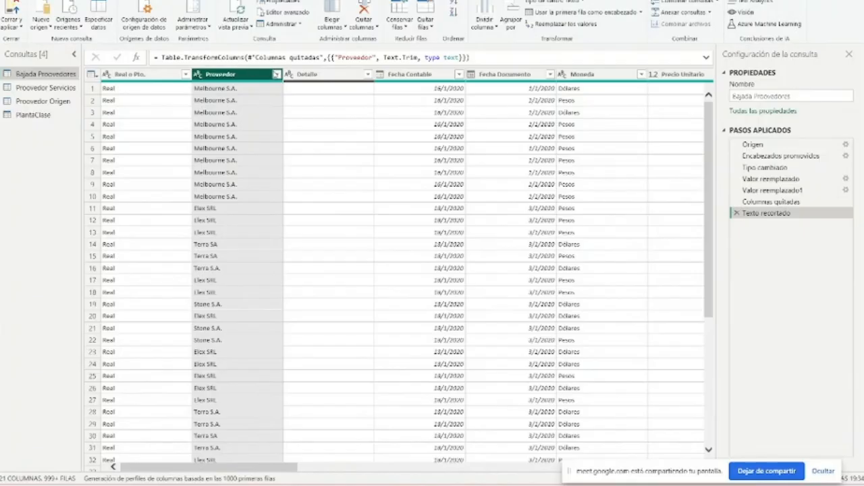
- Check the trimmed Proveedor column's distinct values and replace Terra SA with Terra S.A. in that column
left_click(276, 74)
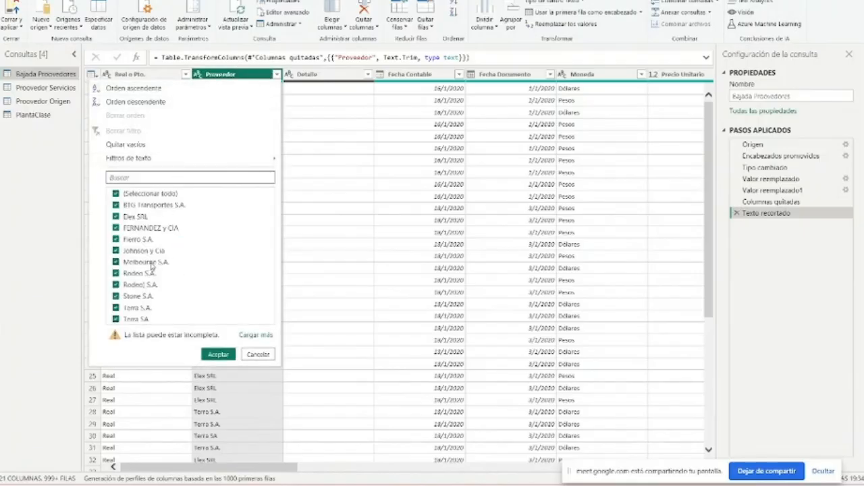
left_click(249, 336)
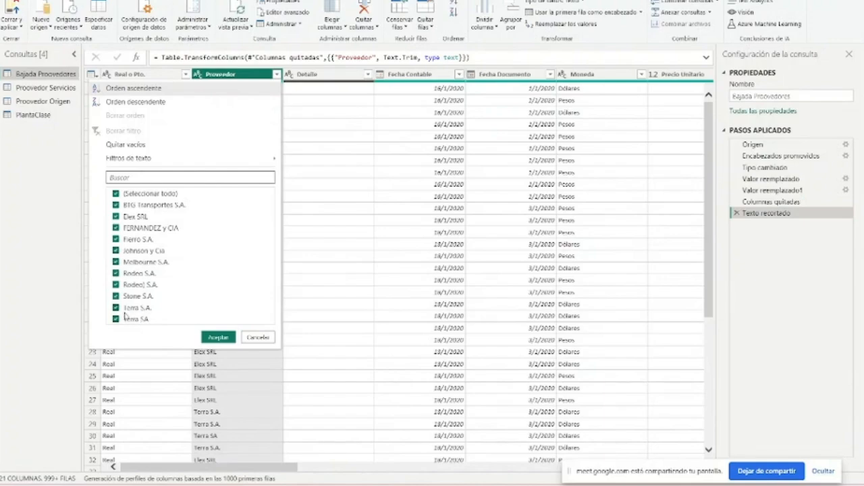
left_click(221, 75)
left_click(87, 1)
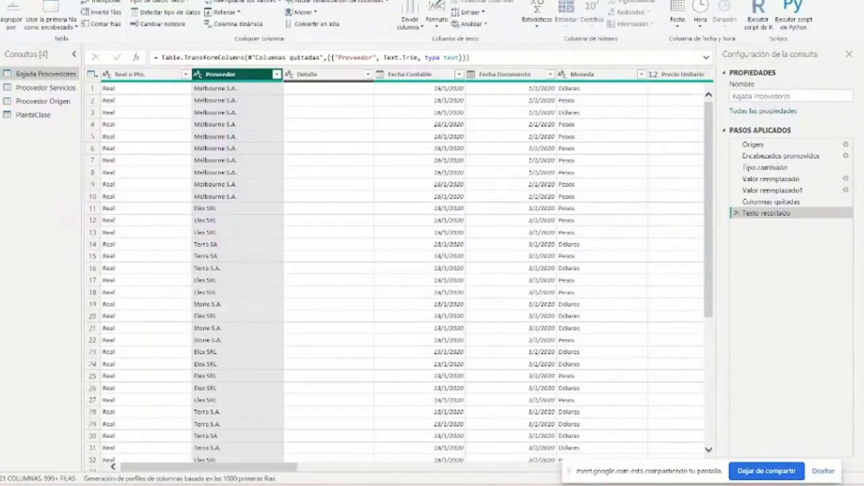
left_click(256, 3)
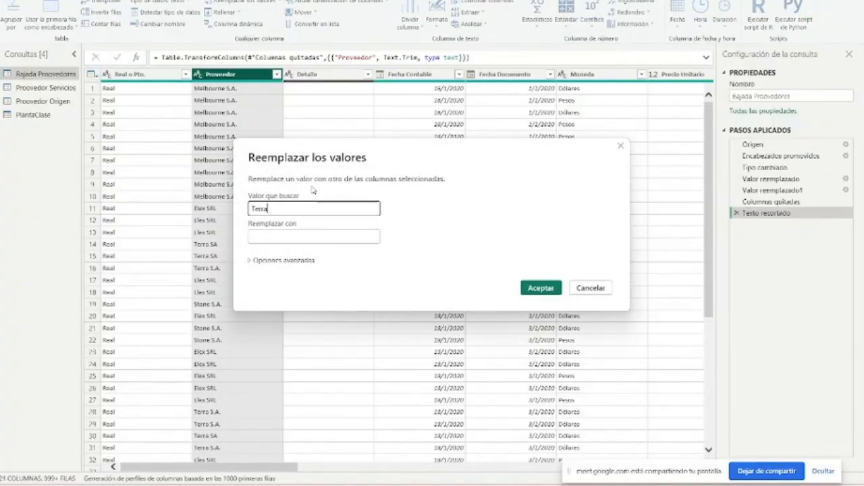
type("Terra SA")
key("Tab")
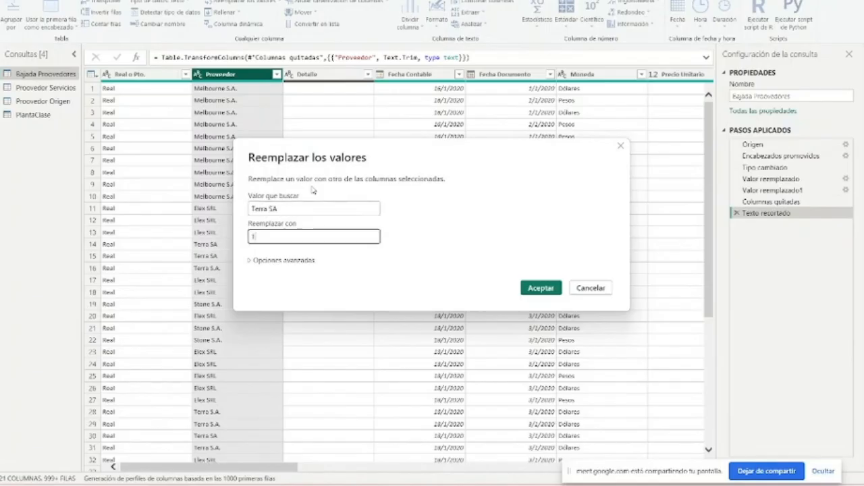
type("Terra S.A")
key("Return")
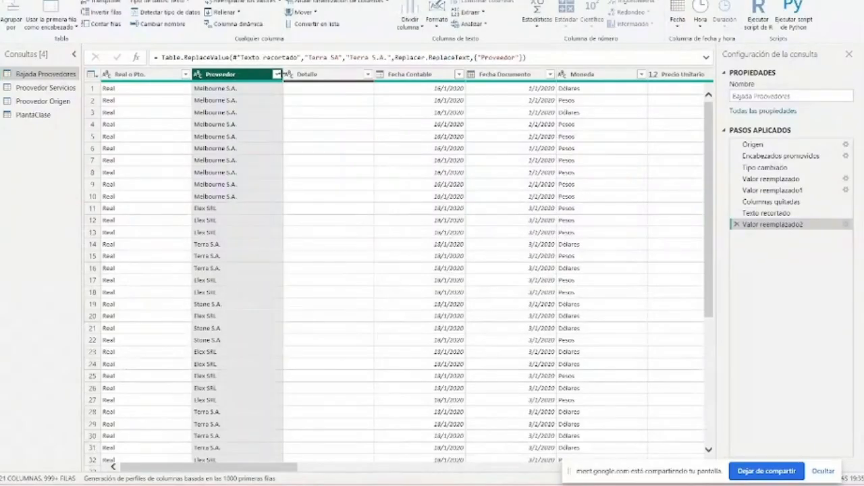
- Check the full list of distinct Proveedor values and replace Rodeo) S.A with Rodeo S.A in that column
left_click(277, 75)
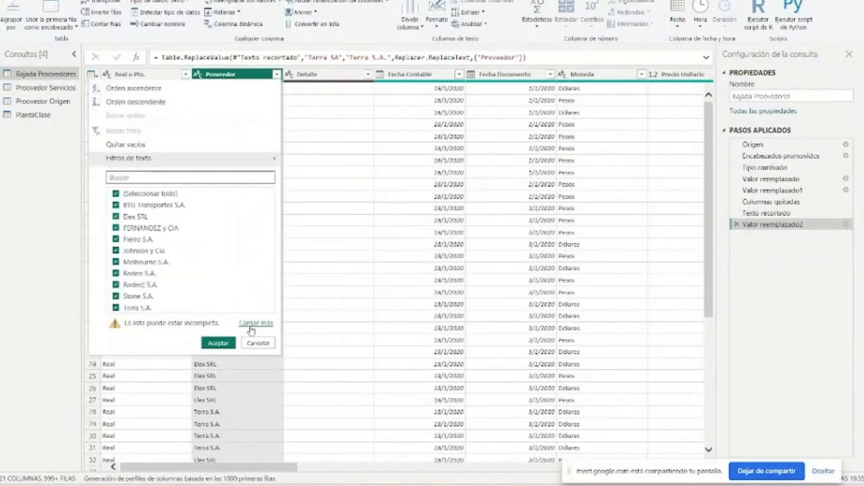
left_click(243, 323)
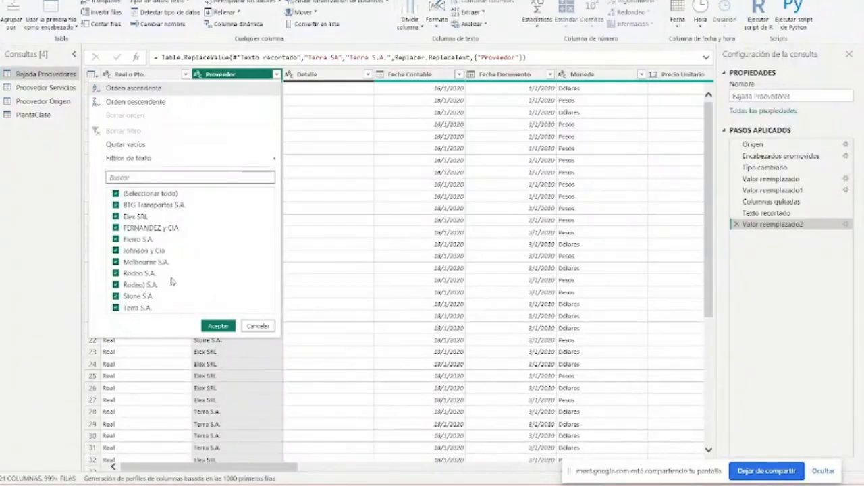
left_click(235, 75)
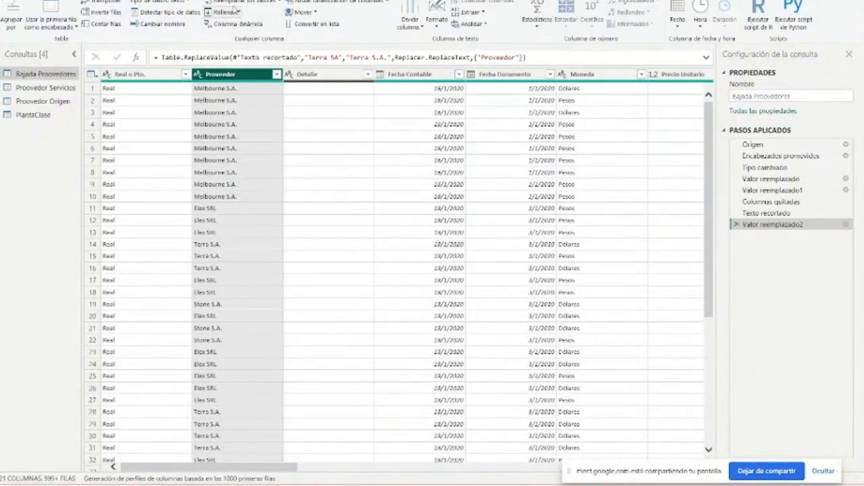
left_click(235, 5)
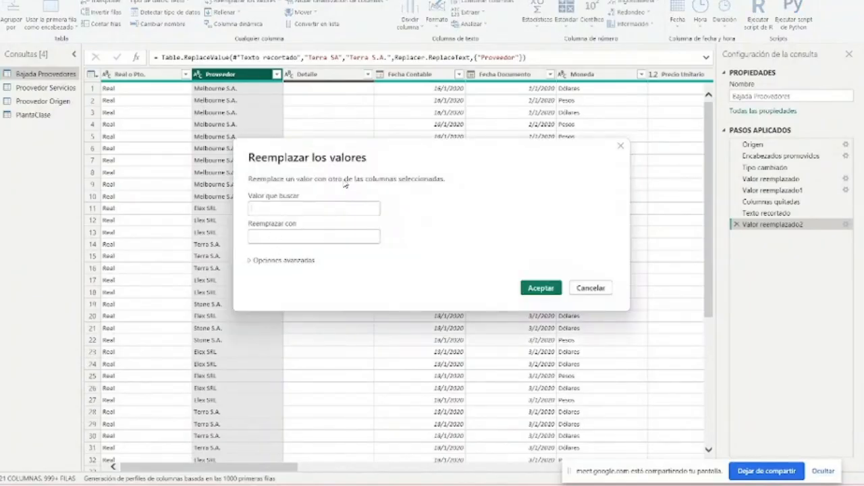
type("Rodeo")
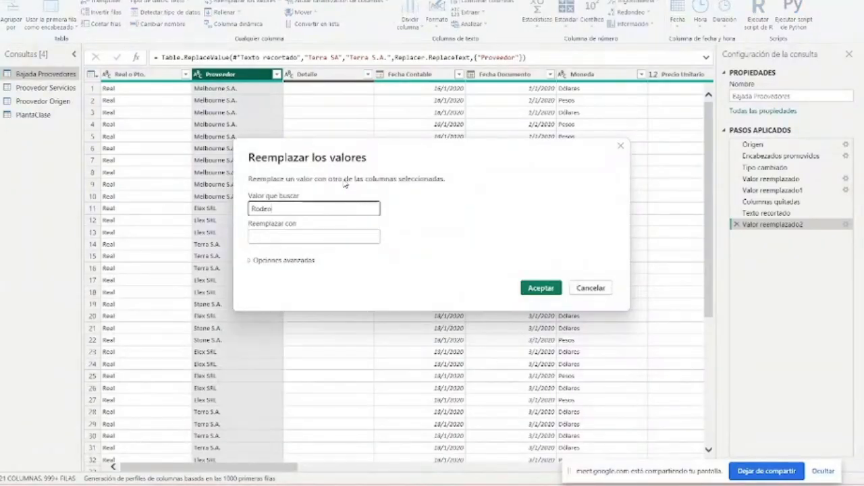
type(") S")
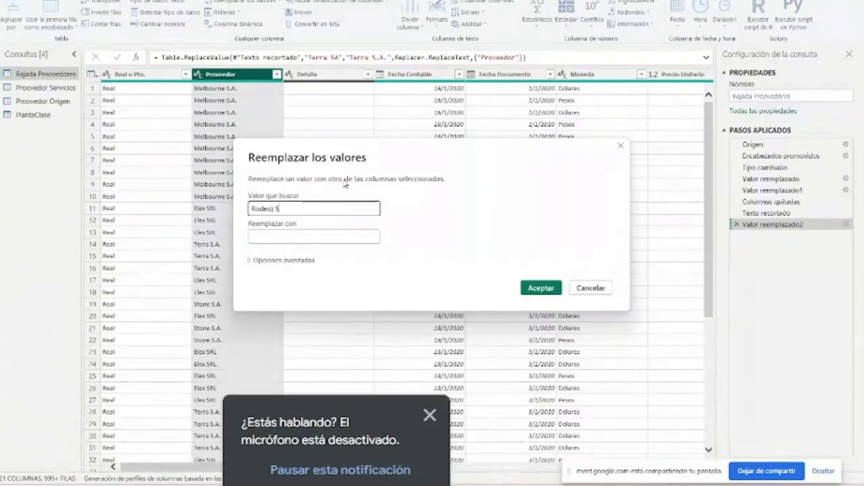
type(".A")
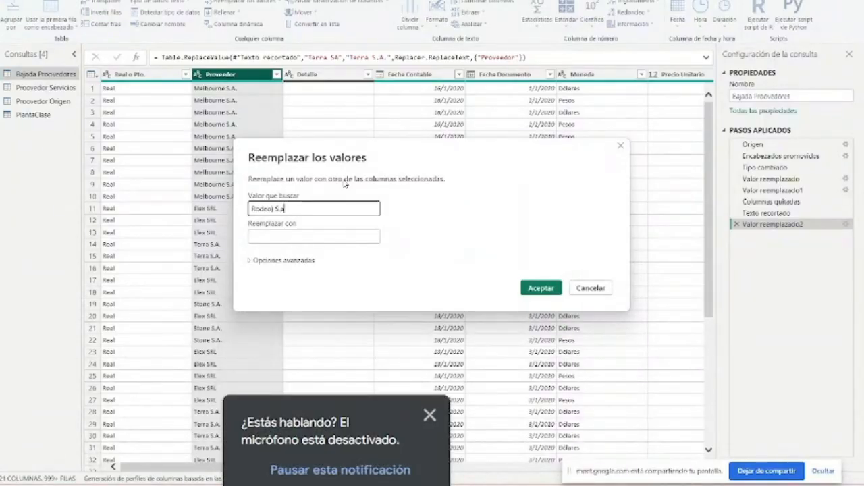
left_click(432, 417)
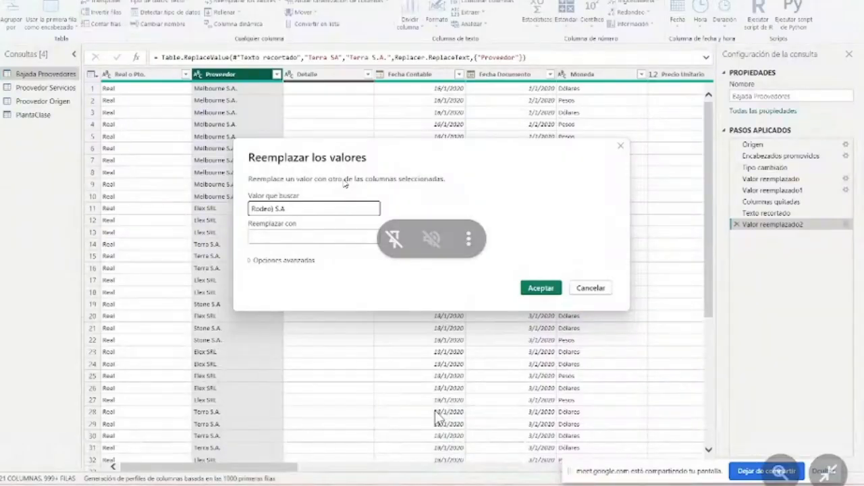
left_click(310, 235)
type("Rodeo) S")
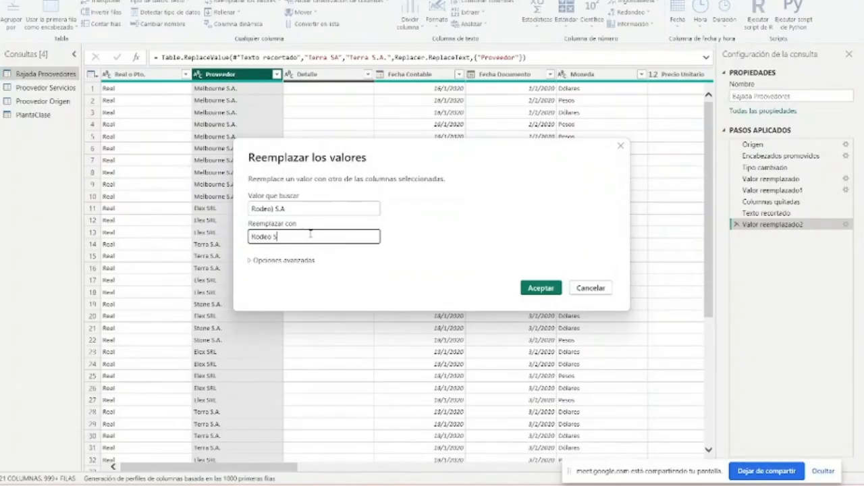
type(".A")
key("Return")
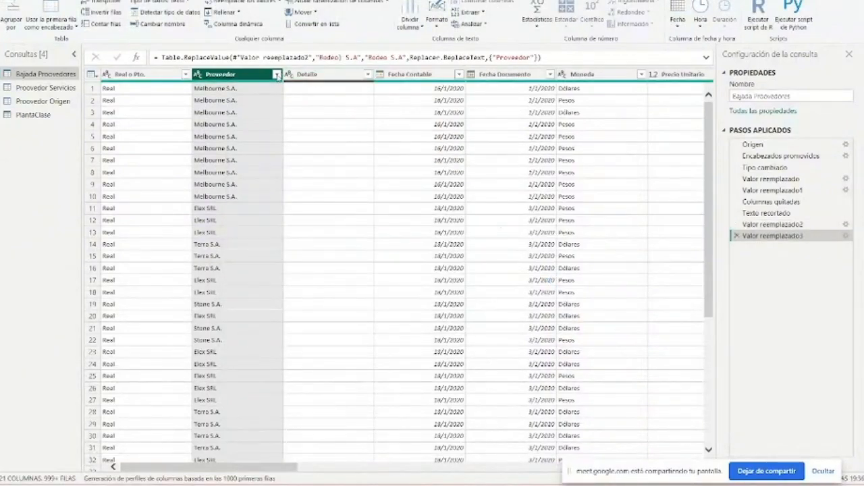
- Recheck the full list of distinct Proveedor values for remaining inconsistent supplier names
left_click(276, 74)
left_click(247, 312)
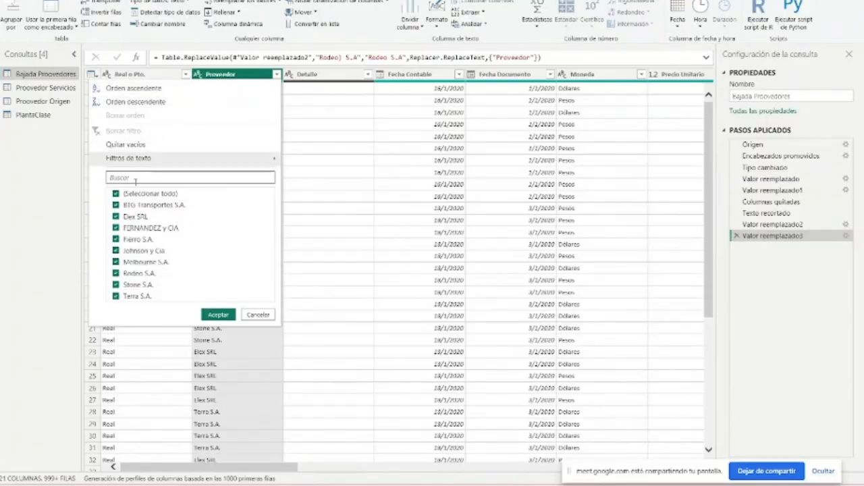
left_click(238, 74)
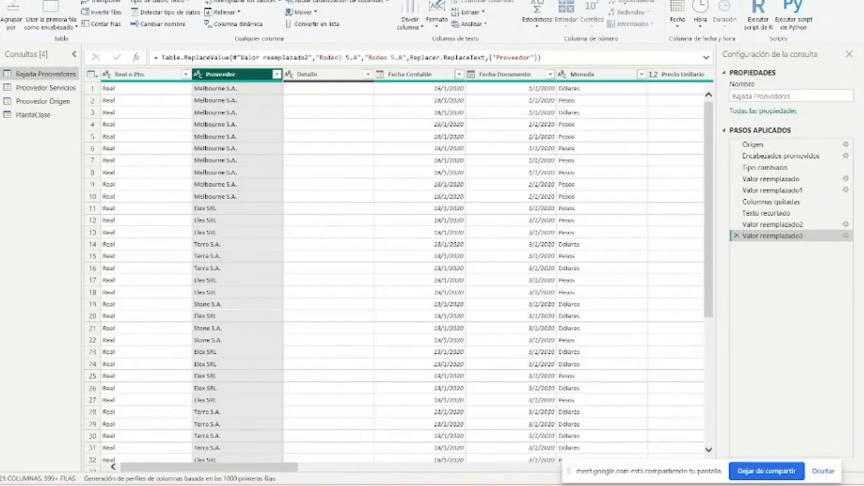
- Switch to the Curso de POWERBI.pptx presentation in PowerPoint and review the slides on Power Query and on modelling and relationships
left_click(418, 431)
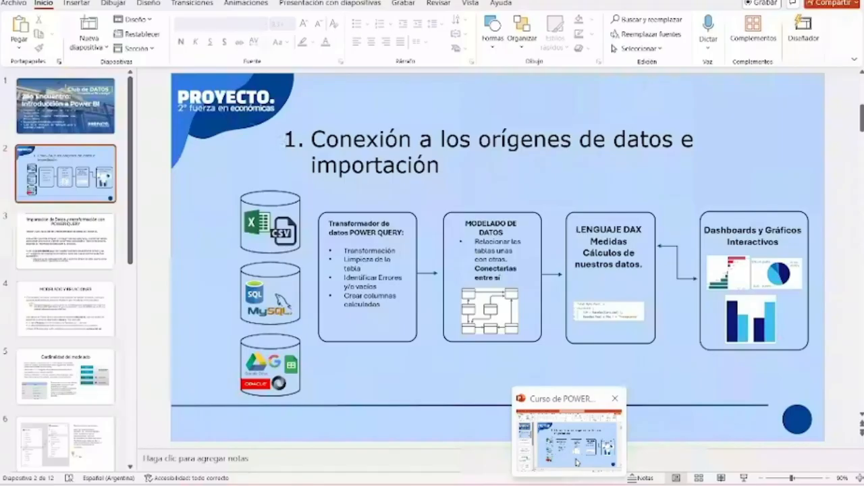
left_click(576, 460)
left_click(78, 240)
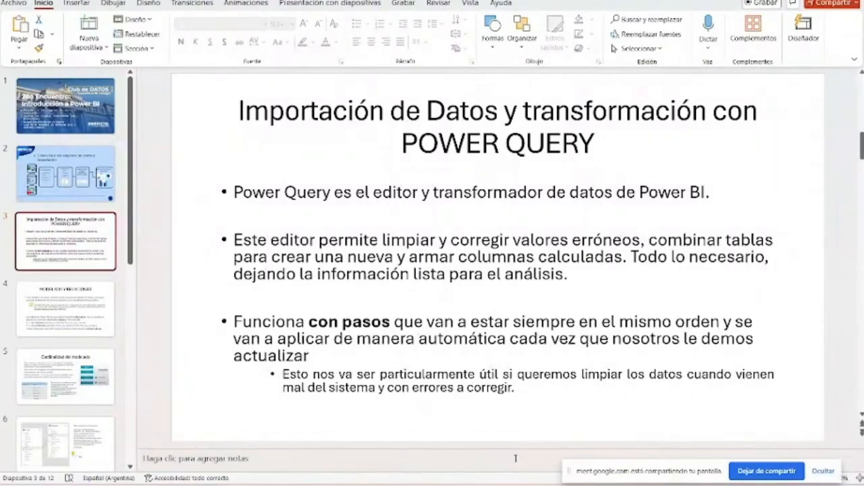
scroll(608, 190, "down", 1)
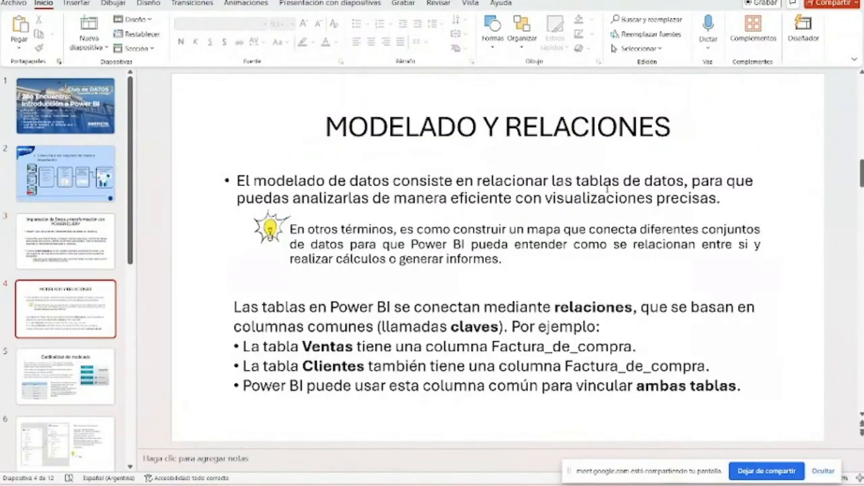
left_click(802, 0)
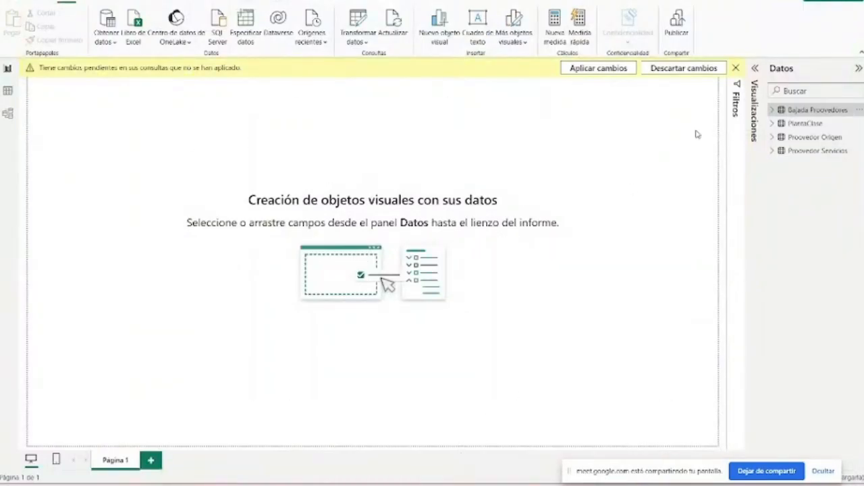
- Reopen the Power Query editor from Power BI Desktop with its Home commands shown and enlarge its window to full screen
left_click(357, 20)
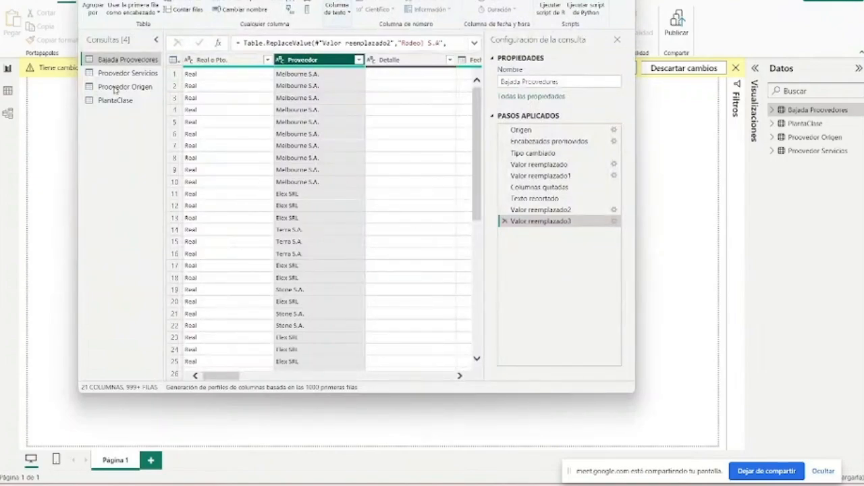
left_click(119, 0)
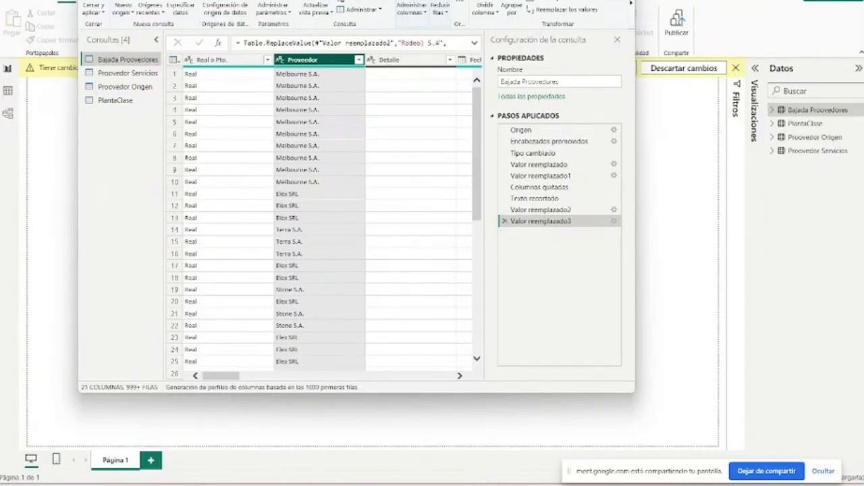
left_click_drag(571, 392, 586, 485)
left_click(591, 1)
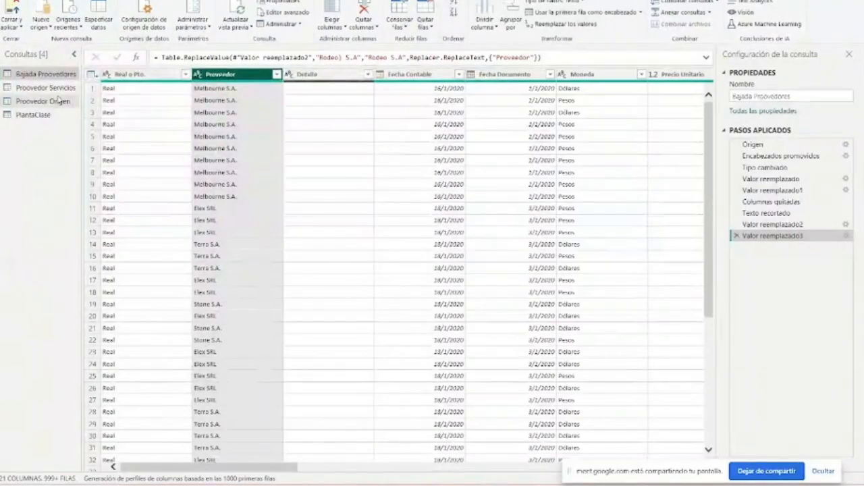
- Widen the query list and promote the first row of the Proovedor Servicios query to column headers
left_click(38, 88)
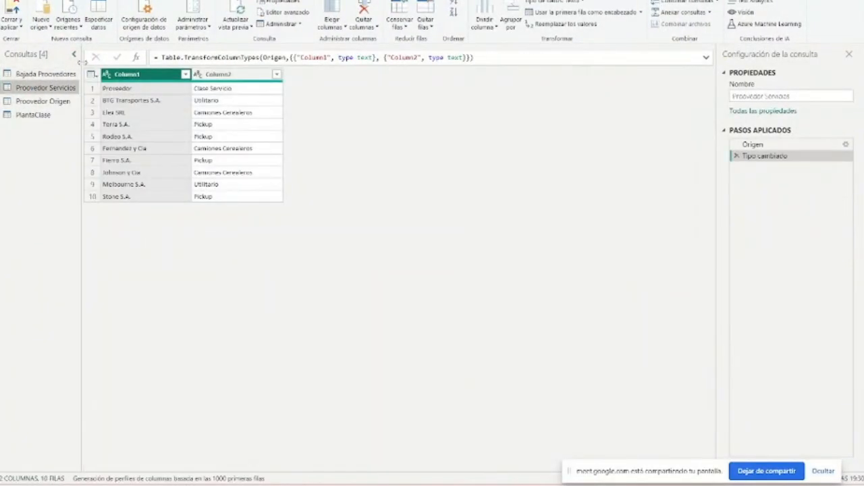
left_click_drag(81, 63, 123, 62)
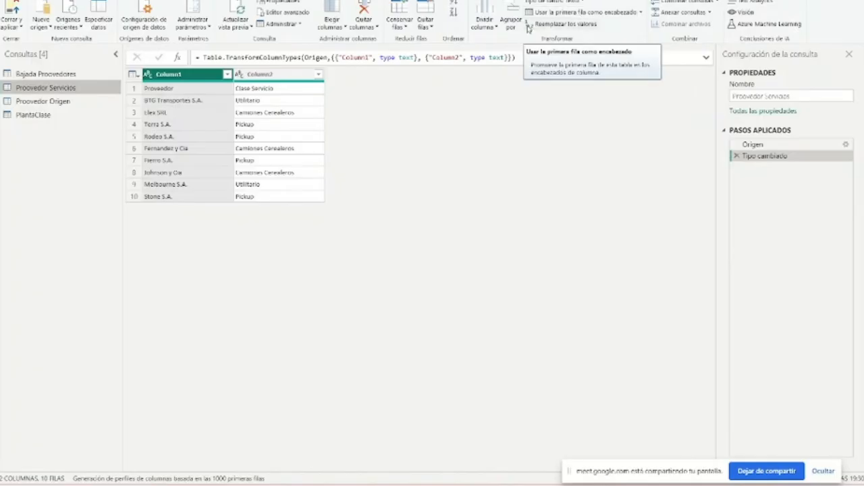
left_click(567, 13)
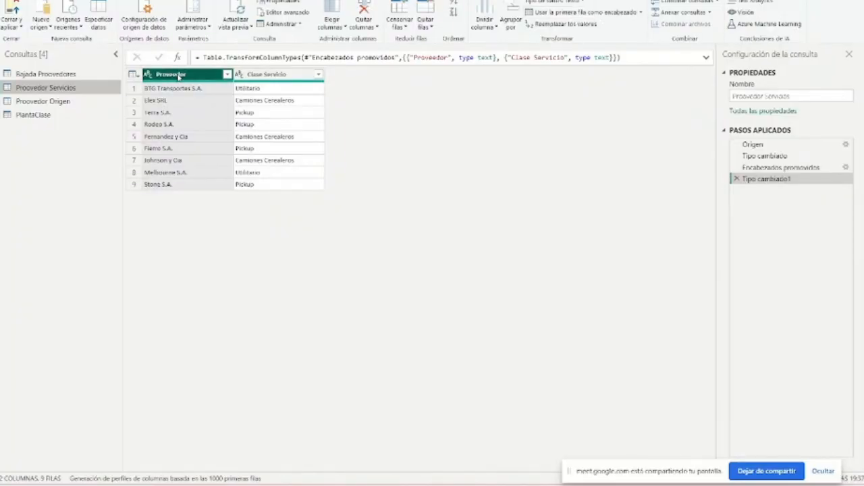
left_click(277, 75, "ctrl")
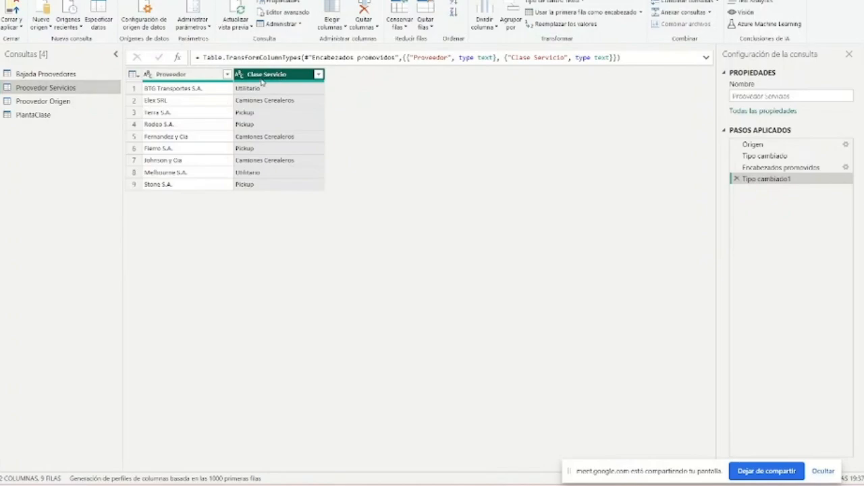
left_click(209, 78)
- Promote the first row to column headers in both the Proovedor Origen and PlantaClase queries
left_click(60, 101)
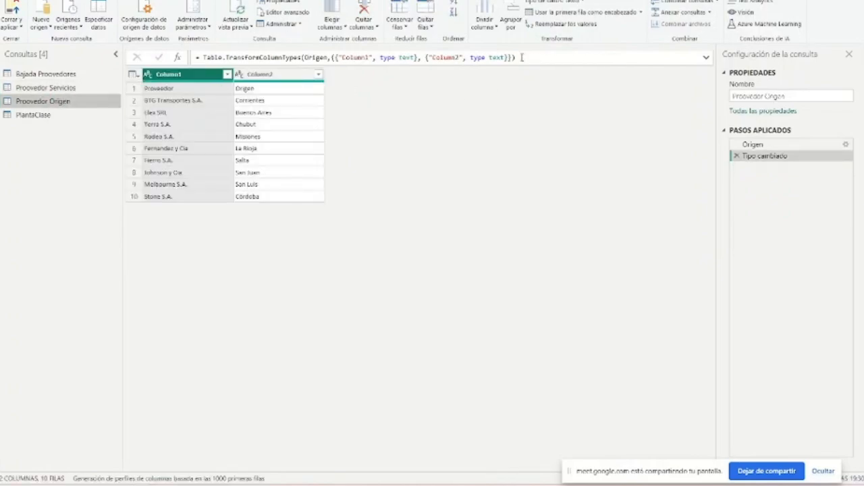
left_click(566, 19)
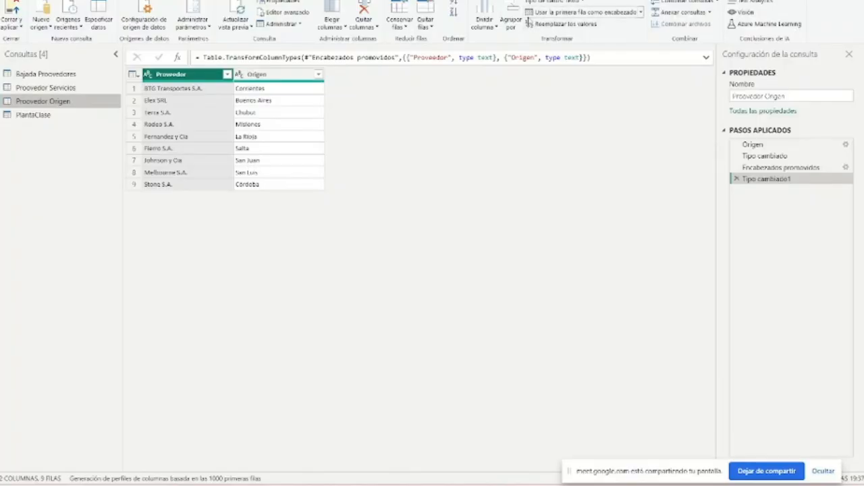
left_click(64, 114)
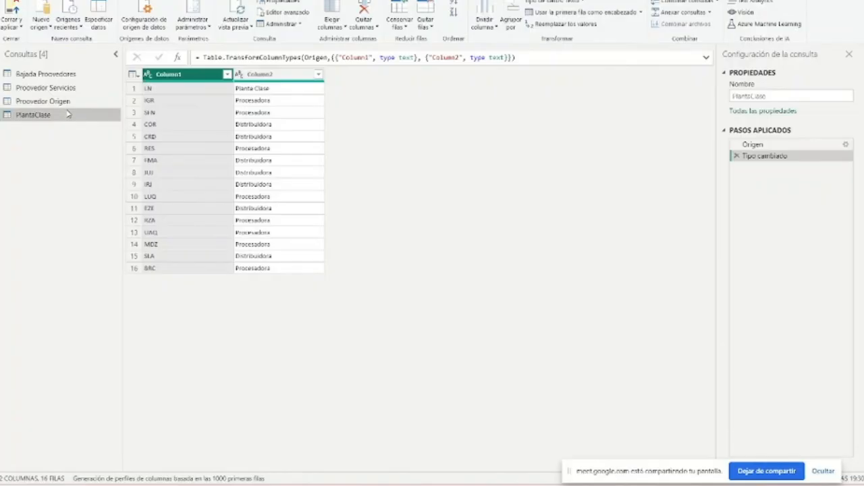
left_click(589, 12)
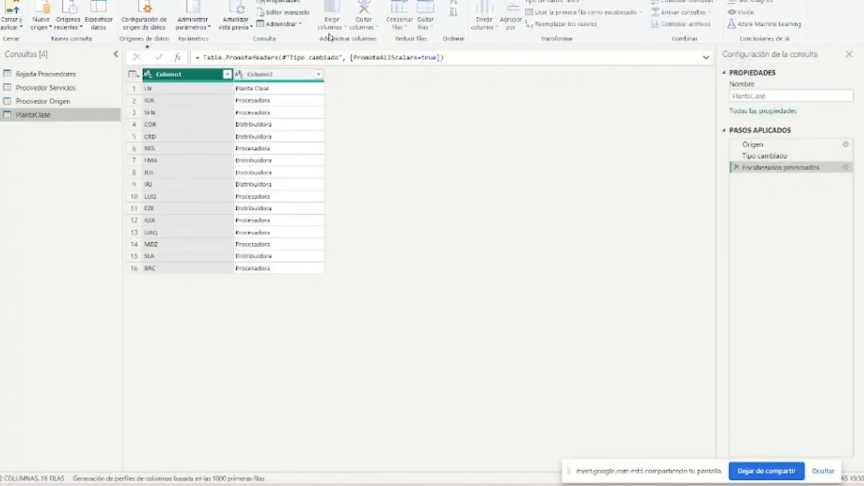
- Rename the LN column of the PlantaClase query as Negocio
double_click(197, 75)
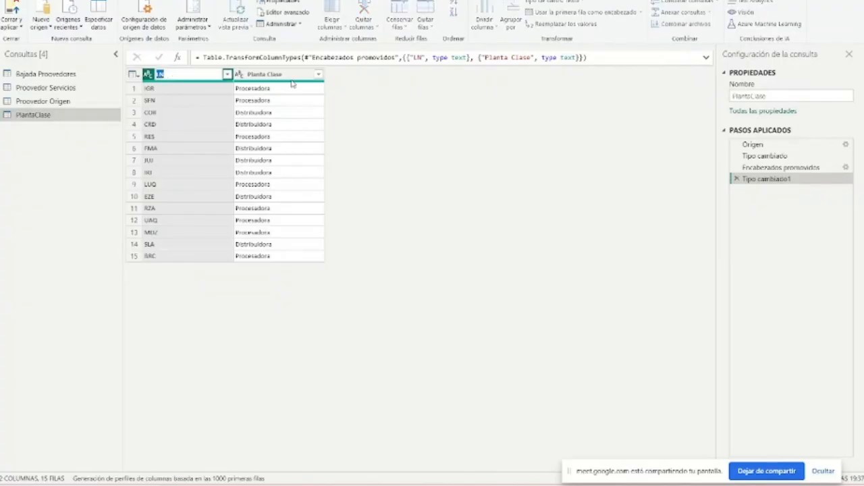
type("Negocio")
key("Return")
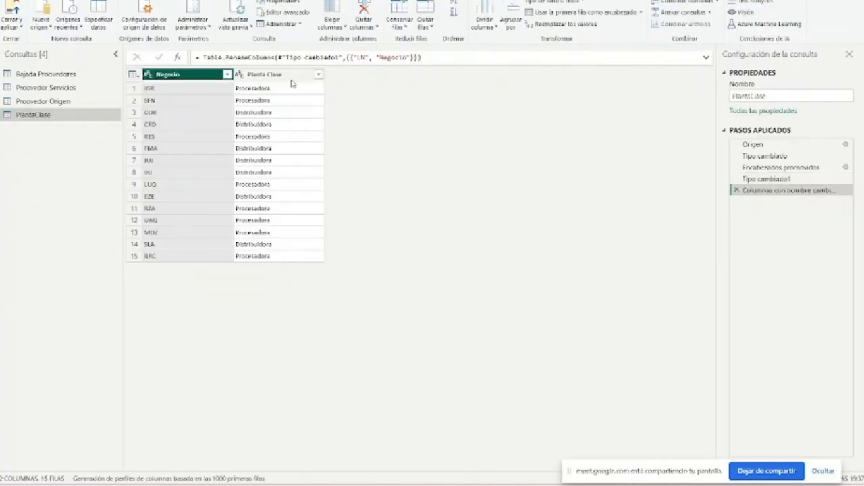
- Compare the columns of the Bajada Proovedores query with those of the supplier and plant mapping queries
left_click(64, 101)
left_click(60, 89)
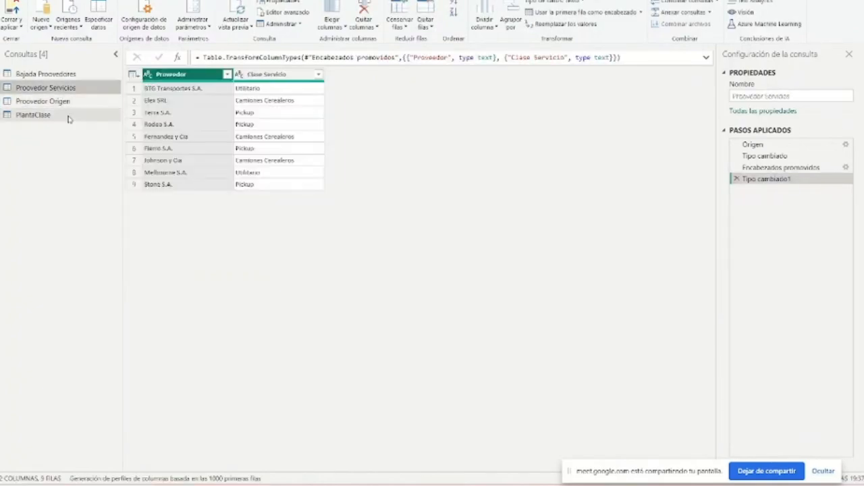
left_click(57, 74)
left_click_drag(713, 128, 781, 124)
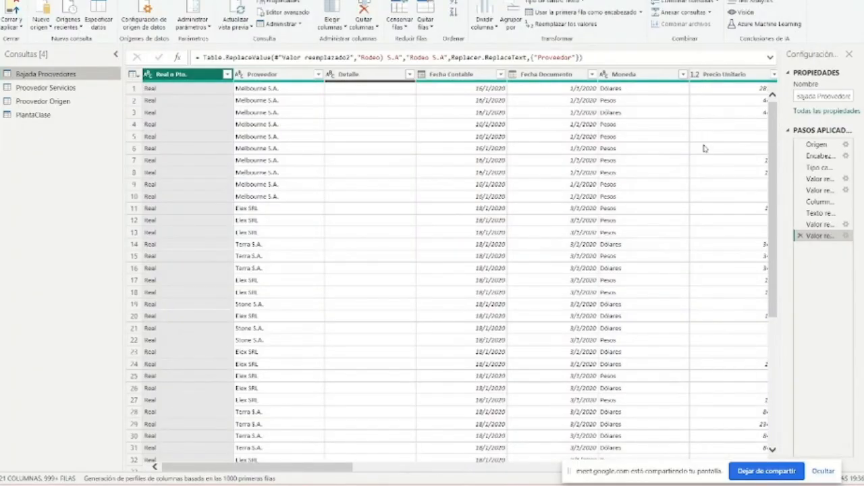
left_click(46, 88)
left_click(60, 114)
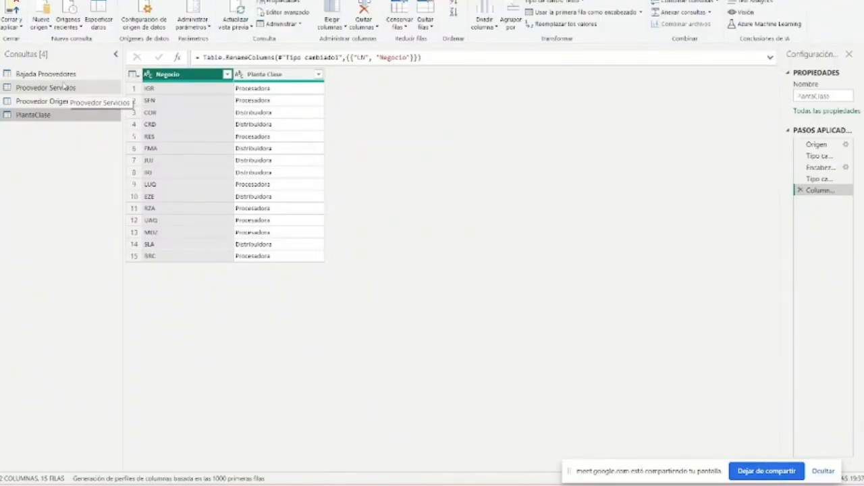
left_click(42, 74)
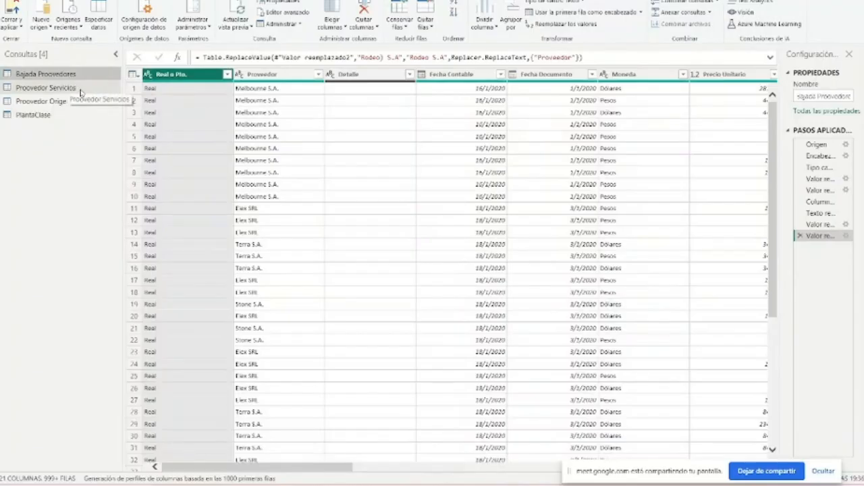
left_click(76, 88)
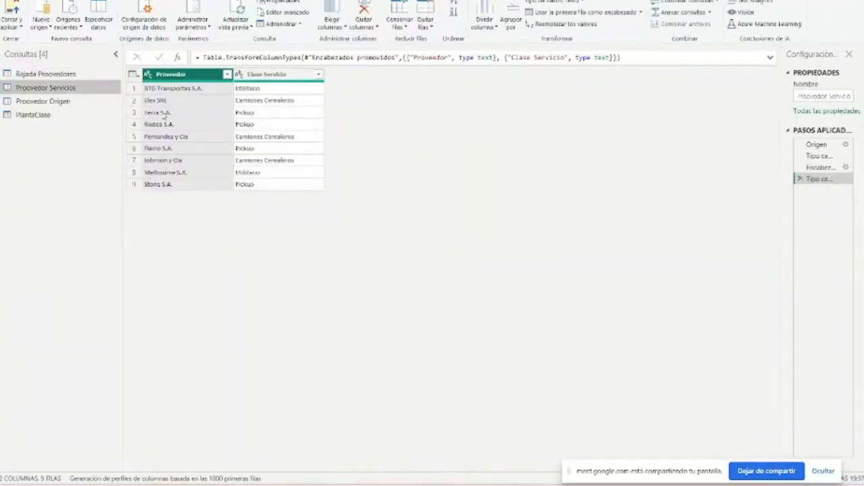
left_click(81, 74)
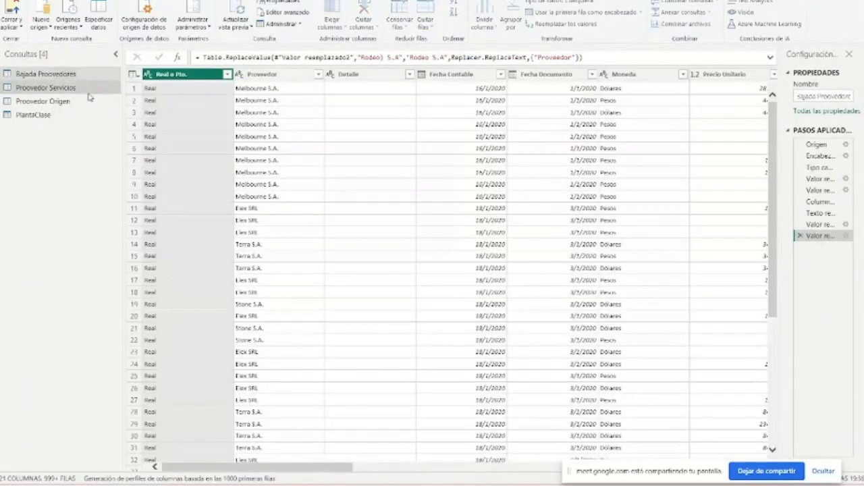
left_click(88, 93)
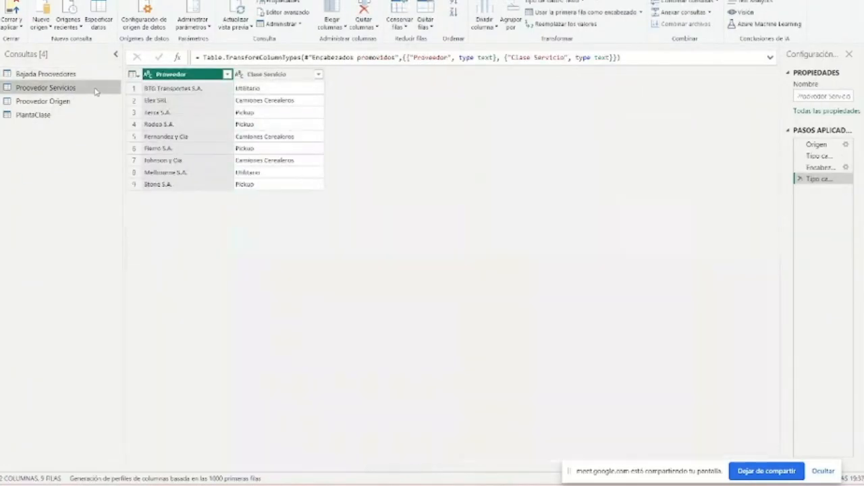
- Remove the Detalle and Fecha Documento columns from the Bajada Proovedores query
left_click(183, 172)
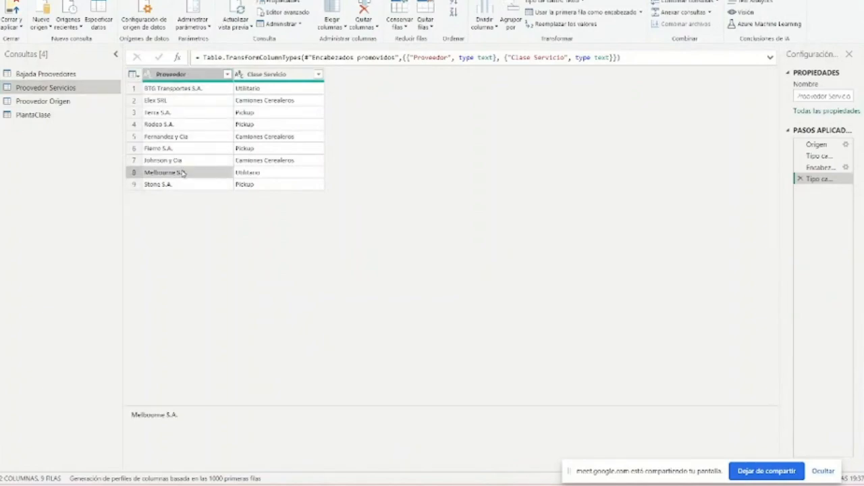
left_click(94, 78)
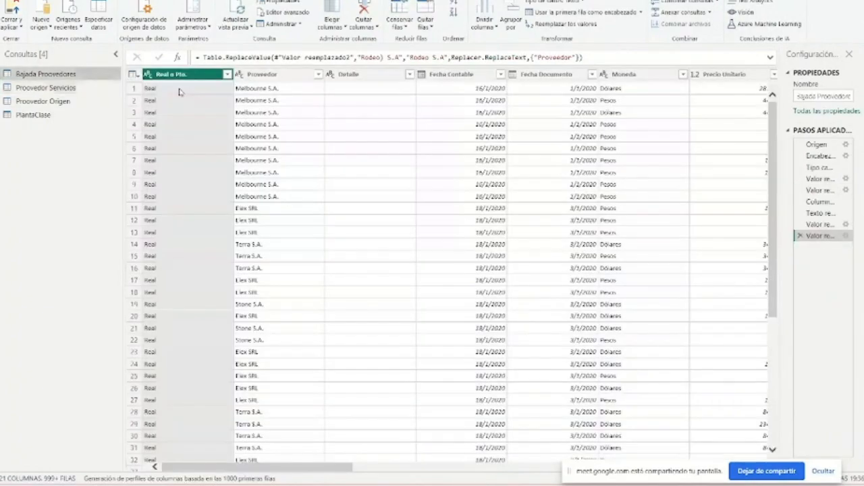
left_click(360, 77)
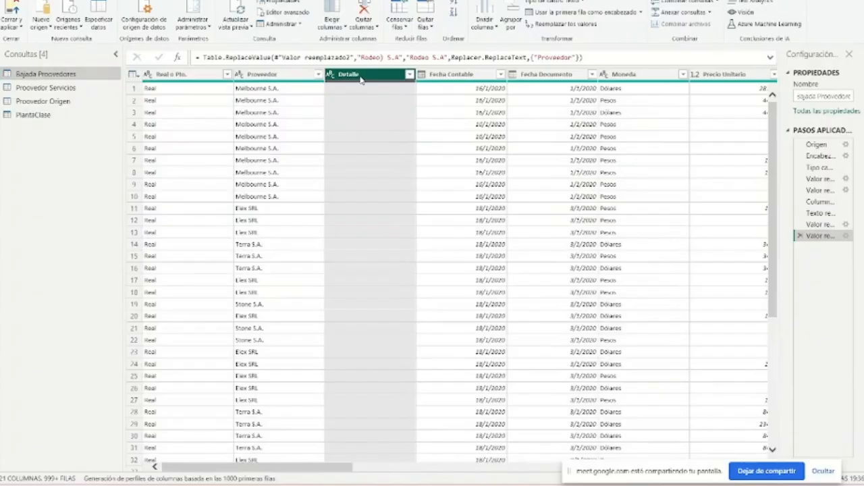
left_click_drag(345, 469, 365, 469)
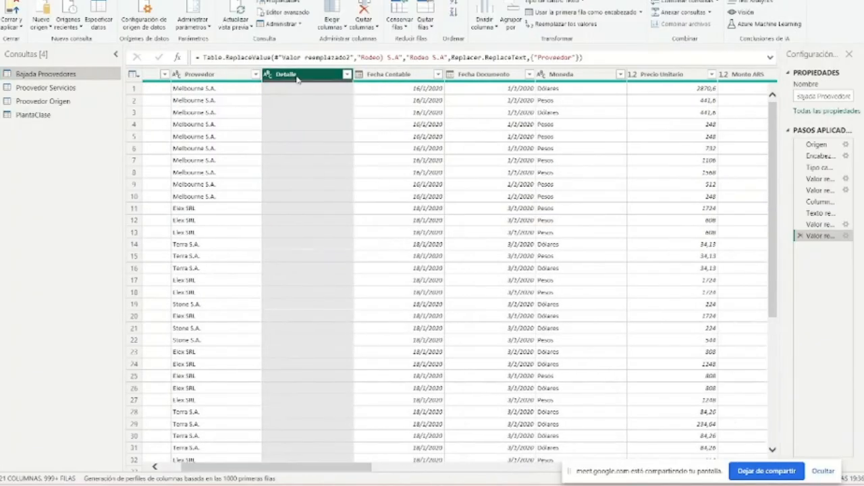
key("Delete")
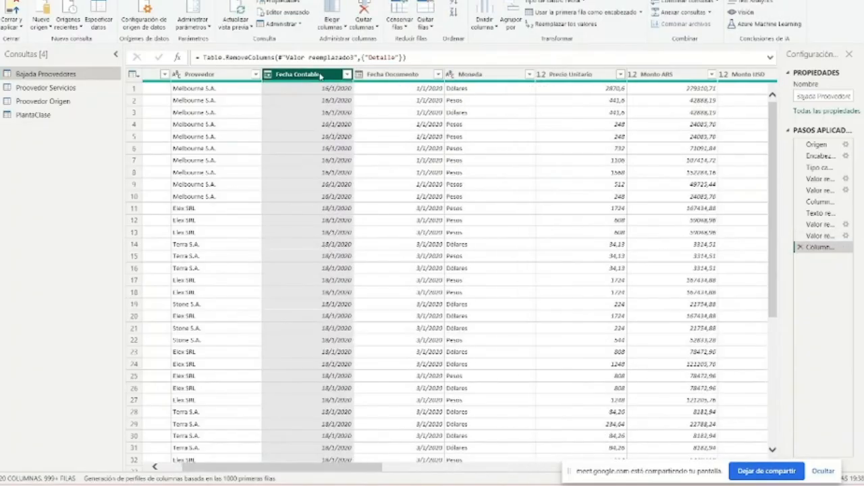
right_click(386, 74)
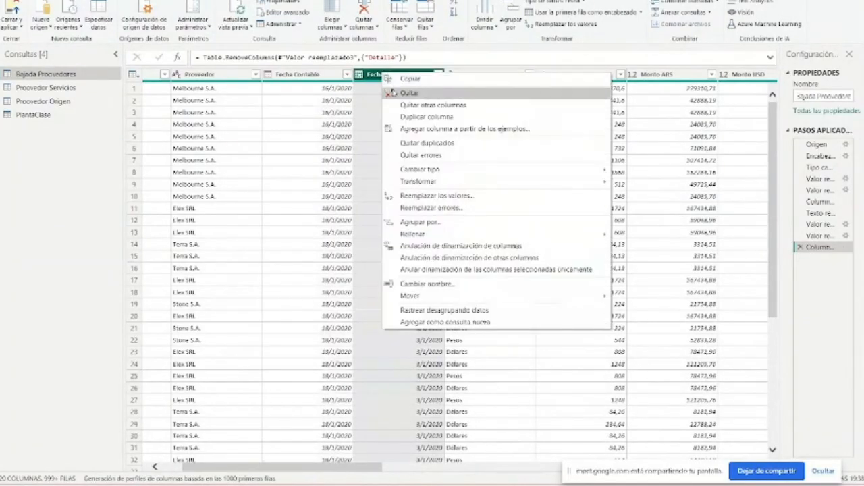
left_click(393, 92)
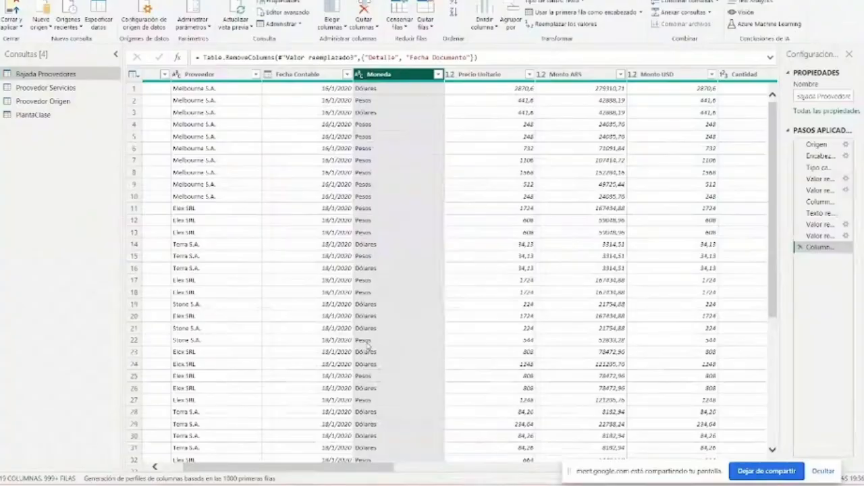
- Set the data type of the Precio Unitario column to decimal number
left_click_drag(361, 468, 406, 470)
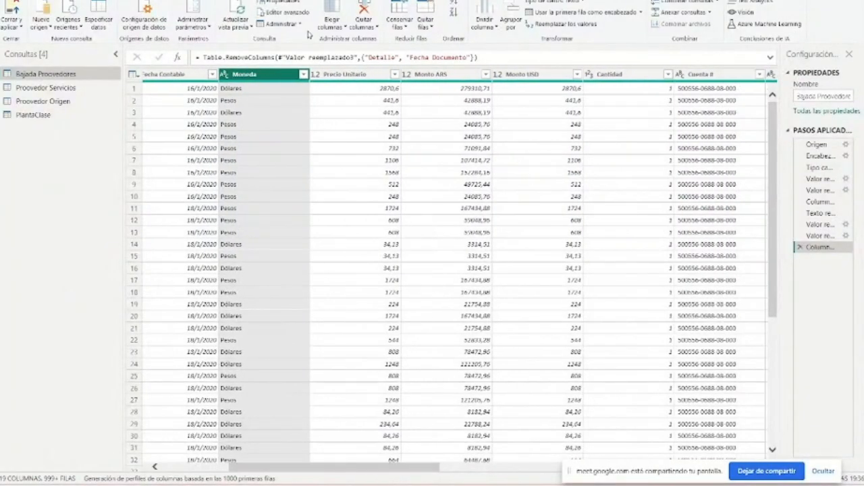
left_click(316, 74)
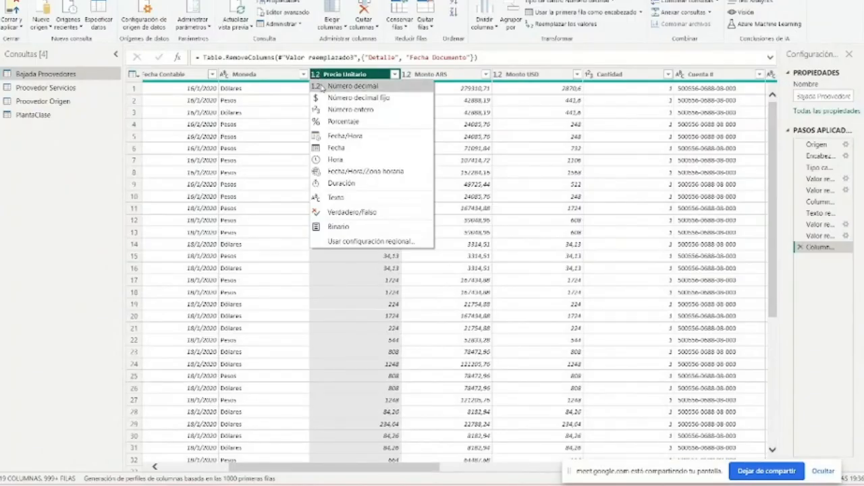
left_click(323, 86)
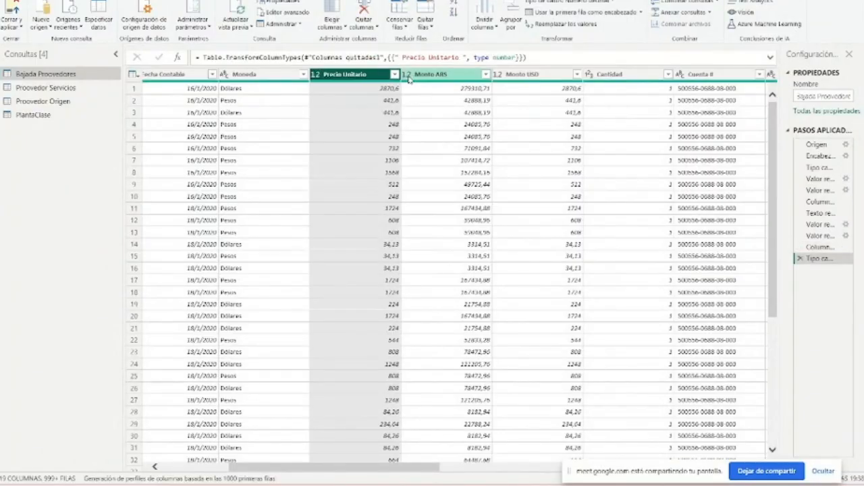
- Check the data types of the Precio Unitario, Monto ARS, Monto USD and Cantidad columns
left_click(318, 76)
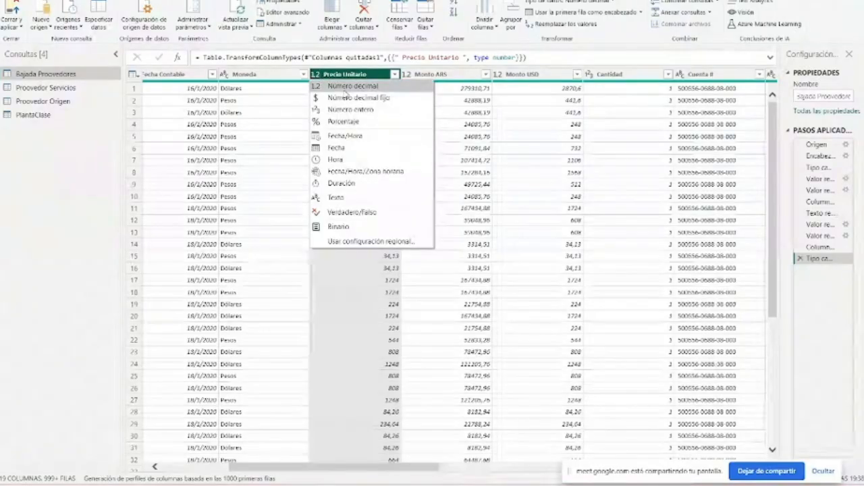
left_click(413, 79)
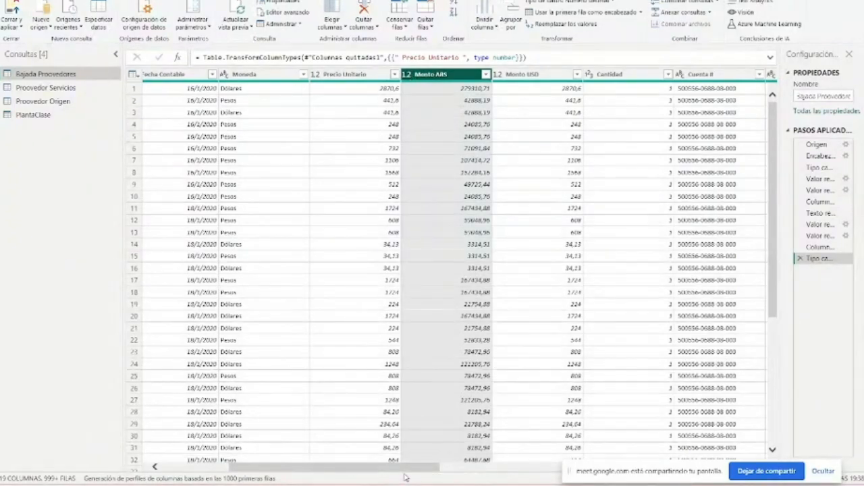
left_click_drag(408, 470, 466, 470)
left_click(371, 74)
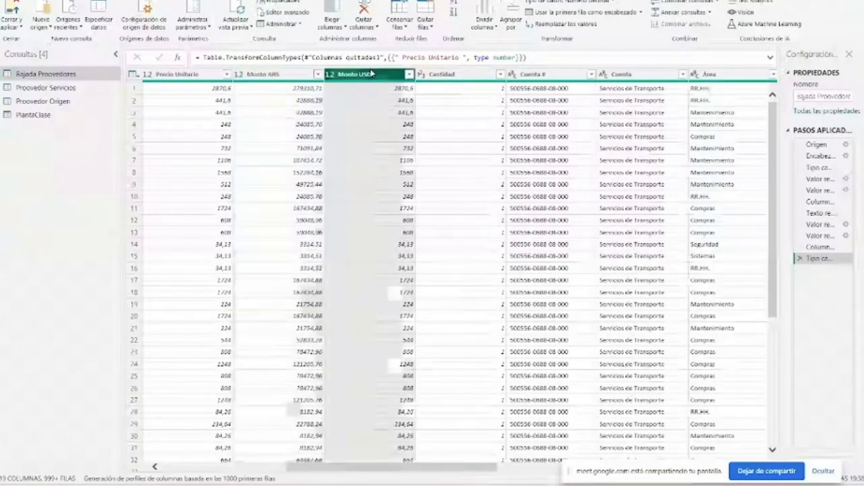
left_click(480, 79)
left_click(332, 74)
left_click(422, 76)
left_click(424, 77)
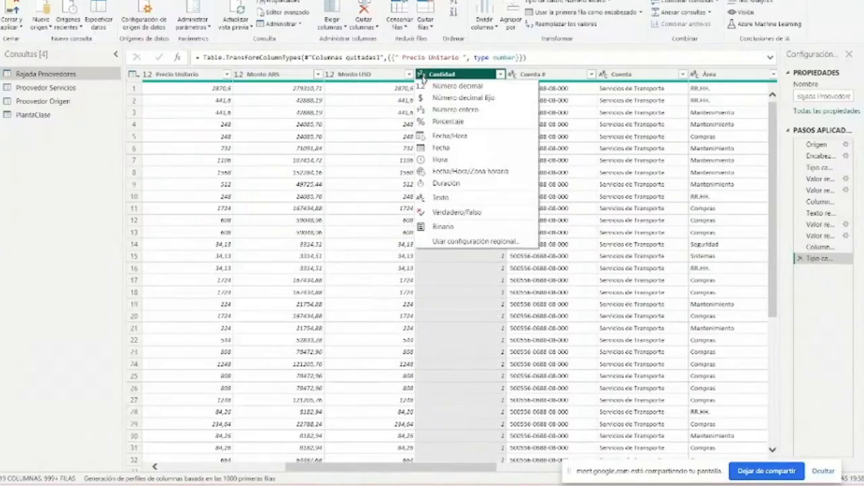
left_click(430, 79)
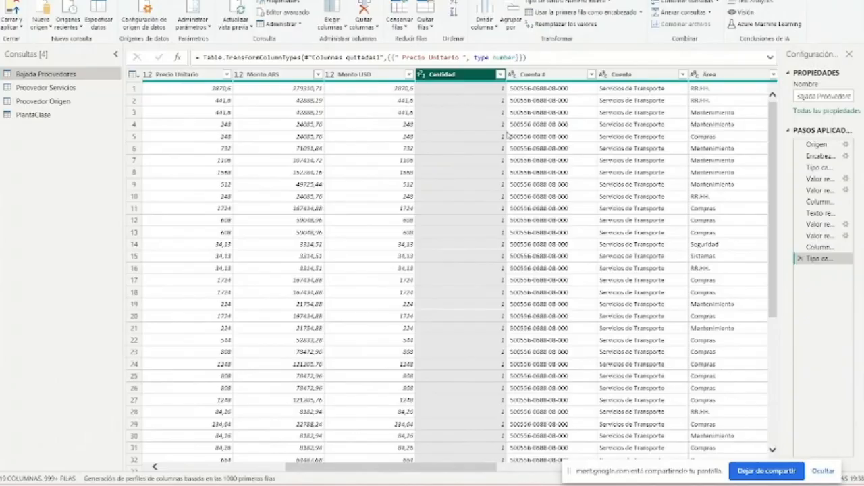
- Remove the Cuenta # column from the Bajada Proovedores query
left_click(532, 75)
right_click(545, 76)
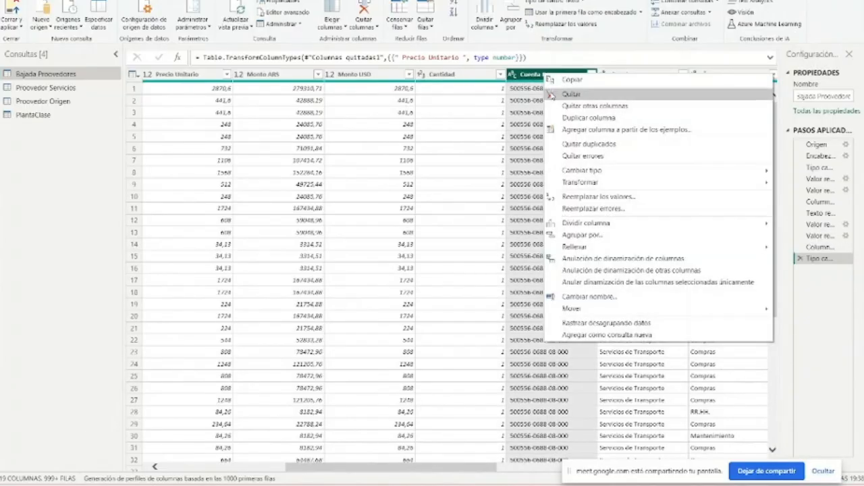
left_click(556, 96)
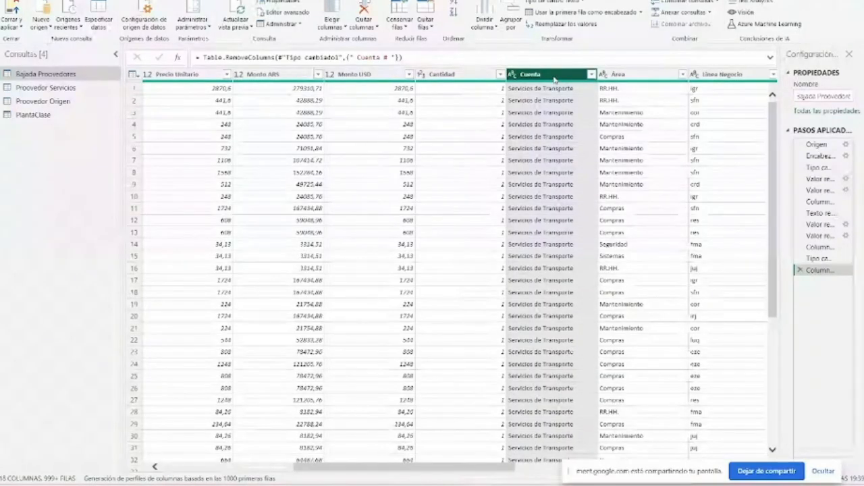
- Transform the text in the Linea Negocio column to uppercase
left_click(623, 75)
left_click_drag(444, 469, 516, 476)
left_click(528, 75)
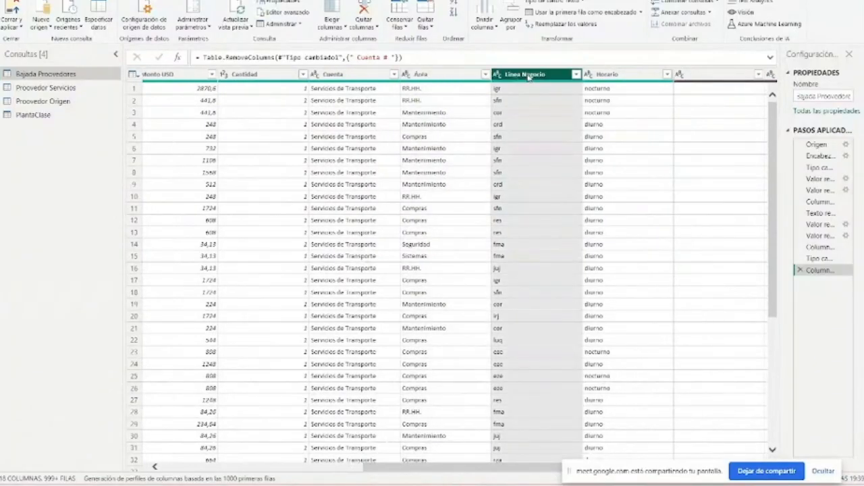
right_click(530, 79)
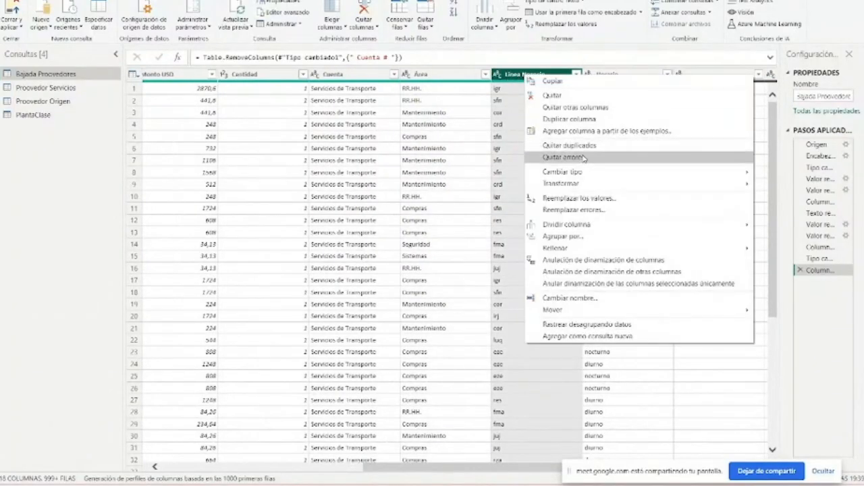
mouse_move(587, 178)
left_click(440, 188)
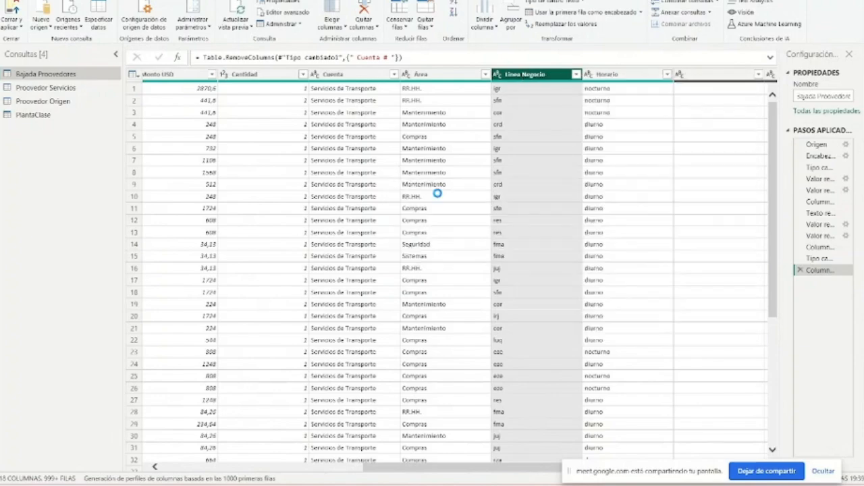
- Capitalize each word in the Horario column
scroll(491, 472, "right", 3)
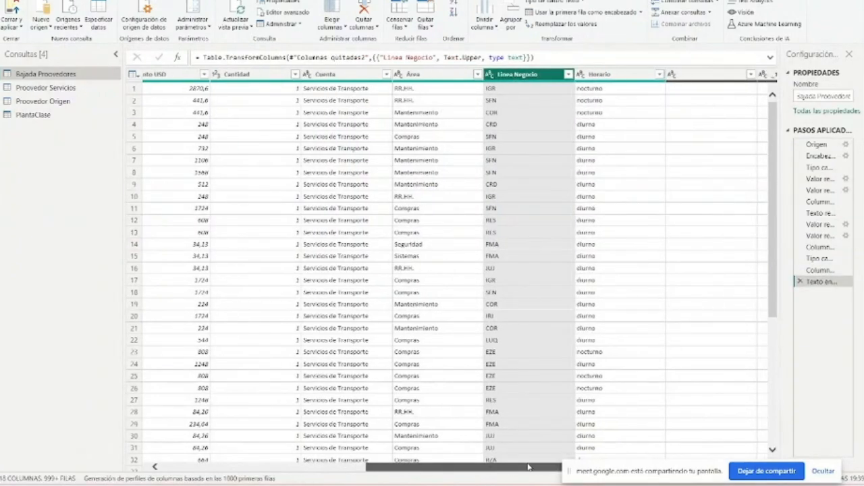
right_click(459, 76)
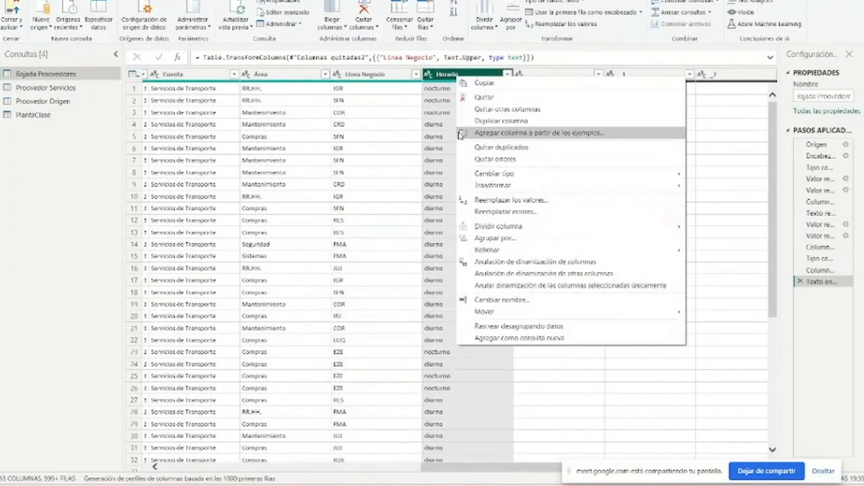
mouse_move(483, 185)
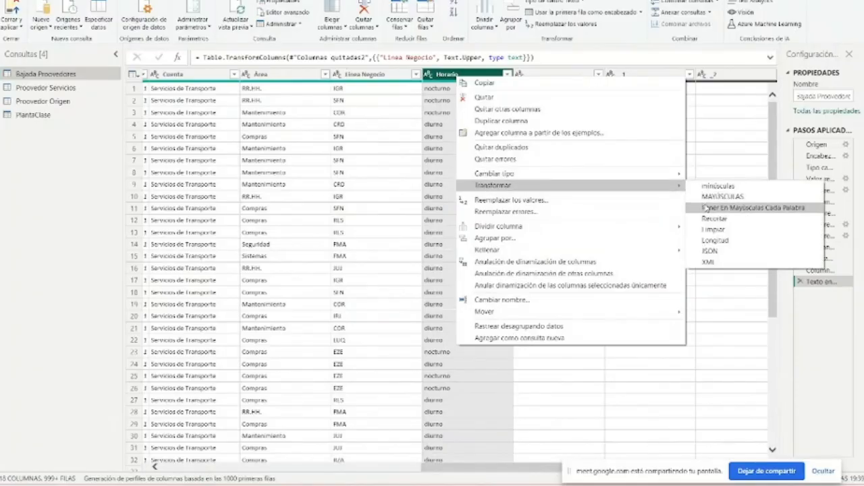
left_click(706, 208)
- Remove the six empty columns after Horario, from the unnamed one through _5
scroll(603, 465, "right", 3)
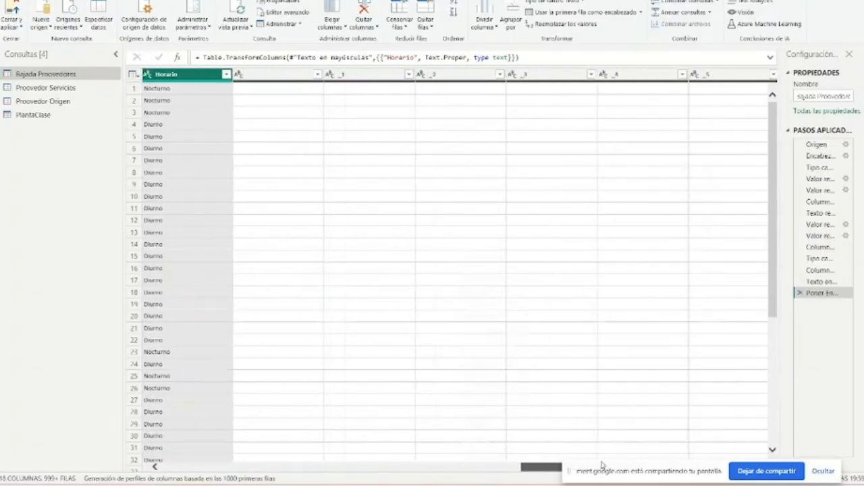
left_click(281, 74)
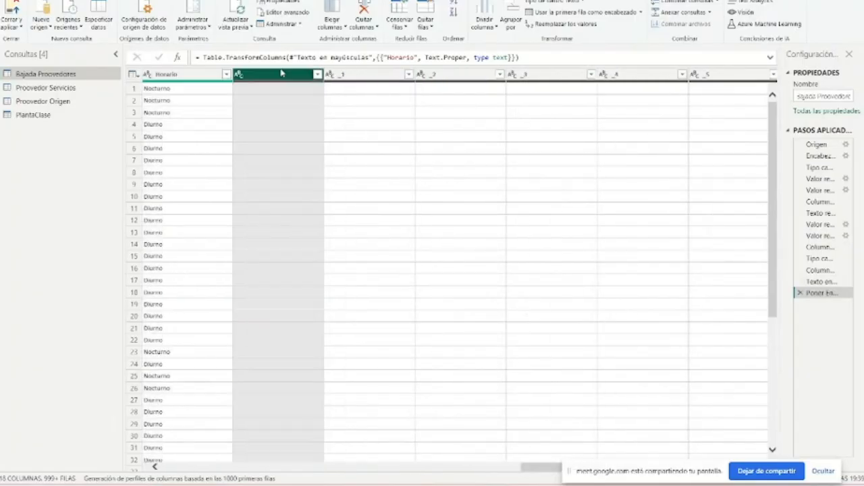
left_click(386, 76, "ctrl")
left_click(467, 78, "ctrl")
left_click(547, 77, "ctrl")
left_click(641, 75, "ctrl")
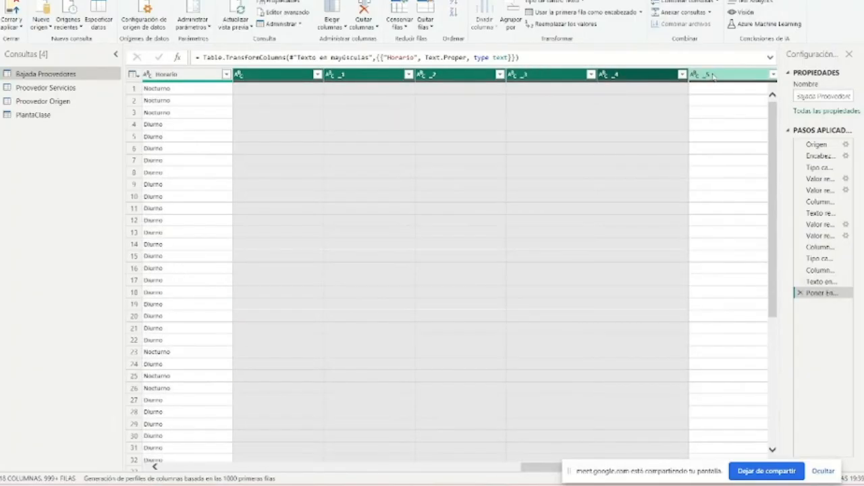
left_click(714, 77, "ctrl")
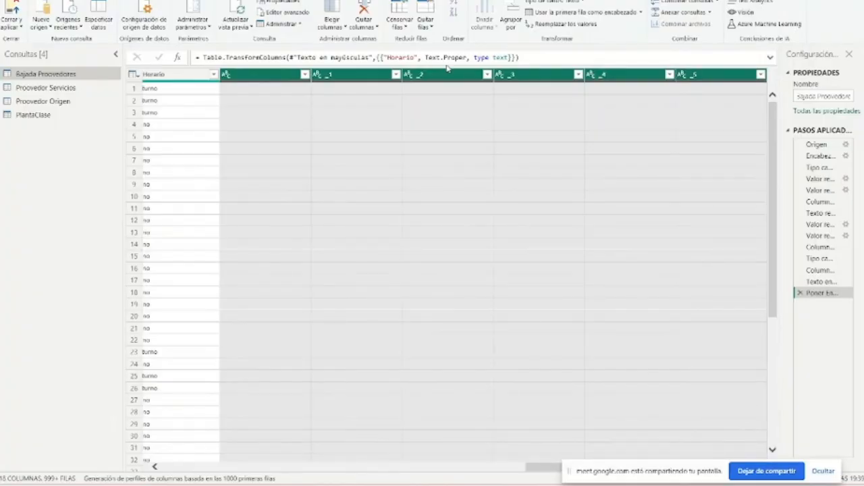
right_click(444, 74)
left_click(483, 100)
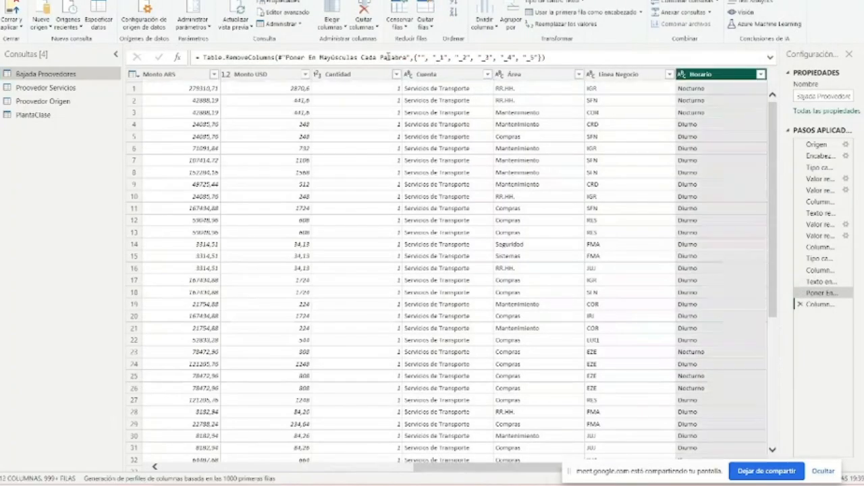
- Narrow the query list slightly and review the remaining columns of the Bajada Proovedores query from Real o Pto. to Horario
left_click_drag(471, 466, 223, 466)
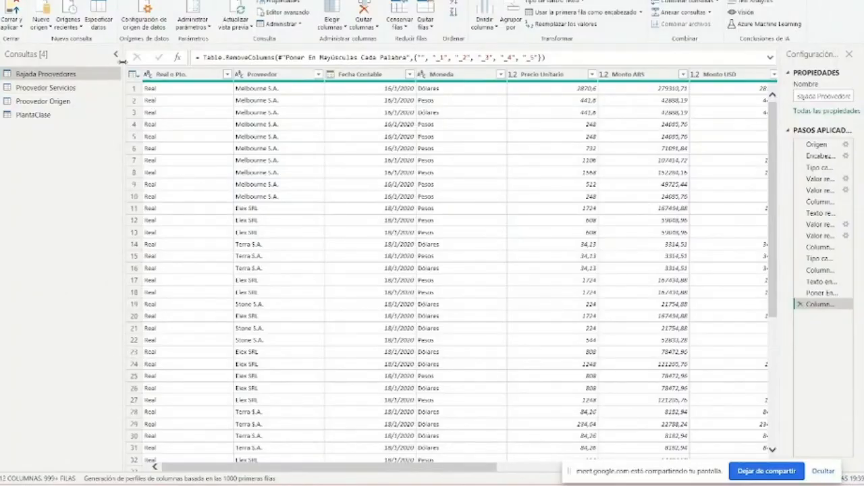
left_click_drag(122, 60, 111, 63)
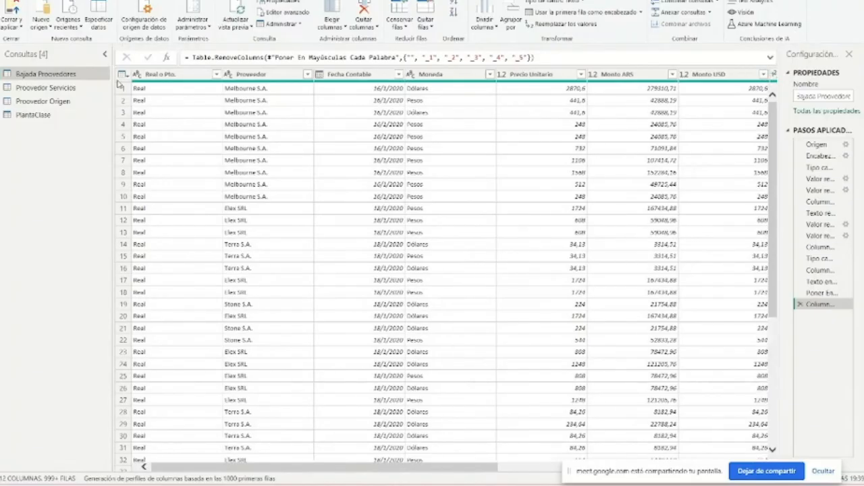
left_click_drag(310, 468, 563, 468)
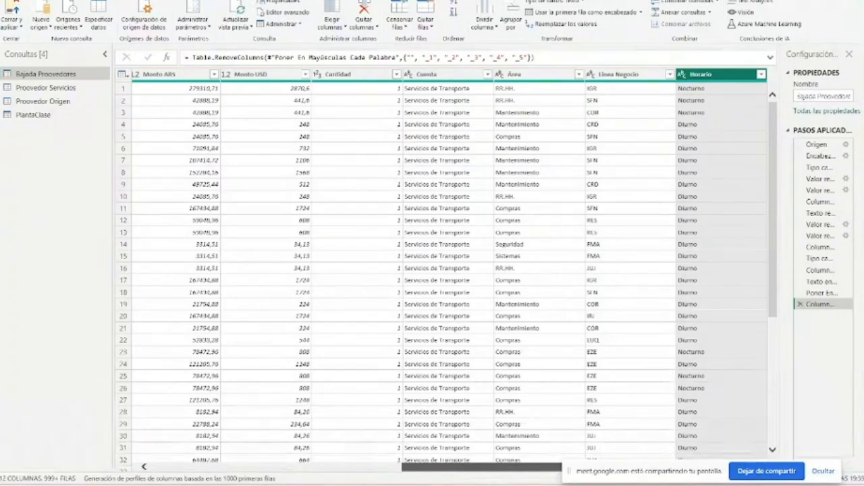
left_click_drag(560, 468, 249, 472)
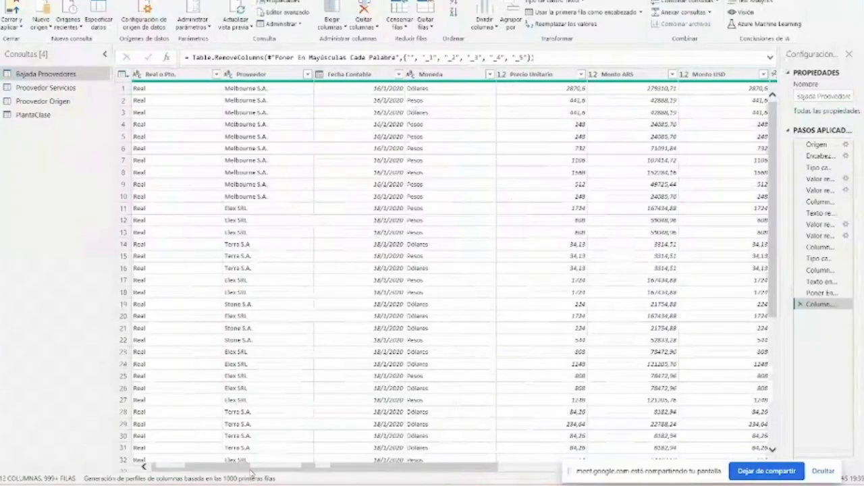
left_click_drag(406, 466, 645, 466)
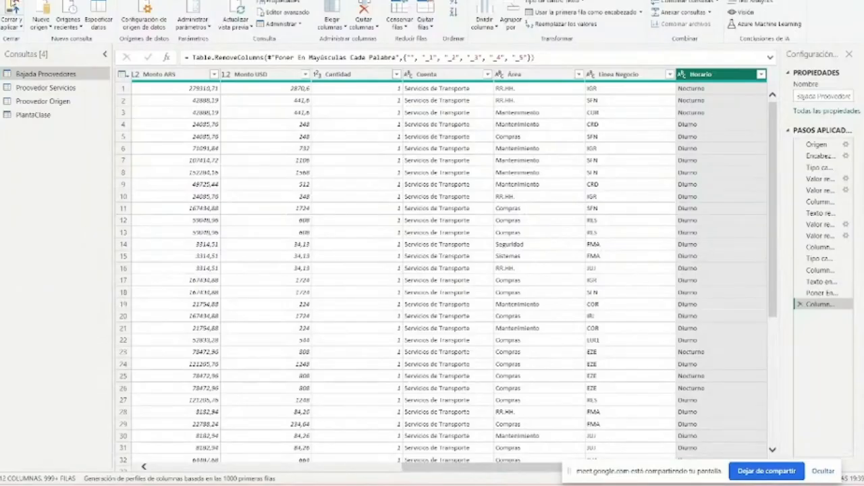
- Close Power Query applying the changes, and show the loaded tables in the model view
left_click(26, 13)
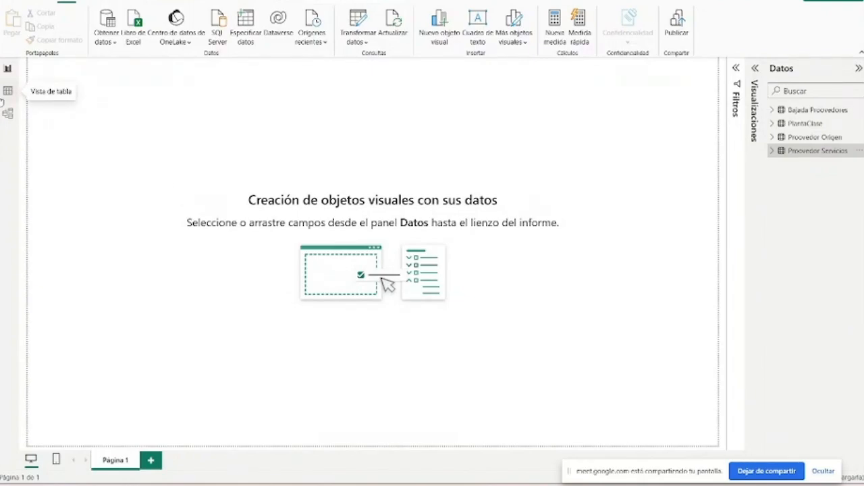
left_click(6, 91)
left_click(8, 113)
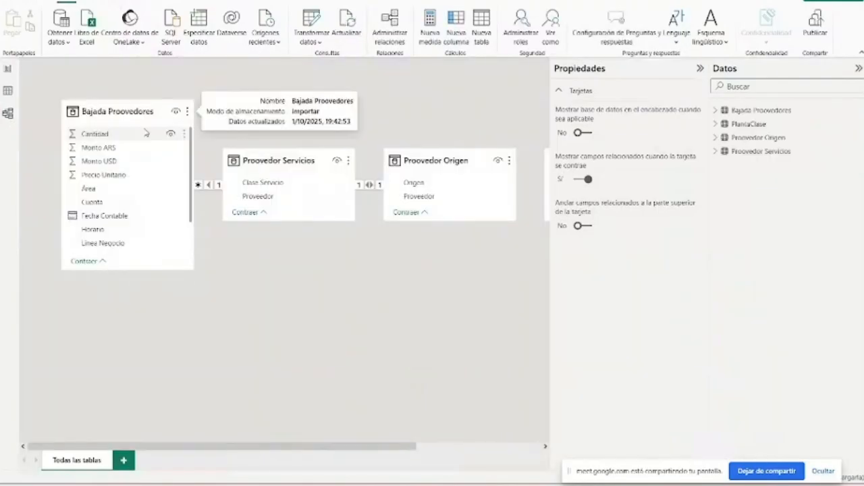
- Hide the properties and spread out the tables, with PlantaClase below Bajada Proovedores and Proovedor Origen below Proovedor Servicios
left_click(629, 70)
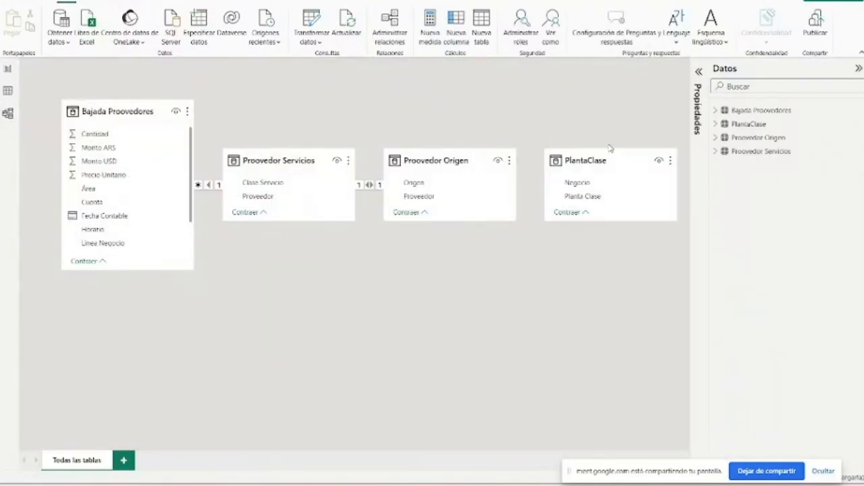
left_click_drag(606, 161, 206, 329)
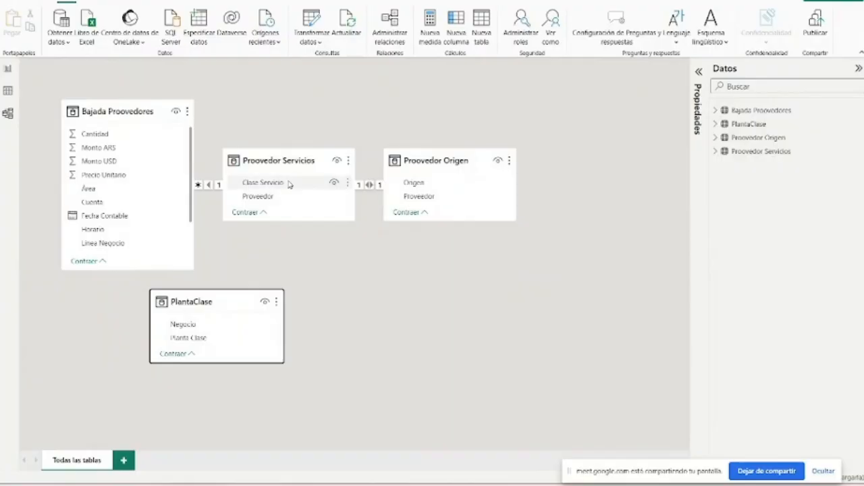
left_click_drag(286, 166, 374, 120)
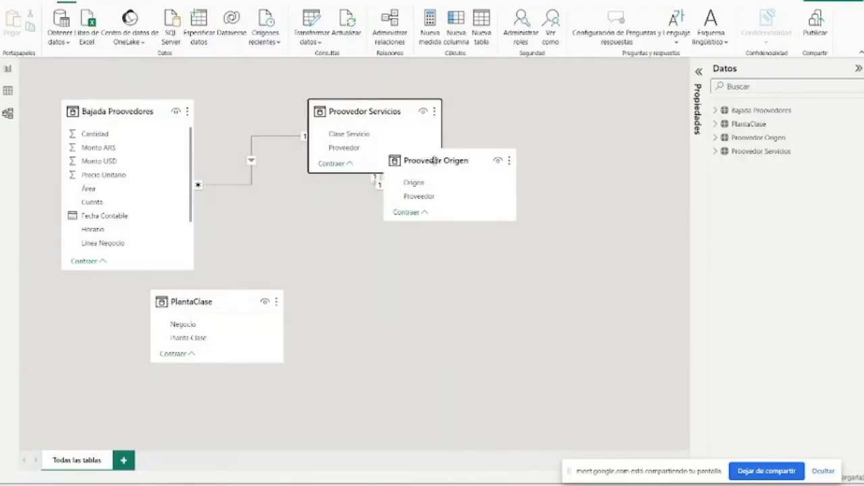
left_click_drag(436, 162, 477, 342)
left_click_drag(231, 301, 295, 251)
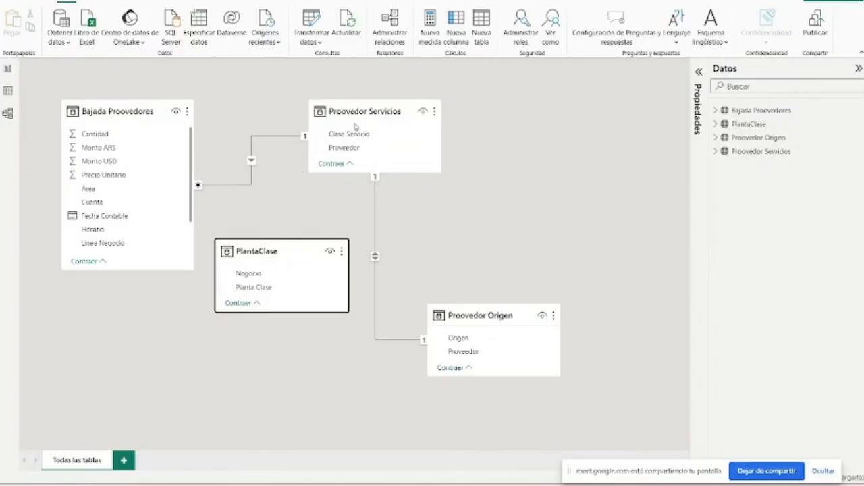
left_click_drag(126, 118, 155, 118)
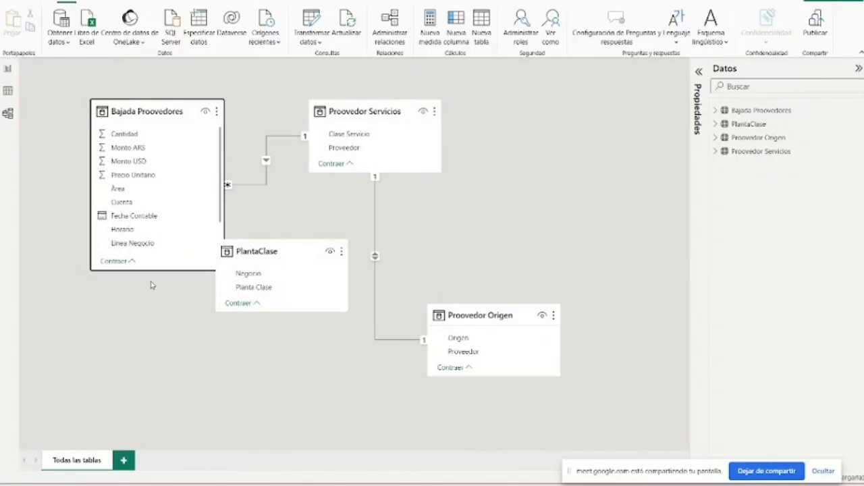
left_click_drag(295, 253, 175, 354)
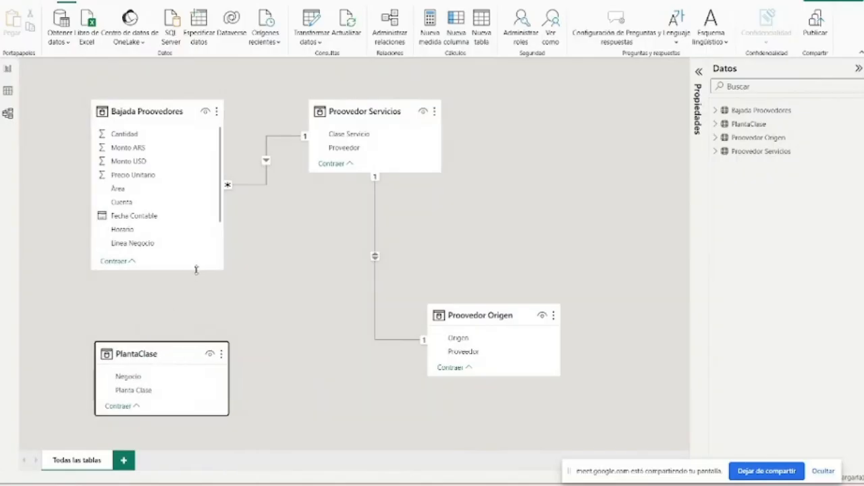
- Enlarge the Bajada Proovedores and Proovedor Servicios tables and reposition Proovedor Servicios, Proovedor Origen and PlantaClase around the fact table
left_click_drag(195, 270, 266, 311)
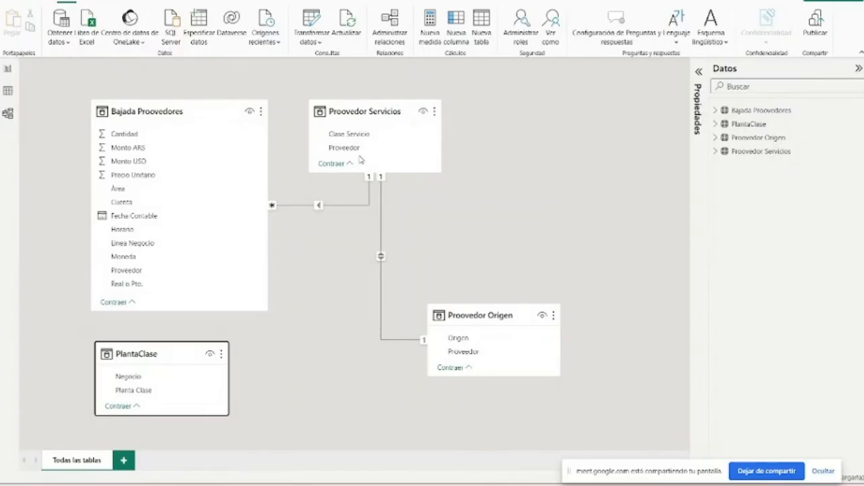
left_click_drag(359, 111, 470, 111)
left_click_drag(493, 173, 494, 203)
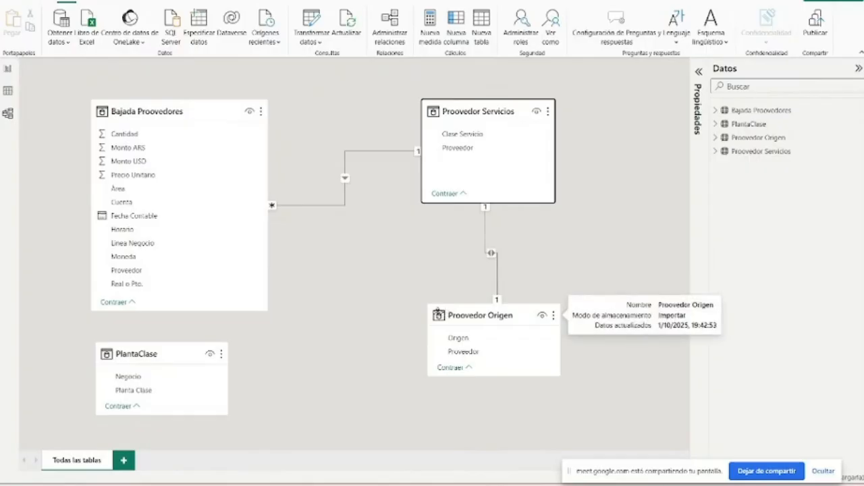
left_click_drag(437, 314, 467, 272)
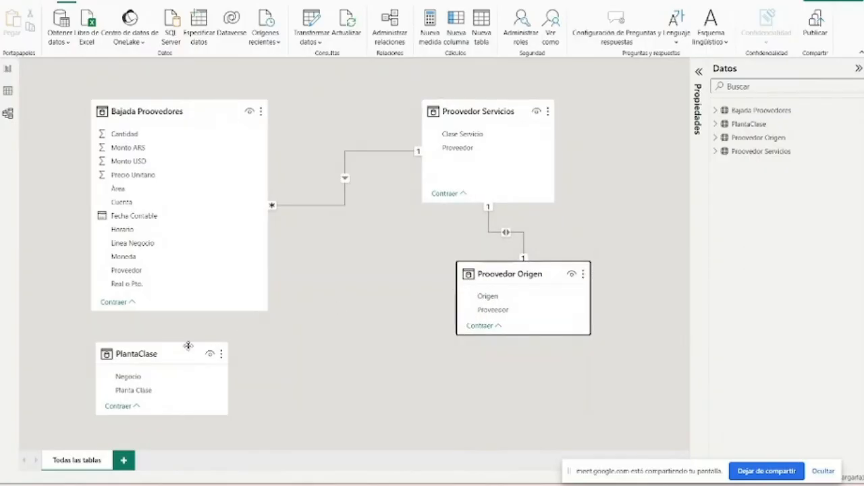
left_click_drag(172, 356, 378, 335)
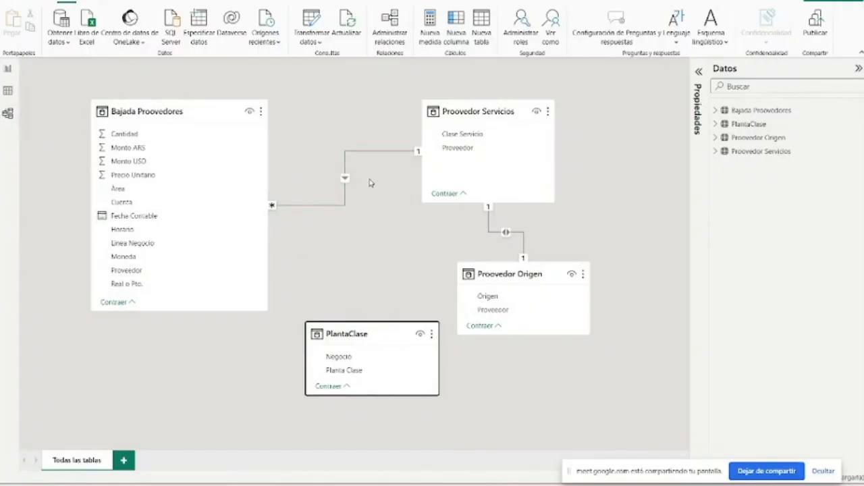
- Select the Bajada Proovedores–Proovedor Servicios relationship, and review the cardinality and Base Ops–CALENDARIO slides in the PowerPoint course presentation
left_click(345, 179)
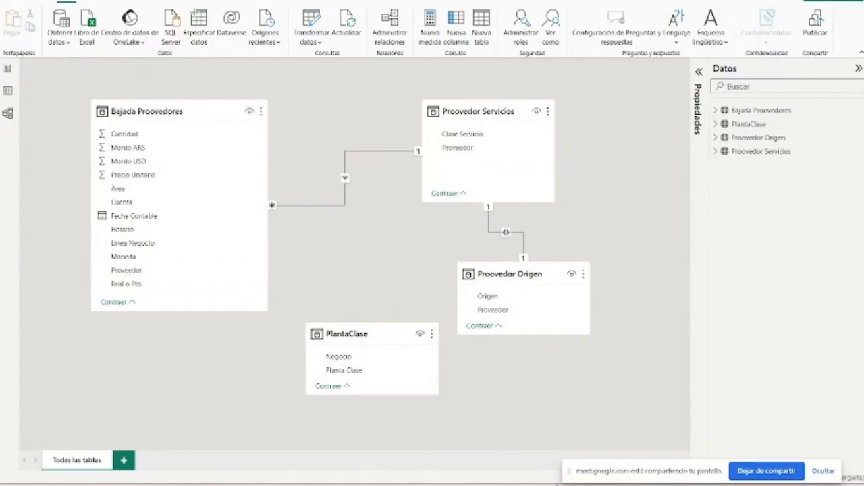
mouse_move(569, 485)
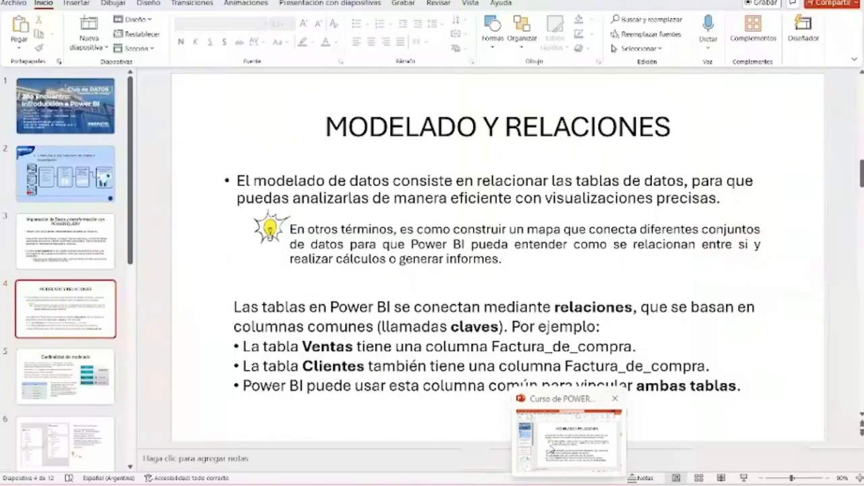
left_click(550, 446)
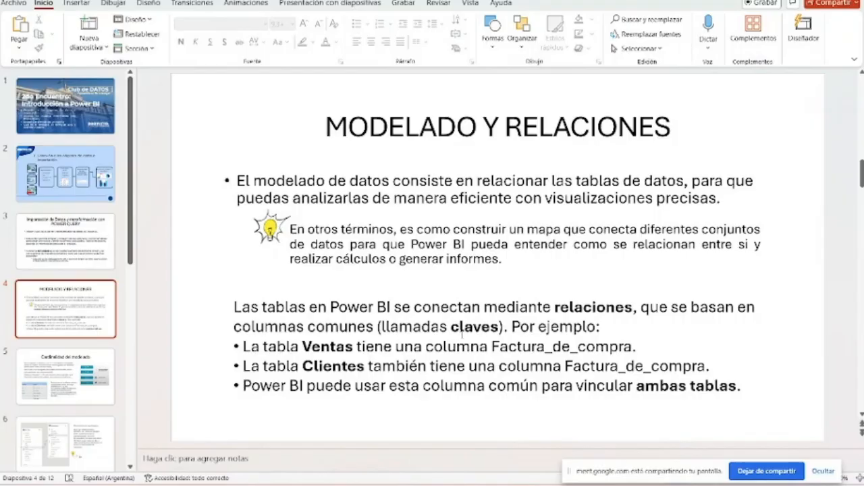
scroll(462, 330, "down", 1)
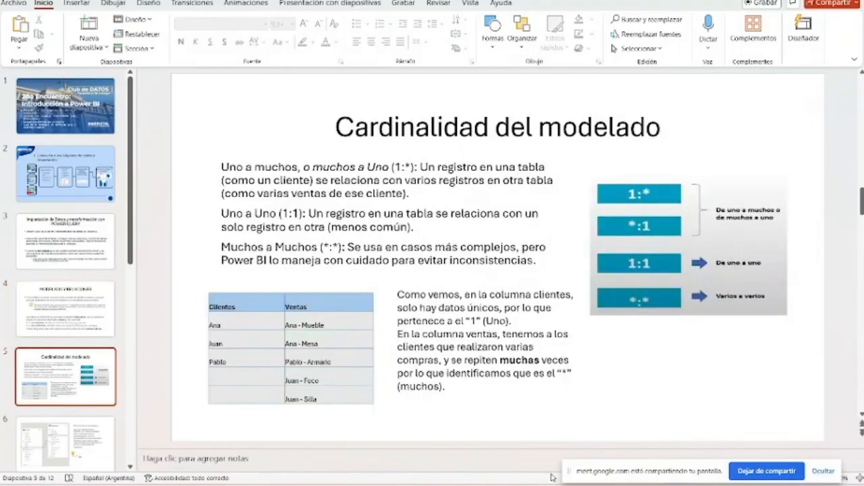
scroll(446, 268, "down", 1)
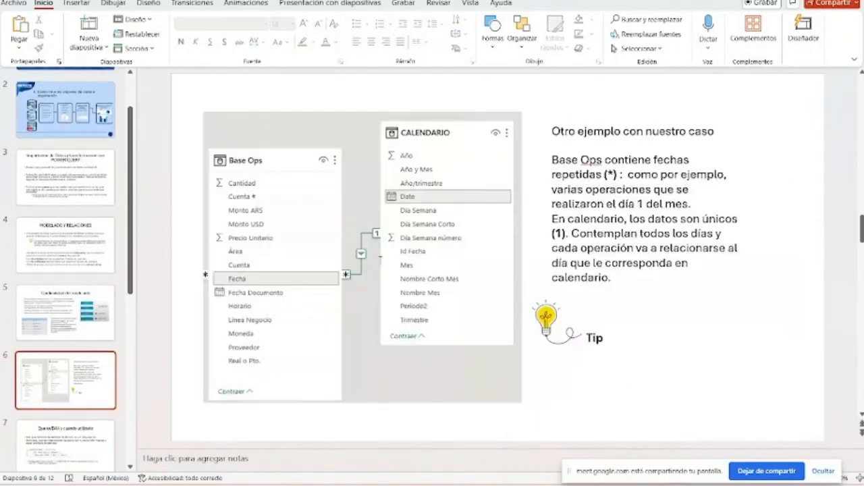
scroll(446, 268, "up", 1)
scroll(457, 263, "down", 1)
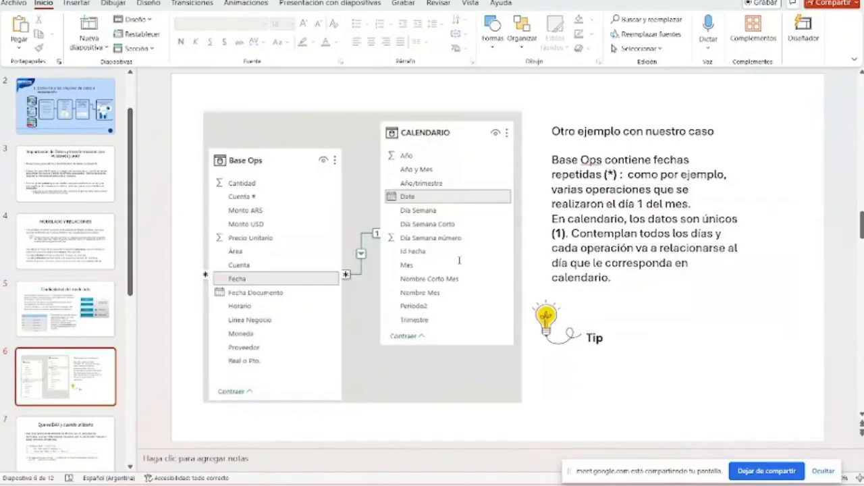
scroll(459, 260, "up", 1)
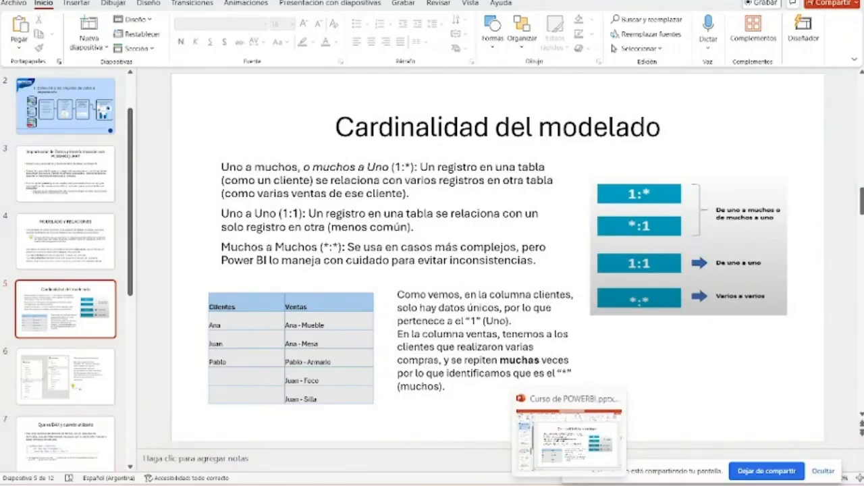
- Return to Power BI Desktop and open the relationship between Bajada Proovedores and Proovedor Servicios to examine its settings
mouse_move(494, 485)
left_click(534, 453)
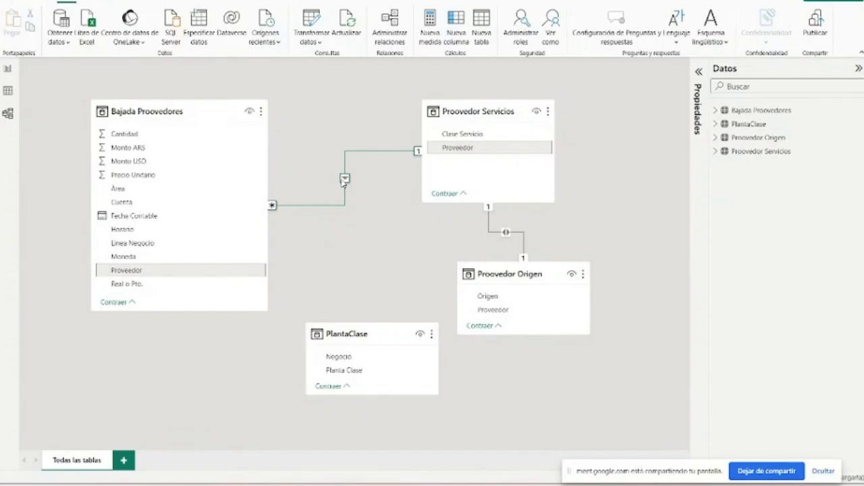
double_click(345, 180)
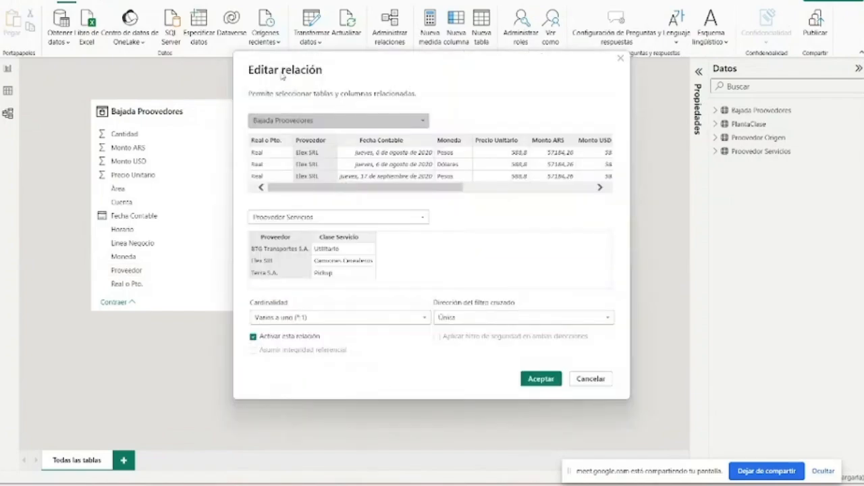
left_click_drag(277, 69, 250, 48)
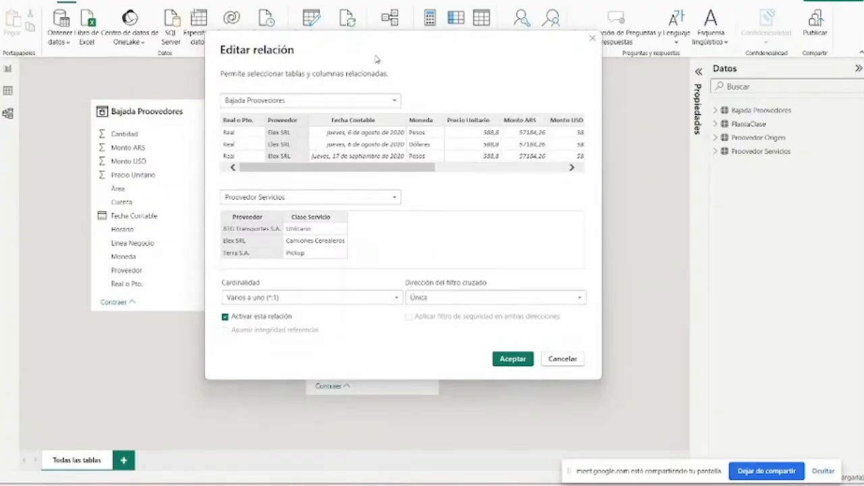
left_click_drag(376, 58, 374, 70)
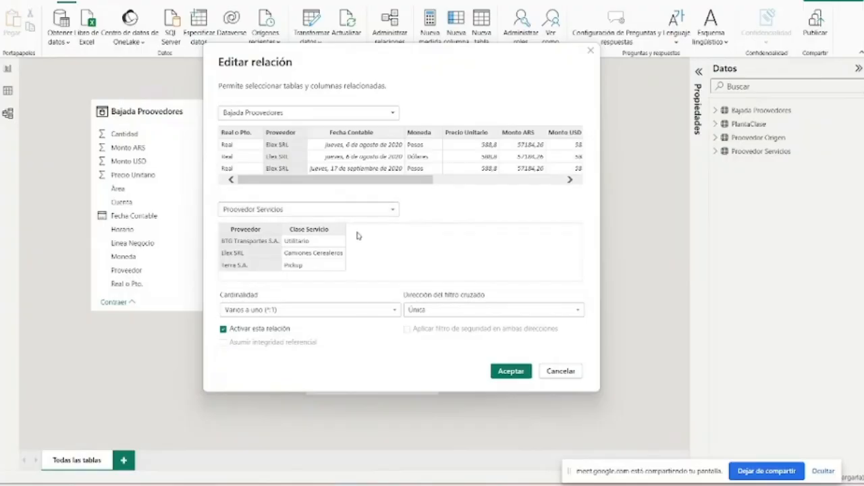
- Check the cardinality options of the Bajada Proovedores–Proovedor Servicios relationship, keep Varios a uno (*:1) and accept the settings
left_click(295, 312)
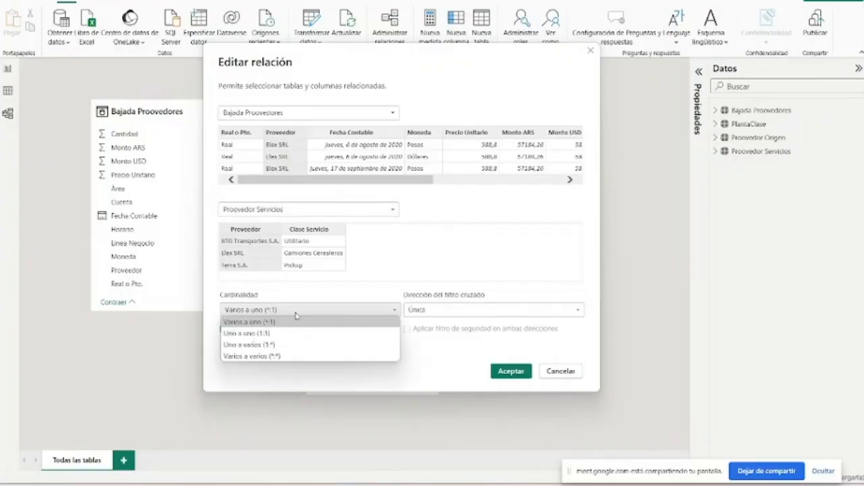
left_click(295, 315)
left_click(502, 371)
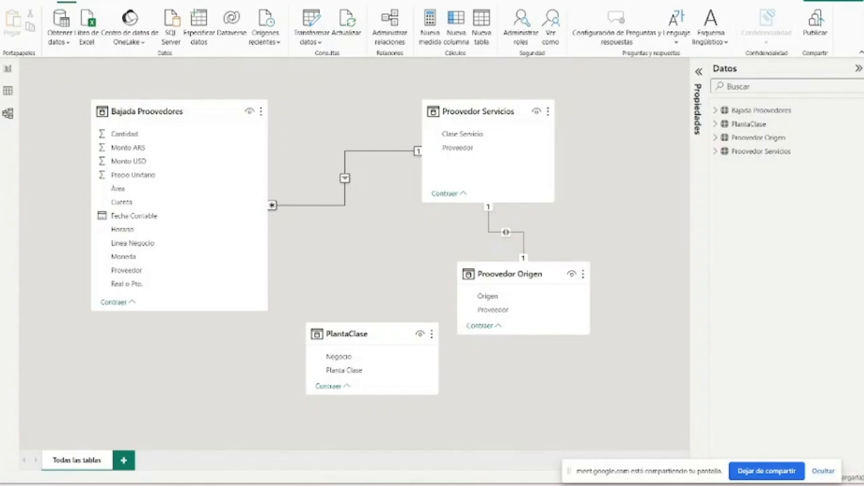
- Switch to the PowerPoint course presentation to consult the Cardinalidad del modelado slide, and return to Power BI Desktop
key("alt+Tab")
key("alt+Tab")
key("alt+Tab")
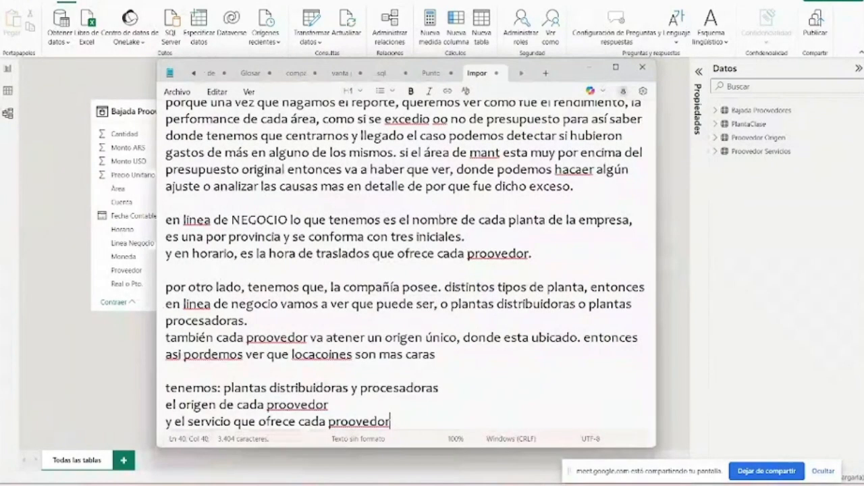
key("alt+Tab")
key("alt+Tab")
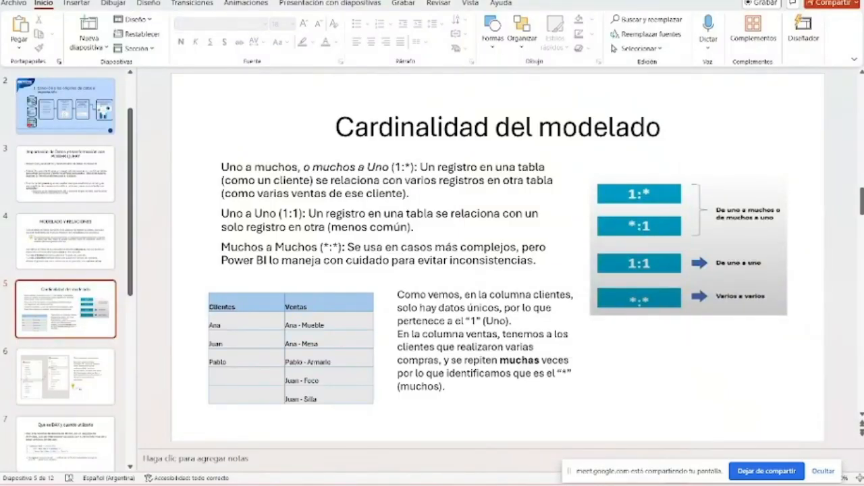
key("alt+Tab")
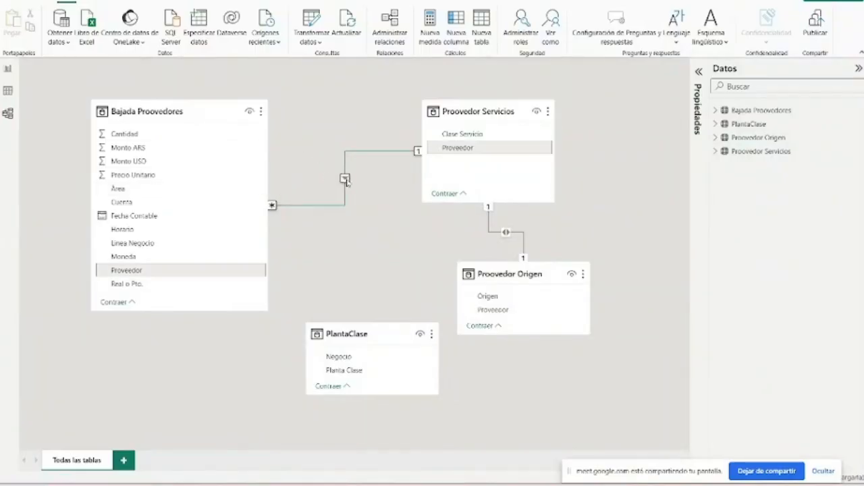
- Shift the Bajada Proovedores and Proovedor Servicios tables slightly in the model and make the Bajada Proovedores table a little shorter
left_click_drag(185, 106, 192, 75)
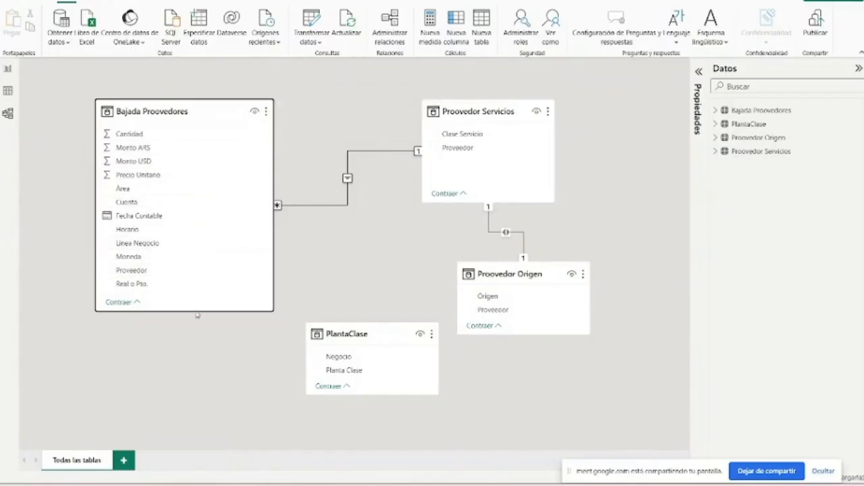
mouse_move(192, 310)
left_mouse_down()
mouse_move(183, 384)
mouse_move(180, 306)
left_mouse_up()
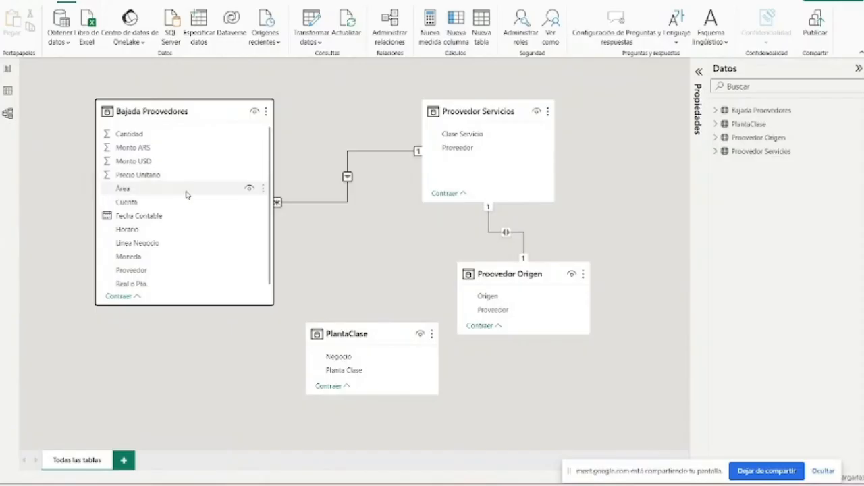
key("super")
key("super")
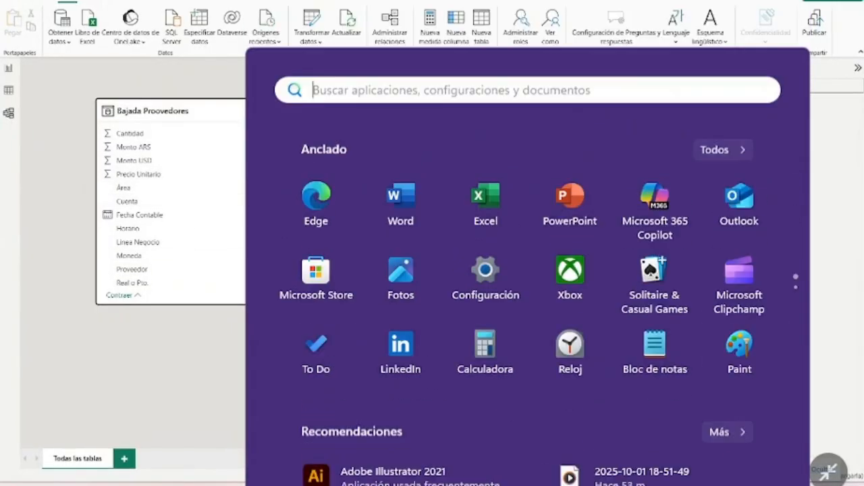
mouse_move(489, 114)
left_mouse_down()
mouse_move(479, 113)
mouse_move(497, 112)
left_mouse_up()
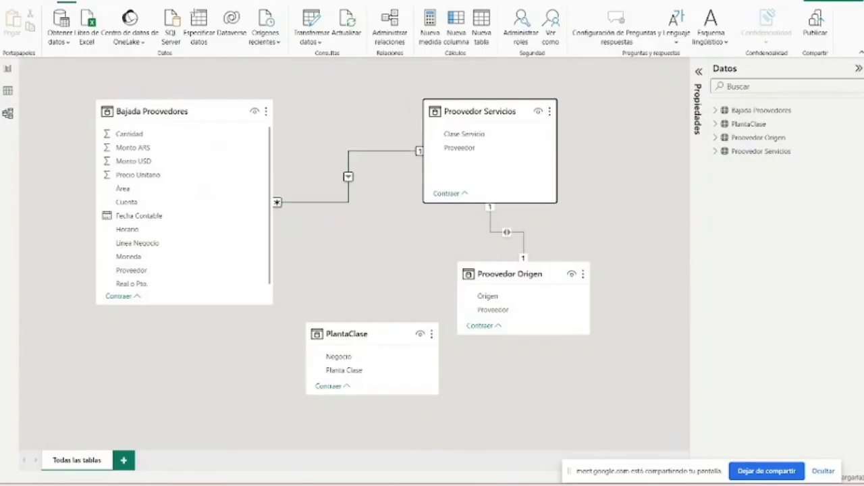
- Consult the cardinality slide in PowerPoint, and recheck the Bajada Proovedores–Proovedor Servicios cardinality options in Power BI Desktop without changing them
key("alt+Tab")
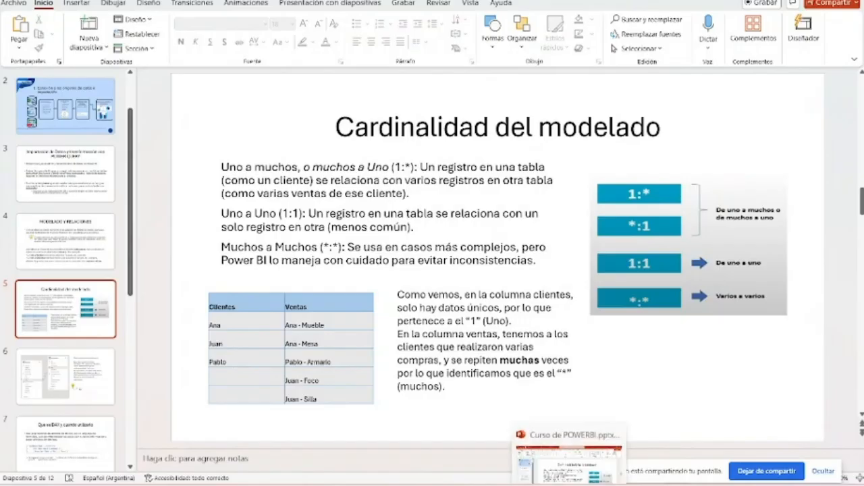
left_click(568, 483)
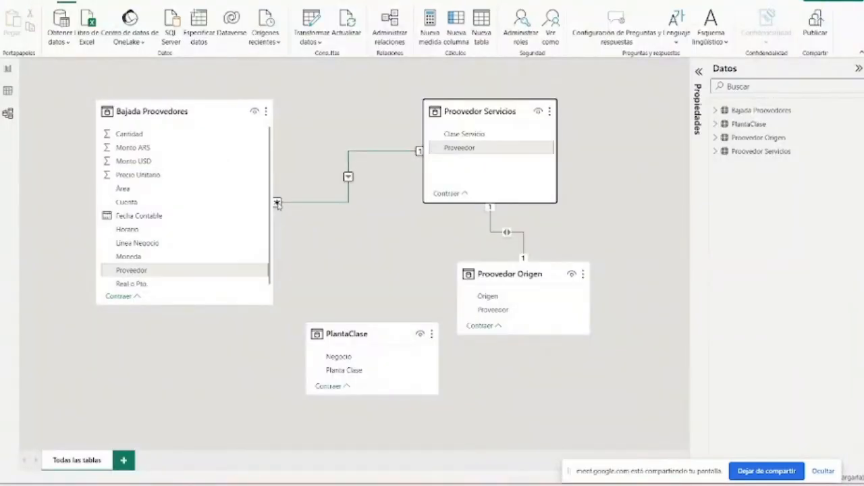
double_click(348, 179)
left_click(617, 64)
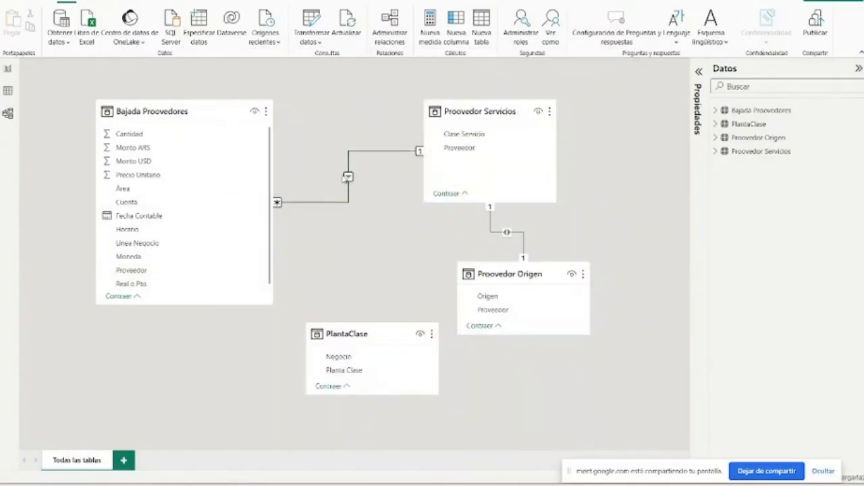
double_click(348, 177)
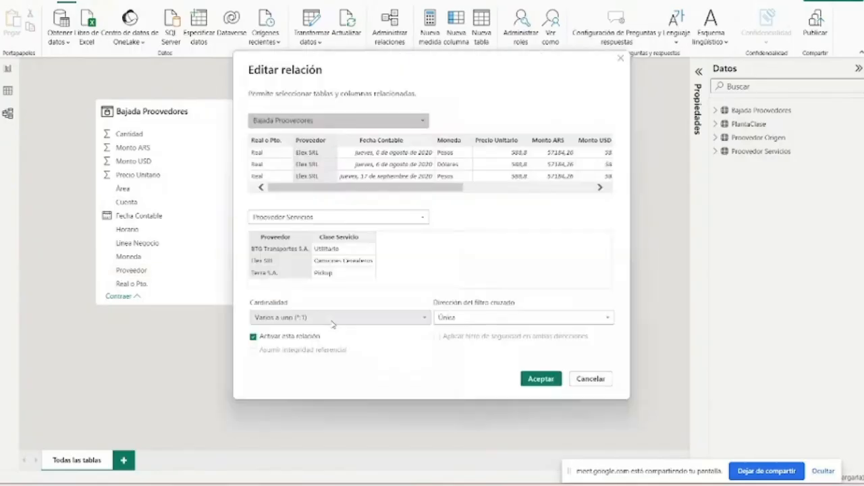
left_click(296, 321)
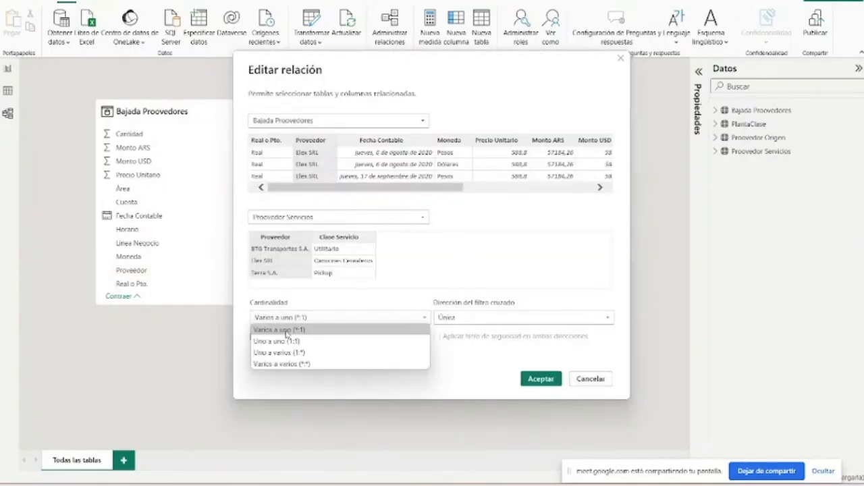
left_click(621, 60)
- Review the cardinality explanation, its Clientes–Ventas table and the Base Ops–CALENDARIO example in PowerPoint, and return to Power BI Desktop
key("alt+Tab")
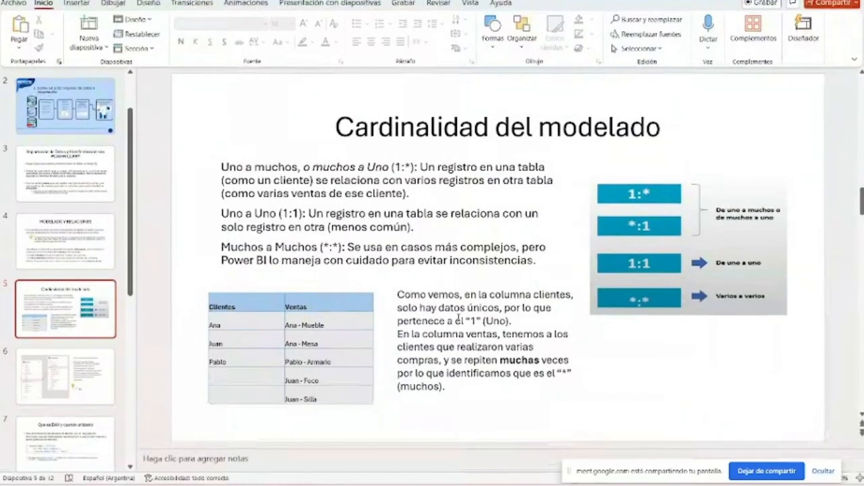
left_click(404, 249)
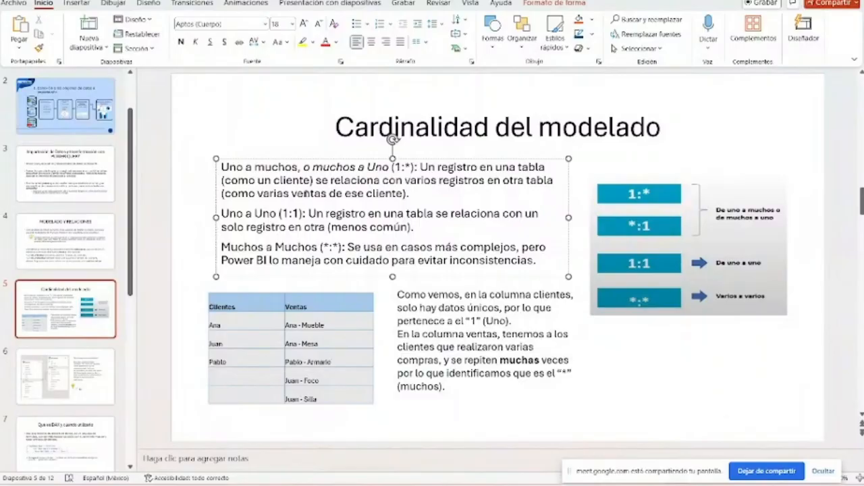
left_click(317, 336)
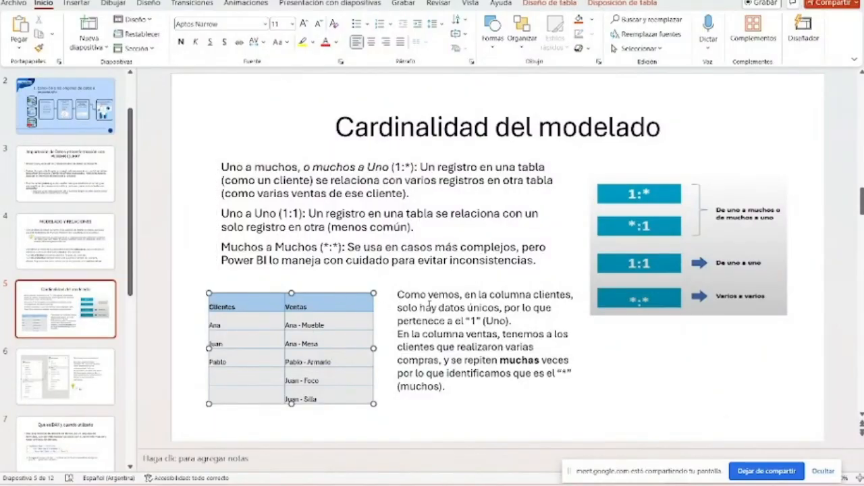
scroll(398, 314, "down", 2)
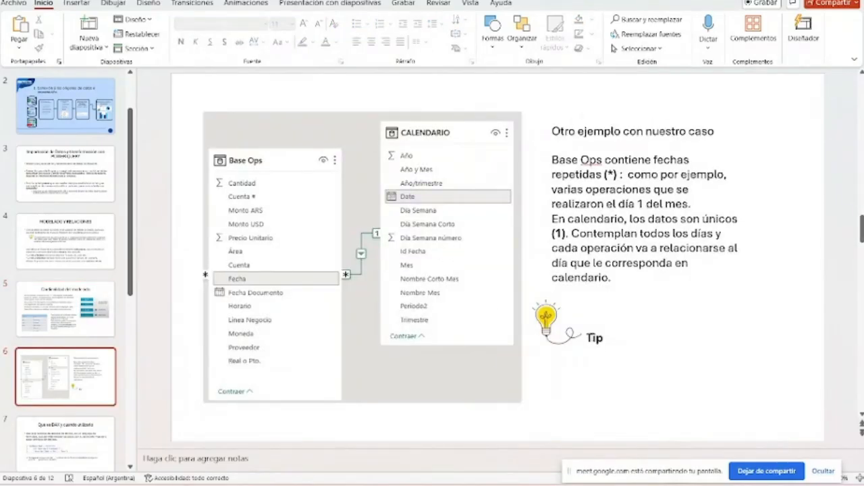
left_click(593, 337)
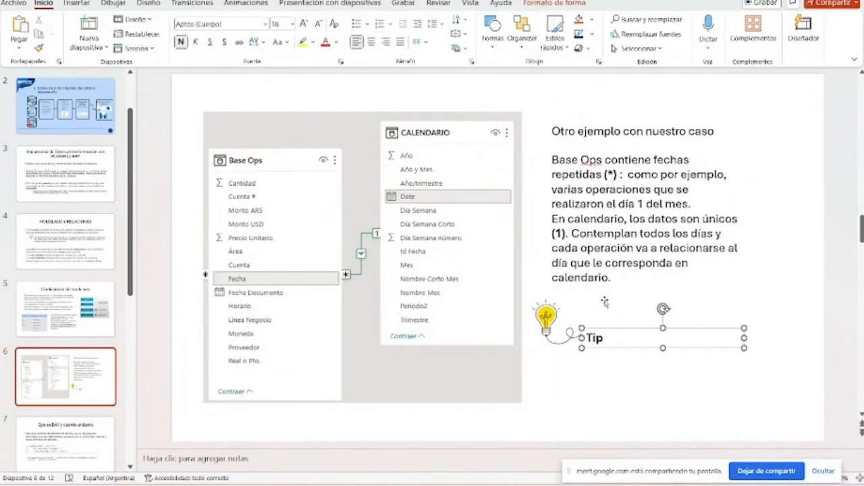
left_click(365, 214)
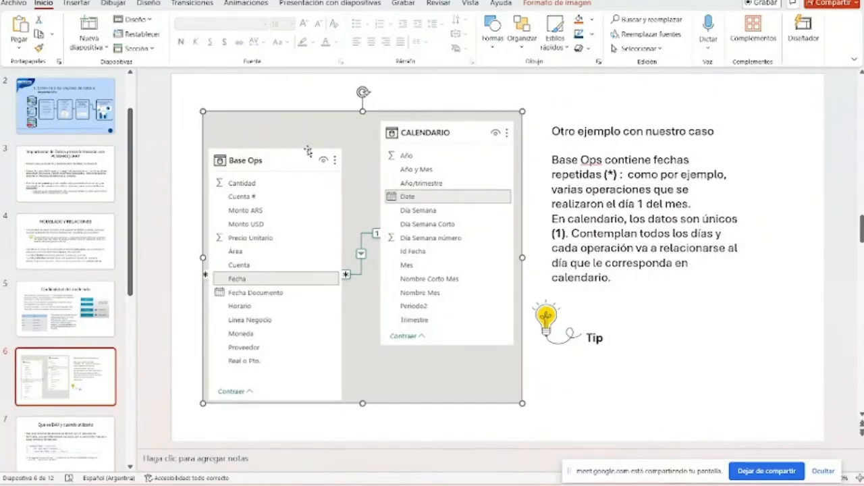
key("Page_Up")
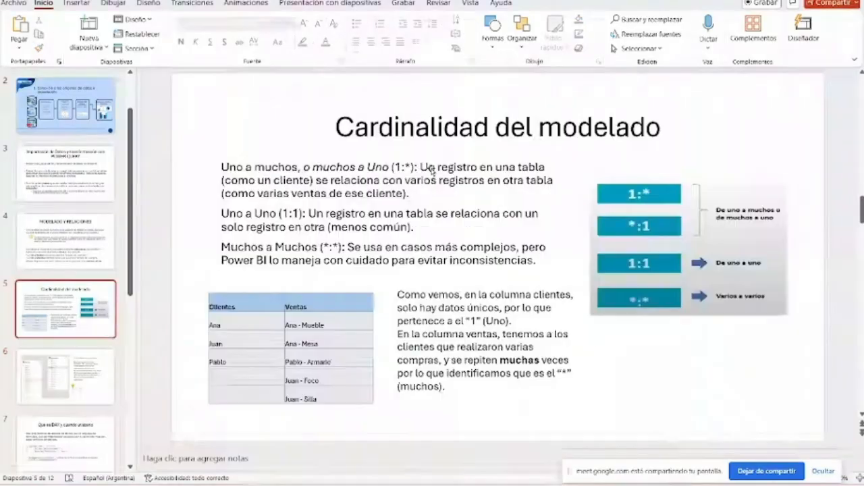
left_click(569, 484)
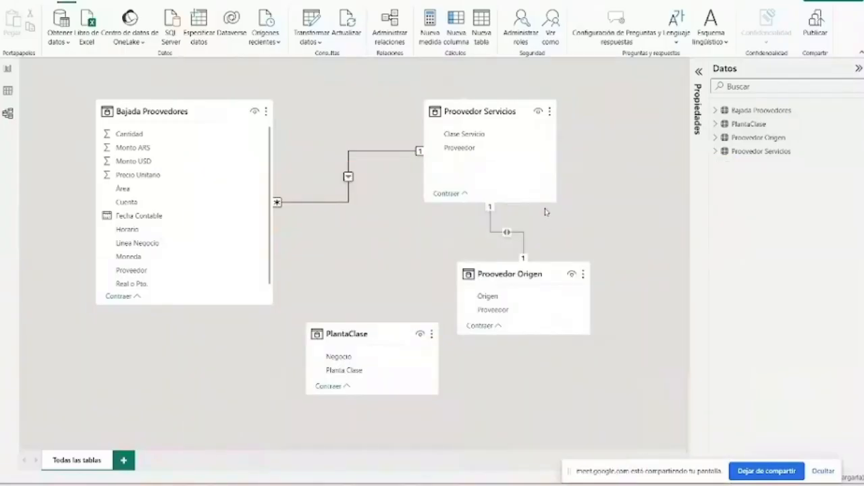
- Switch to the Power BI Curso file and copy the complete DAX formula of its CALENDARIO table
mouse_move(762, 112)
mouse_move(521, 481)
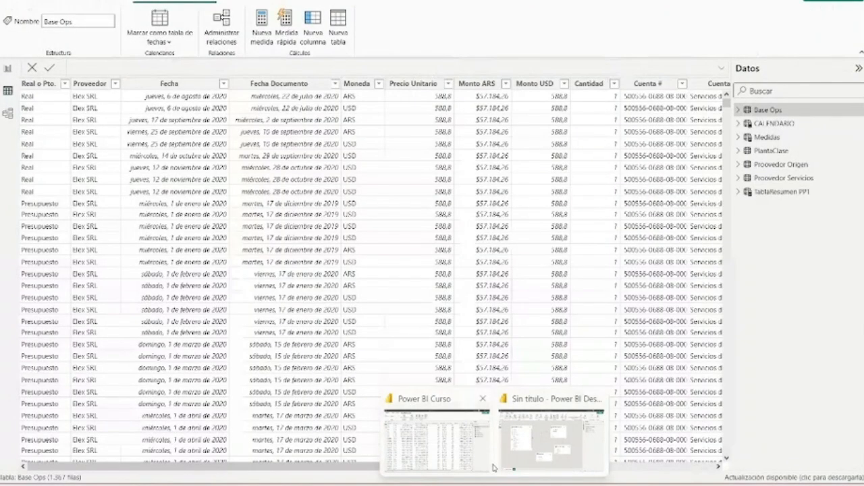
left_click(486, 466)
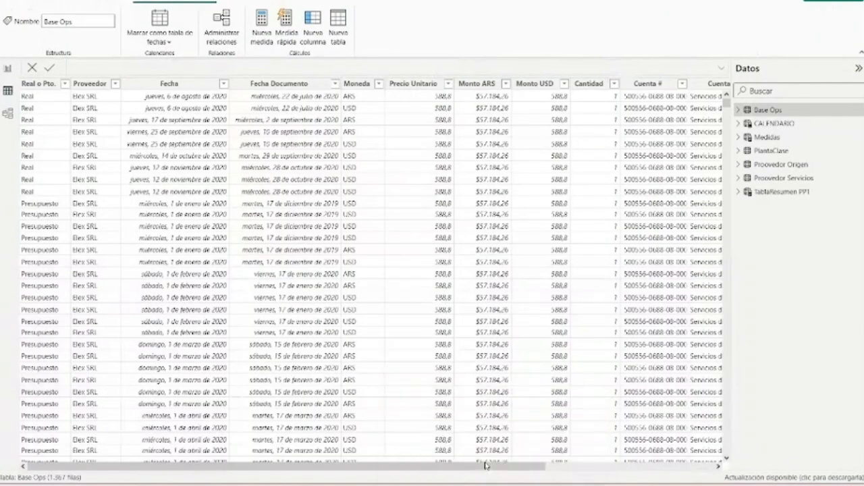
left_click(800, 124)
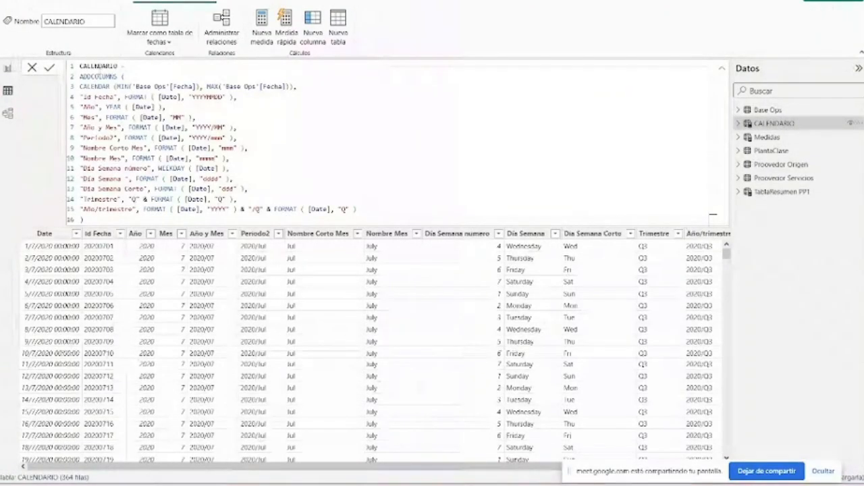
left_click_drag(81, 65, 513, 263)
key("ctrl+c")
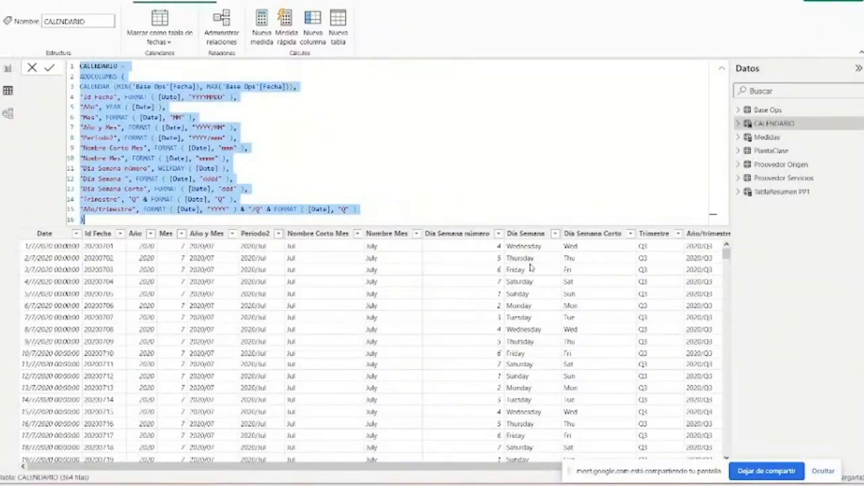
- Return to the untitled Power BI file and create a new calculated table from the copied CALENDARIO formula
mouse_move(484, 468)
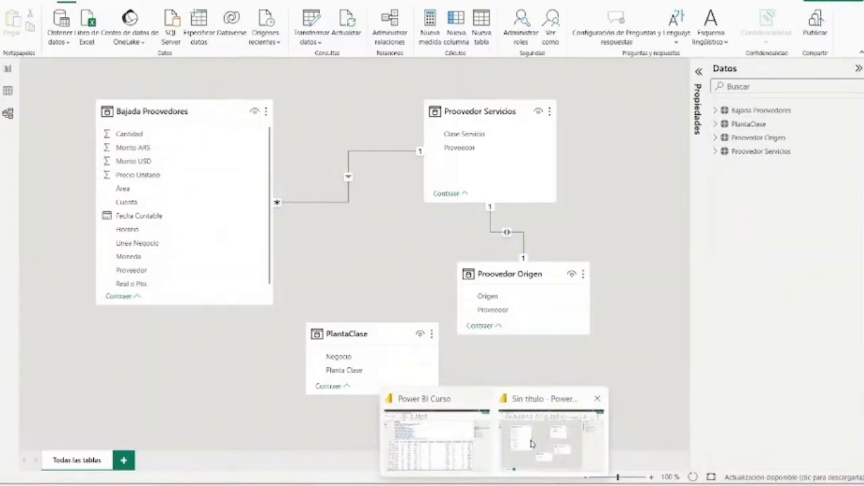
left_click(532, 443)
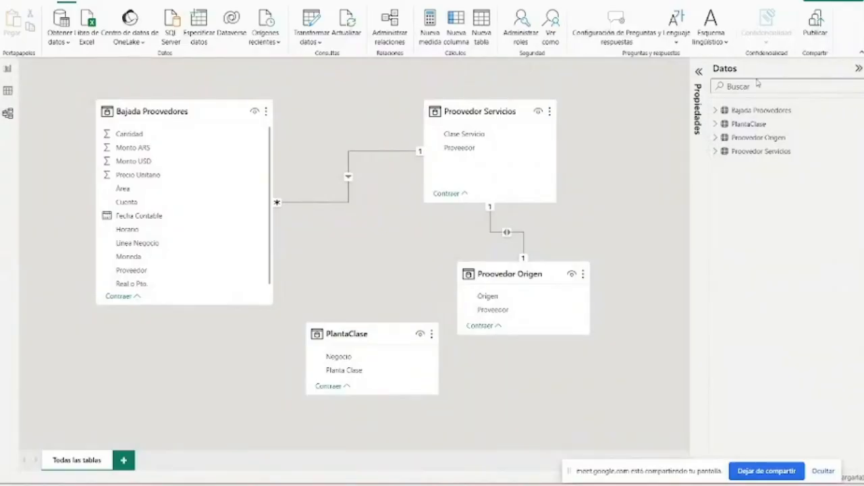
left_click(768, 112)
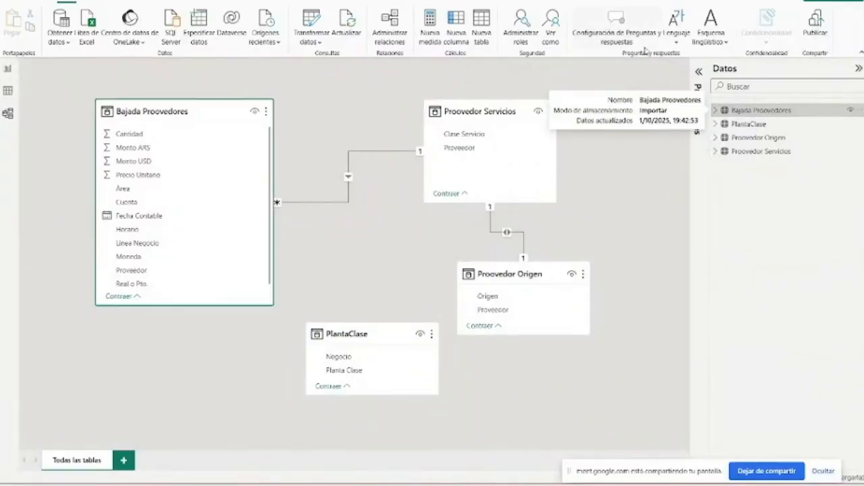
left_click(484, 19)
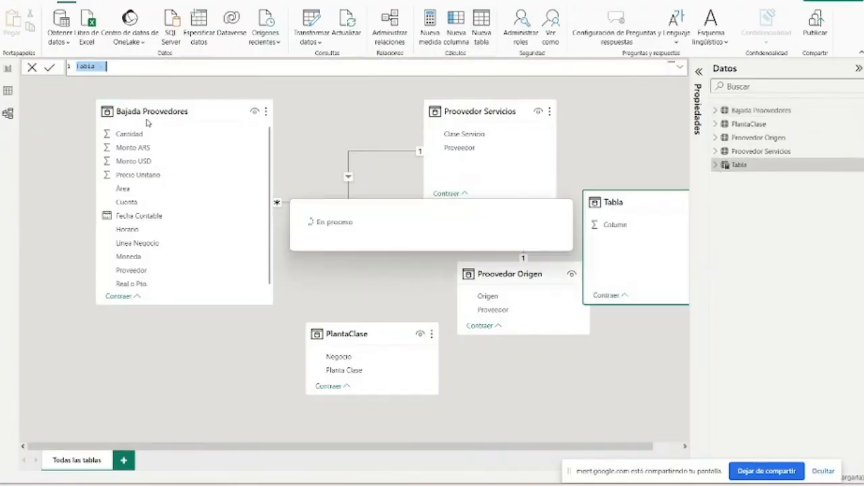
key("ctrl+v")
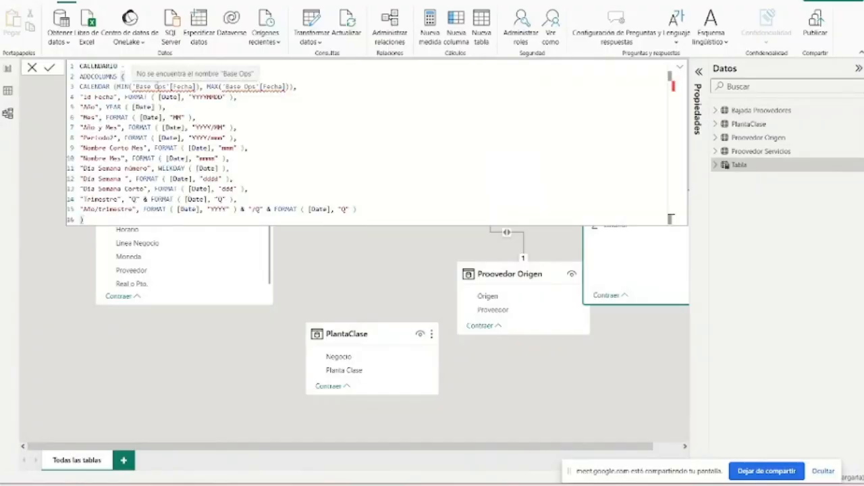
- Replace the 'Base Ops' reference inside MIN in the CALENDARIO formula with 'Bajada Proovedores'[Fecha Contable]
double_click(157, 87)
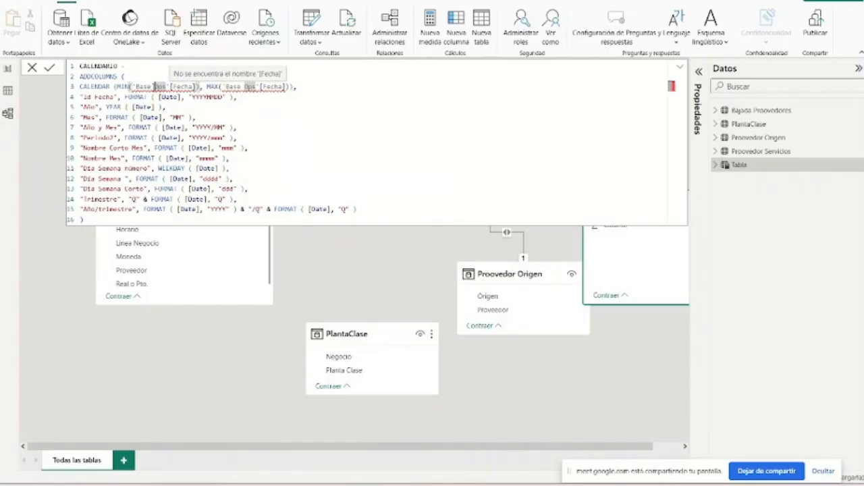
key("BackSpace")
key("BackSpace")
key("BackSpace")
key("BackSpace")
key("BackSpace")
key("BackSpace")
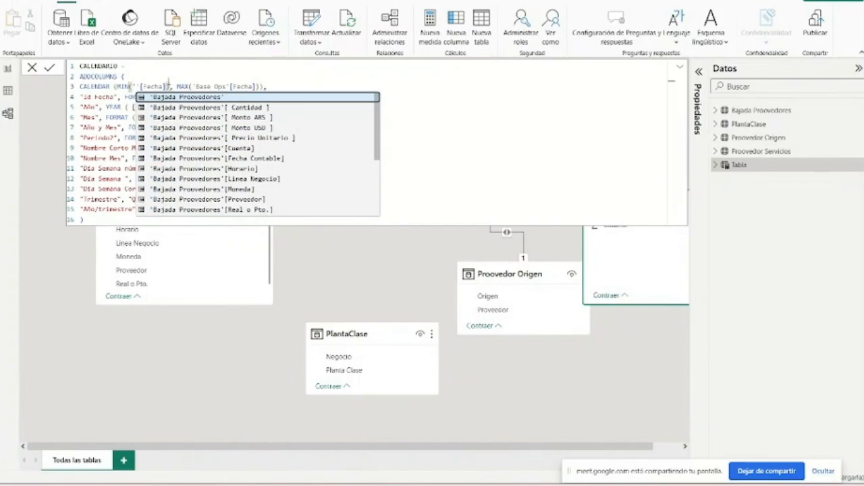
type("b")
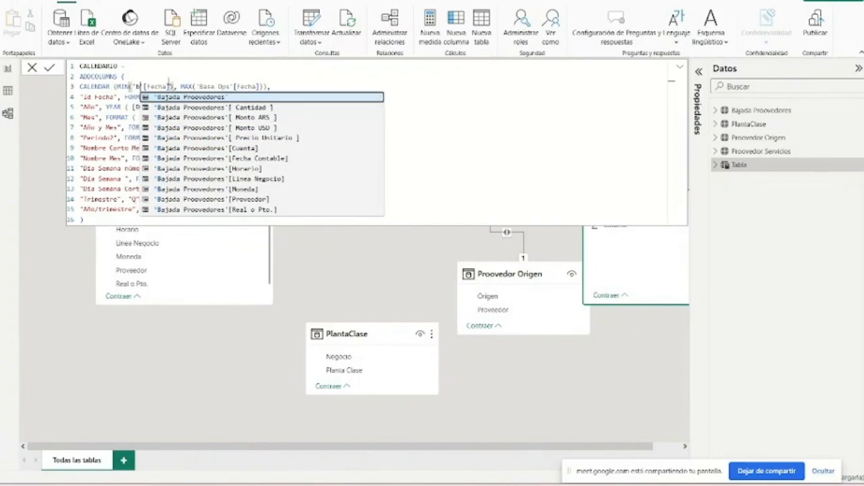
left_click(223, 158)
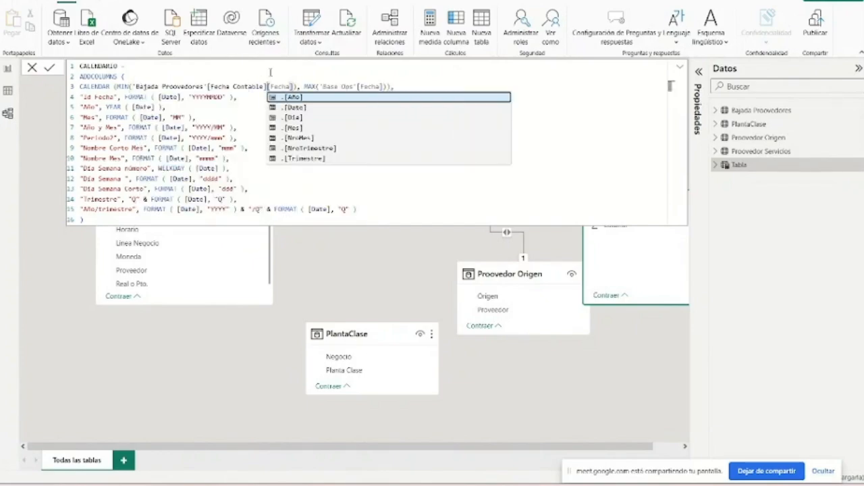
- Replace the MAX argument in the CALENDARIO formula with 'Bajada Proovedores'[Fecha Contable]
left_click_drag(383, 86, 320, 86)
type("ba")
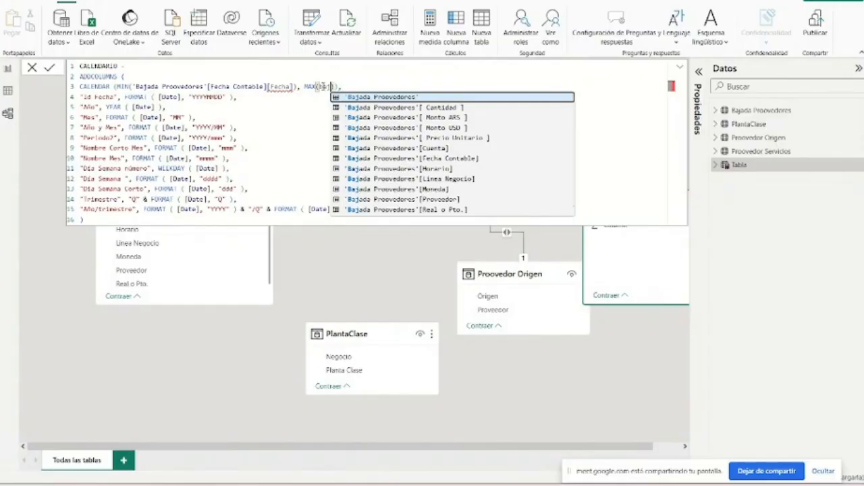
left_click(385, 158)
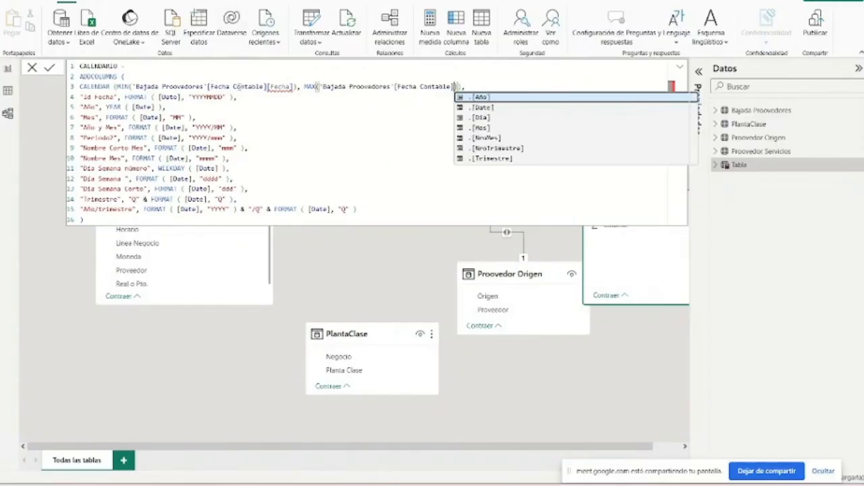
- Remove the leftover [Fecha] from the MIN argument and commit the CALENDARIO table formula
left_click_drag(269, 86, 294, 86)
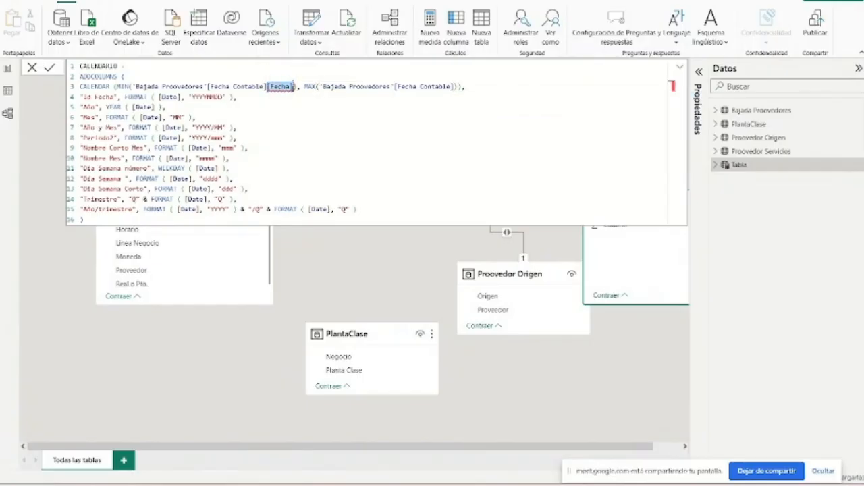
key("BackSpace")
left_click(290, 87)
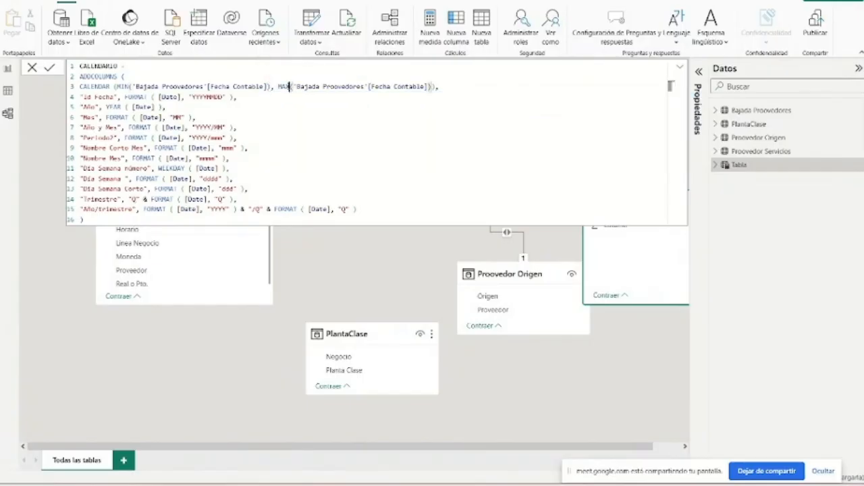
left_click(383, 97)
key("Return")
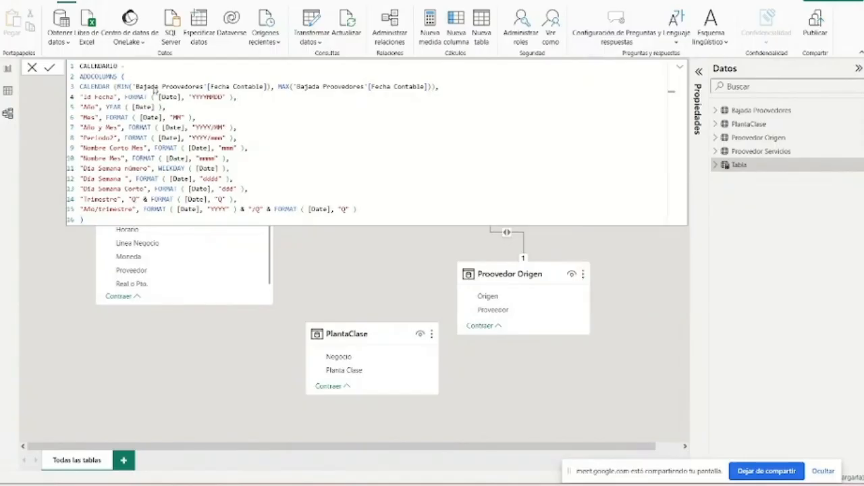
- Show the data of the CALENDARIO table in the table view and compare it with the Bajada Proovedores table
left_click(8, 90)
left_click(752, 124)
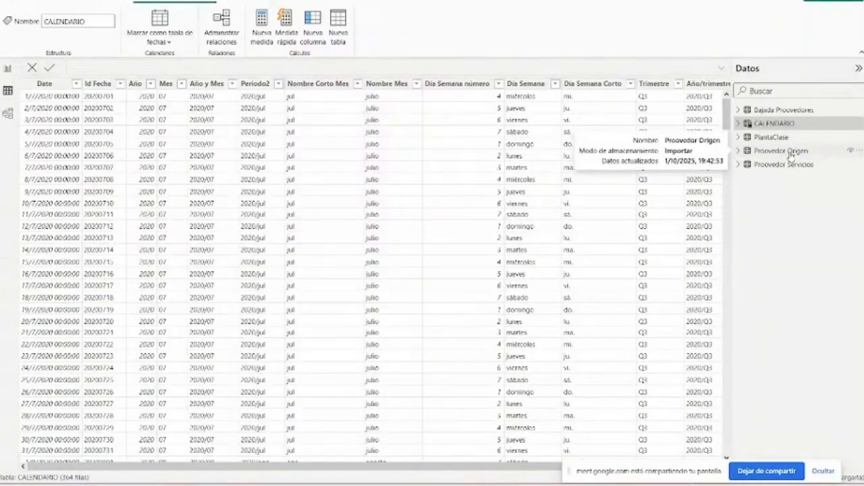
left_click(790, 110)
left_click(803, 124)
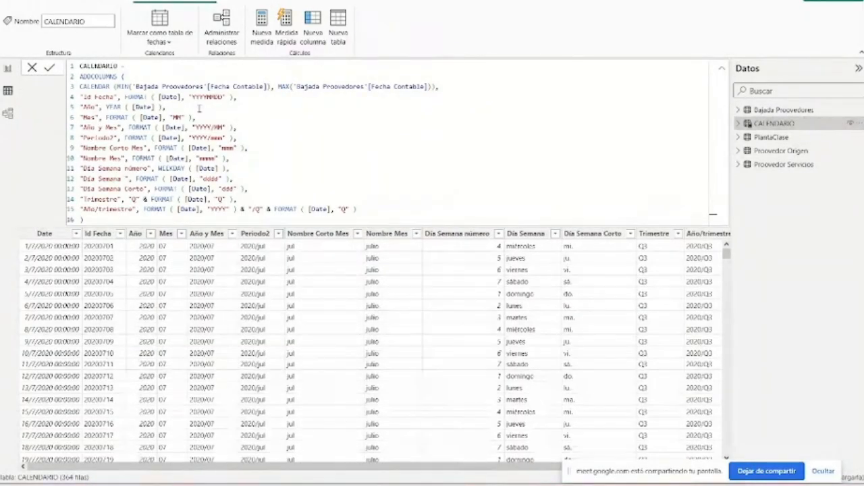
left_click(798, 112)
left_click(804, 124)
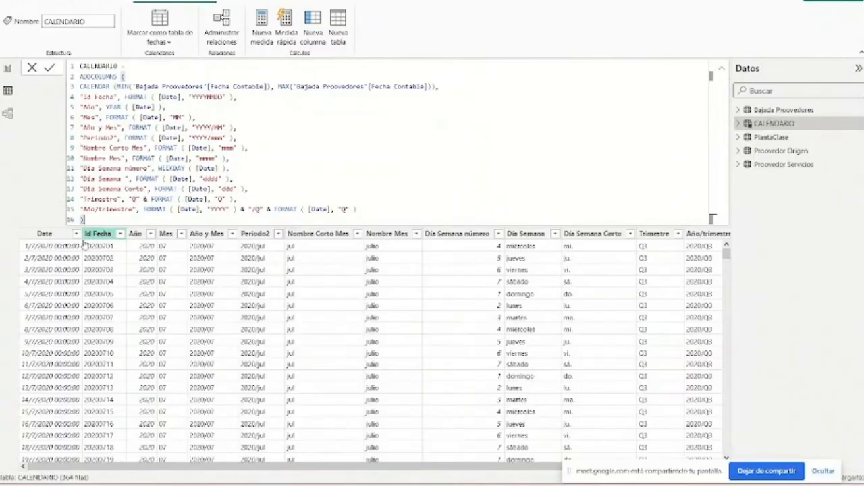
- Examine the CALENDARIO columns from Date to Año/trimestre, including the list of dates in the Date column's filter
scroll(124, 366, "down", 2)
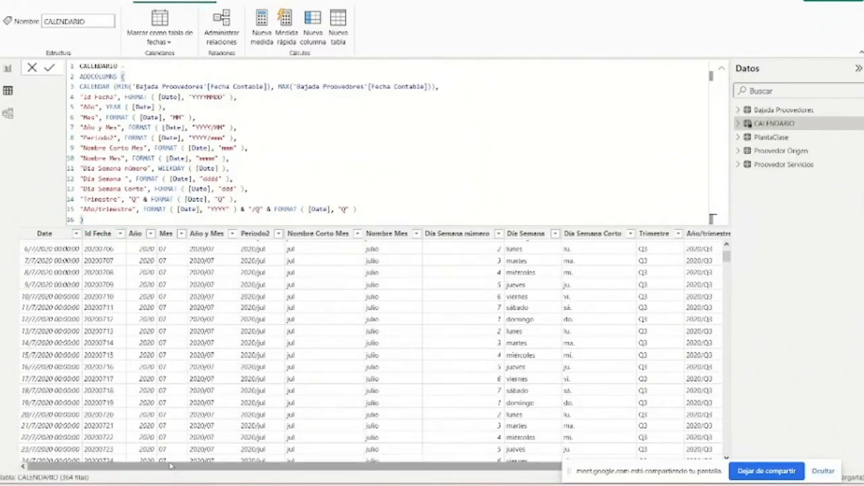
left_click(54, 234)
left_click(76, 234)
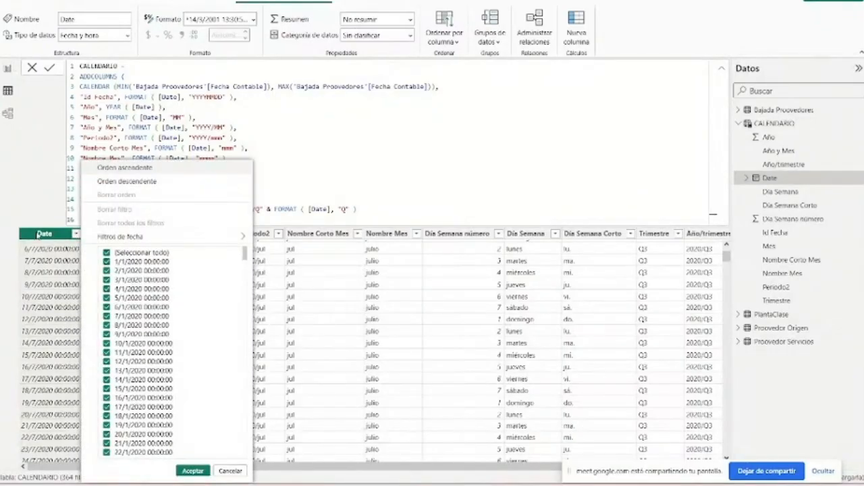
left_click(45, 233)
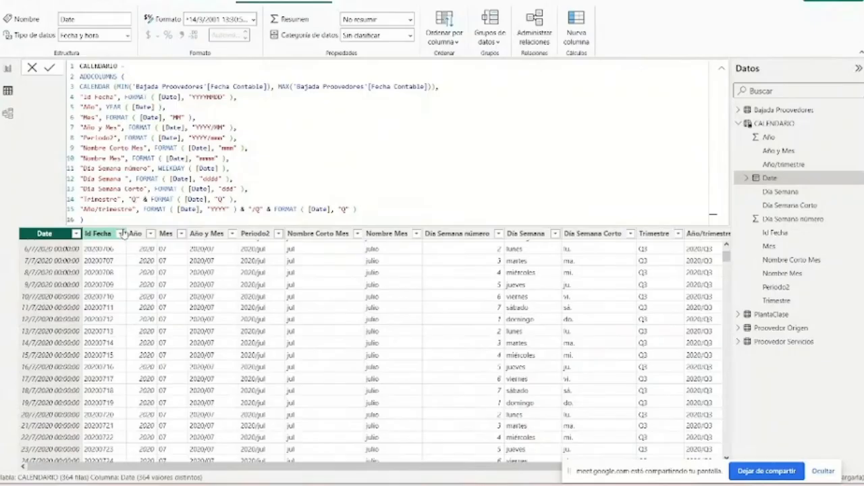
left_click(135, 234)
left_click(165, 233)
left_click(206, 234)
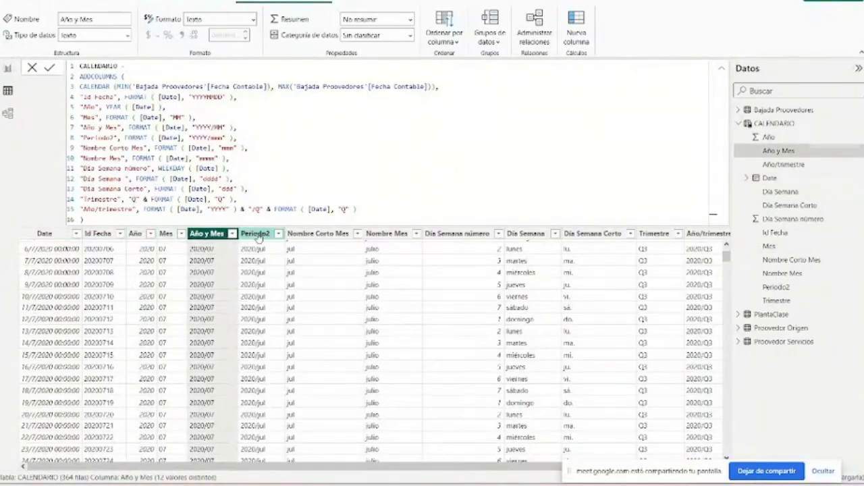
left_click(258, 235)
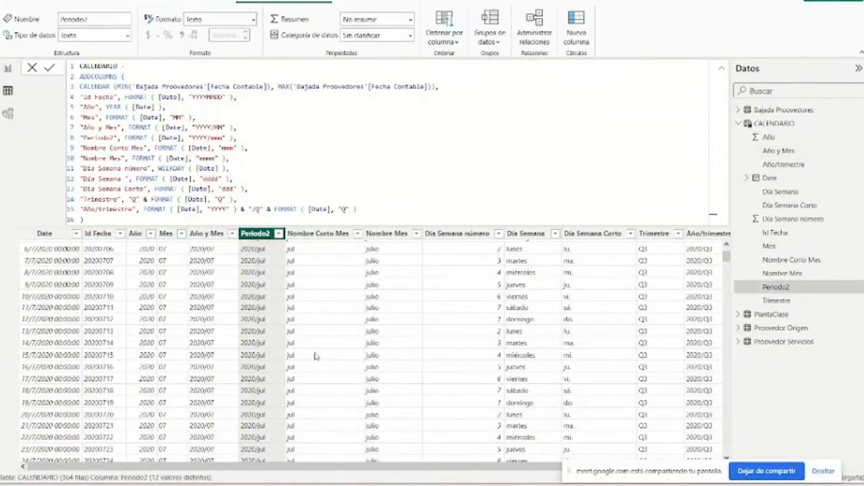
scroll(347, 468, "right", 1)
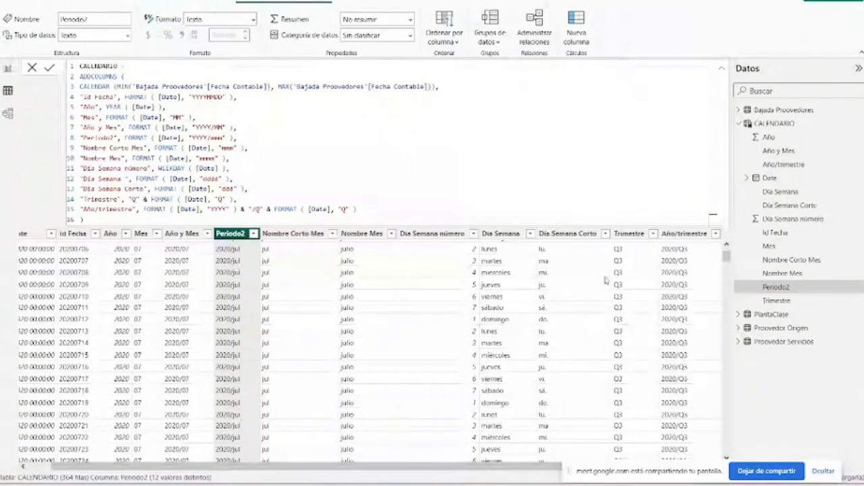
- Rearrange the model diagram so CALENDARIO sits beside Bajada Proovedores, with the provider tables and PlantaClase moved clear of it
left_click(7, 113)
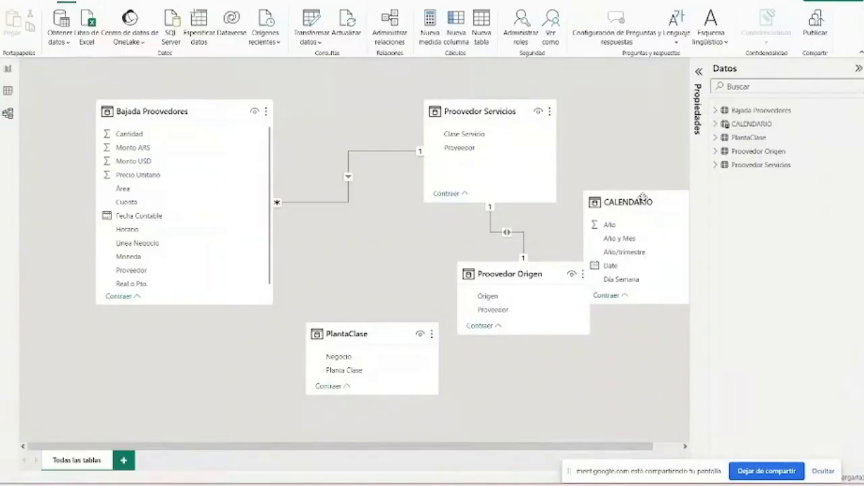
left_click_drag(642, 195, 357, 186)
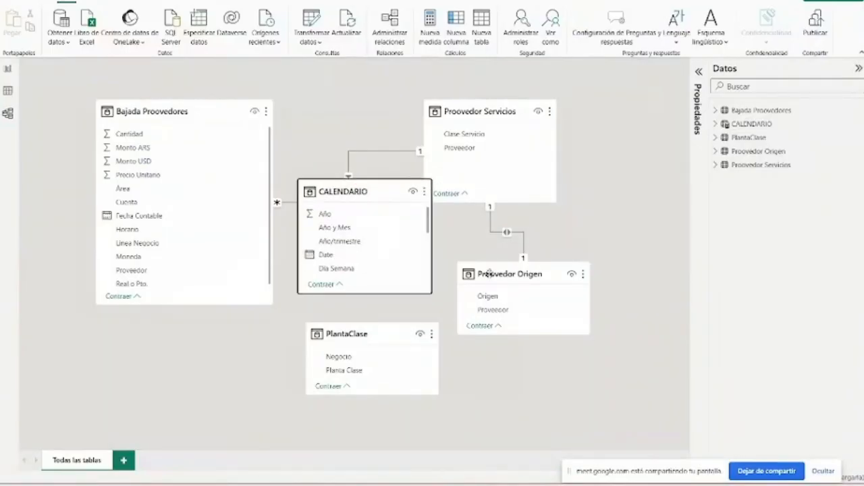
left_click_drag(487, 274, 534, 301)
left_click_drag(490, 102, 523, 102)
left_click_drag(390, 326, 262, 358)
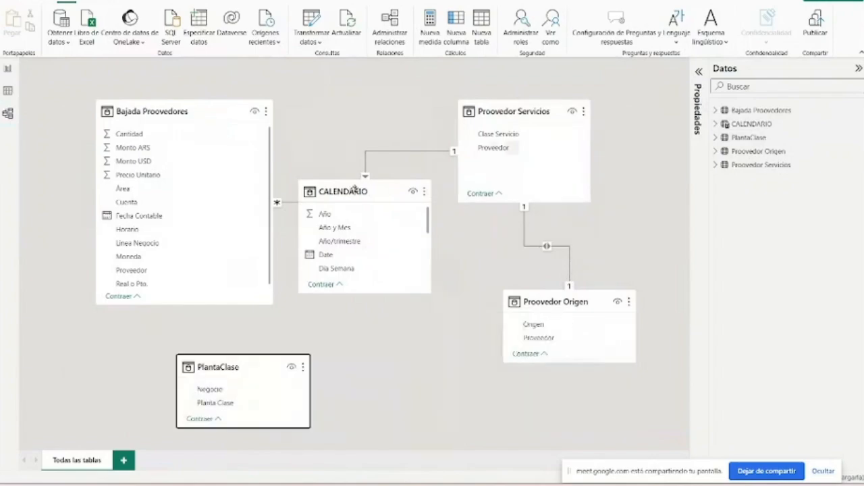
left_click_drag(355, 190, 377, 240)
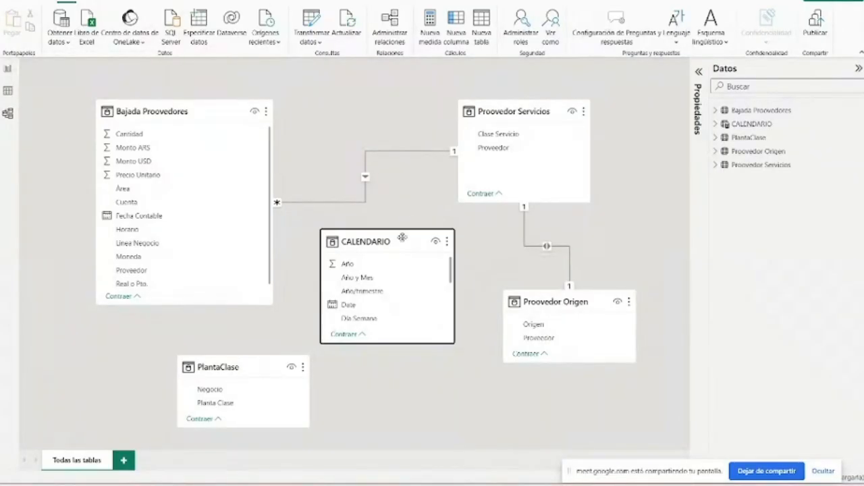
left_click_drag(402, 237, 408, 221)
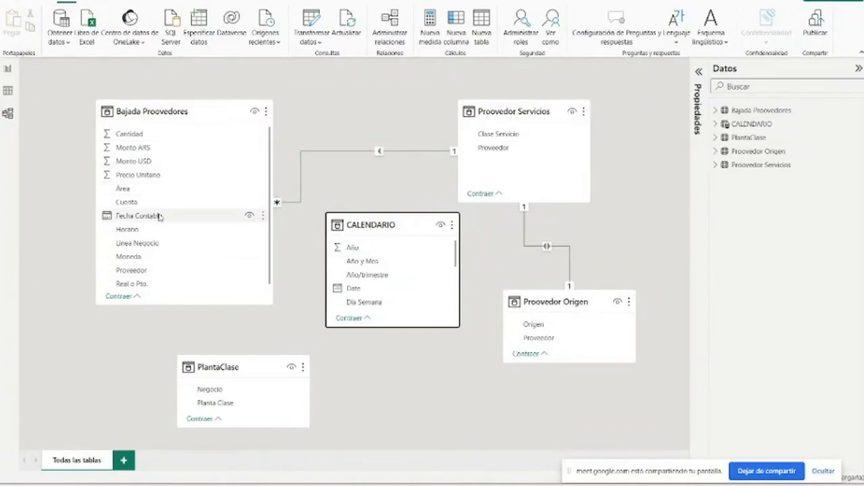
- Relate Fecha Contable in Bajada Proovedores to Date in CALENDARIO, and shift Bajada Proovedores away from the calendar table
left_click_drag(159, 217, 370, 292)
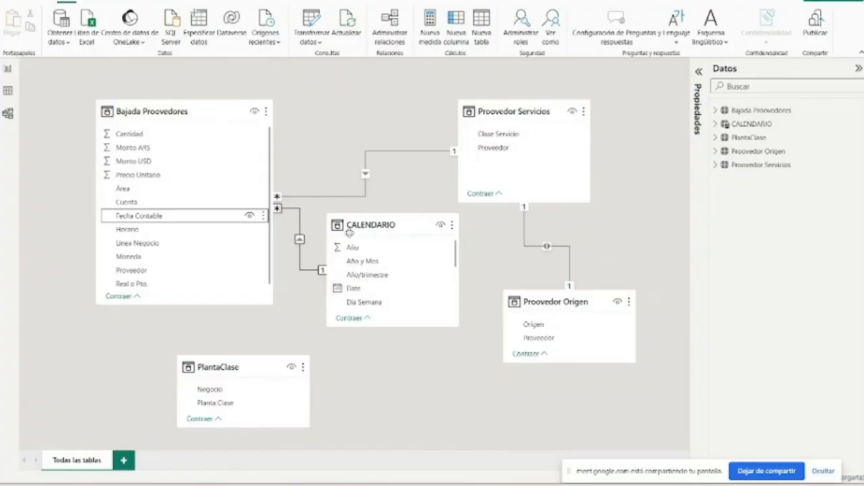
left_click_drag(253, 101, 217, 111)
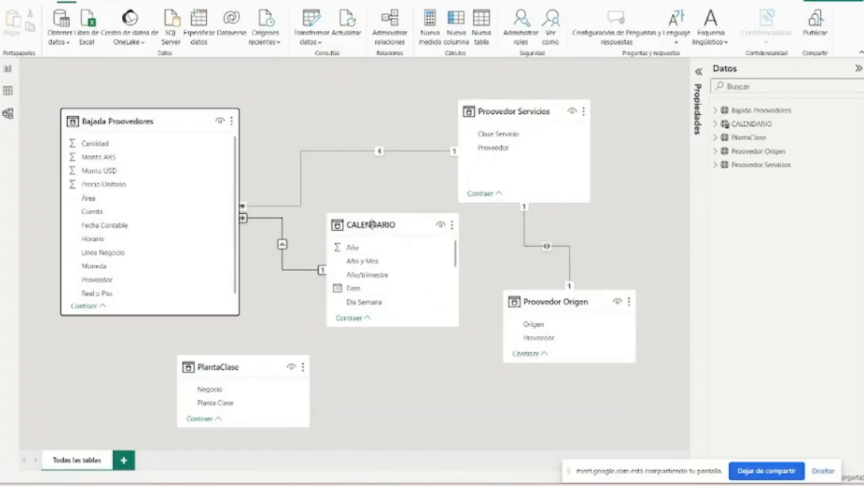
left_click(361, 225)
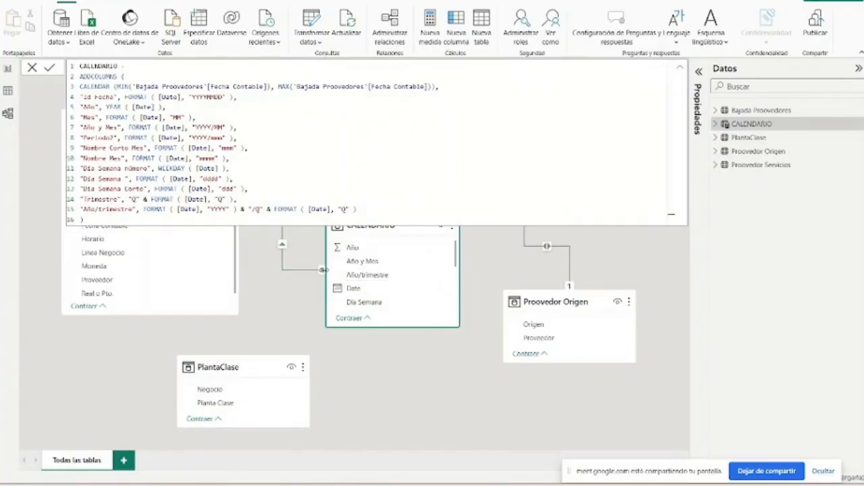
left_click(320, 271)
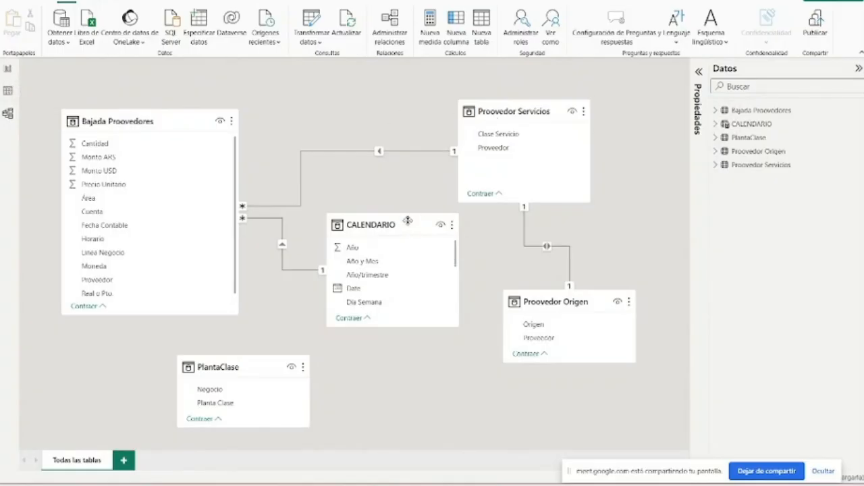
- Tidy the diagram by placing CALENDARIO above PlantaClase, moving Proovedor Servicios outward, and enlarging the PlantaClase and Bajada Proovedores cards
left_click_drag(414, 228, 401, 128)
left_click_drag(498, 119, 555, 125)
left_click_drag(272, 376, 373, 272)
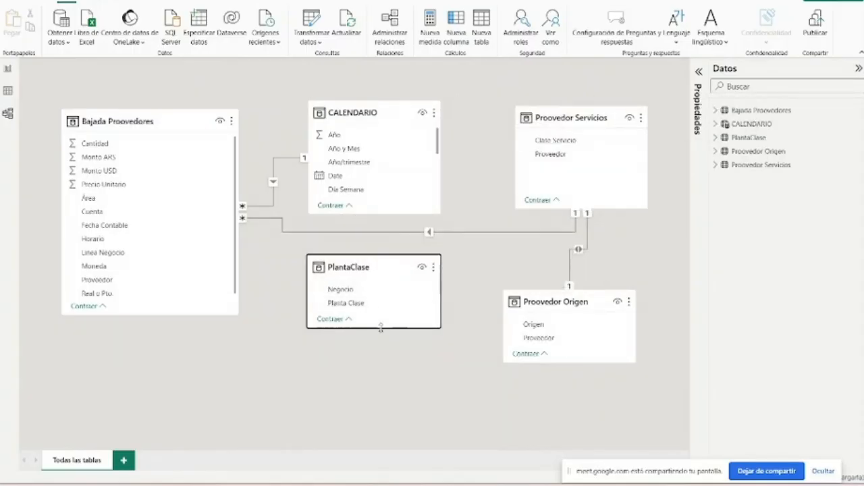
left_click_drag(380, 327, 380, 345)
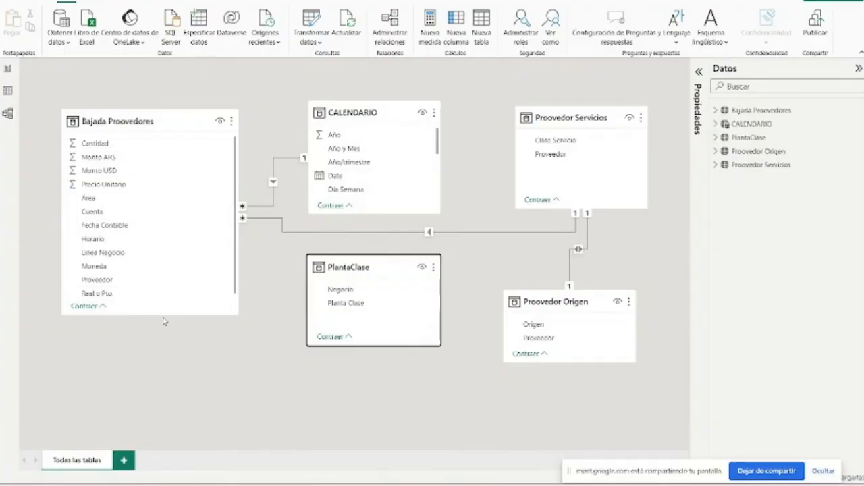
mouse_move(161, 315)
left_mouse_down()
mouse_move(161, 361)
mouse_move(161, 330)
left_mouse_up()
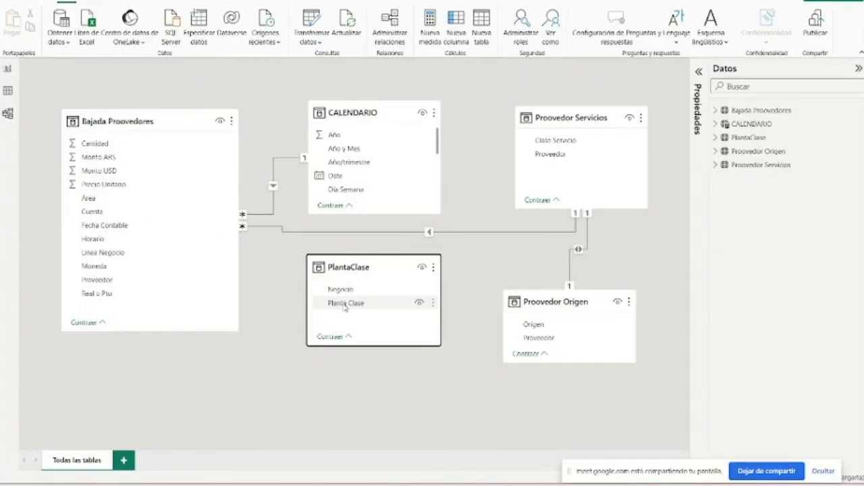
left_click_drag(112, 123, 119, 115)
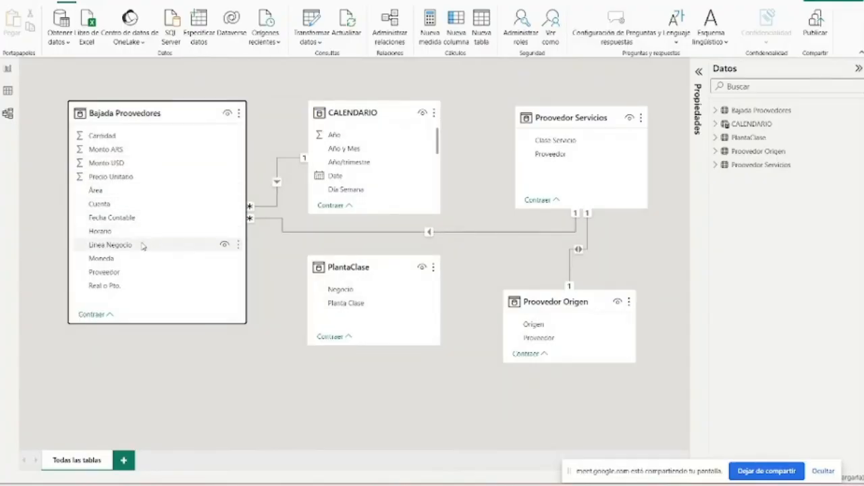
- Check the Proveedor and Clase Servicio data of the Proovedor Servicios table, and return to the model diagram
left_click(8, 91)
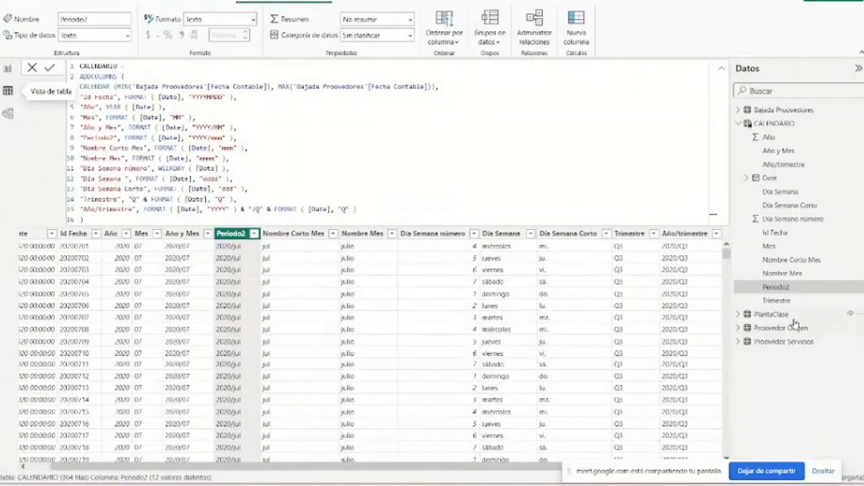
left_click(783, 342)
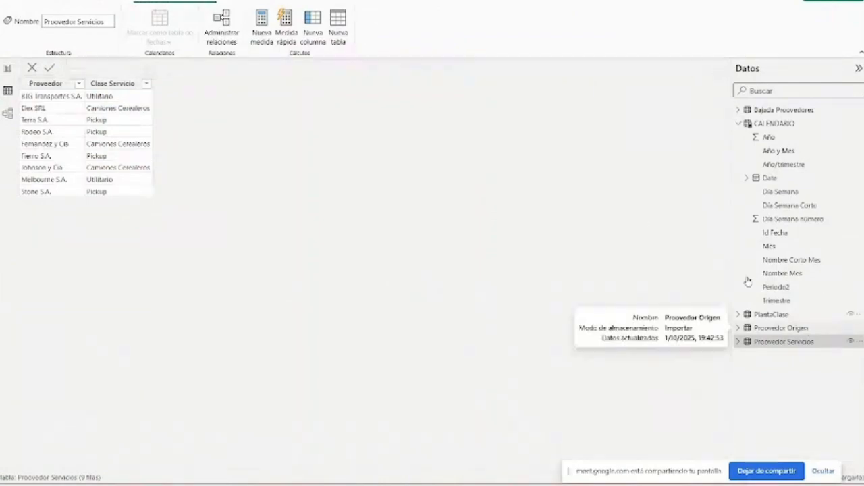
left_click(8, 113)
left_click(8, 91)
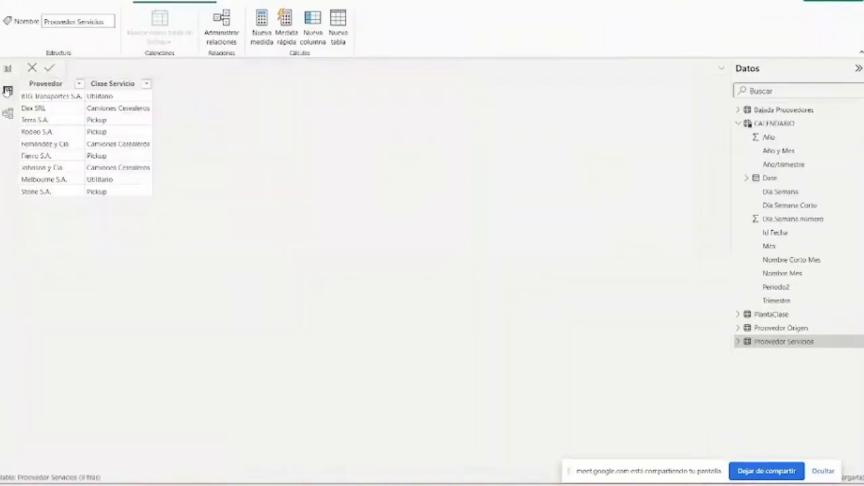
left_click(6, 116)
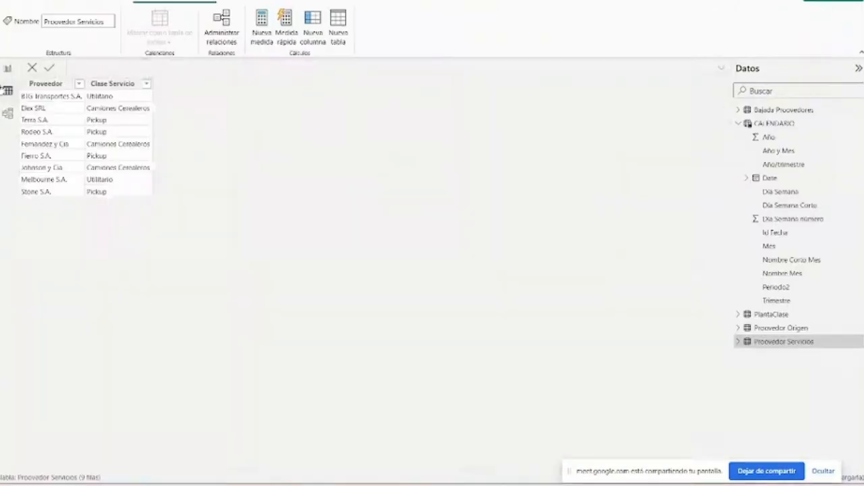
- Recheck the Proveedor and Clase Servicio data of Proovedor Servicios, and shorten the Bajada Proovedores card in the model diagram
left_click(8, 92)
left_click(7, 114)
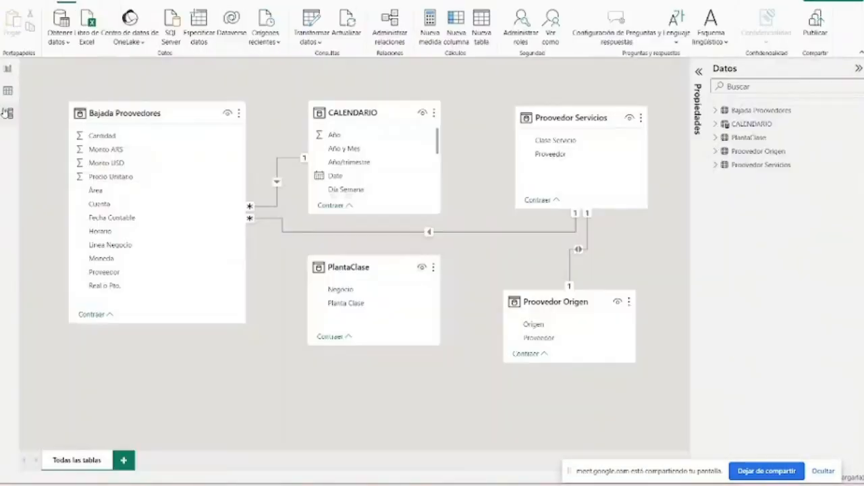
left_click(8, 91)
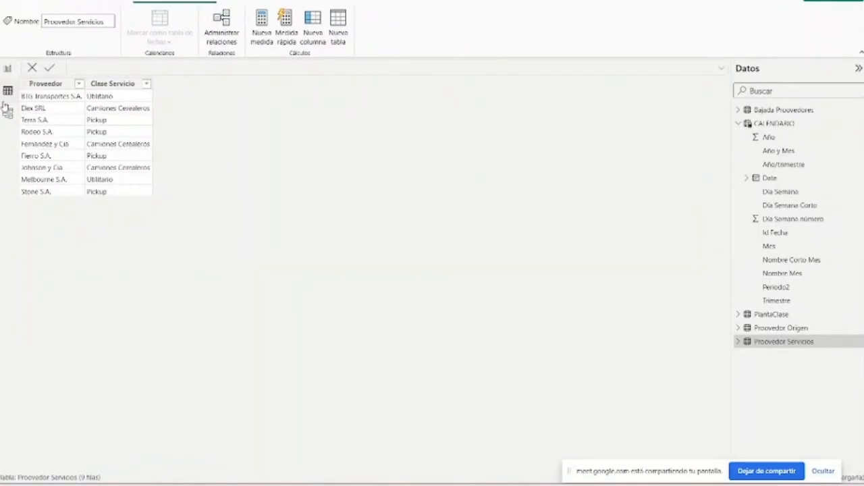
left_click(8, 113)
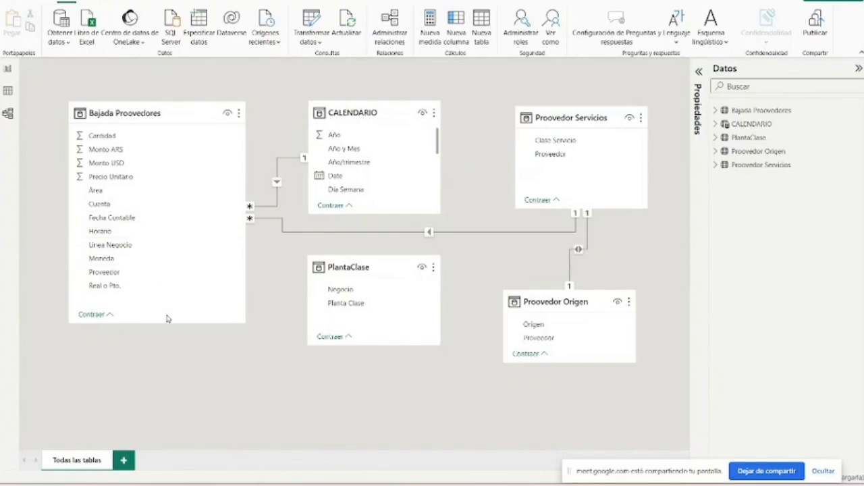
left_click_drag(171, 322, 172, 310)
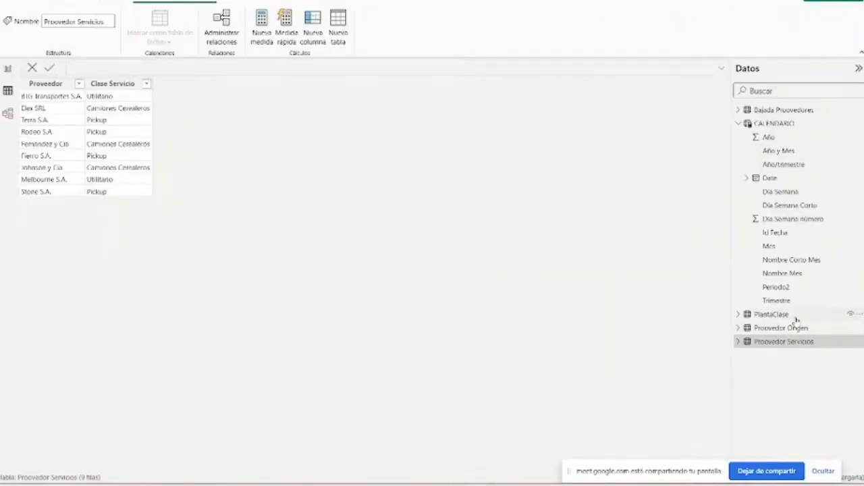
- Compare the Negocio column of PlantaClase with the Linea Negocio column of Bajada Proovedores, and return to the model diagram
left_click(797, 316)
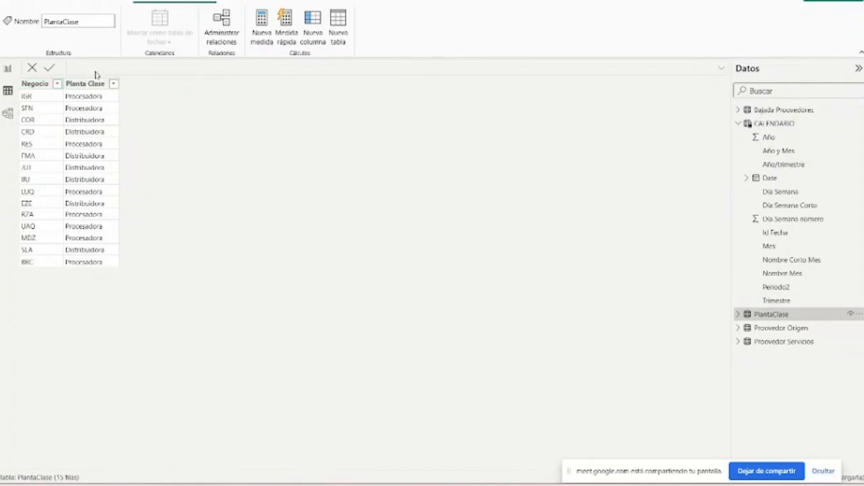
left_click(7, 113)
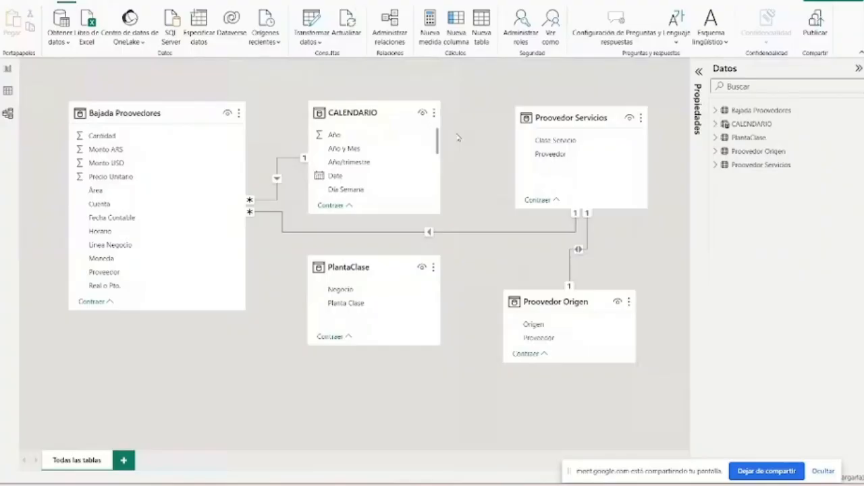
left_click(7, 92)
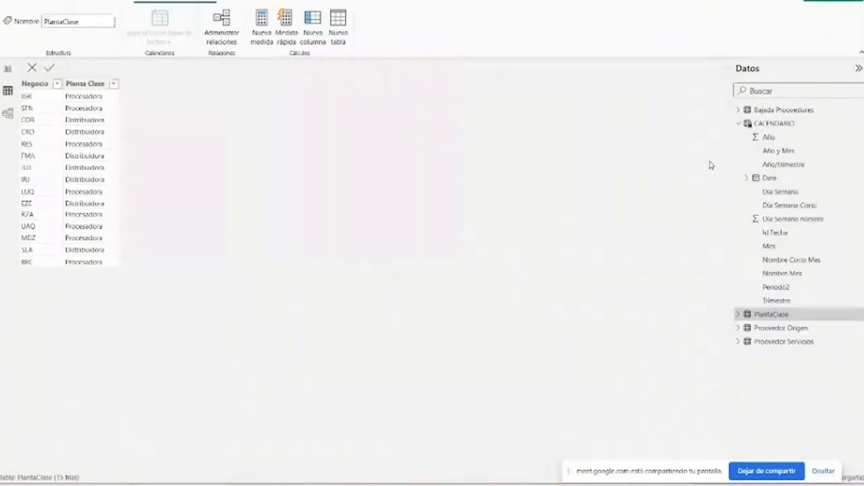
left_click(784, 110)
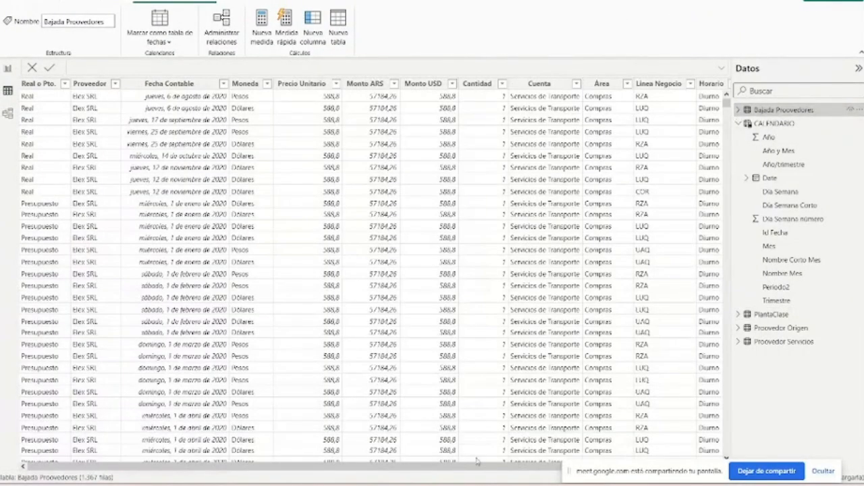
left_click_drag(479, 466, 496, 466)
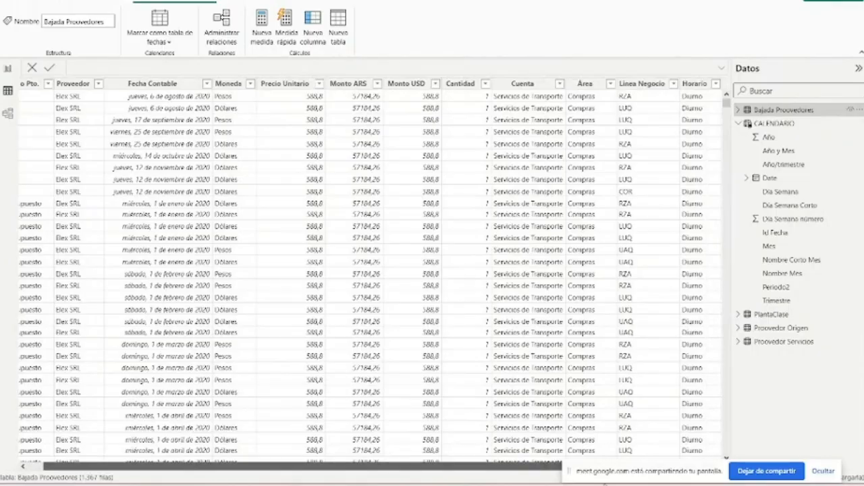
left_click(8, 113)
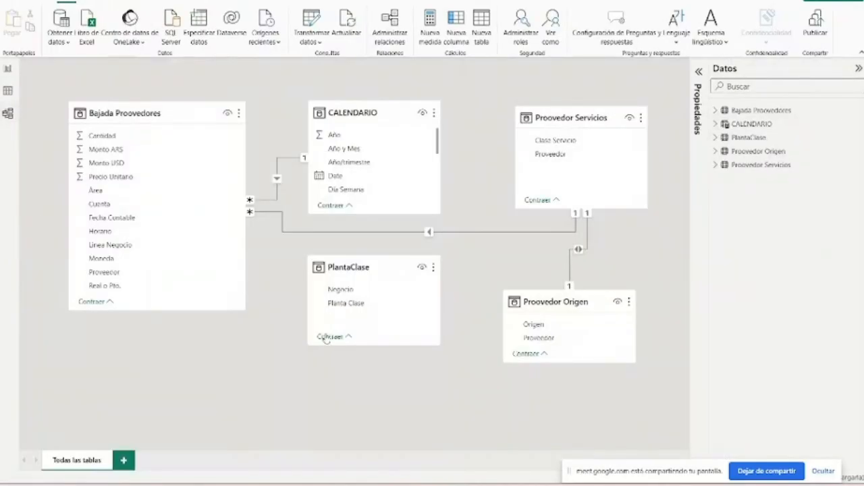
- Relate Negocio in PlantaClase to Linea Negocio in Bajada Proovedores, accepting many-to-one cardinality and a single cross-filter direction
left_click(335, 290)
left_click_drag(335, 291, 207, 251)
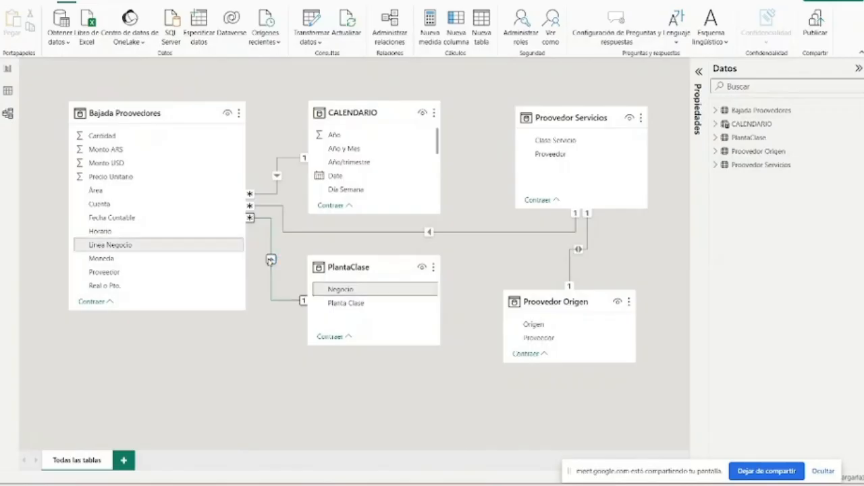
double_click(270, 262)
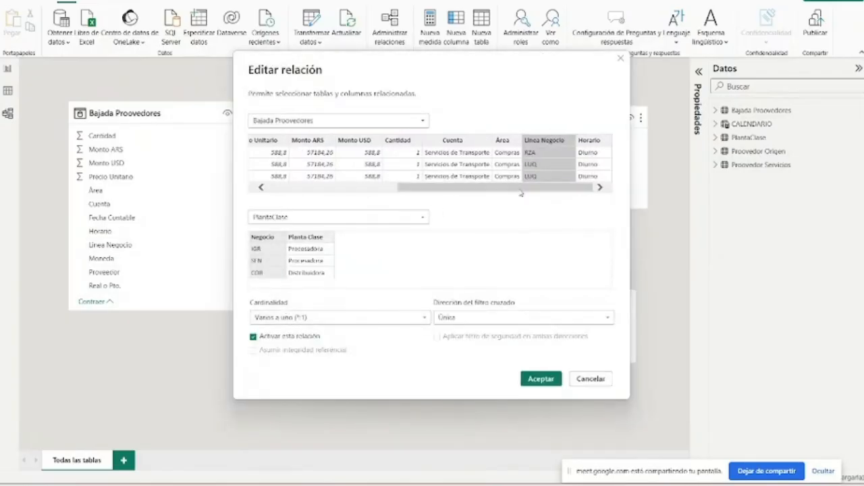
left_click(537, 378)
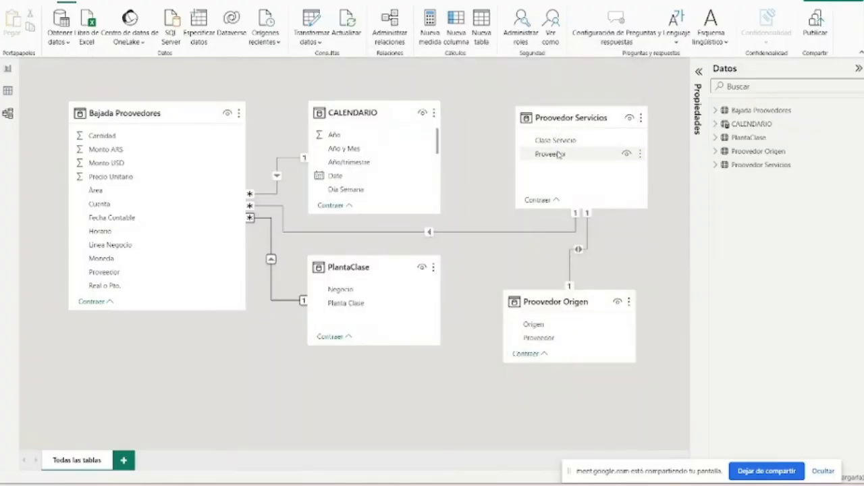
- Review the settings of the Proveedor relationships linking Proovedor Servicios with Proovedor Origen and with Bajada Proovedores
double_click(582, 252)
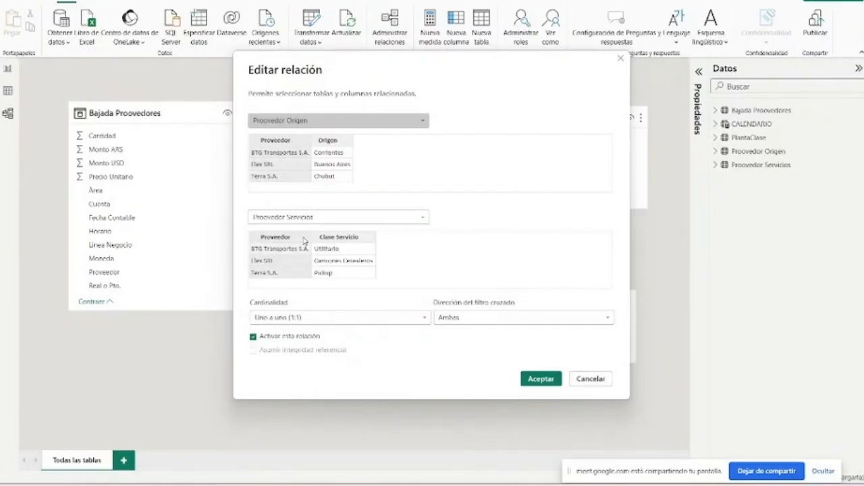
left_click(618, 62)
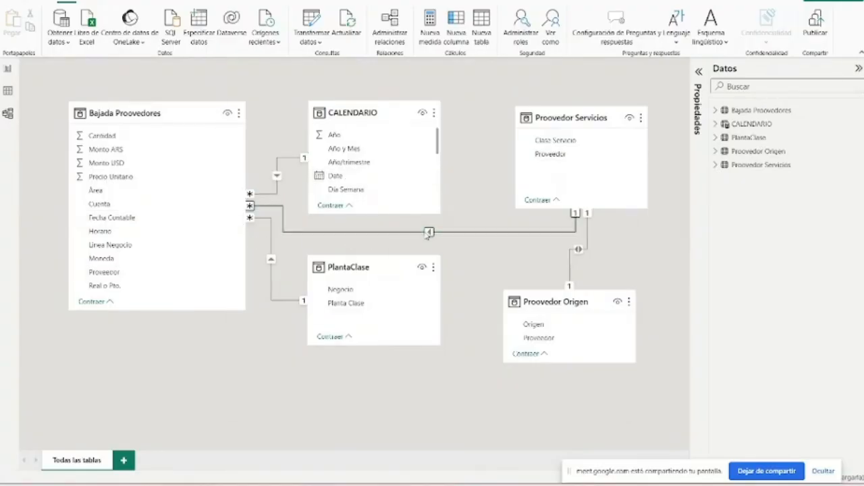
double_click(430, 233)
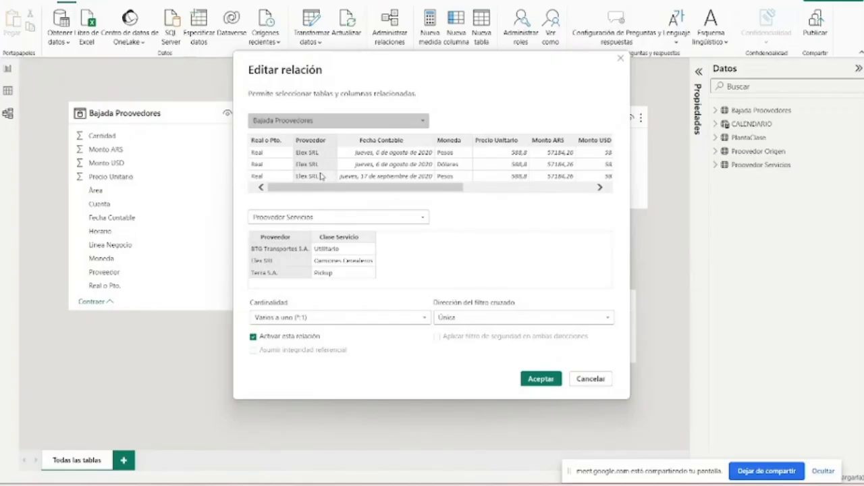
left_click(621, 59)
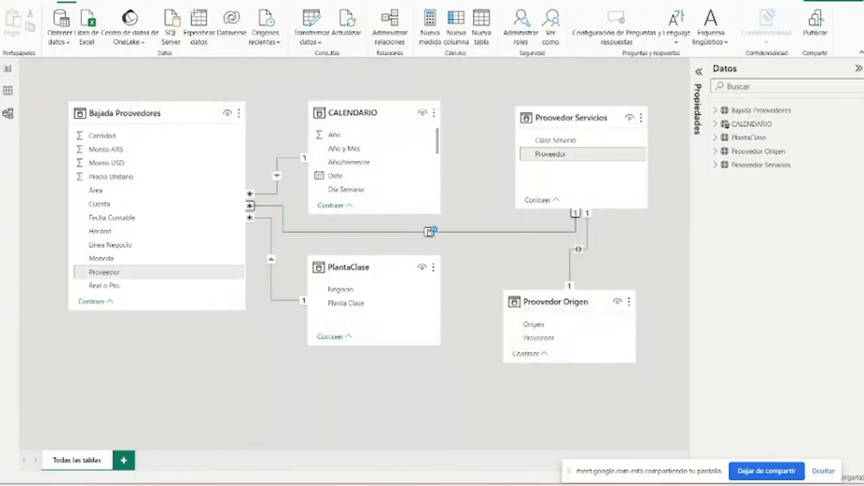
- Re-examine the Proveedor relationship between Bajada Proovedores and Proovedor Servicios, and shift CALENDARIO slightly toward Proovedor Servicios in the diagram
double_click(429, 232)
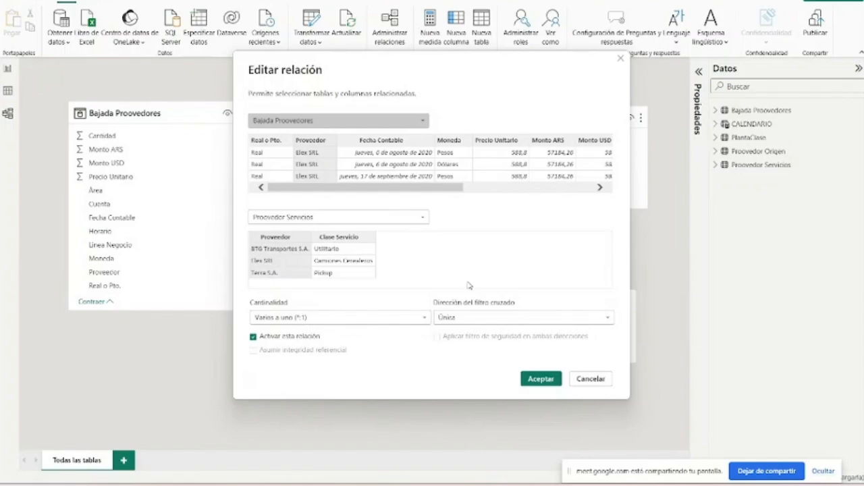
left_click(622, 59)
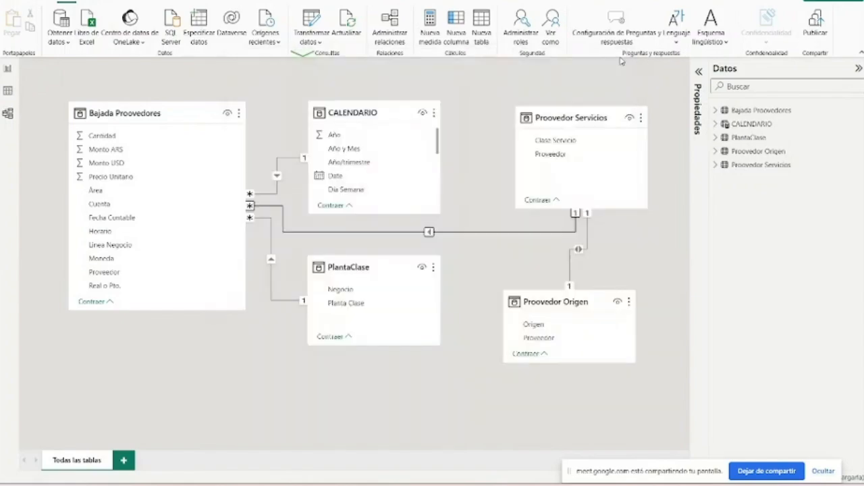
left_click(580, 158)
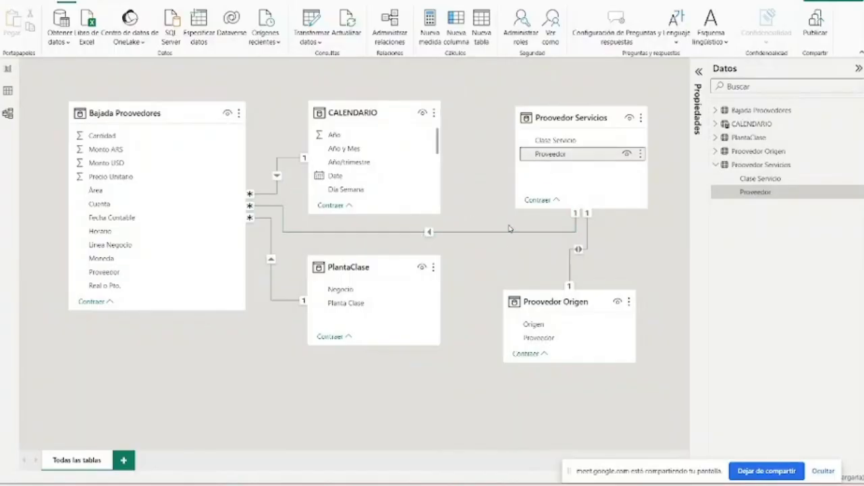
left_click(429, 232)
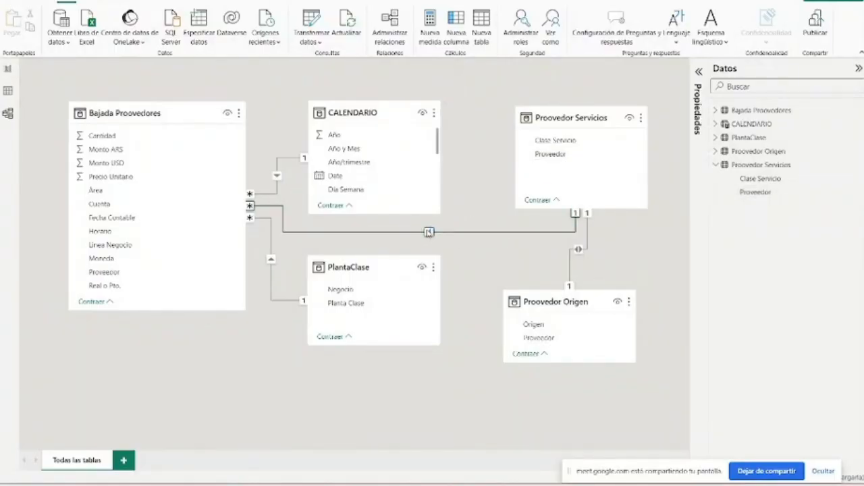
double_click(429, 232)
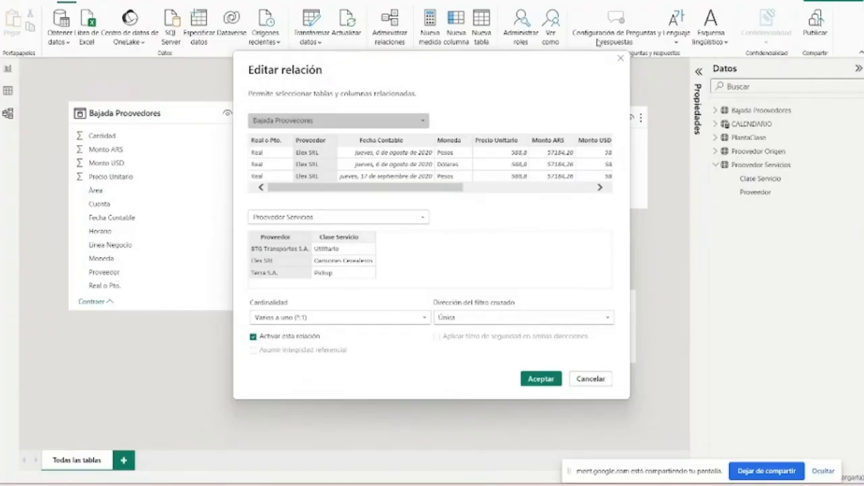
left_click(622, 59)
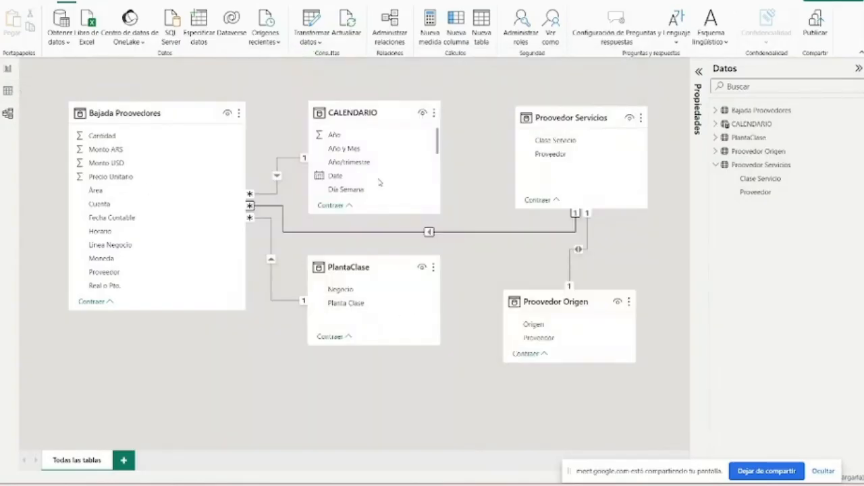
left_click(405, 115)
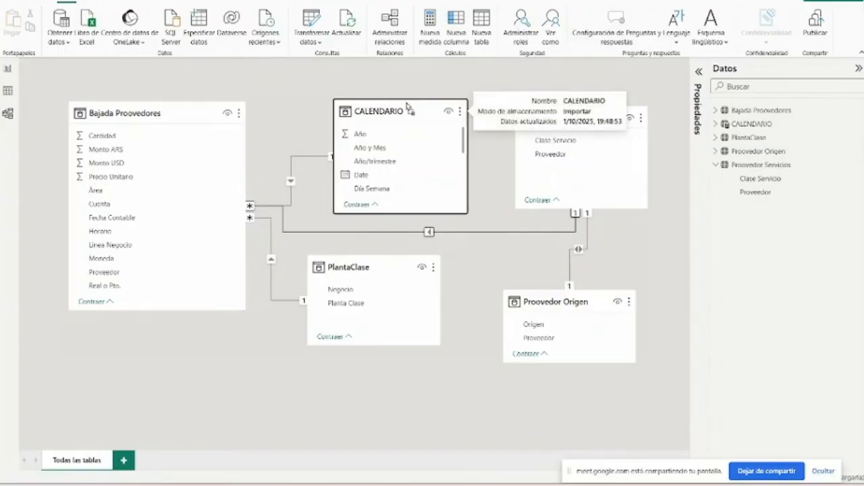
- Show the blank report page, and switch to the PowerPoint slide "Que es DAX y cuando utilizarlo"
left_click(8, 68)
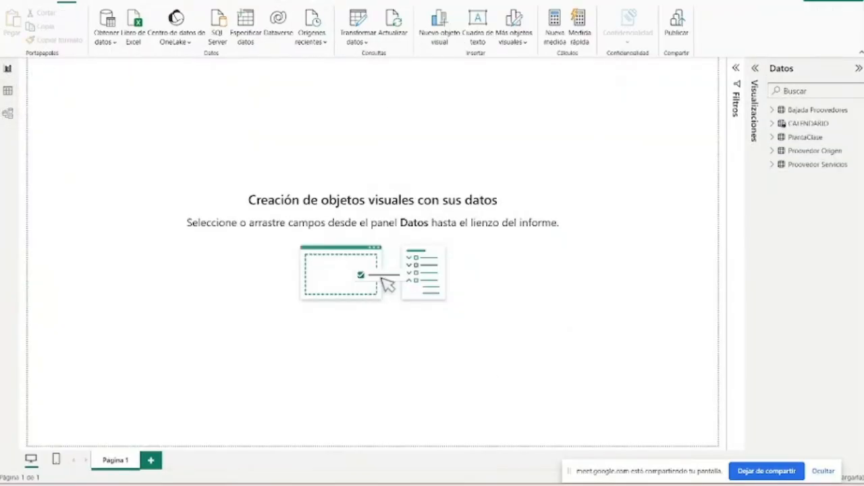
key("alt+Tab")
scroll(530, 276, "down", 2)
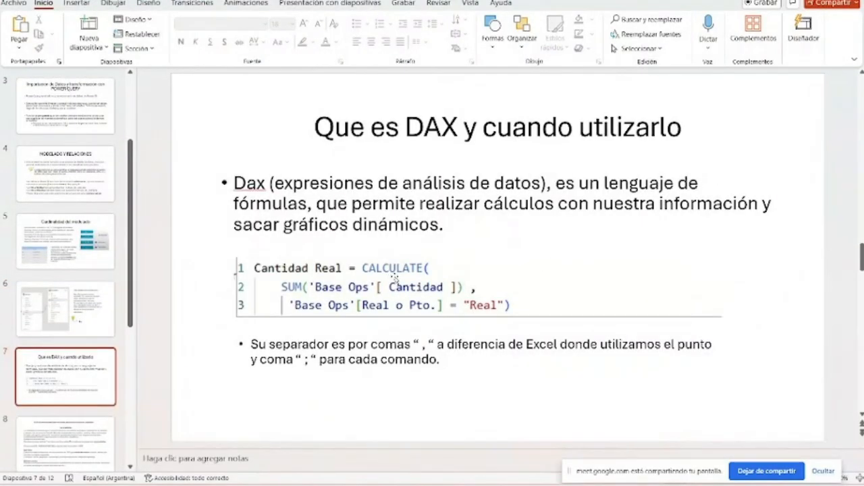
left_click(562, 437)
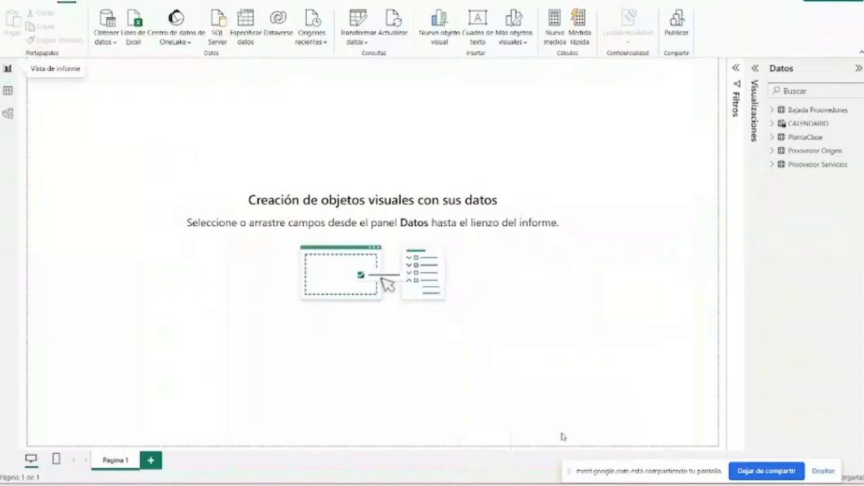
key("alt+Tab")
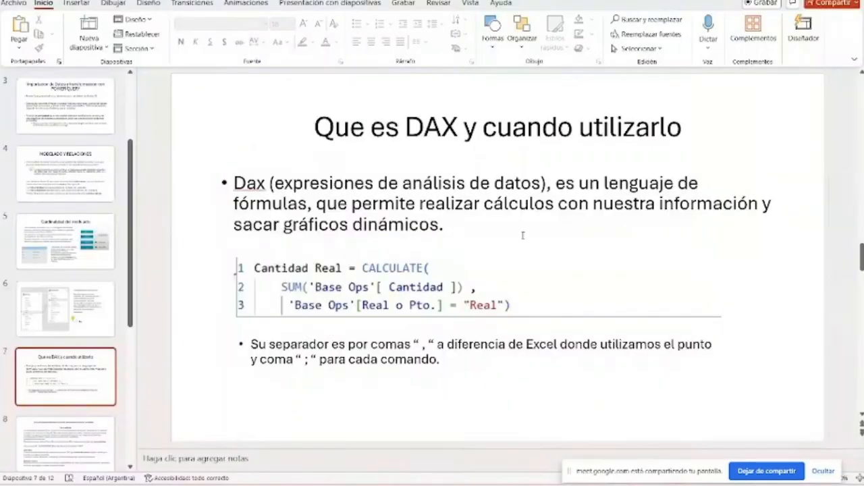
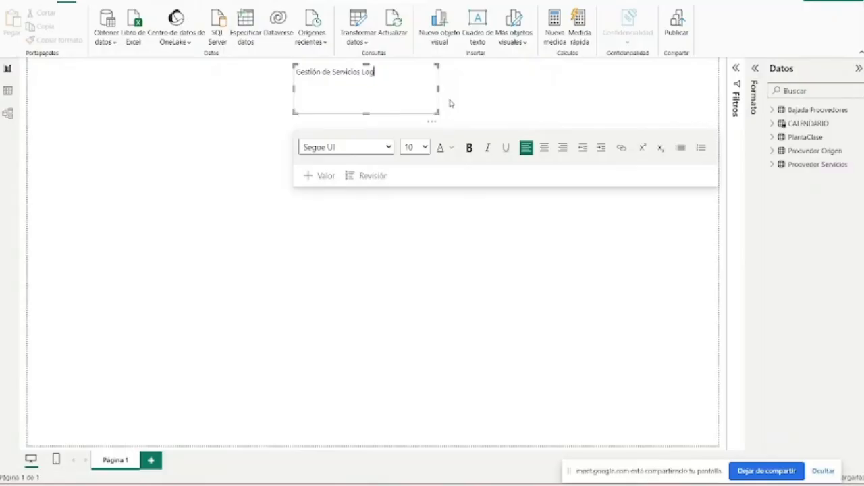
- Complete the text box title as "Gestión de Servicios de Transporte y Logística" and resize the box to a single line
key("BackSpace")
type("y")
type(" Logis")
type("tíca")
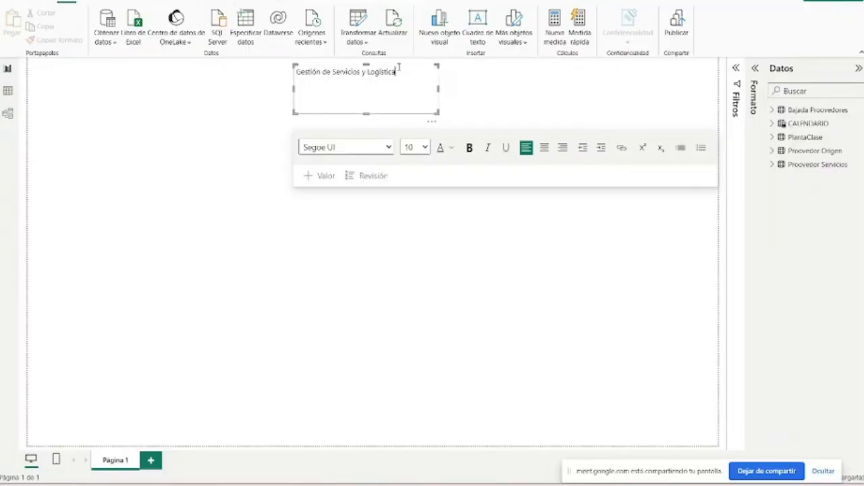
left_click(366, 72)
key("BackSpace")
type("de Trans")
type("porte")
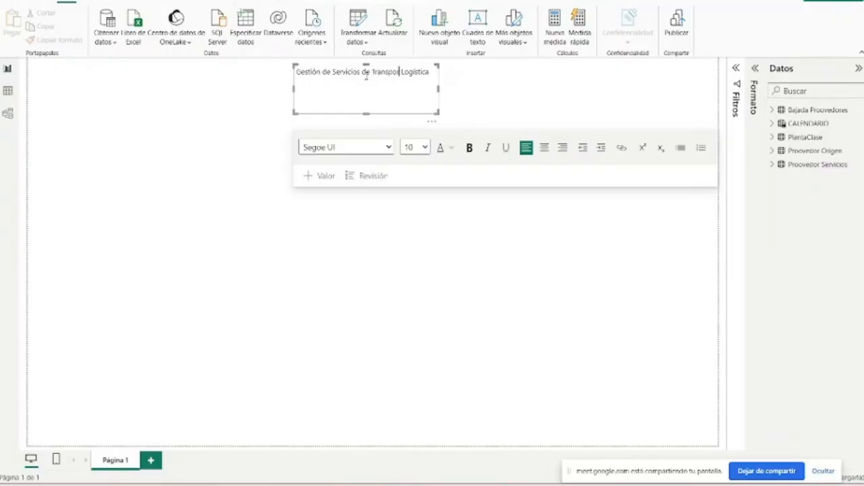
type(" y")
left_click_drag(439, 114, 451, 89)
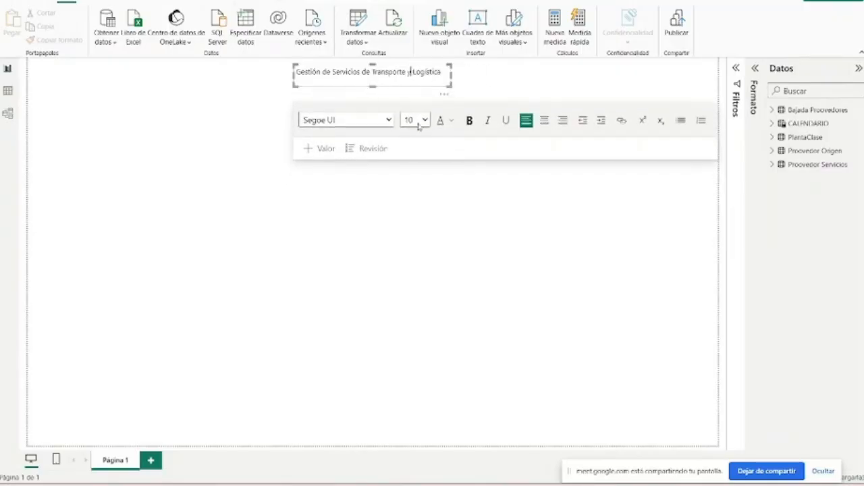
left_click(473, 82)
left_click(412, 67)
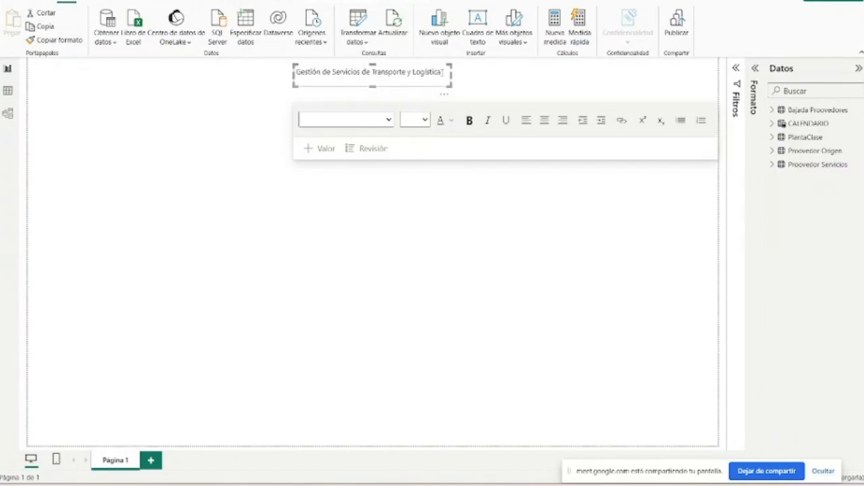
- Format the whole report title in bold at font size 16
left_click_drag(443, 72, 298, 79)
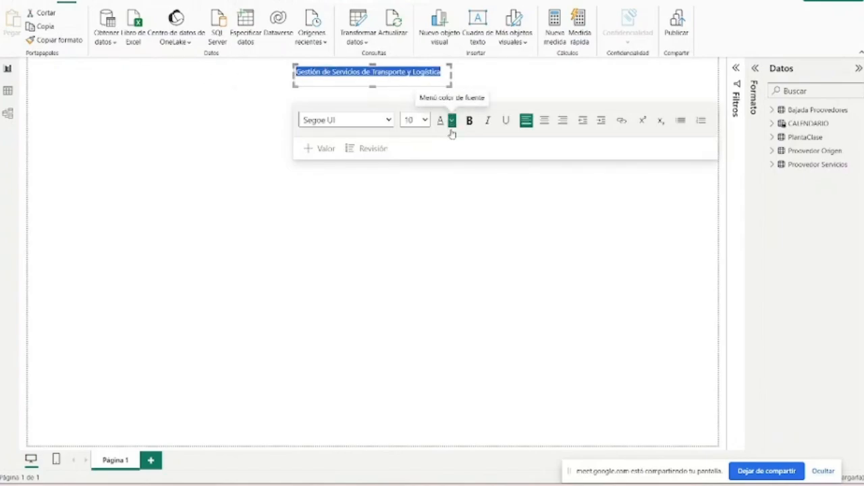
left_click(414, 119)
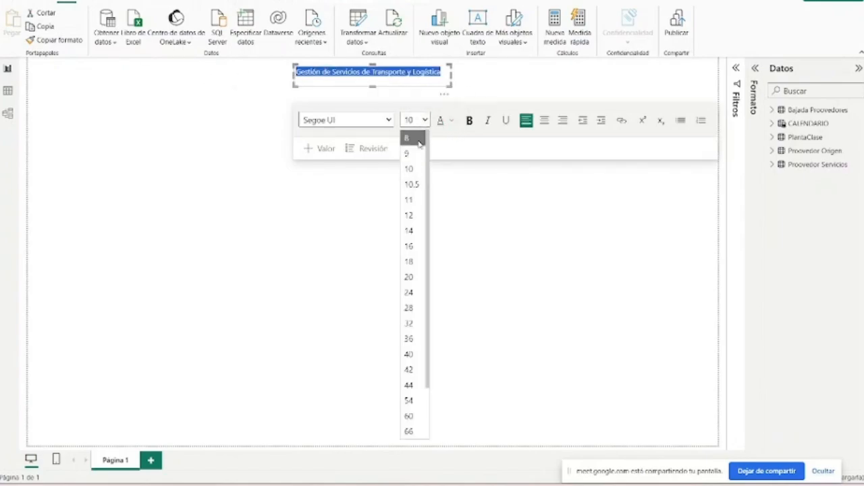
left_click(409, 262)
left_click(426, 120)
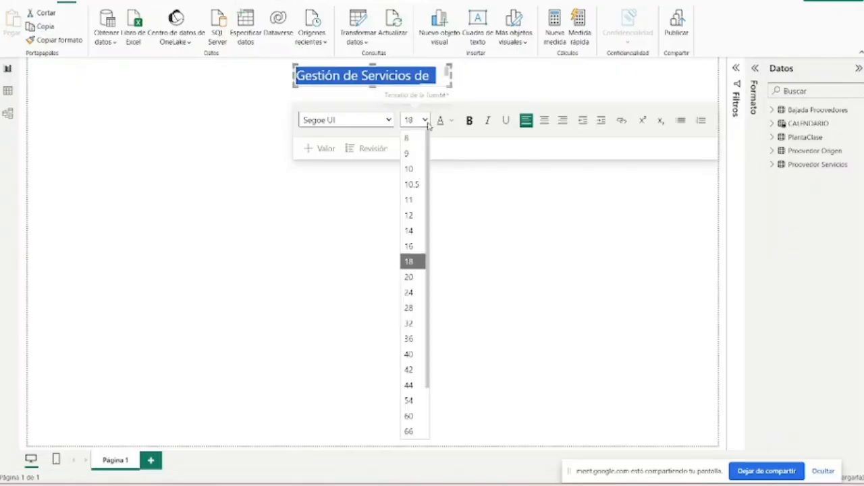
left_click(413, 246)
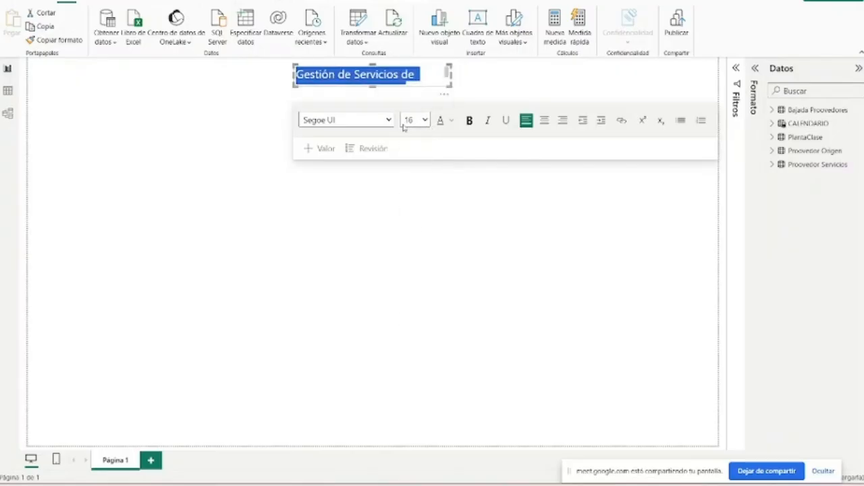
left_click(467, 121)
- Widen the title's text box so the title fits on one line, and place it centred along the page's upper edge
left_click(459, 101)
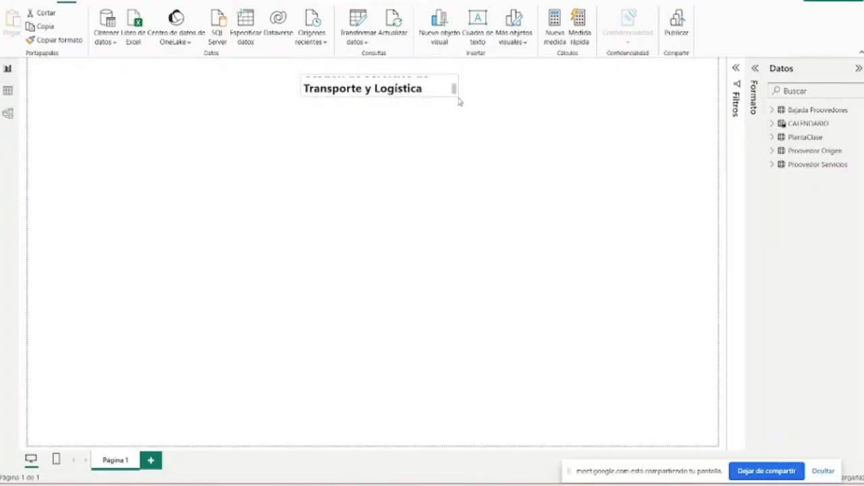
mouse_move(459, 99)
left_mouse_down()
mouse_move(445, 93)
mouse_move(472, 109)
left_mouse_up()
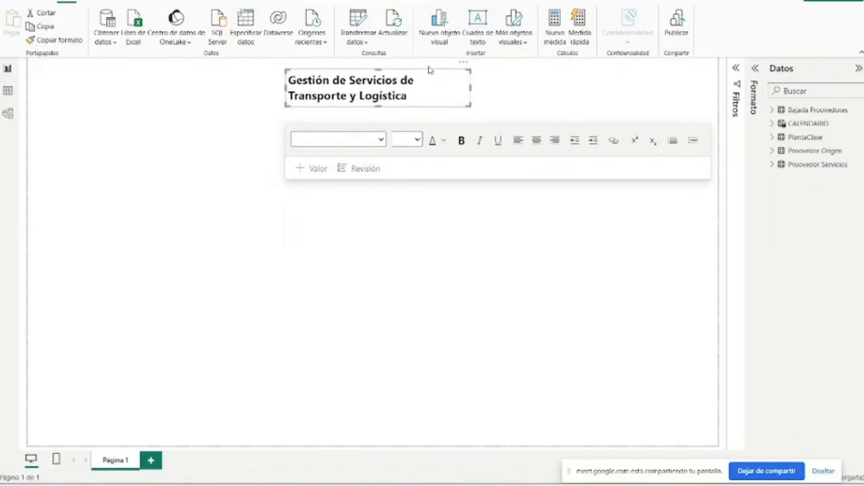
left_click_drag(431, 70, 436, 58)
left_click_drag(294, 95, 258, 80)
left_click(705, 85)
- Expand the Bajada Proovedores table's fields, rename its query as Base Ops in Power Query, and apply the change
left_click(757, 69)
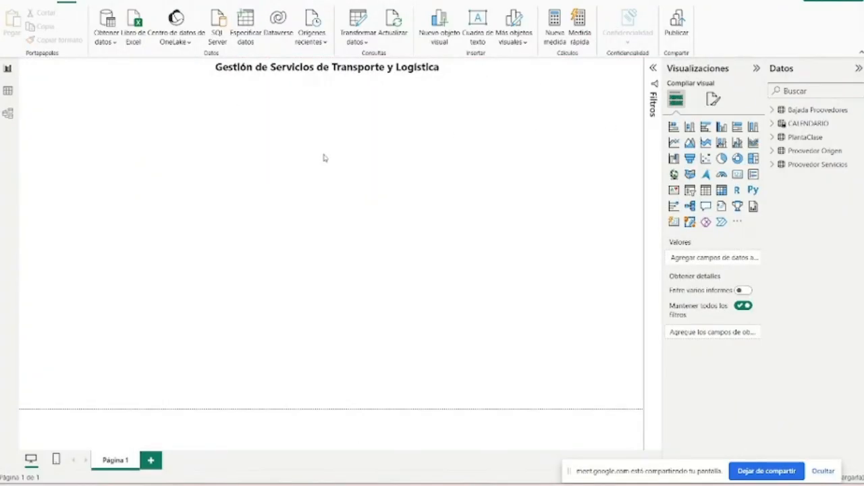
left_click(773, 110)
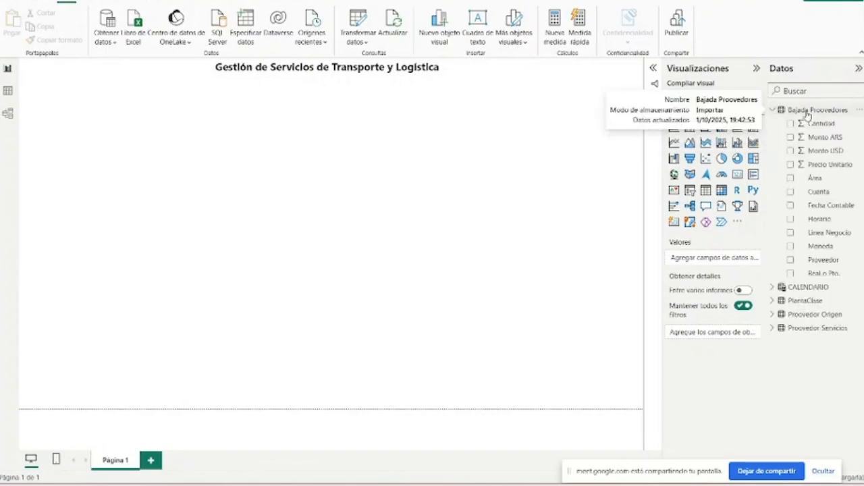
left_click(808, 112)
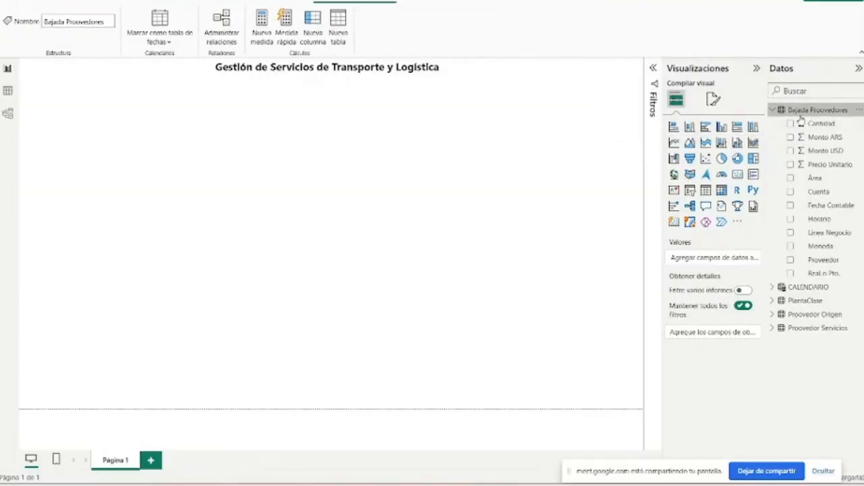
left_click_drag(765, 117, 727, 118)
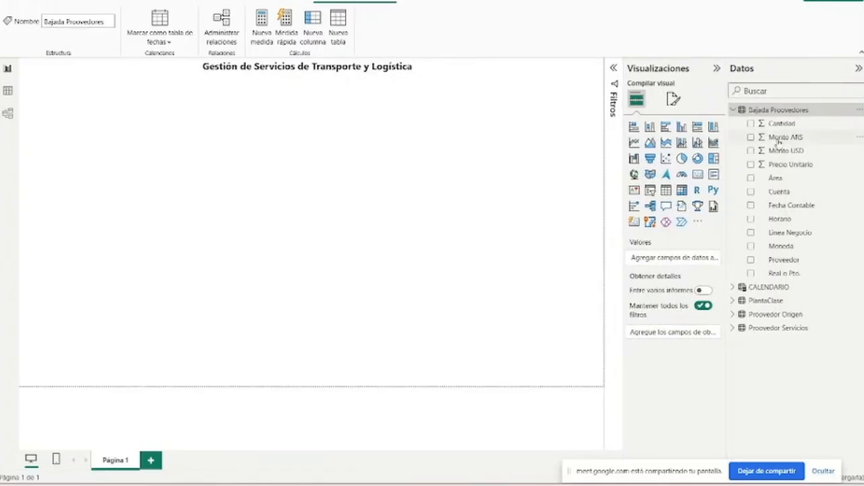
left_click(67, 2)
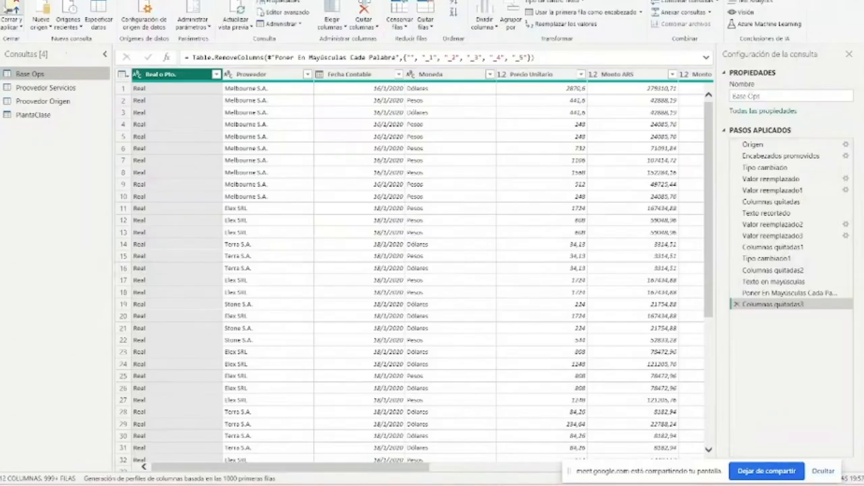
left_click(12, 10)
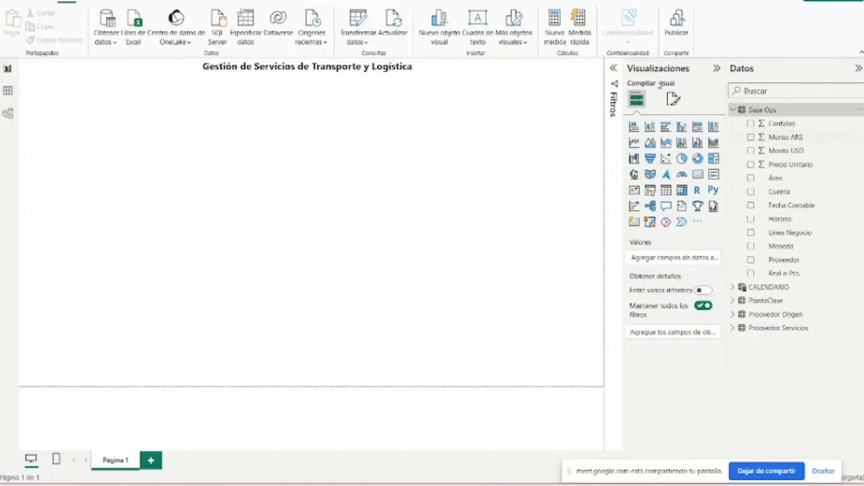
- Add an empty card visual in the upper-left area of the page and shrink it to a compact rectangle
left_click(699, 175)
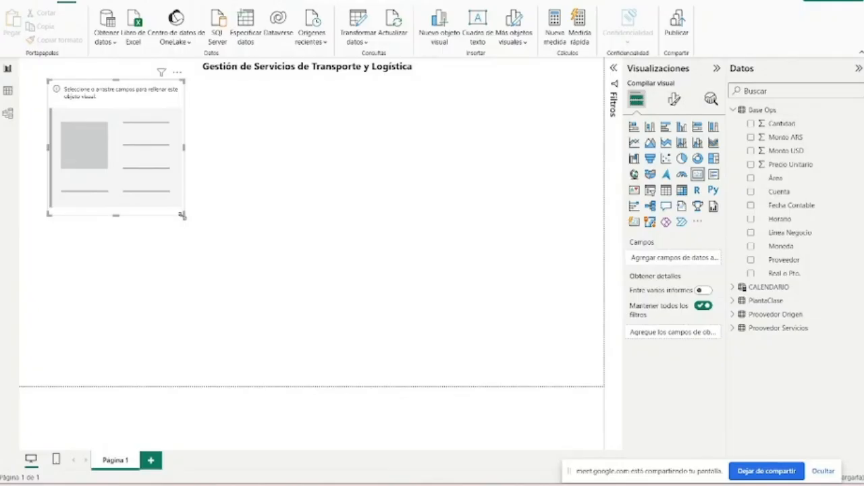
left_click_drag(185, 215, 205, 131)
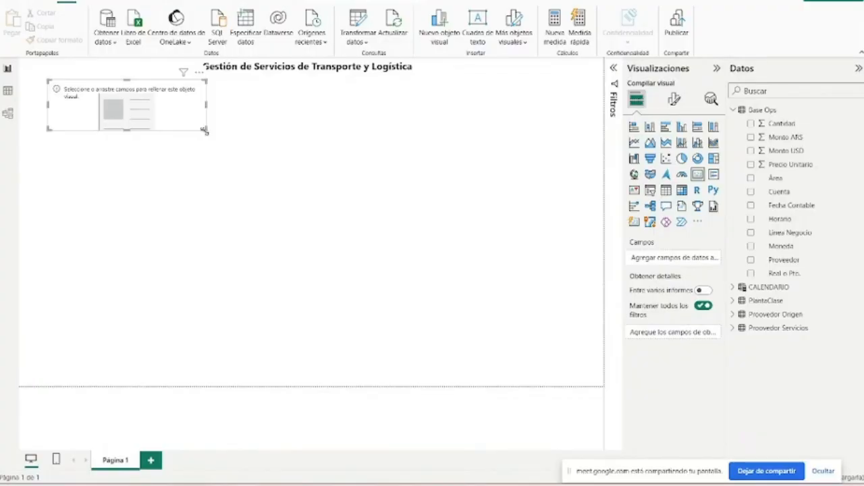
left_click_drag(205, 131, 182, 136)
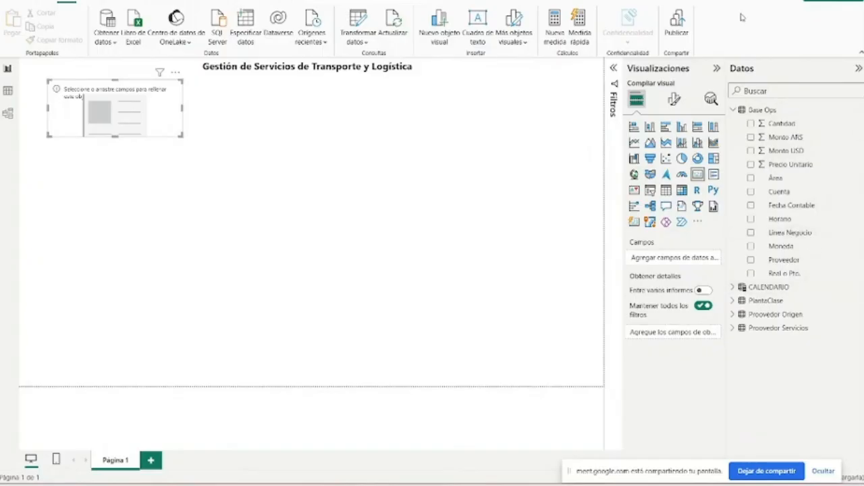
- Create a calculated table named Medida with nothing after the equals sign, discarding the ADDCOLUMNS suggestion
left_click(783, 111)
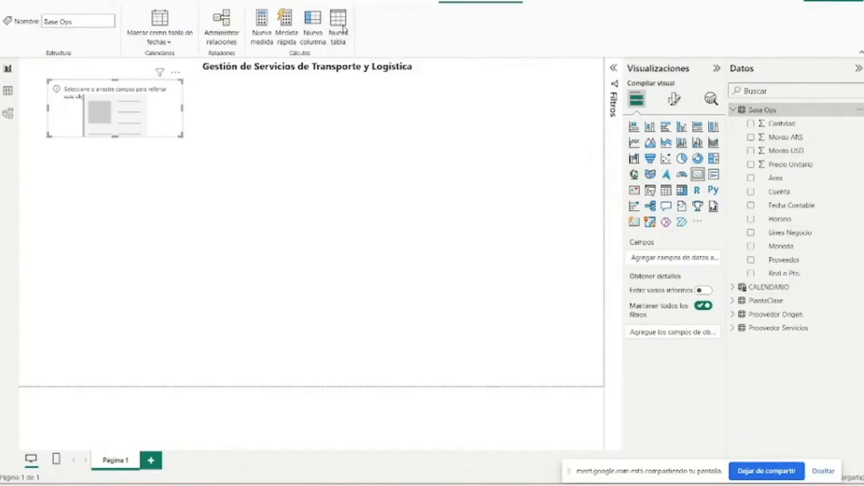
left_click(351, 42)
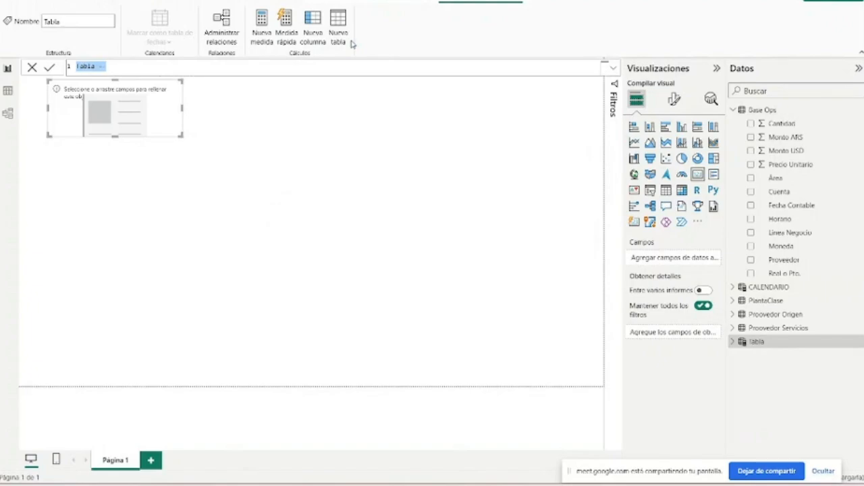
type("Medida")
key("BackSpace")
type("=")
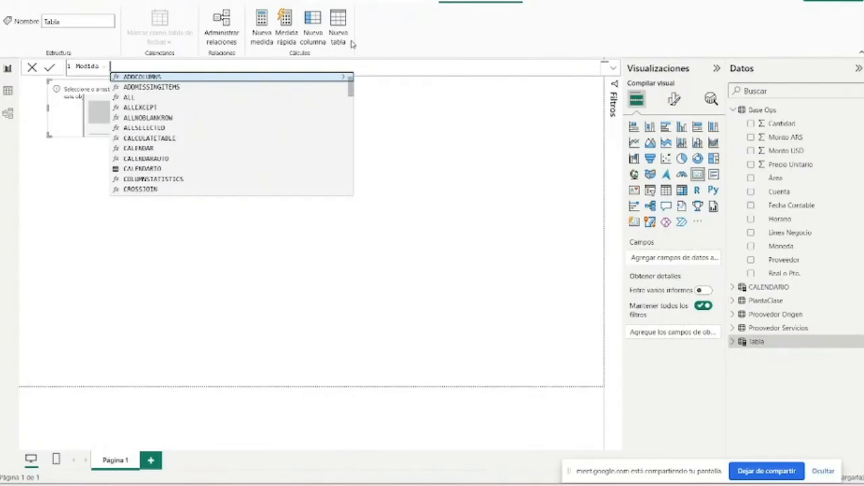
key("Tab")
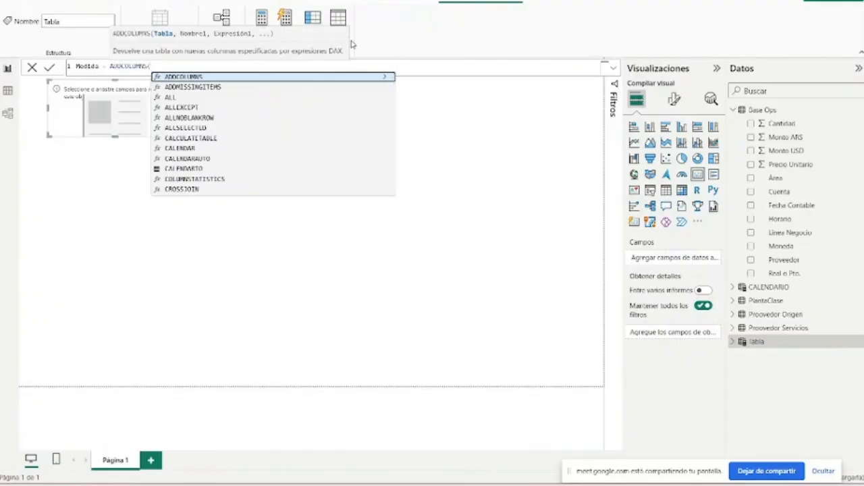
key("BackSpace")
key("BackSpace")
key("BackSpace")
key("BackSpace")
key("BackSpace")
key("BackSpace")
key("BackSpace")
key("BackSpace")
key("BackSpace")
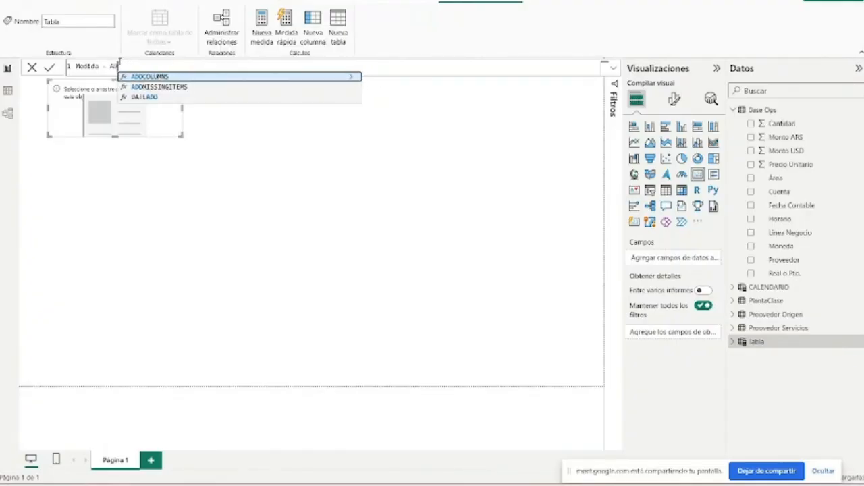
key("BackSpace")
key("BackSpace")
key("BackSpace")
key("Return")
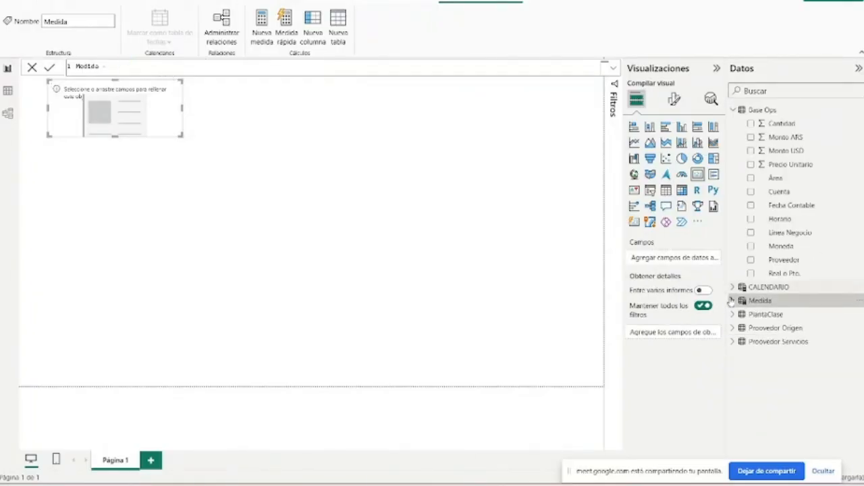
- Create a measure named Cant. Real in the Medida table and begin its formula with CALCULATE in the enlarged formula editor
left_click(732, 301)
left_click(739, 314)
left_click(806, 305)
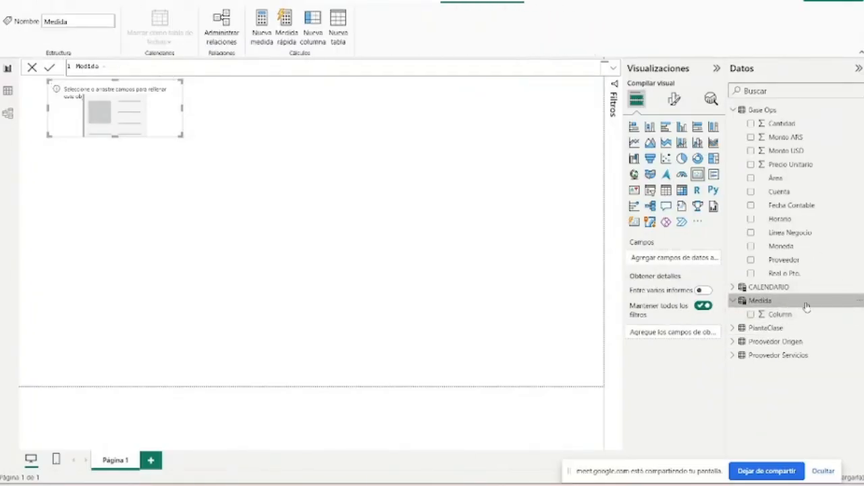
left_click(262, 27)
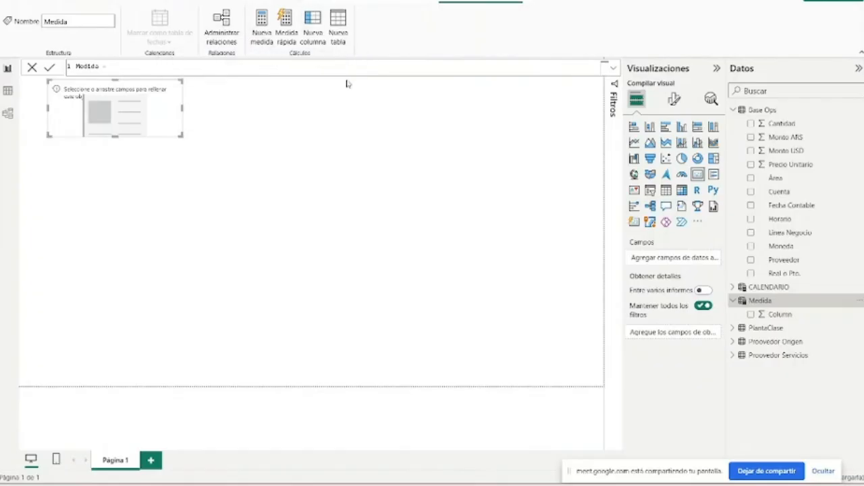
left_click(613, 70)
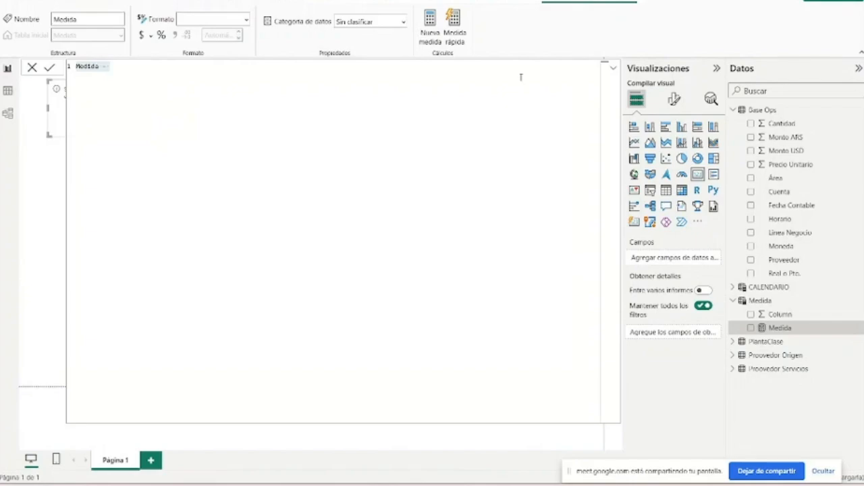
left_click(187, 80)
left_click_drag(110, 66, 63, 78)
key("BackSpace")
type("Cant. Rea")
type("= CALCULATE(")
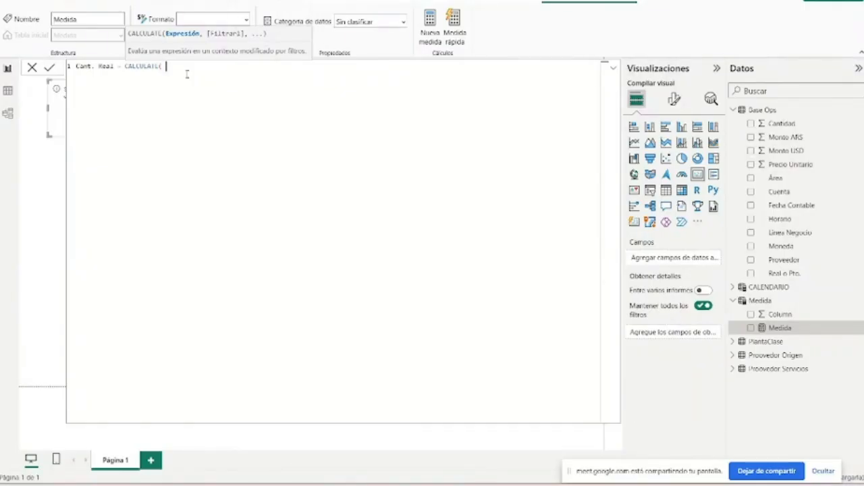
- Enter SUM of the Base Ops column Monto ARS as the CALCULATE expression in the Cant. Real formula
type("SU")
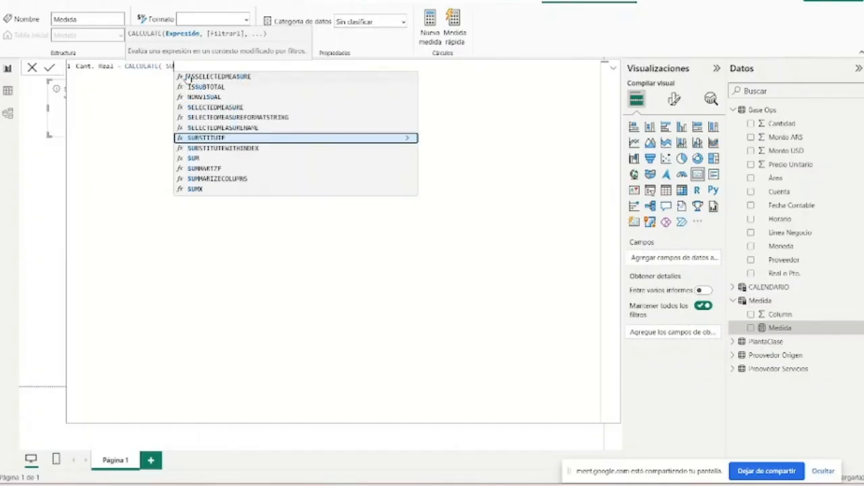
type("M( ")
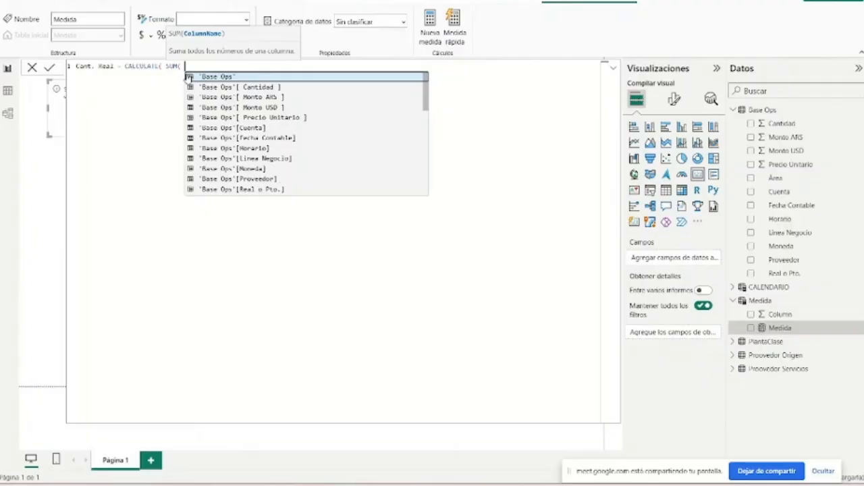
type("Mont")
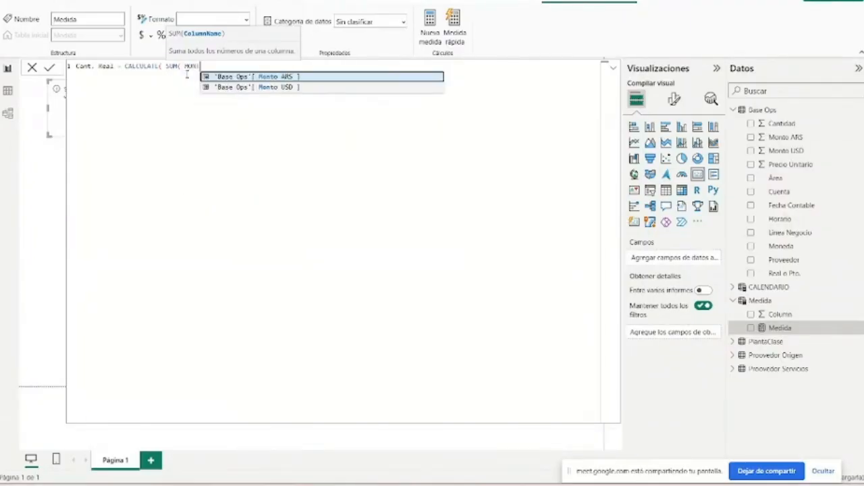
key("Tab")
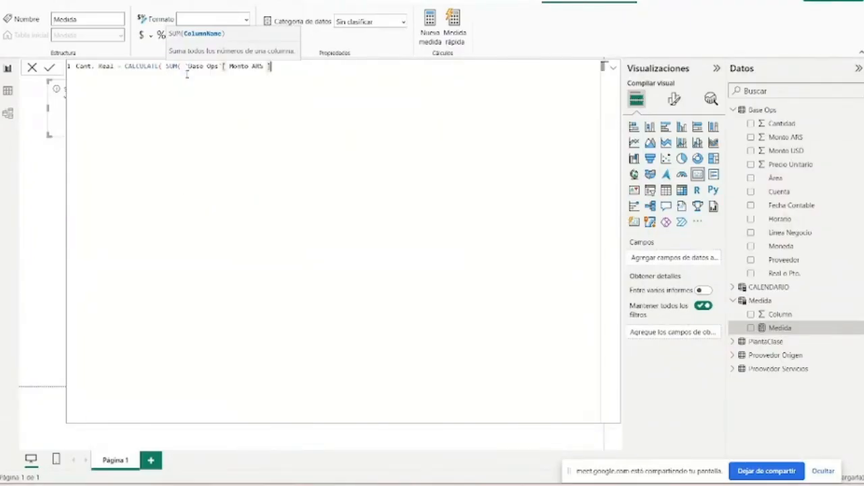
type(")")
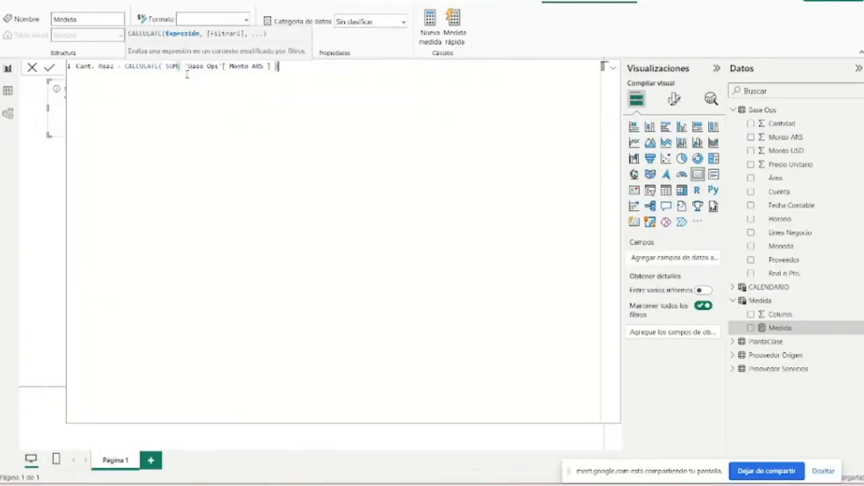
type(" ,")
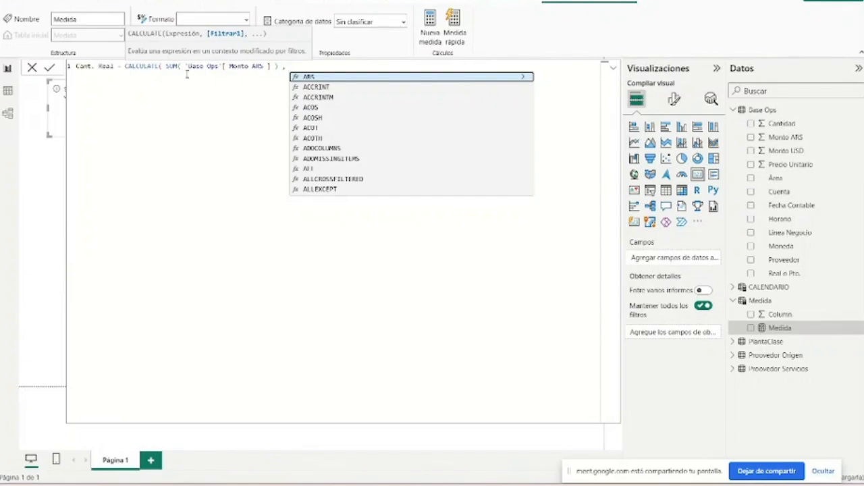
- Filter the Cant. Real calculation to rows where the Base Ops column Real o Pto. equals "Real" and commit the measure
type("REAL")
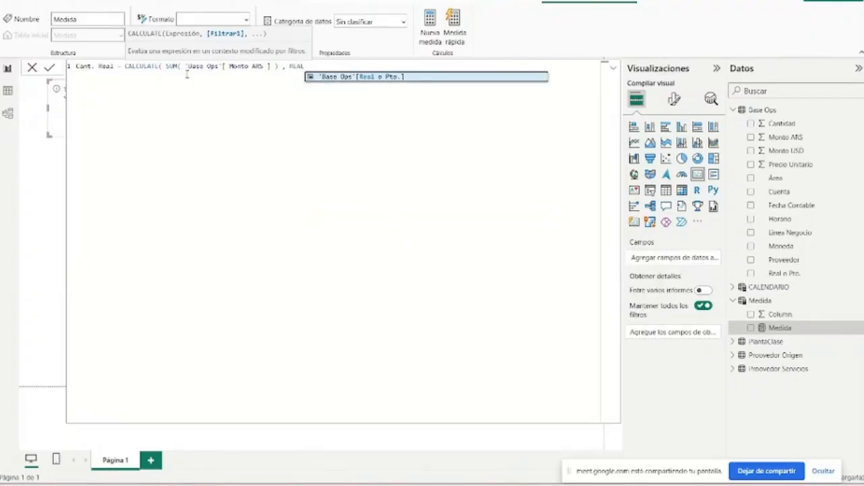
key("Tab")
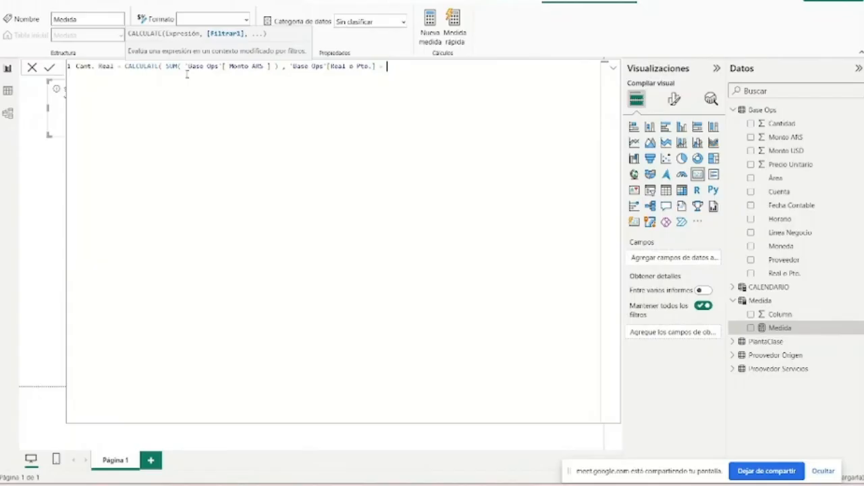
type("= \"Real\"")
key("Return")
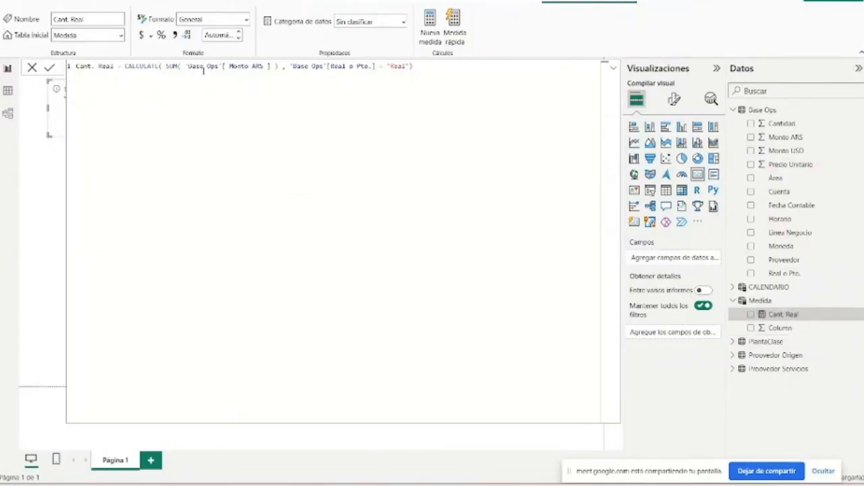
- Try line breaks before SUM in the Cant. Real formula and restore it to a single line
left_click(166, 66)
left_click(173, 66)
key("shift+Return")
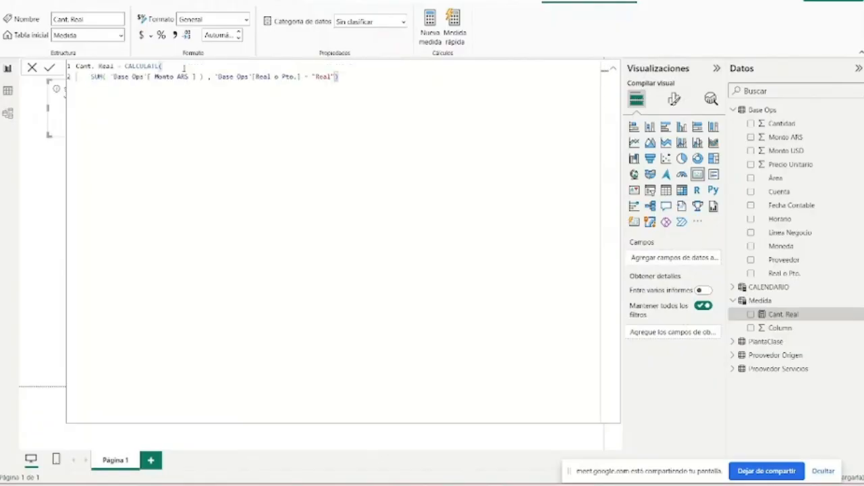
key("shift+Return")
key("shift+Return")
key("shift+Return")
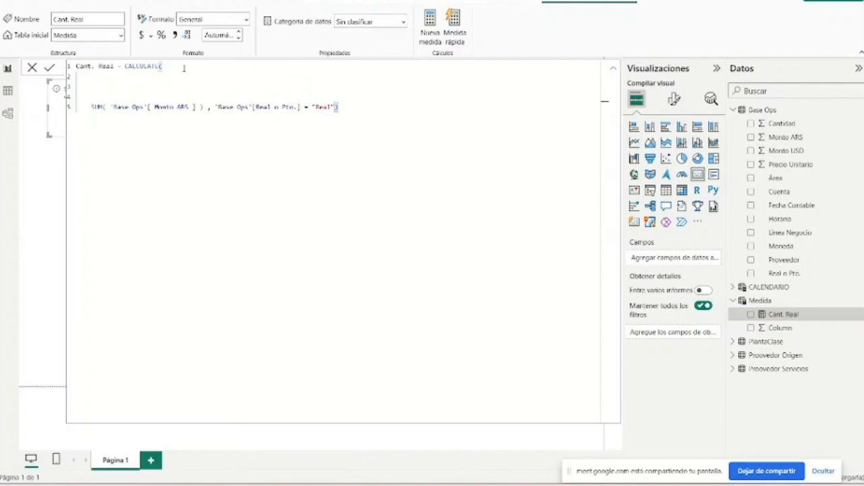
key("BackSpace")
key("BackSpace")
key("BackSpace")
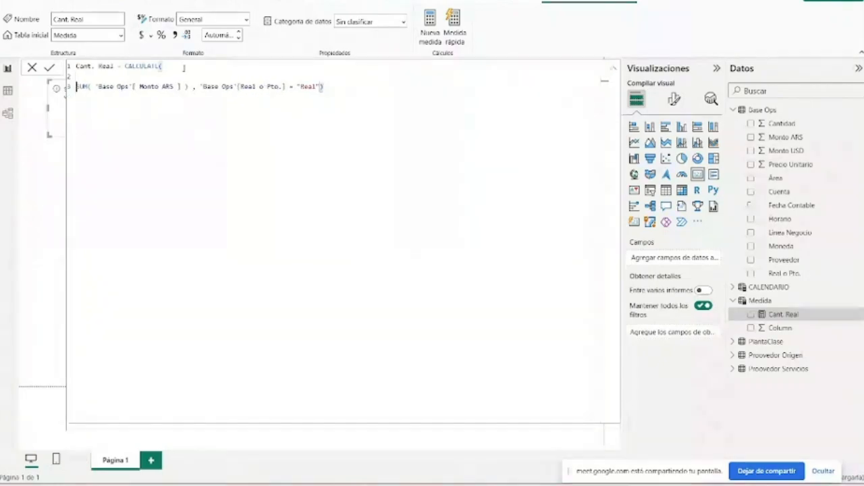
key("BackSpace")
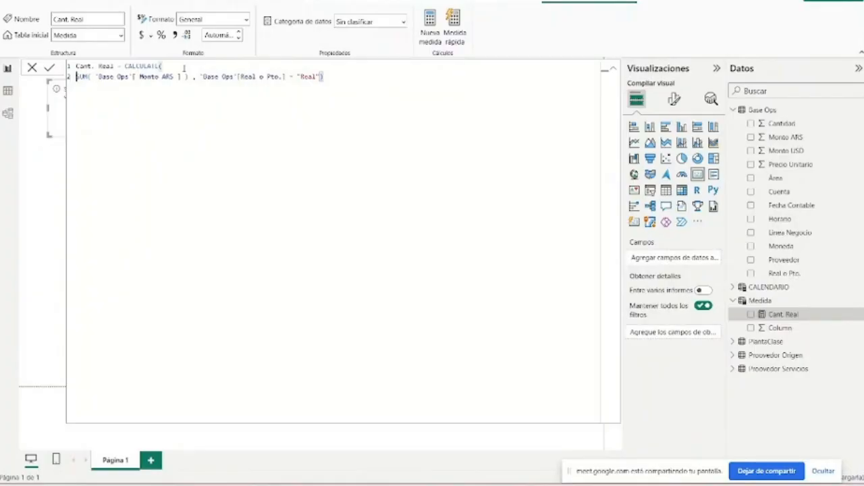
key("BackSpace")
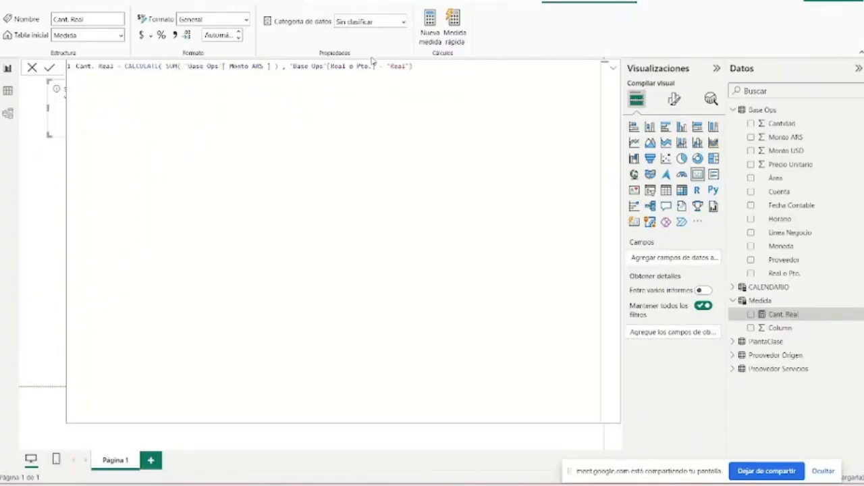
- Collapse the formula editor, add Cant. Real to the card, and enlarge and move the card to the page's upper-right corner
left_click(612, 69)
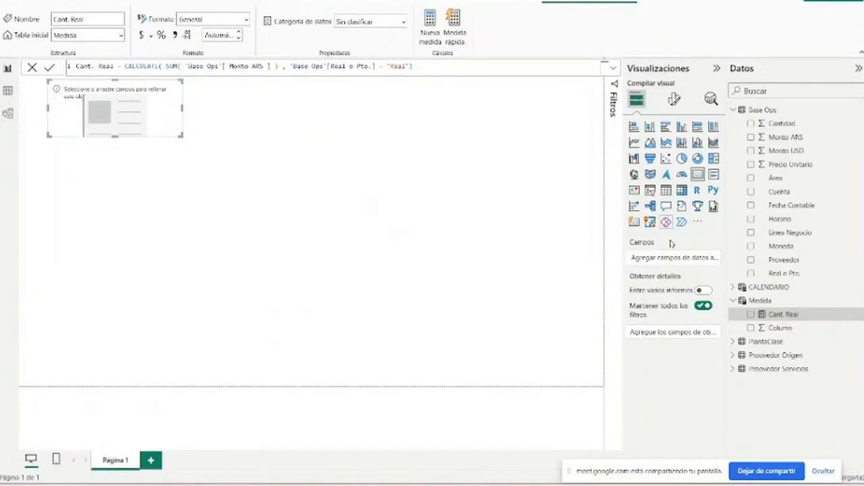
left_click(751, 315)
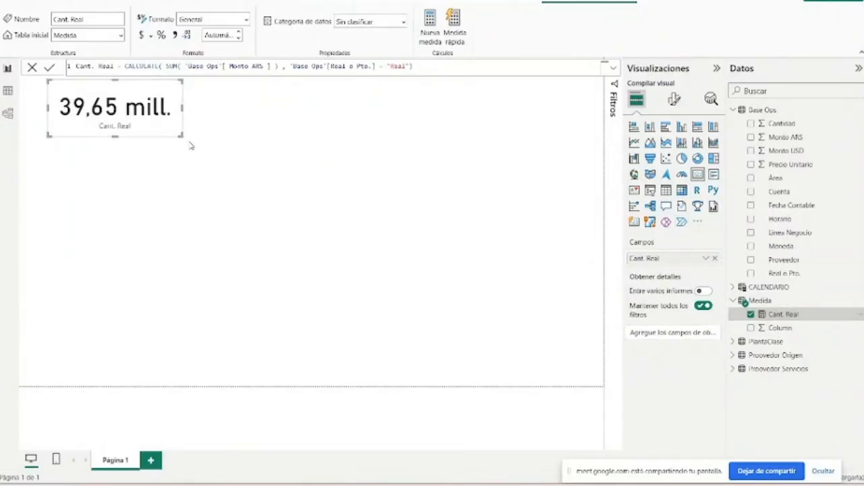
left_click_drag(179, 136, 583, 160)
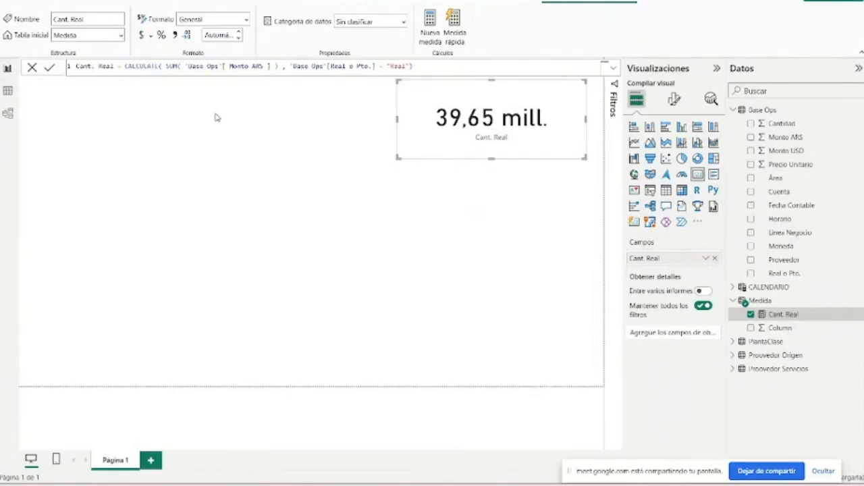
left_click_drag(411, 110, 431, 110)
left_click(333, 115)
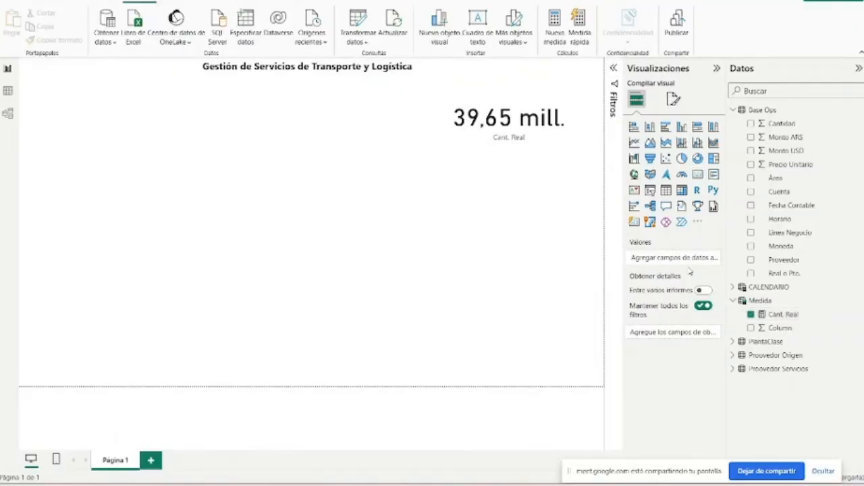
- Create another measure in the Medida table and name it Cantidad Real
left_click(780, 317)
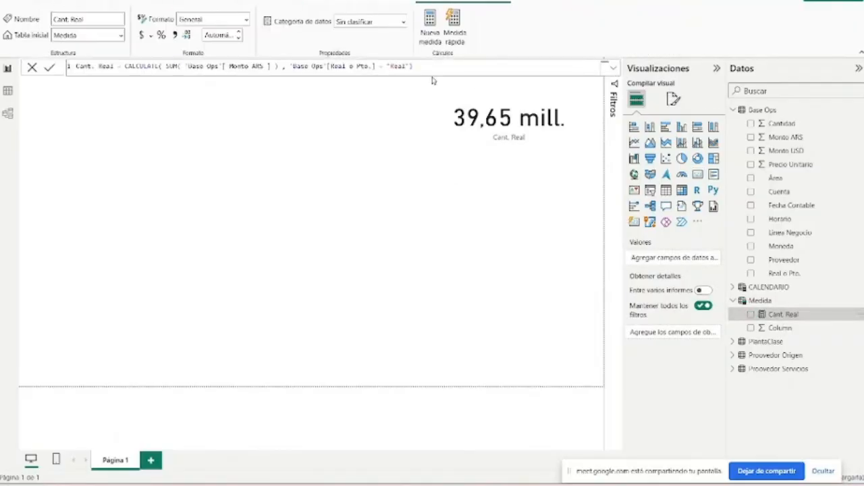
left_click_drag(413, 66, 13, 54)
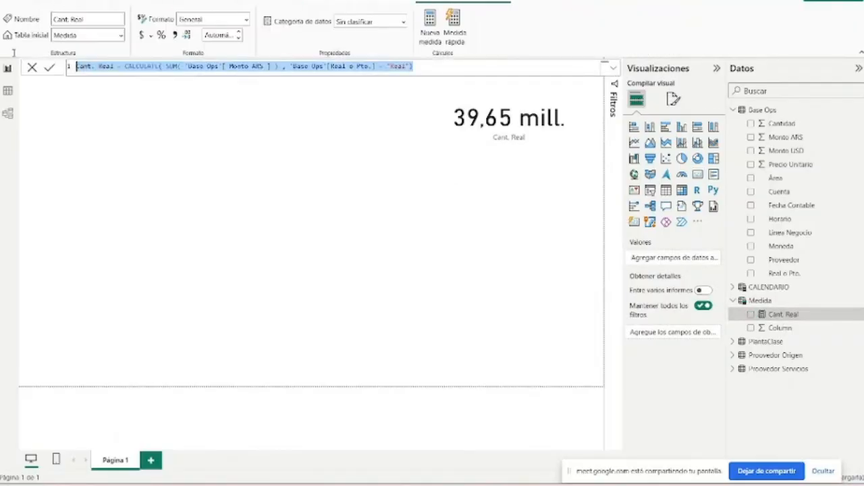
left_click(509, 237)
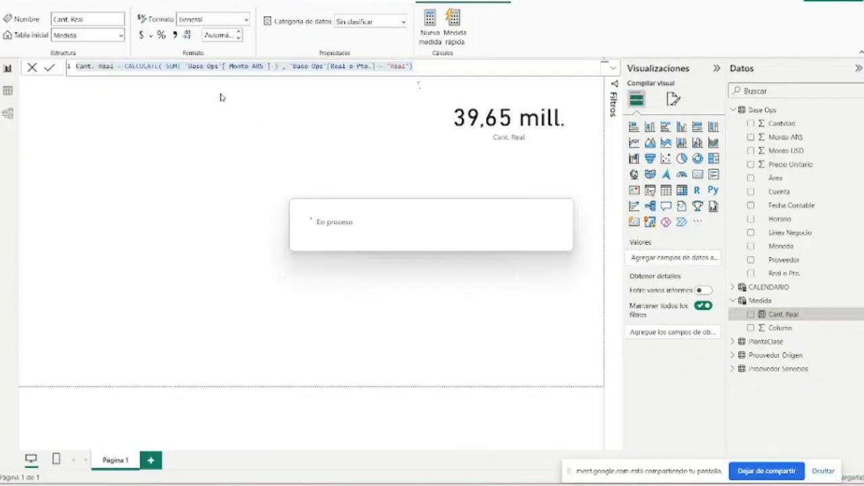
left_click_drag(102, 66, 72, 73)
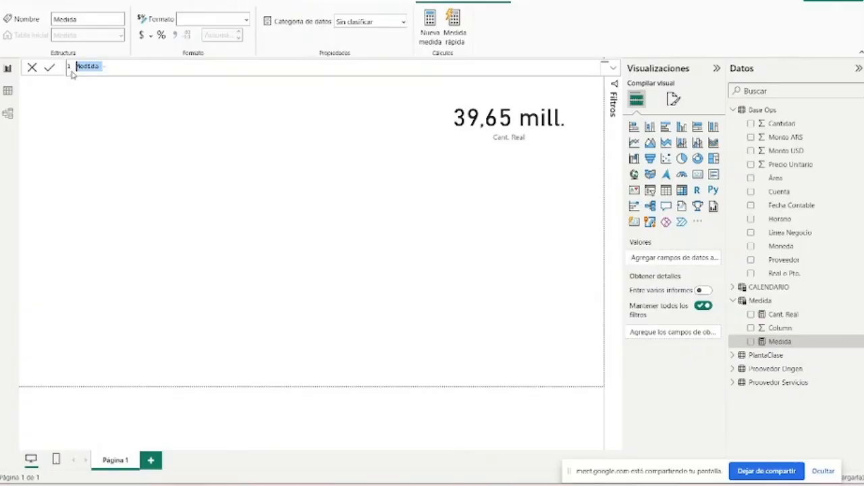
key("BackSpace")
type("Cantidad Real =")
- Begin the Cantidad Real formula with CALCULATE and the SUM of the Base Ops column Cantidad
left_click(172, 66)
type("CALCULATE(")
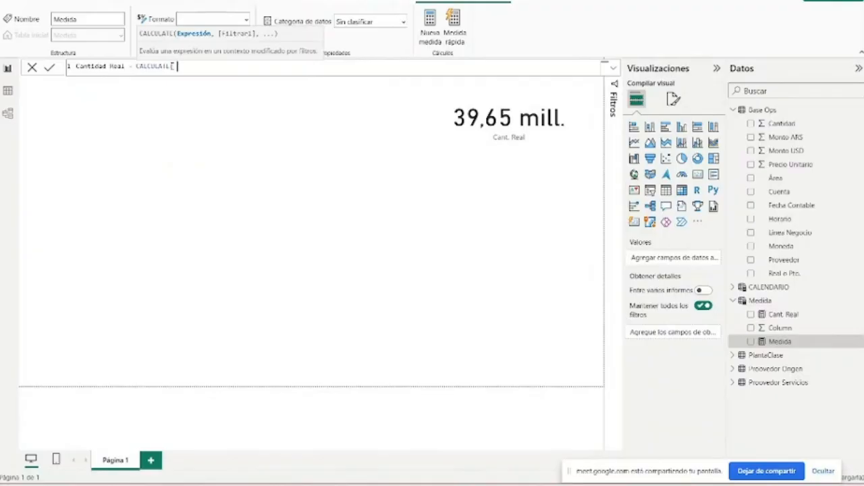
type(" SUM(")
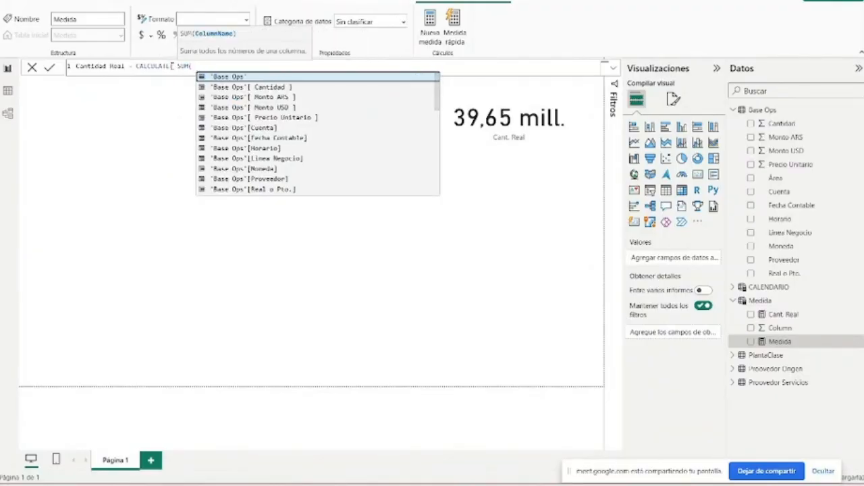
type(" 'Base Ops'[ Cantidad ]")
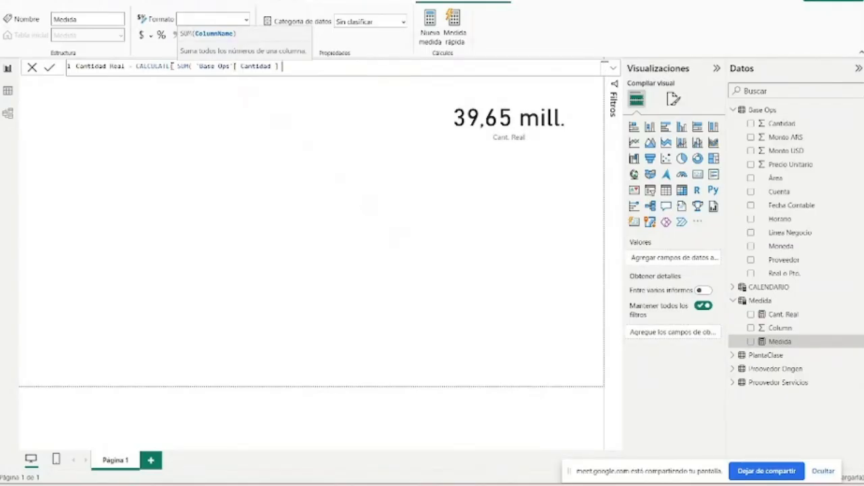
type(")")
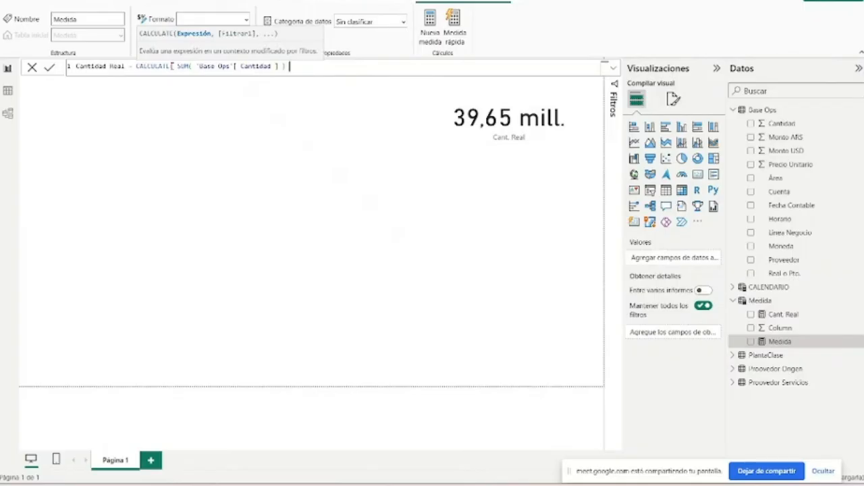
type(", ")
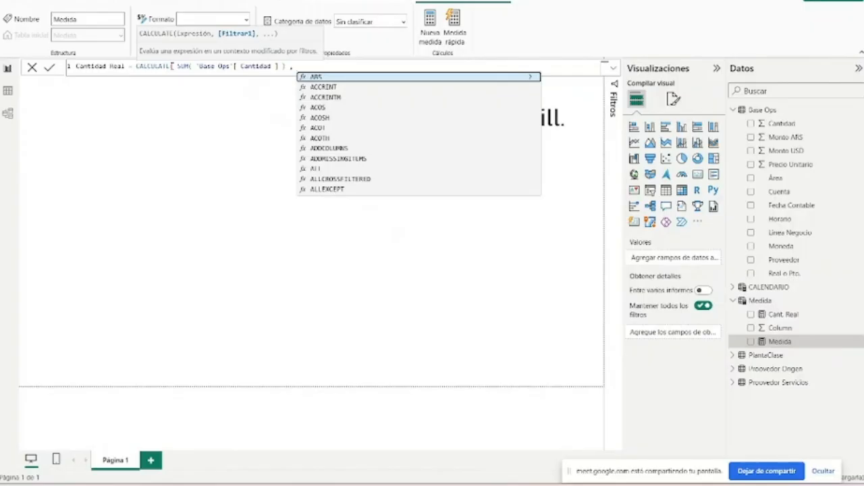
type("'Base Ops'[Real o Pto.] ")
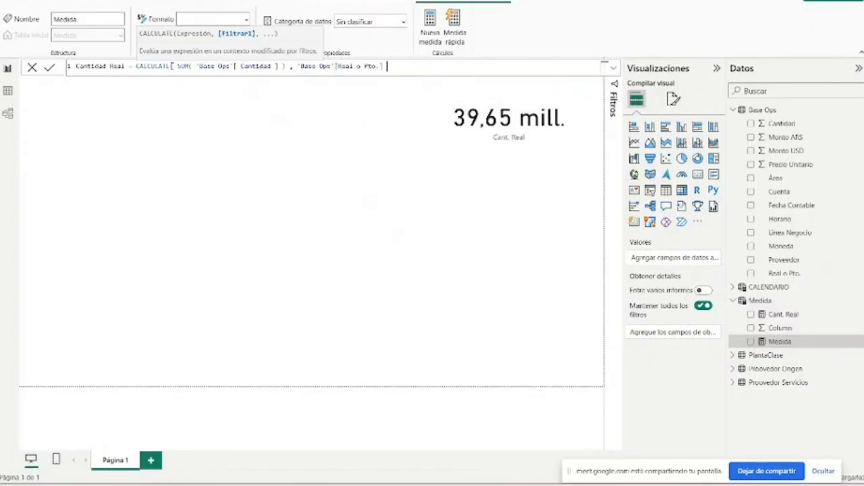
type("= 'Real\")")
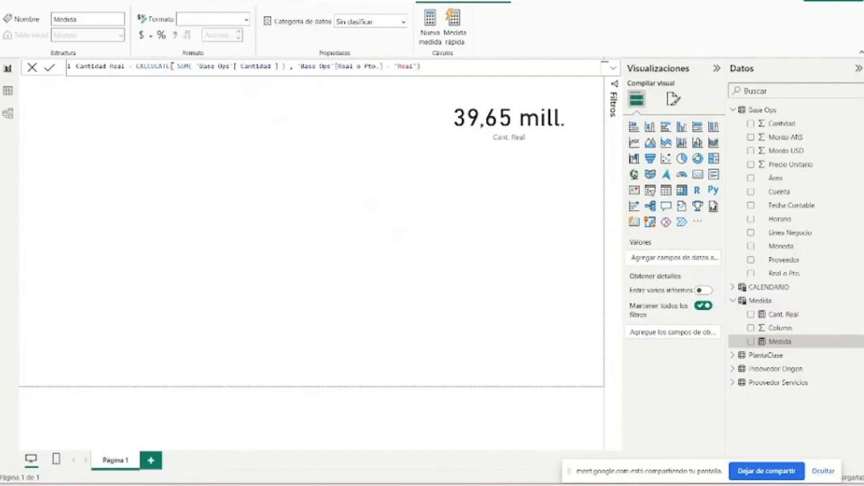
- Add the filter 'Base Ops'[Real o Pto.] = "Real" to the Cantidad Real formula and commit the measure
key("Return")
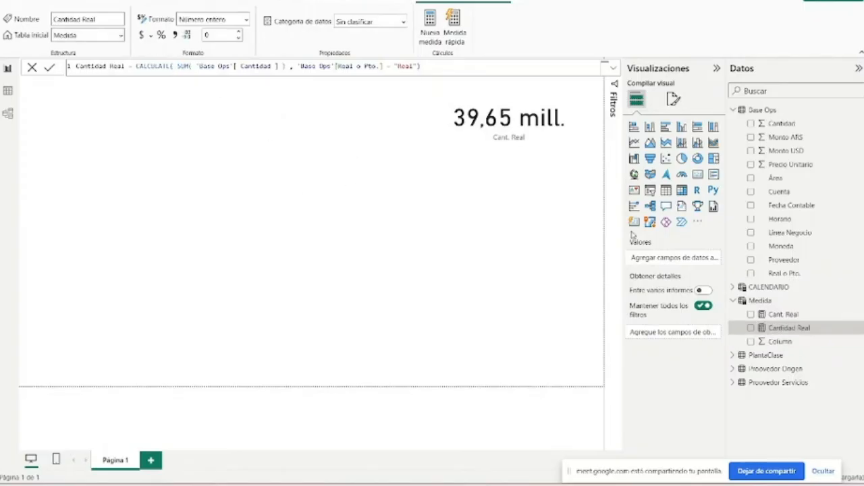
- Duplicate the Cant. Real card and place the copy in the upper-left area of the page
left_click(341, 172)
left_click(478, 121)
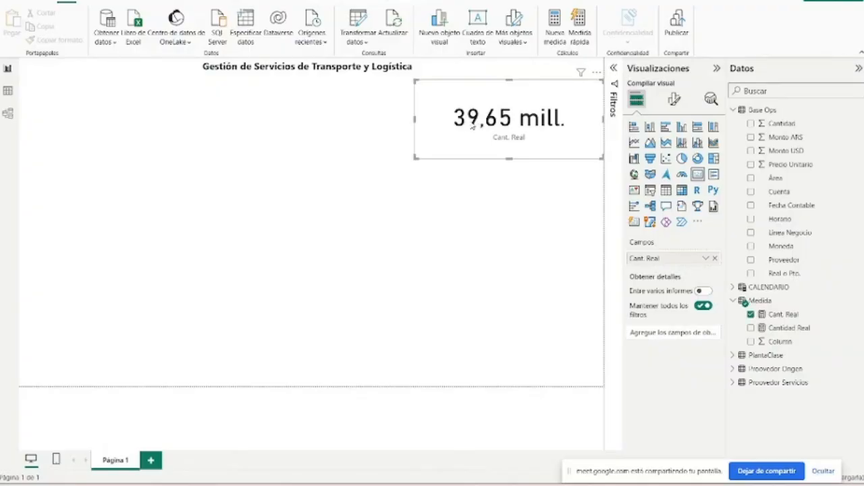
key("ctrl+c")
key("ctrl+v")
left_click_drag(199, 114, 122, 147)
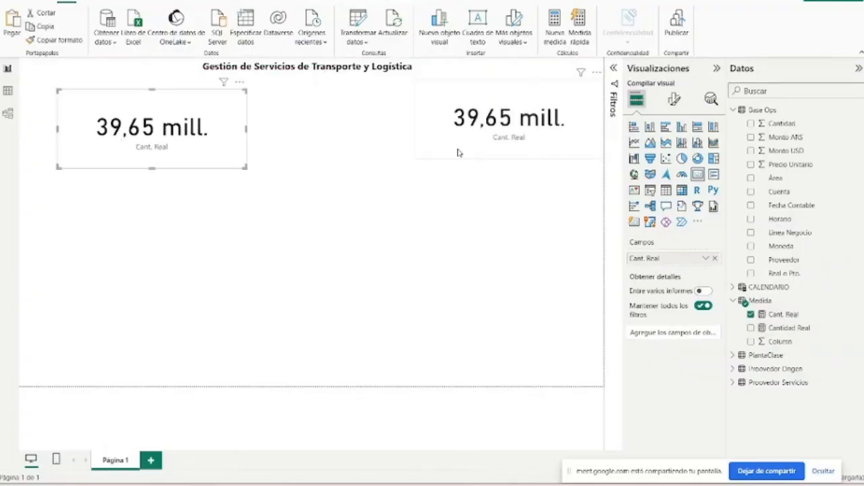
left_click(540, 128)
left_click(674, 99)
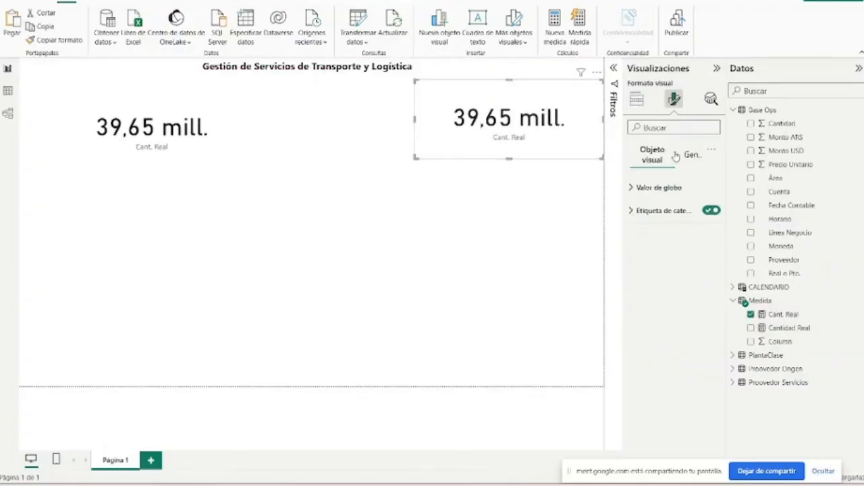
left_click(636, 101)
- Rename the Cant. Real measure to Monto. Real in its formula and commit the change
left_click(783, 329)
left_click(782, 315)
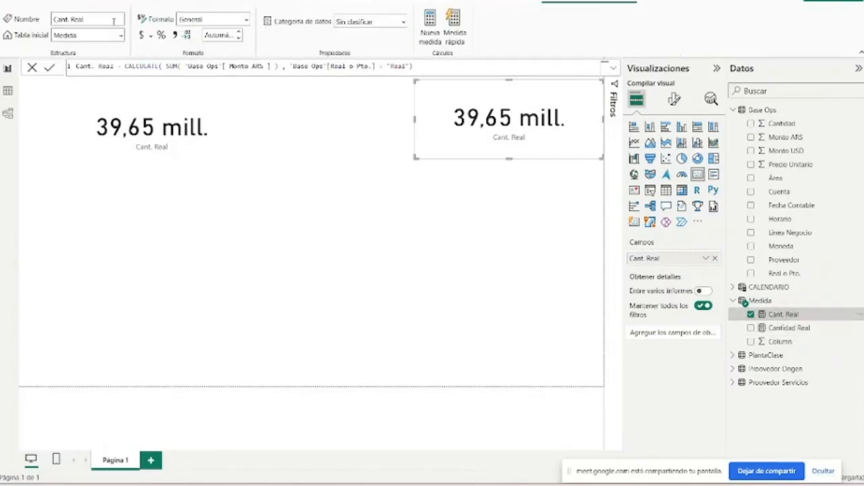
double_click(90, 66)
type("Monto")
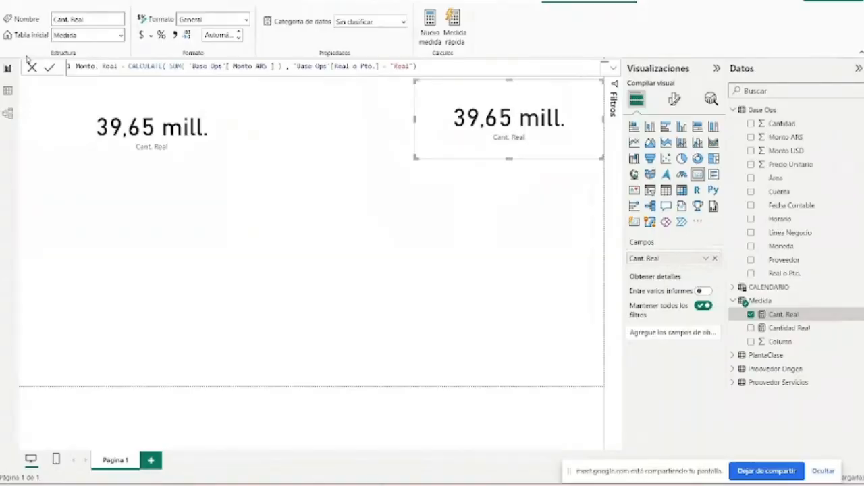
key("Return")
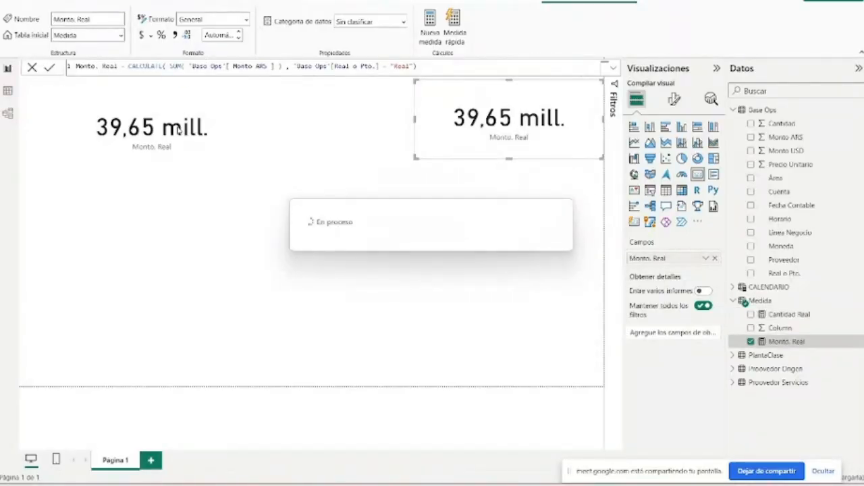
- Replace the Monto. Real field of the copied card with the Cantidad Real measure
left_click(179, 132)
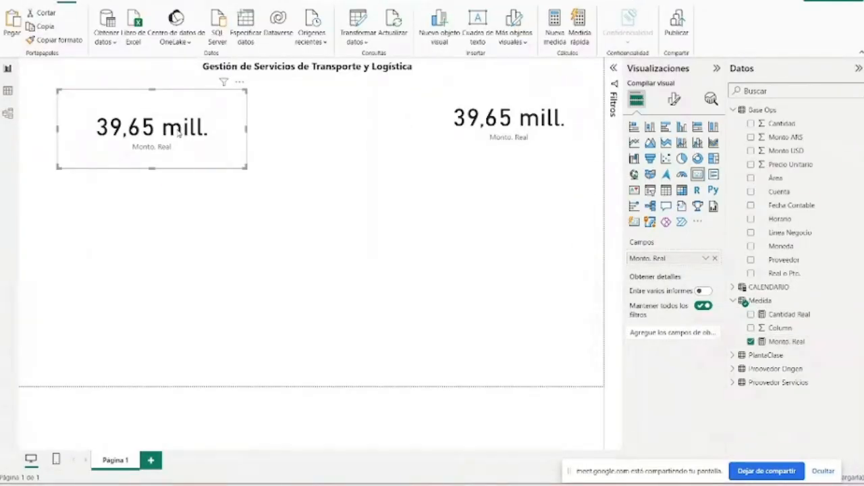
left_click(790, 314)
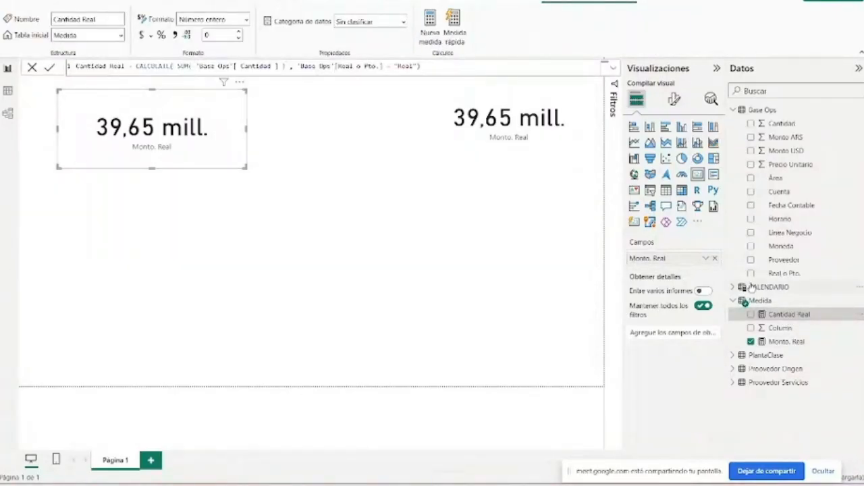
left_click(714, 258)
left_click(750, 314)
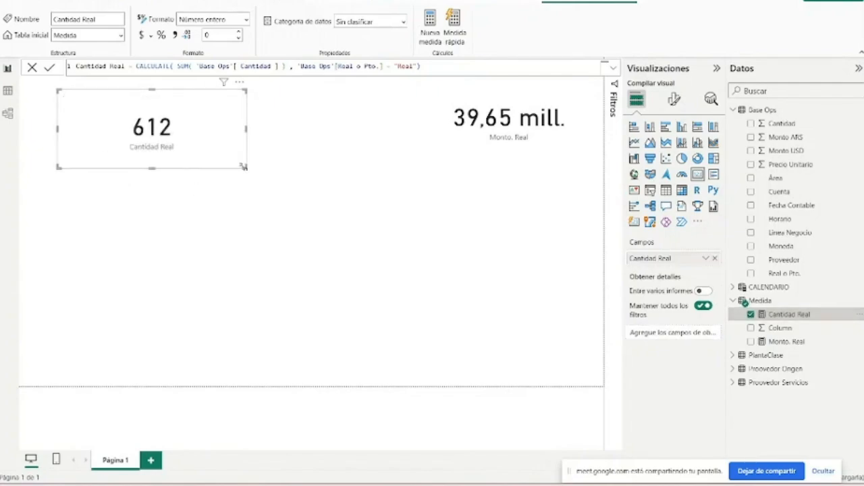
- Shrink the Cantidad Real and Monto. Real cards and place them in the upper-left and upper-right corners of the page
left_click_drag(244, 167, 172, 167)
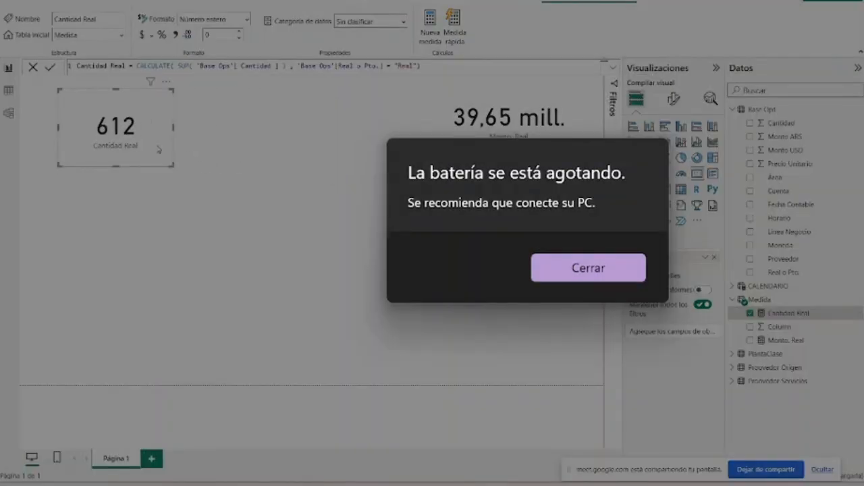
left_click(616, 276)
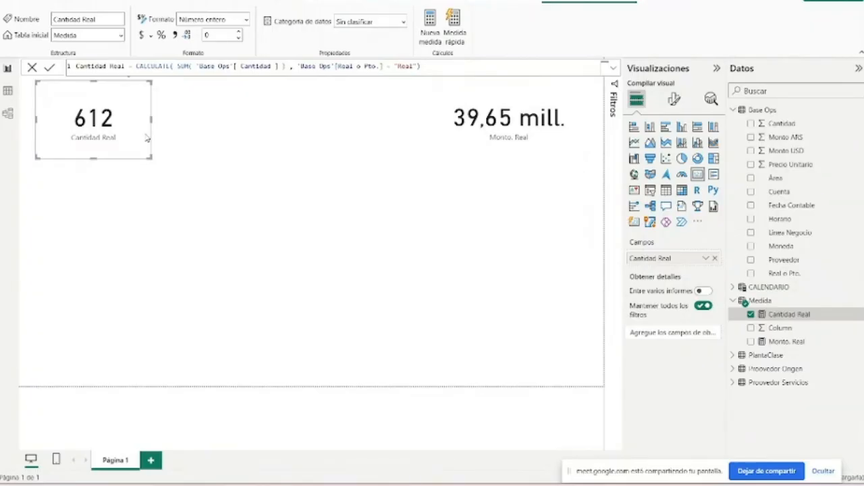
left_click_drag(143, 135, 142, 135)
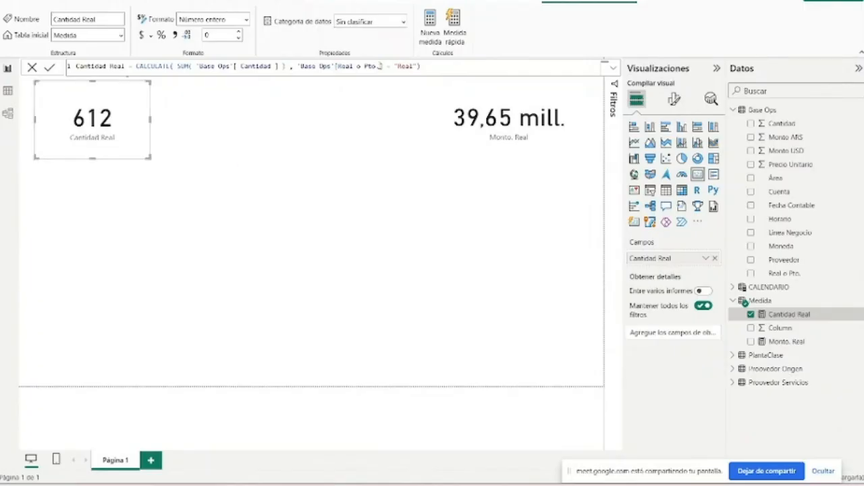
left_click(472, 124)
left_click_drag(414, 158, 483, 138)
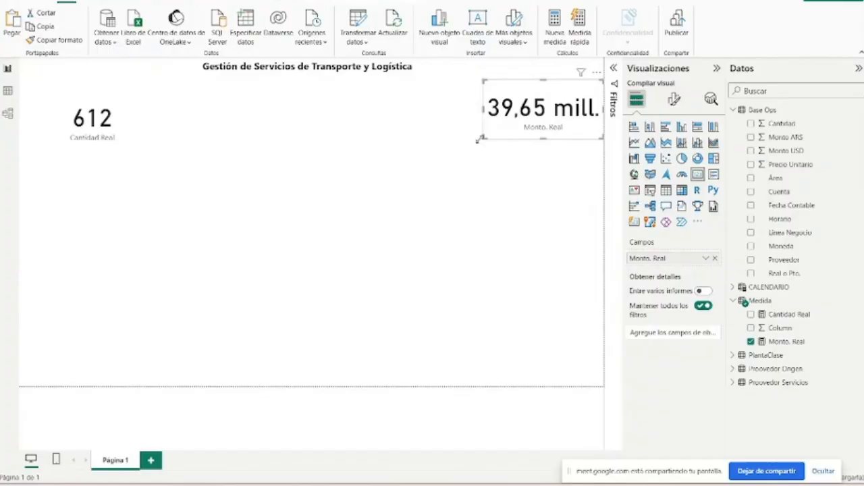
left_click(145, 135)
left_click_drag(153, 150, 85, 137)
key("super")
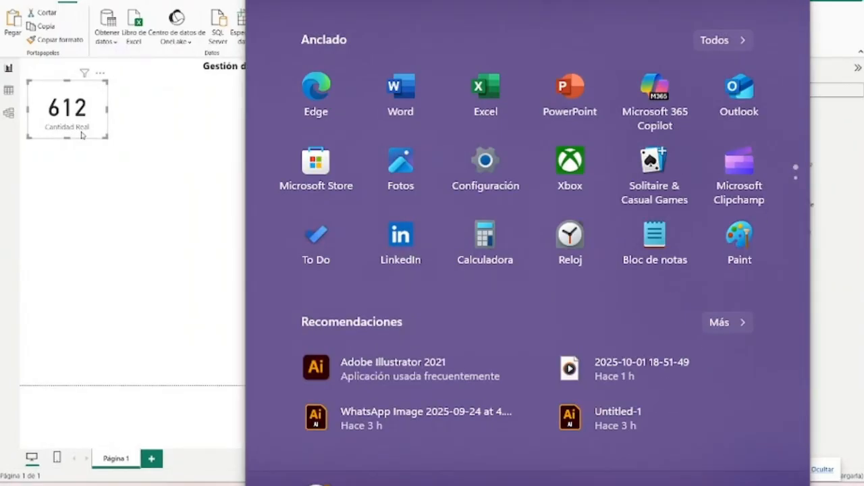
key("super")
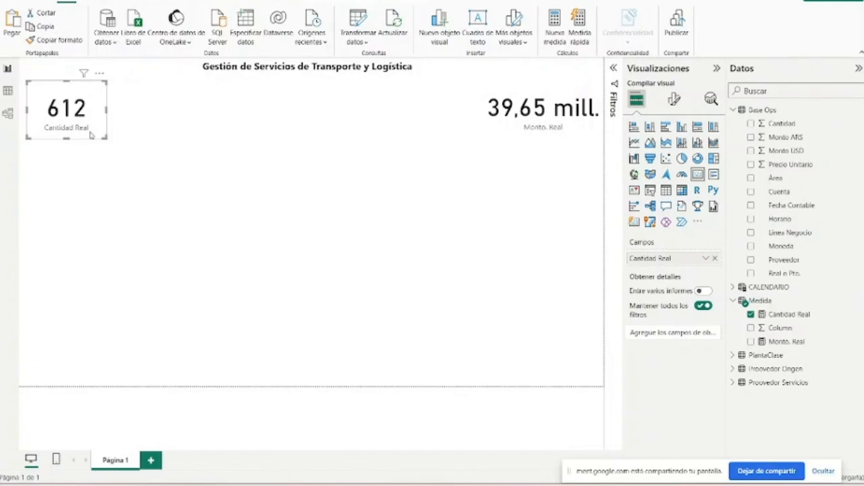
left_click(613, 71)
left_click(614, 70)
left_click(128, 90)
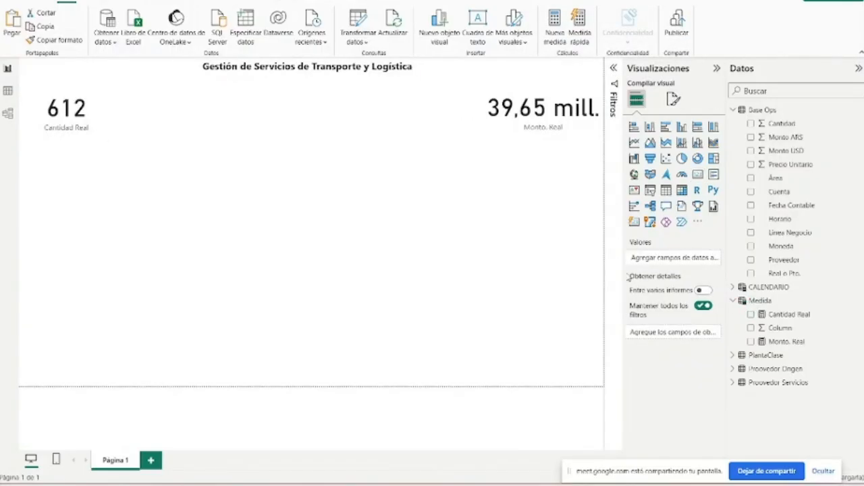
- Move the Monto. Real card slightly inward from the page edge and review the formula of its measure
left_click(561, 119)
left_click_drag(561, 119, 555, 120)
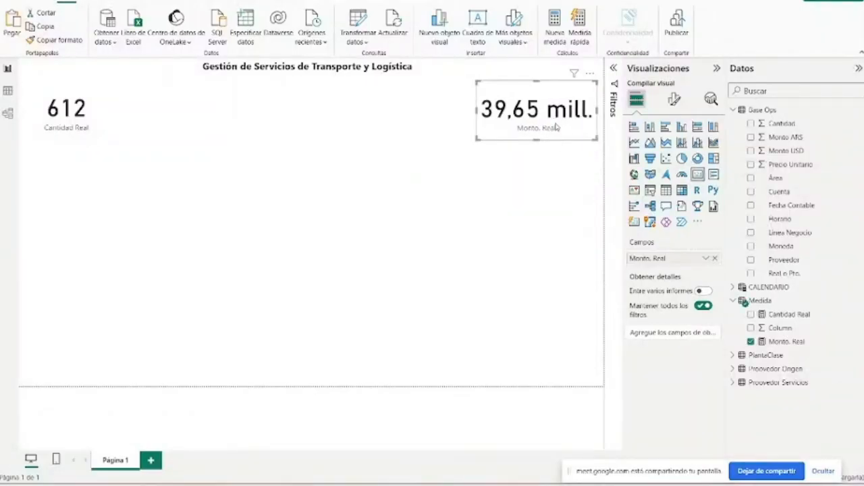
left_click(784, 342)
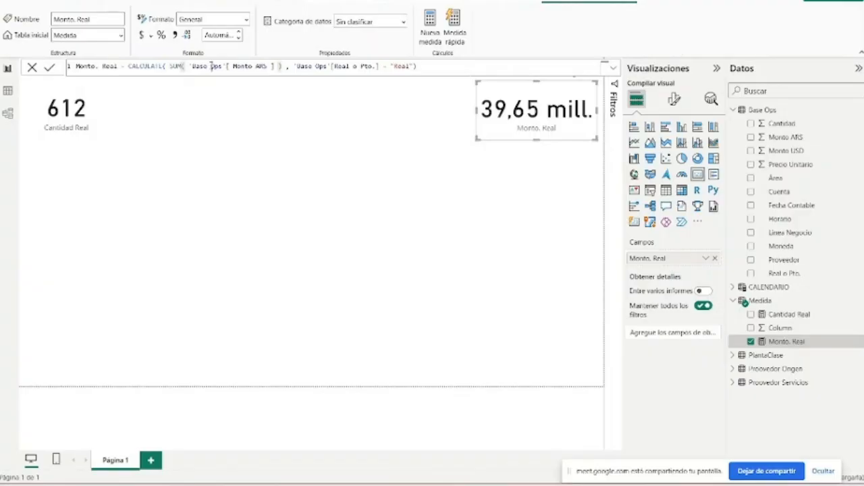
left_click_drag(212, 66, 222, 65)
left_click(427, 67)
left_click(295, 152)
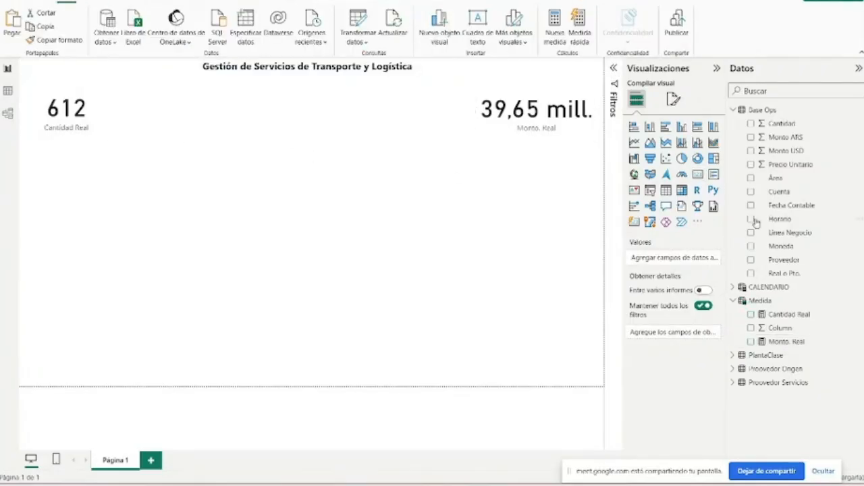
- Add a card for the Base Ops field Real o Pto. below the Cantidad Real card, summarized as Recuento
left_click(99, 135)
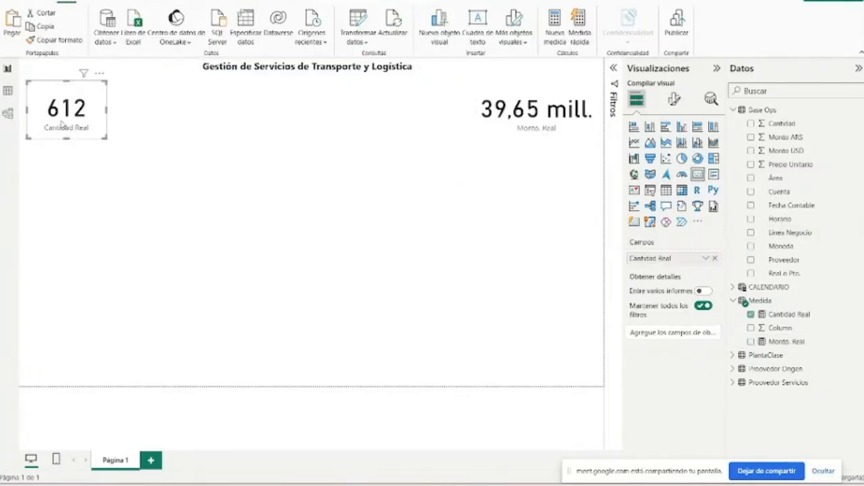
left_click(487, 198)
left_click(784, 273)
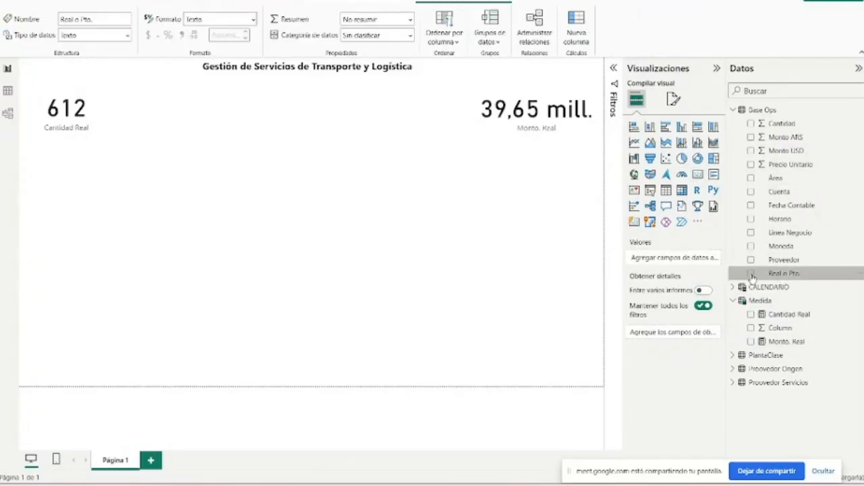
left_click(751, 274)
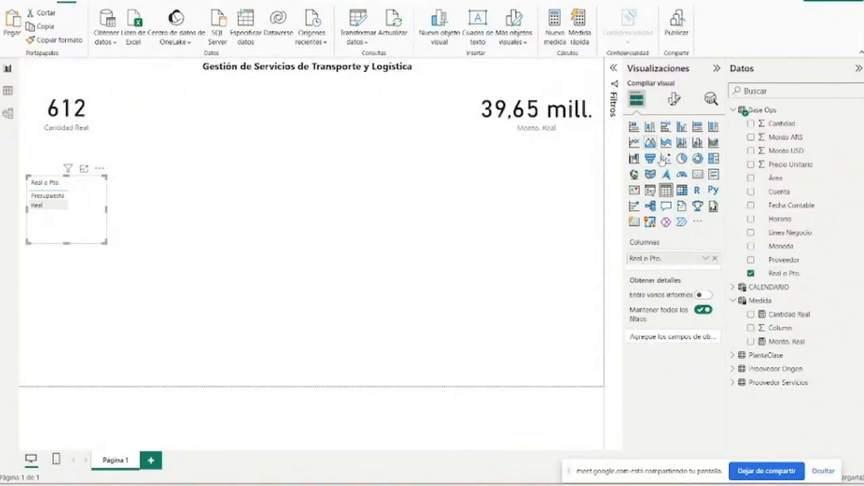
left_click(697, 174)
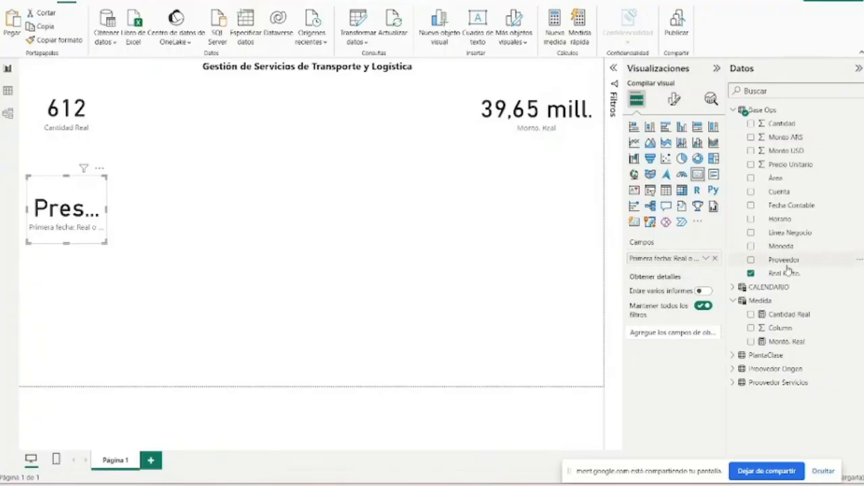
left_click(613, 70)
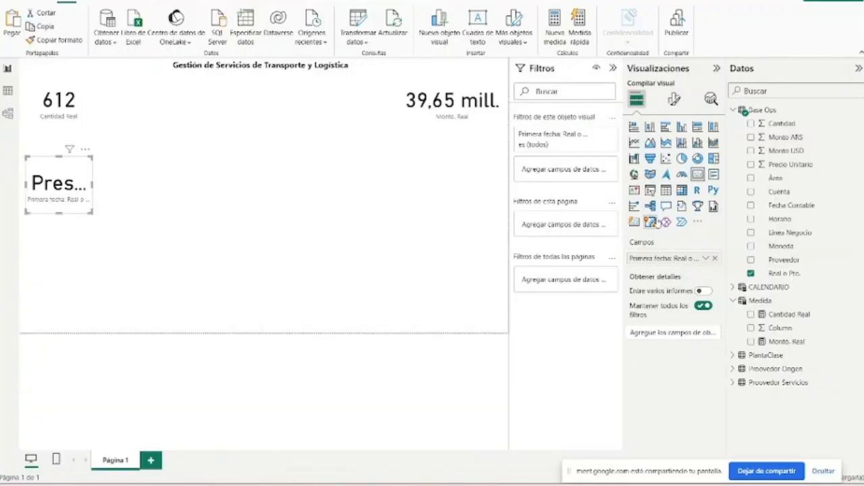
left_click(706, 259)
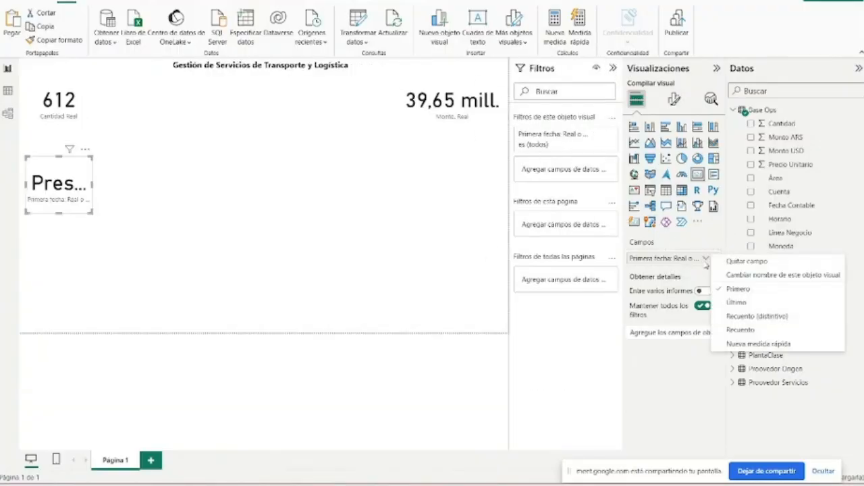
left_click(740, 330)
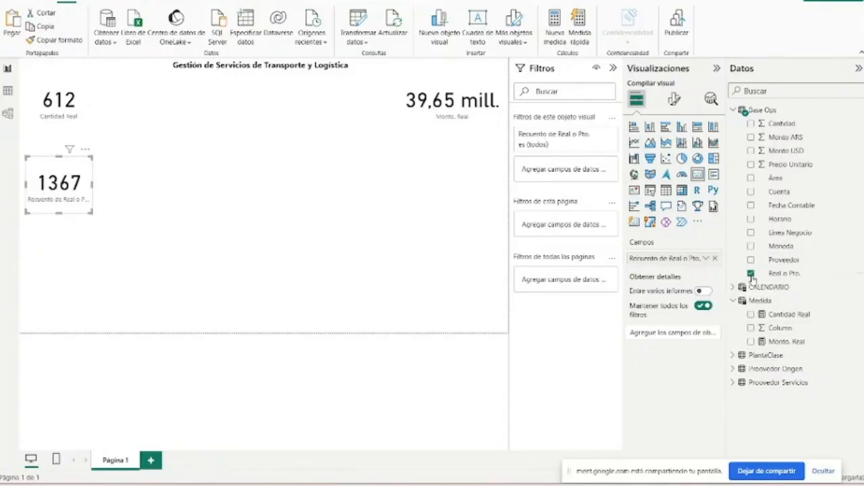
- Filter the new card by Real o Pto. with only Real selected, and enlarge the card
left_click_drag(781, 273, 562, 173)
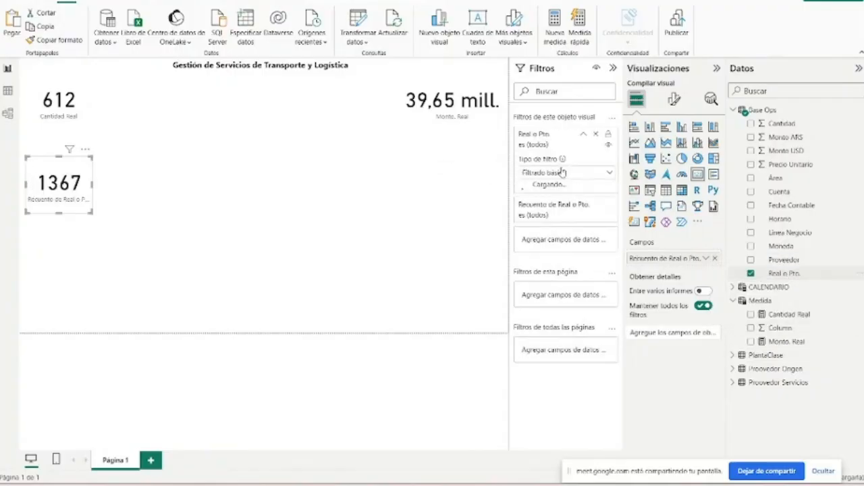
left_click(544, 230)
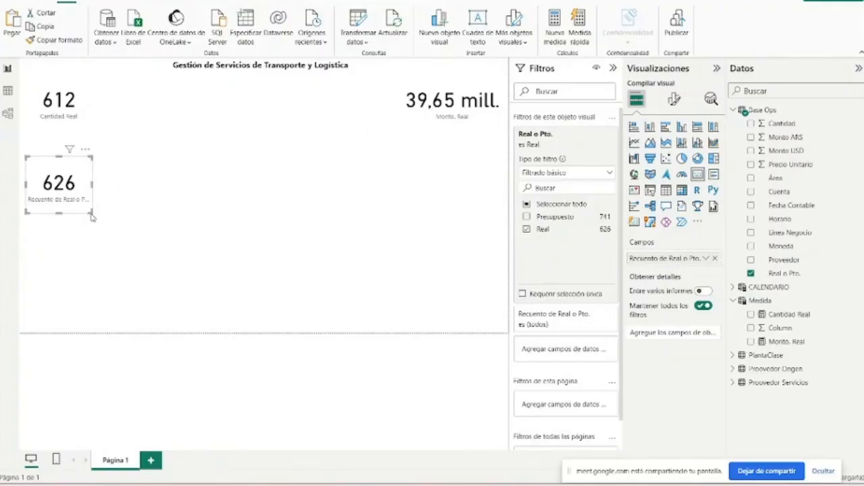
left_click_drag(92, 217, 148, 224)
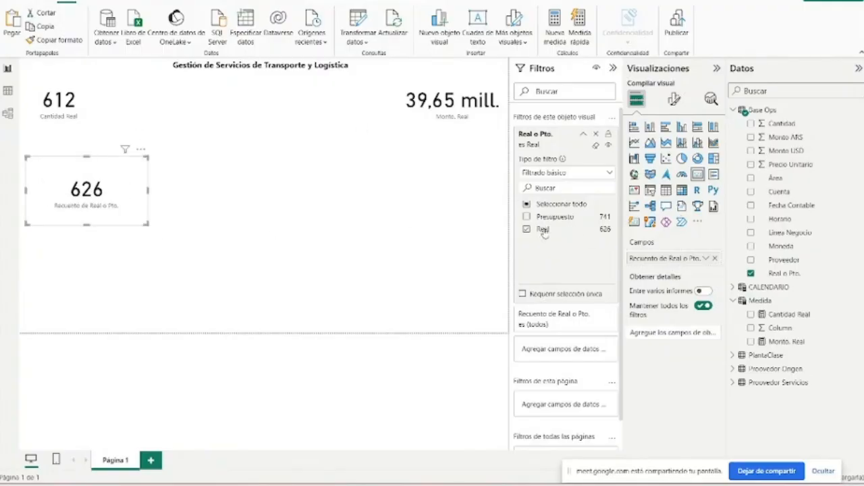
- Clear the Real selection in the card's filter and remove the Recuento de Real o Pto. field from the card
left_click(543, 230)
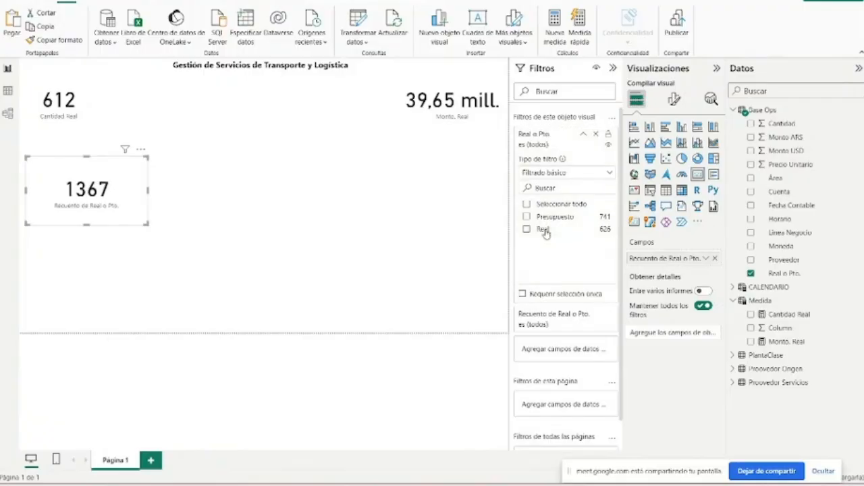
left_click(716, 259)
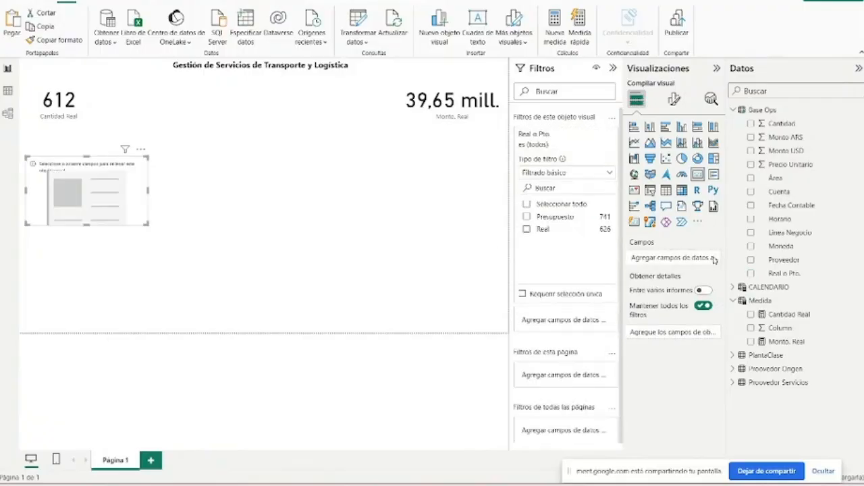
- Enlarge the Cantidad Real card slightly from its lower-right corner
left_click(47, 92)
left_click_drag(92, 122, 120, 128)
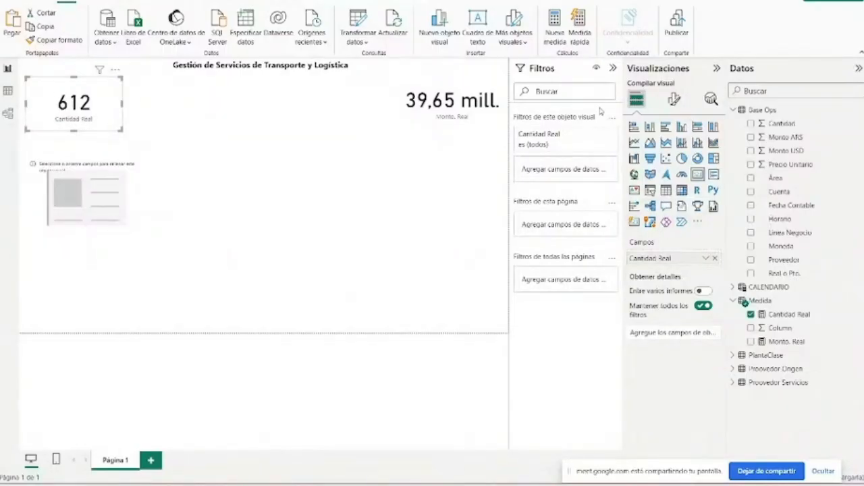
- Fill the empty card with the Recuento of Real o Pto., filtered to Real, and nudge it up and left
left_click(112, 175)
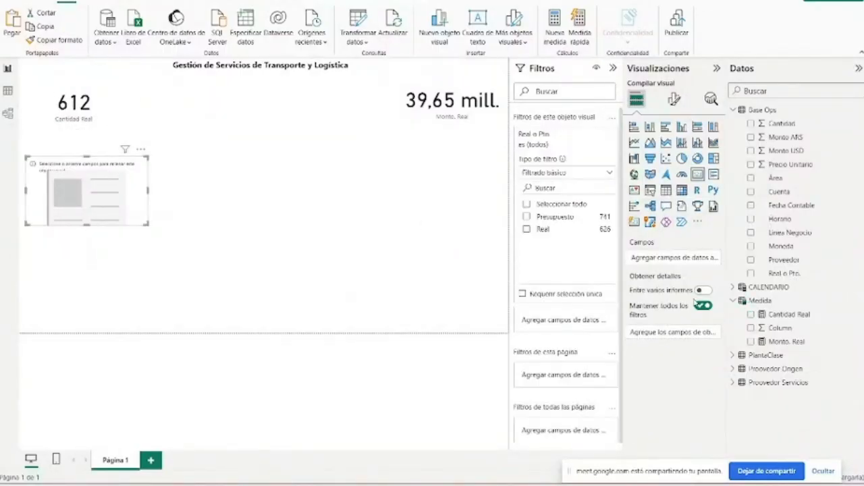
left_click(755, 273)
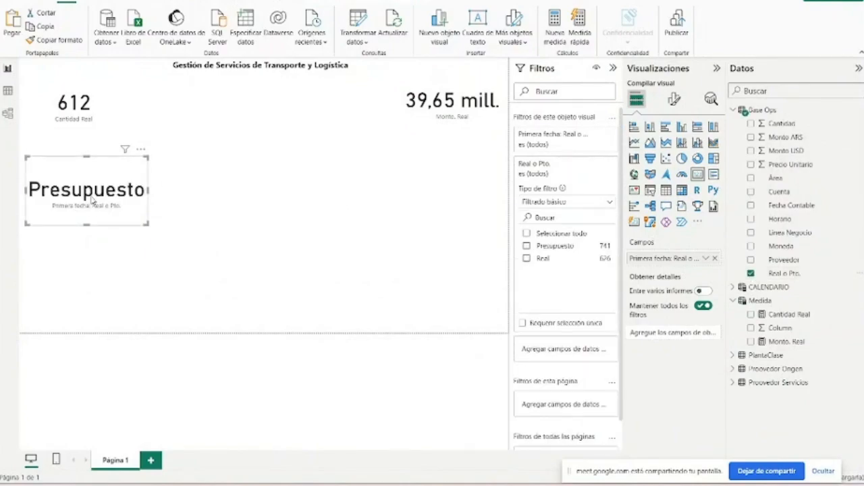
left_click(527, 258)
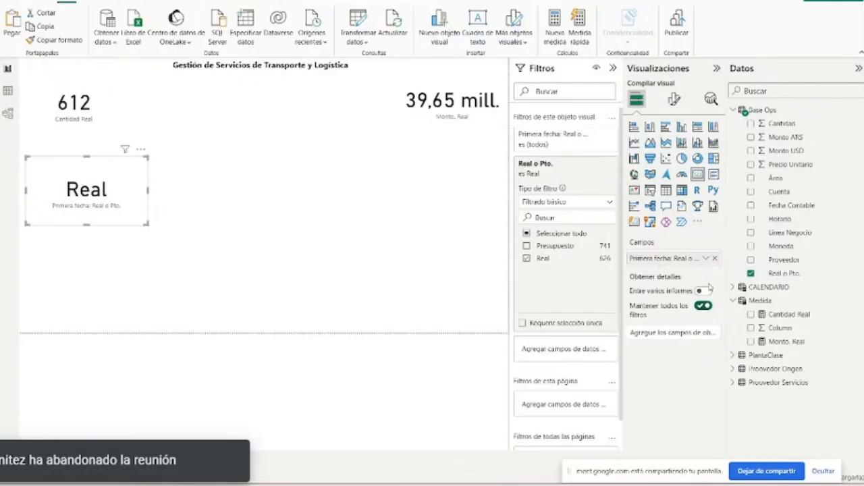
left_click(706, 258)
left_click(719, 332)
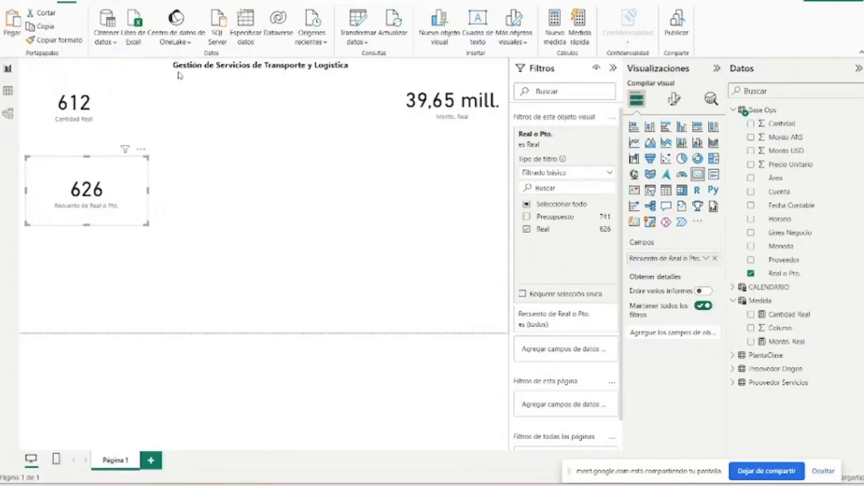
left_click_drag(44, 177, 39, 169)
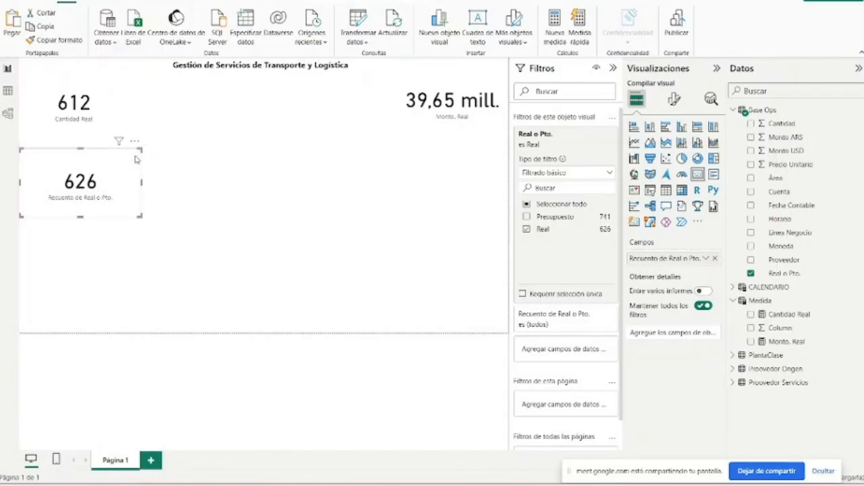
- Review the Cantidad Real measure's formula and delete the Recuento de Real o Pto. card from the report page
left_click_drag(139, 150, 120, 168)
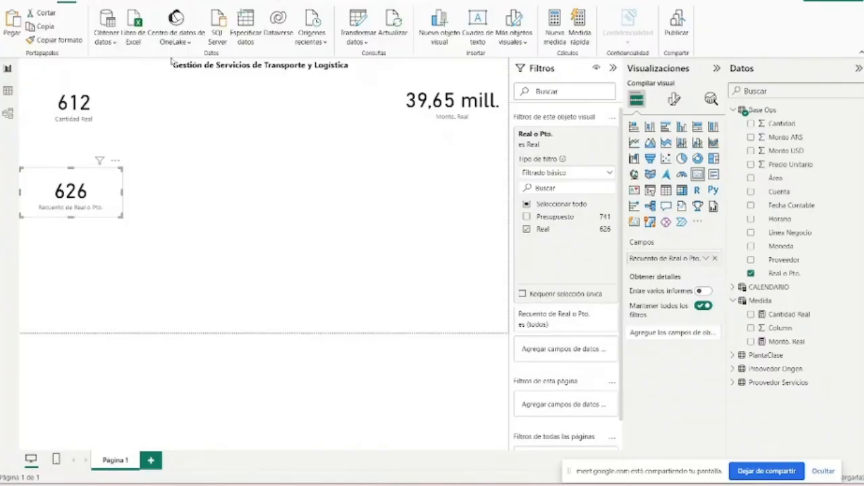
left_click(789, 315)
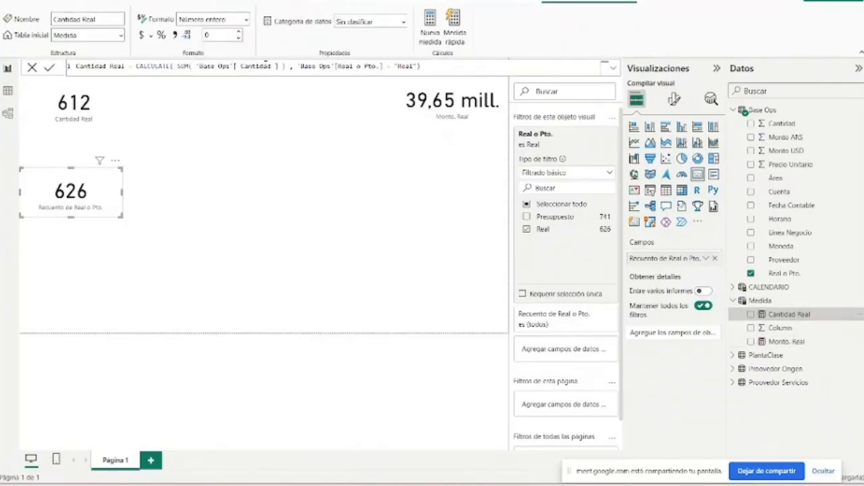
left_click_drag(264, 65, 339, 66)
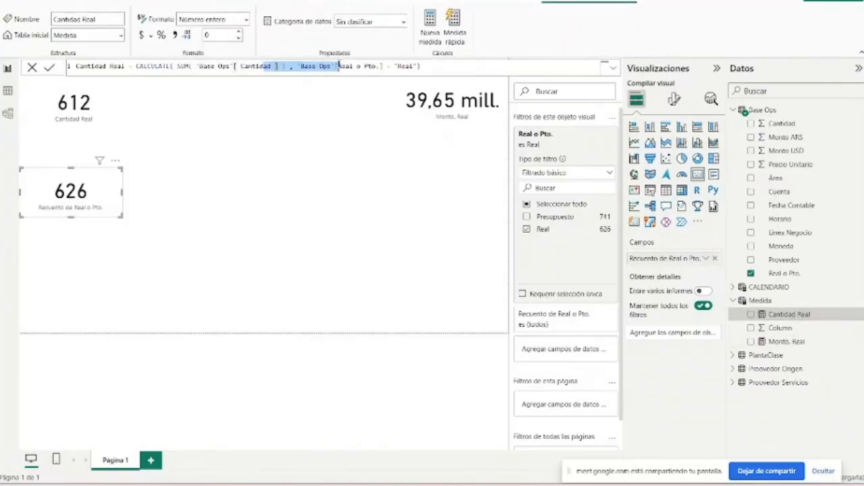
left_click(784, 317)
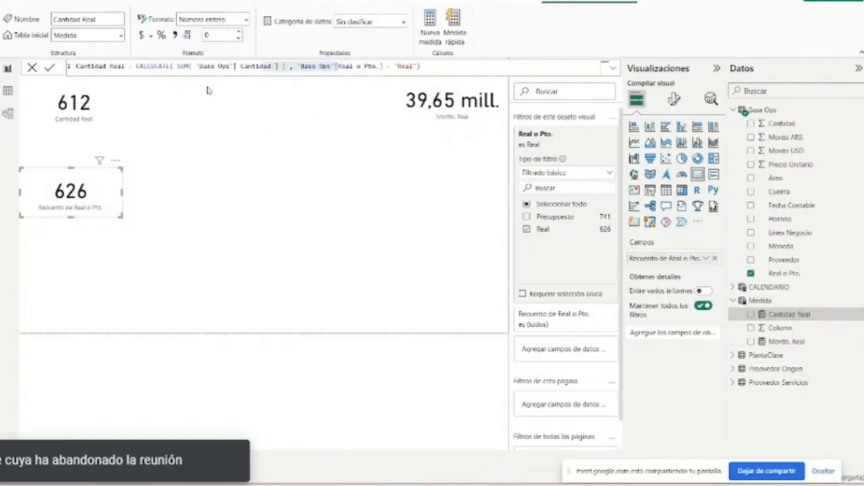
key("Delete")
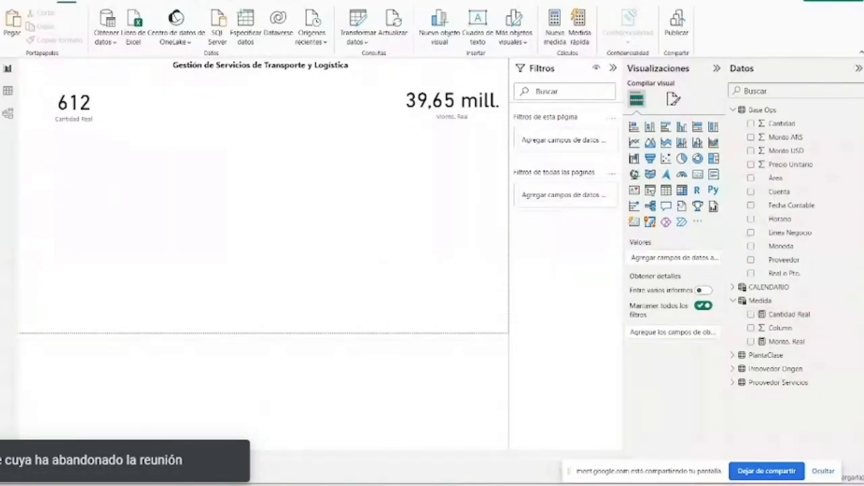
- Check the Cantidad Real measure's formula again and make the Cantidad Real card narrower
left_click(801, 316)
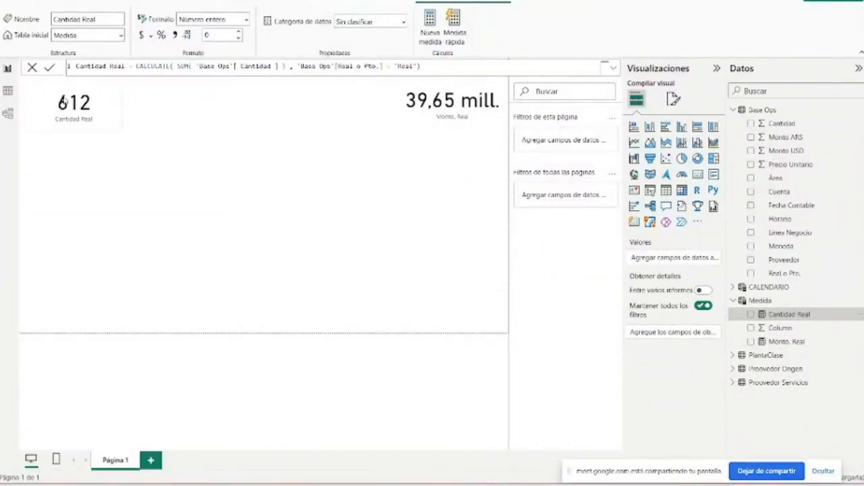
left_click(808, 223)
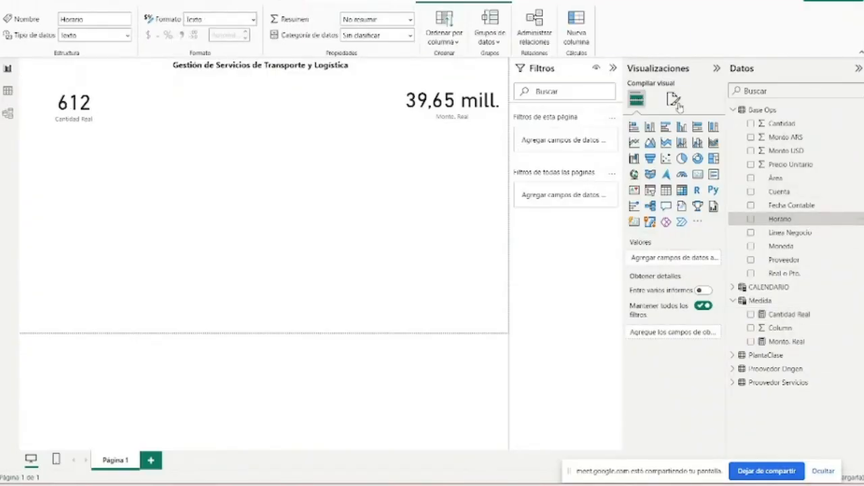
left_click(101, 112)
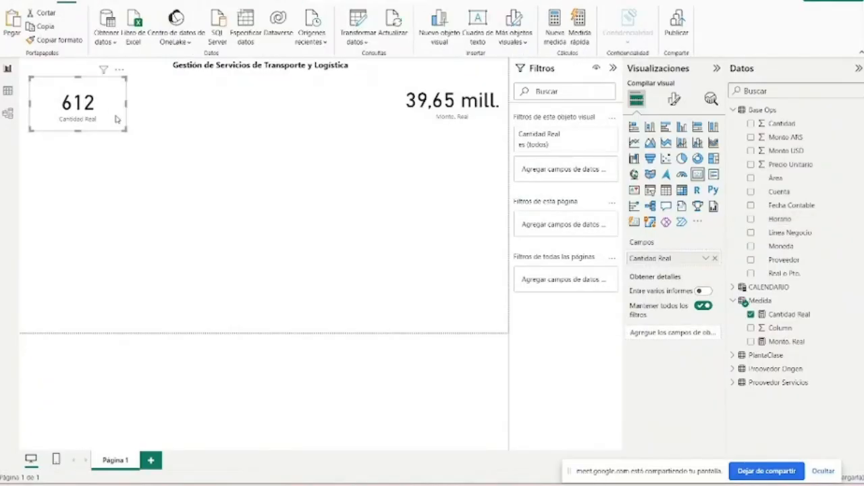
left_click_drag(122, 130, 81, 113)
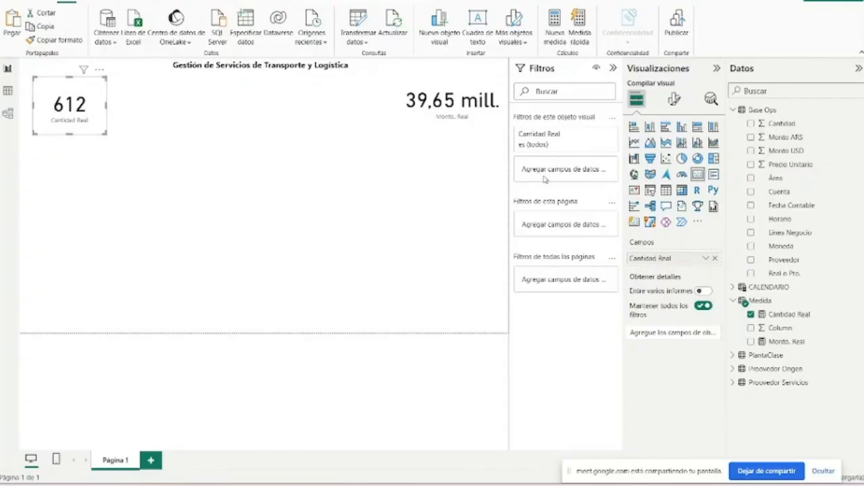
- Create a new measure in the Medida table from a copy of the complete Cantidad Real formula
left_click(796, 316)
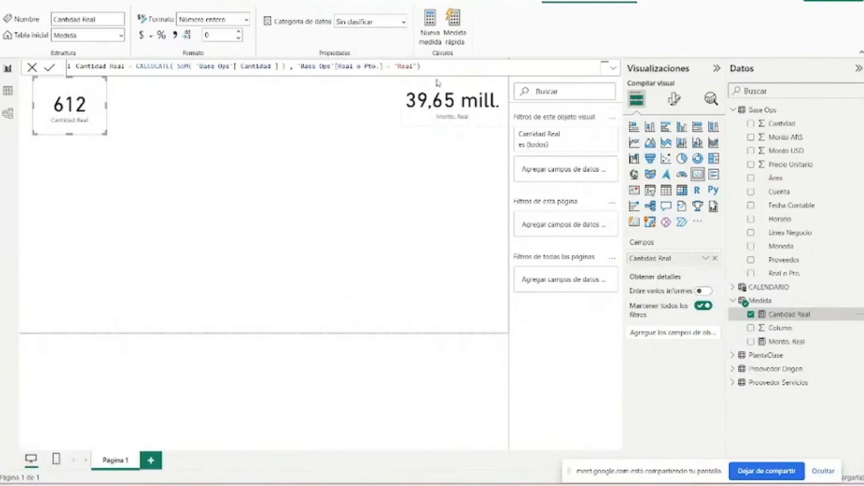
left_click_drag(434, 69, 54, 72)
key("ctrl+c")
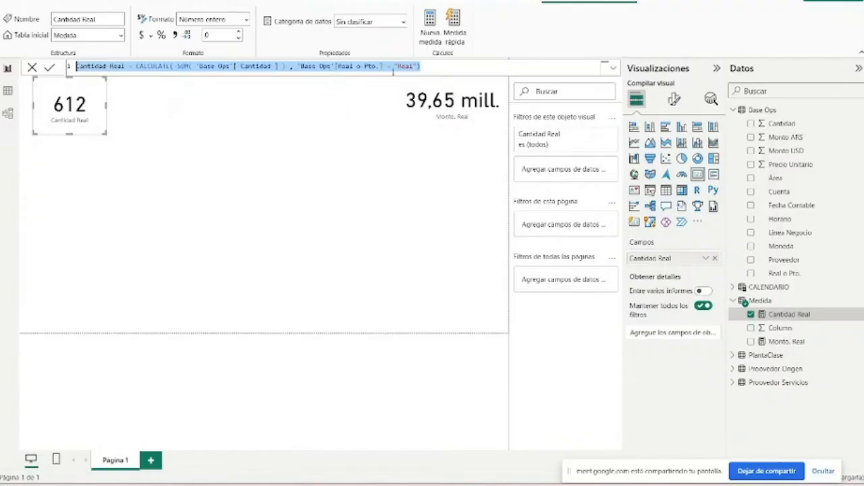
left_click(780, 314)
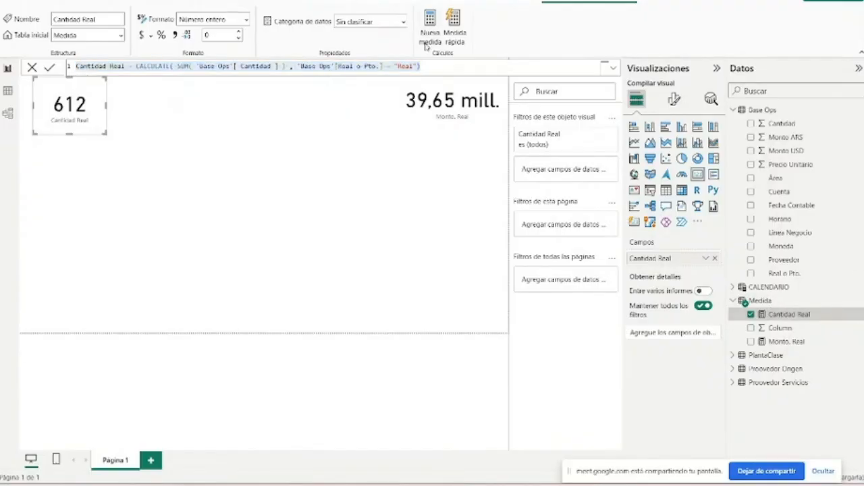
left_click(428, 37)
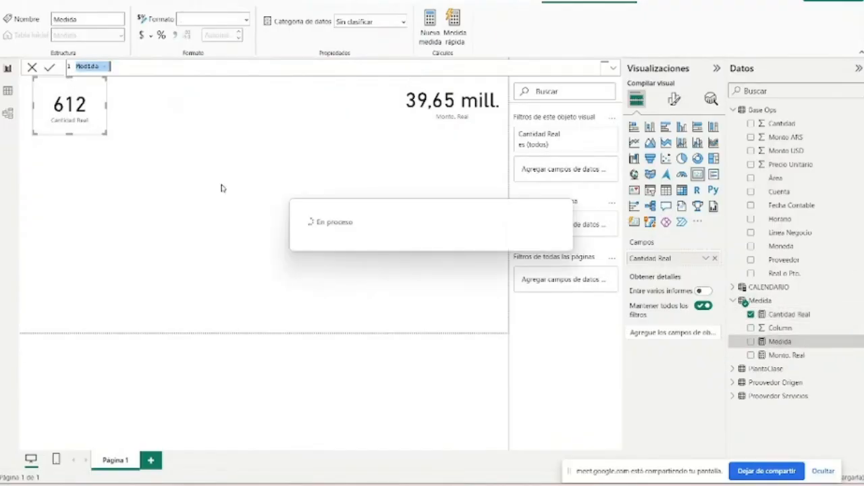
key("ctrl+v")
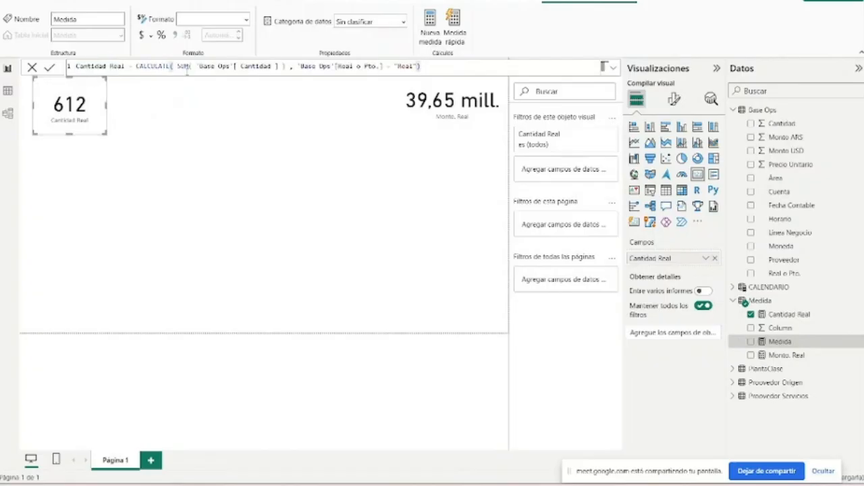
- Rename the copied measure as Cantidad Presupuesto and make its formula filter Real o Pto. by "Presupuesto"
left_click_drag(125, 65, 112, 66)
type("Presu")
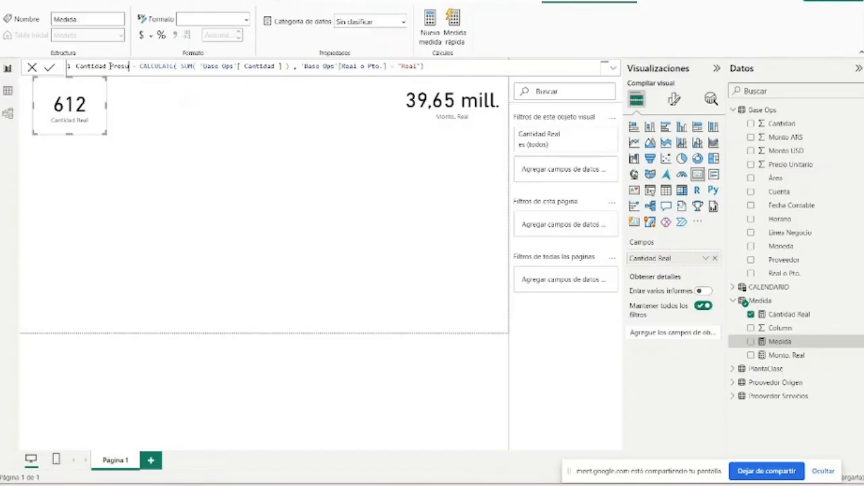
type("puesto")
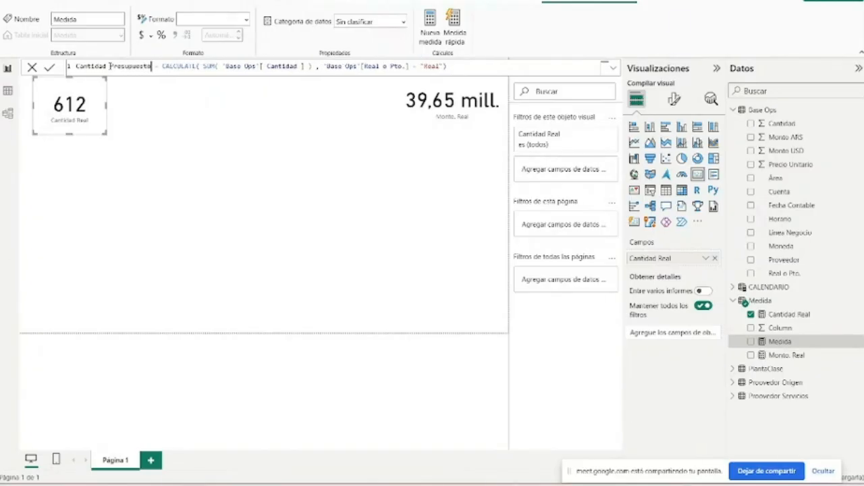
double_click(433, 65)
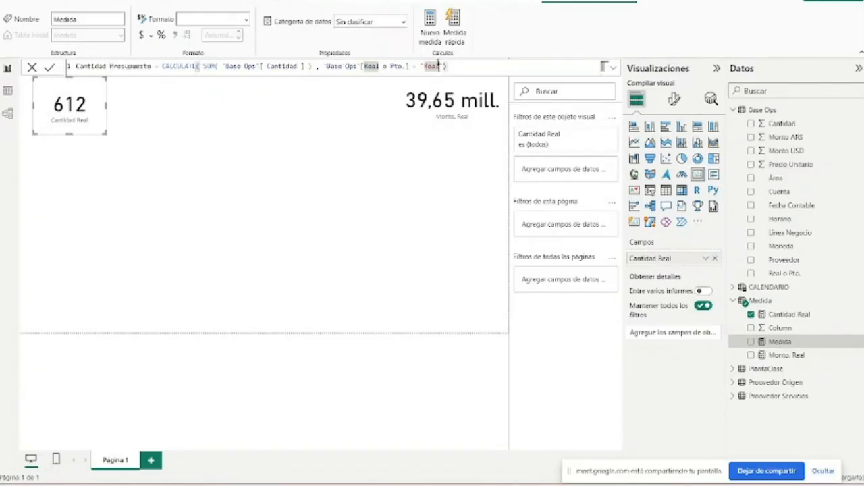
type("Presupues")
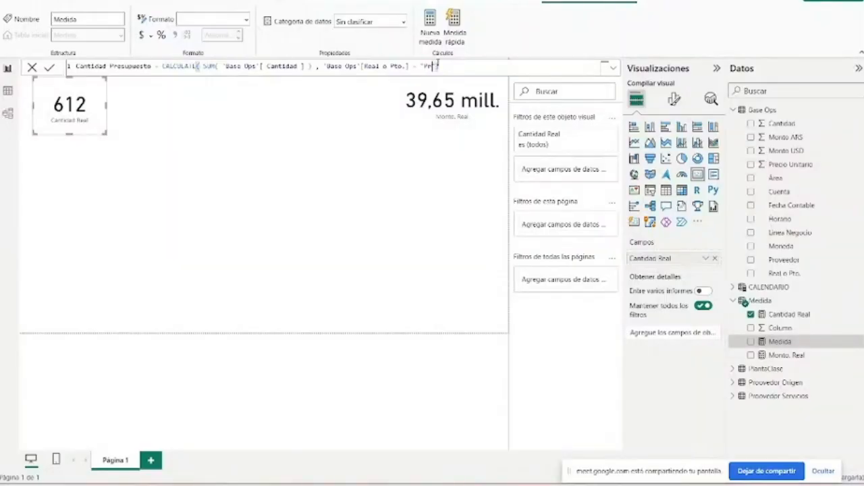
type("to")
key("Return")
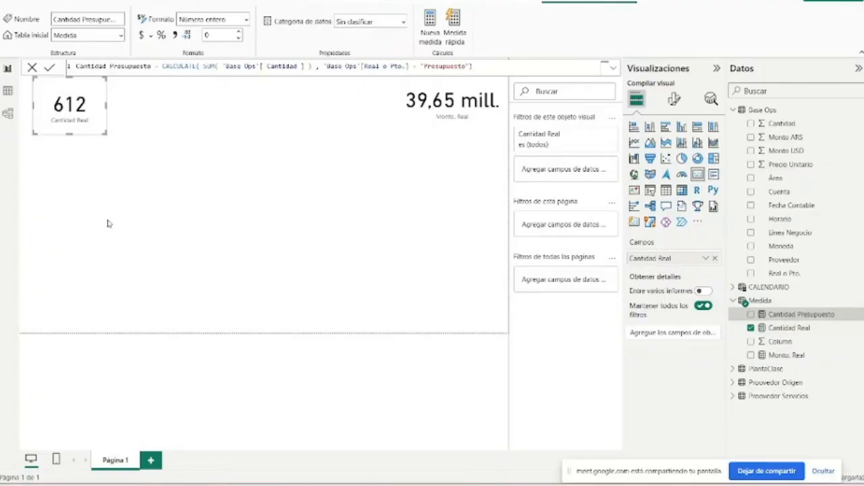
- Duplicate the Cantidad Real card and place the copy directly below the original
left_click(69, 103)
key("ctrl+c")
key("ctrl+v")
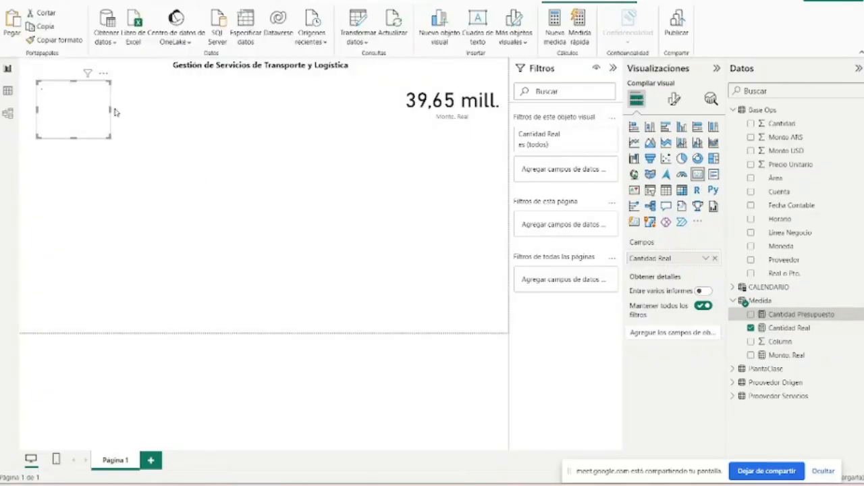
left_click_drag(91, 115, 91, 160)
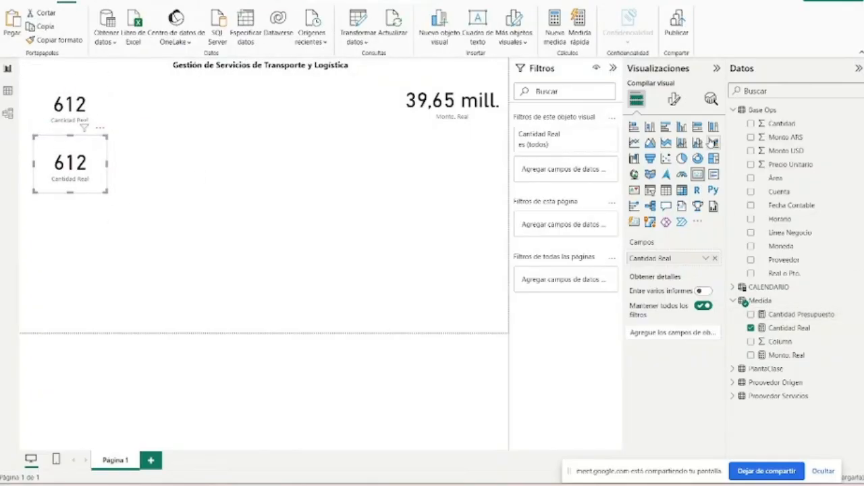
- Replace the copied card's Cantidad Real field with Cantidad Presupuesto and reduce the card's height
left_click(751, 329)
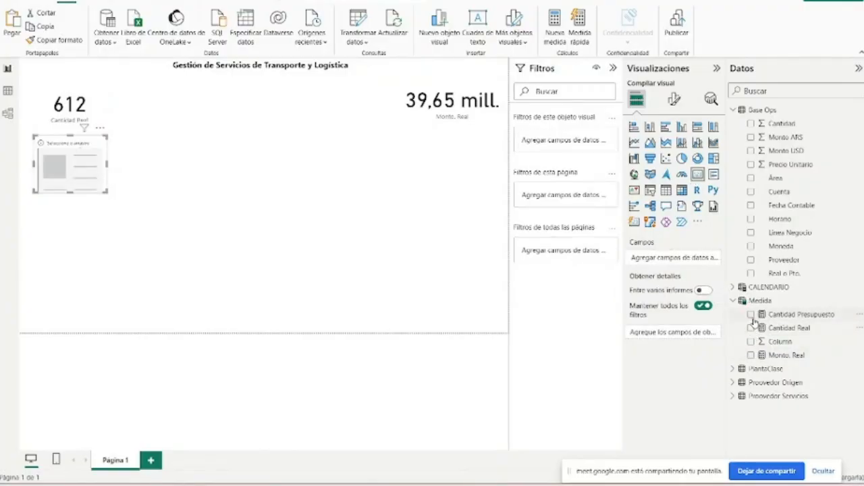
left_click(756, 355)
left_click(783, 327)
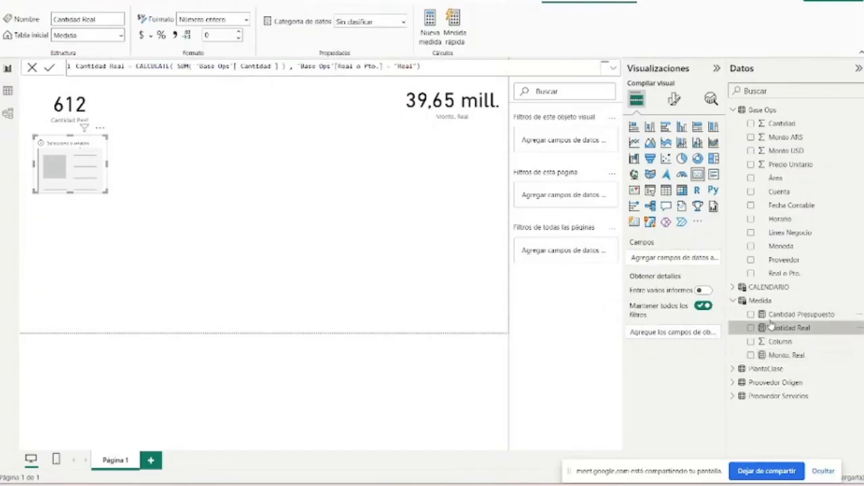
left_click(751, 315)
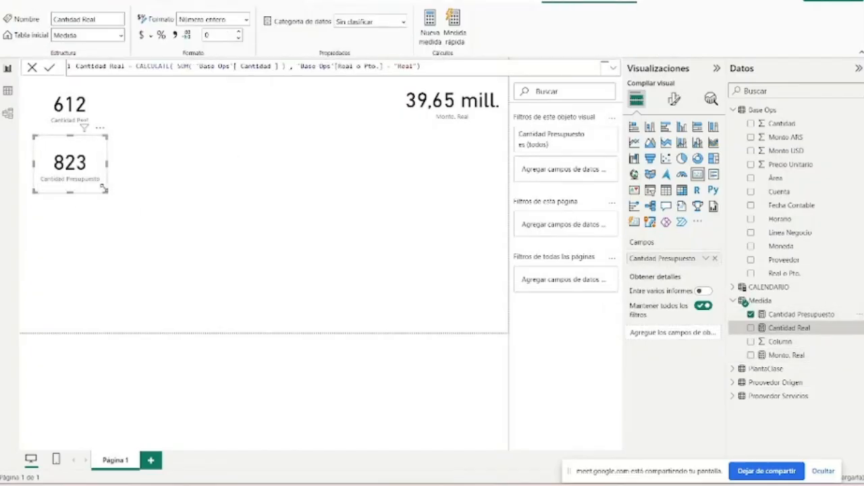
left_click_drag(105, 189, 105, 176)
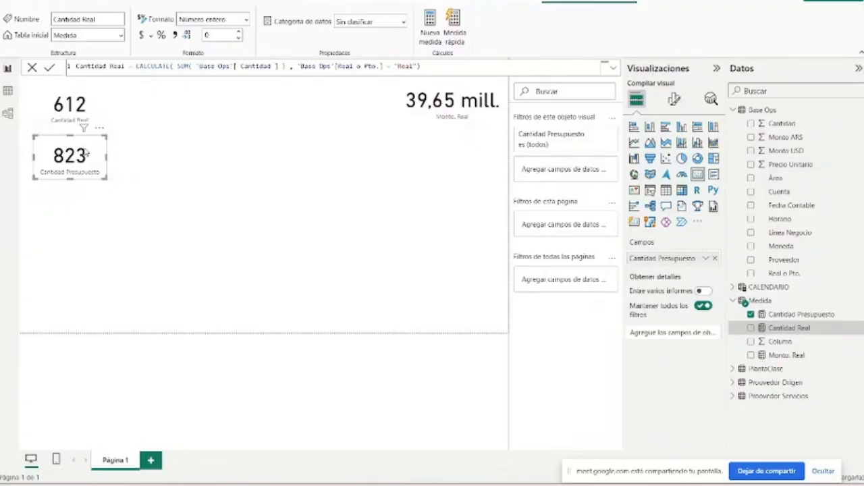
- Reduce the Cantidad Real card's height and move the Cantidad Presupuesto card up against its lower edge
left_click(68, 124)
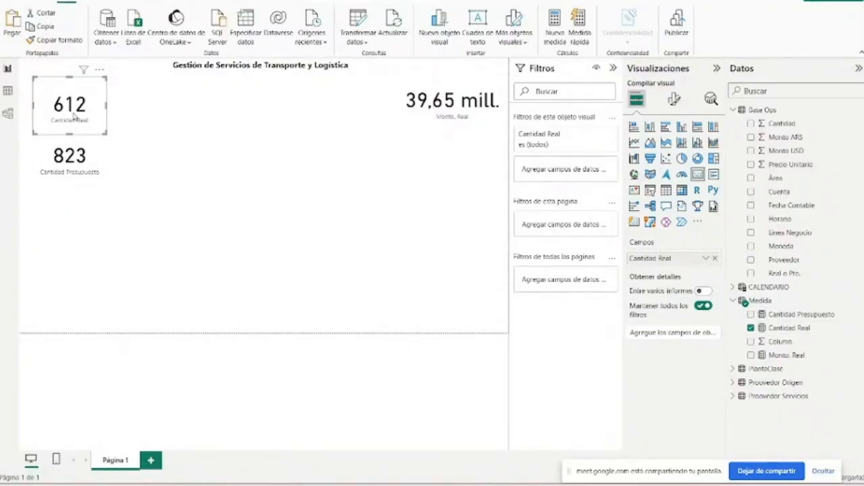
left_click(75, 157)
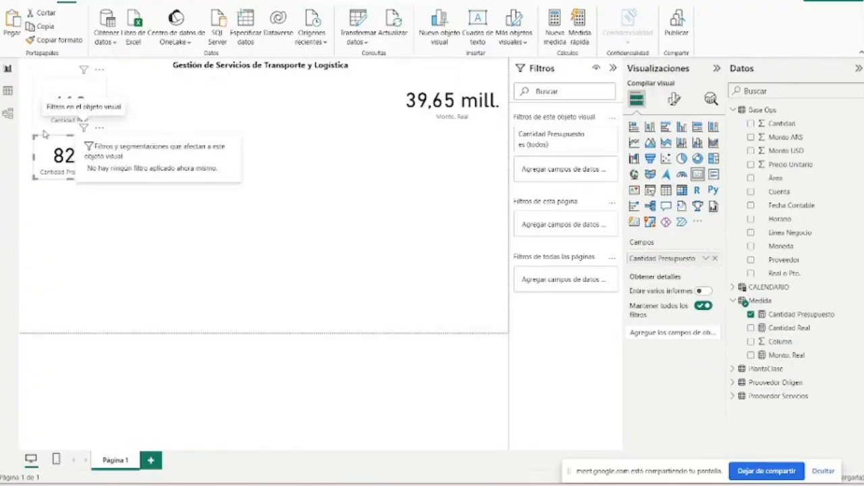
left_click(77, 112)
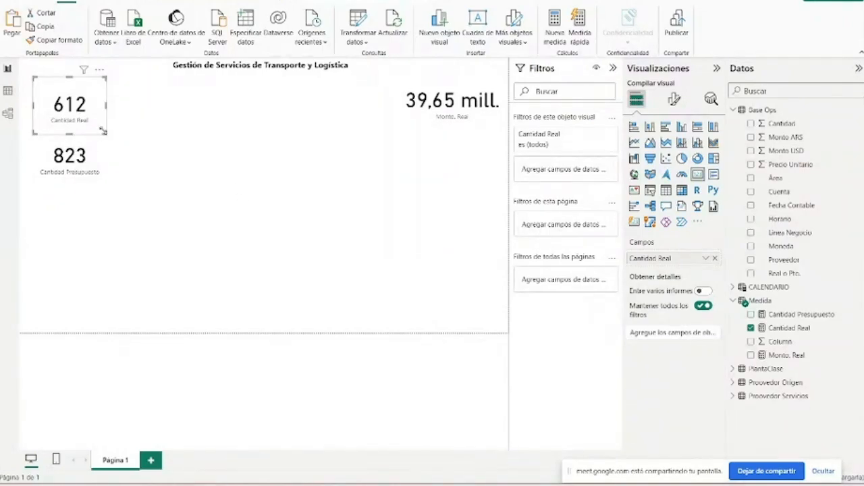
mouse_move(105, 132)
left_mouse_down()
mouse_move(104, 113)
mouse_move(96, 132)
left_mouse_up()
- Check the Cantidad Presupuesto measure's formula and move the Monto. Real card left and slightly down on the page
left_click(797, 315)
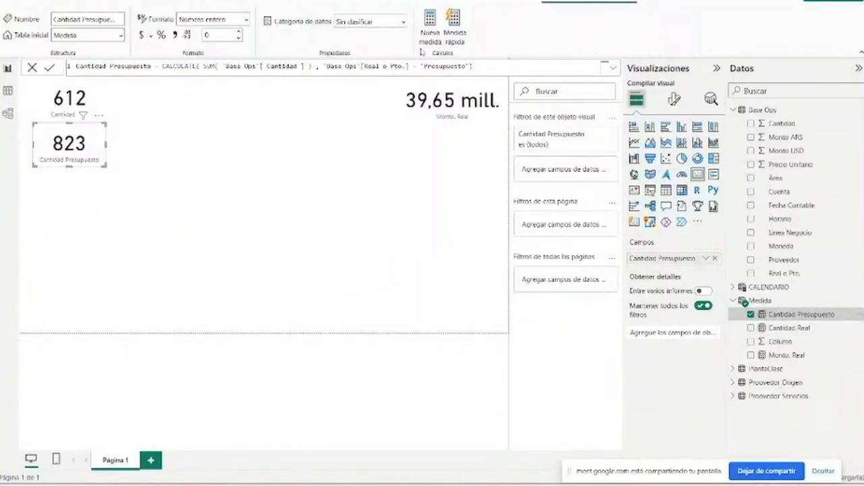
left_click(489, 116)
left_click_drag(489, 116, 441, 132)
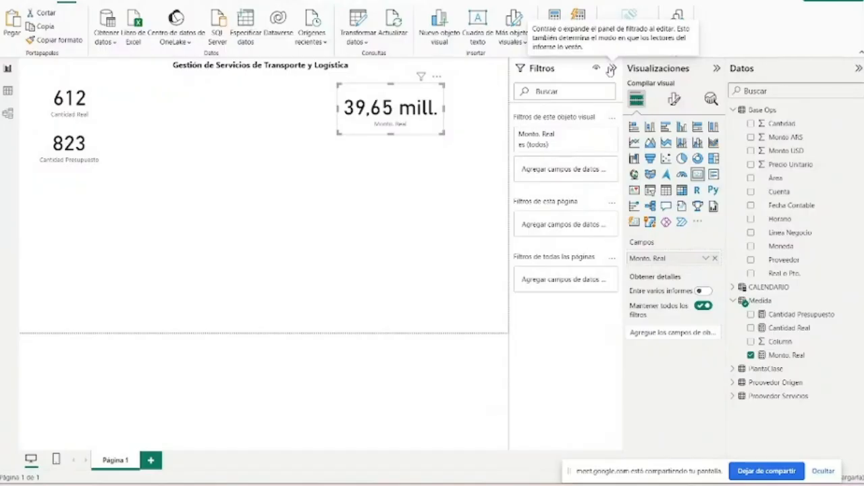
left_click(7, 90)
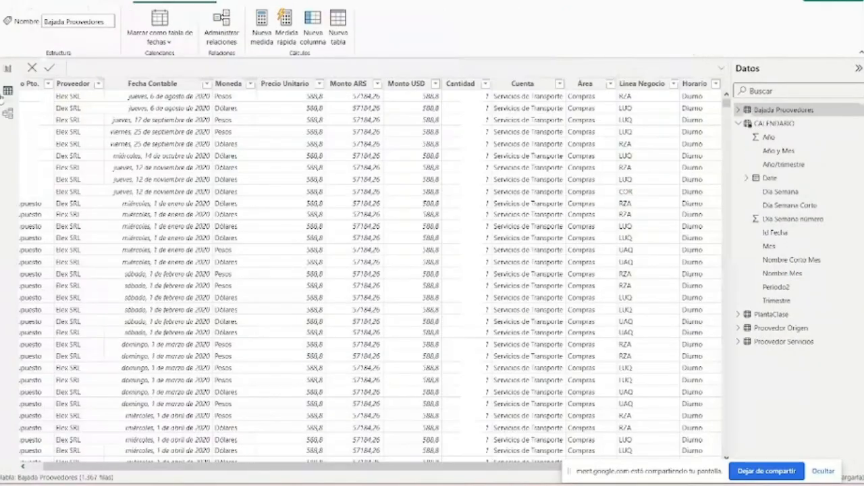
left_click(8, 69)
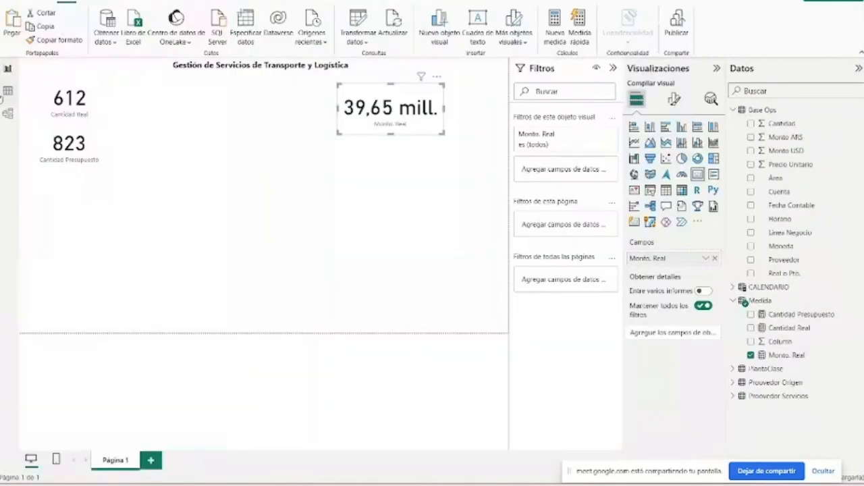
left_click(86, 130)
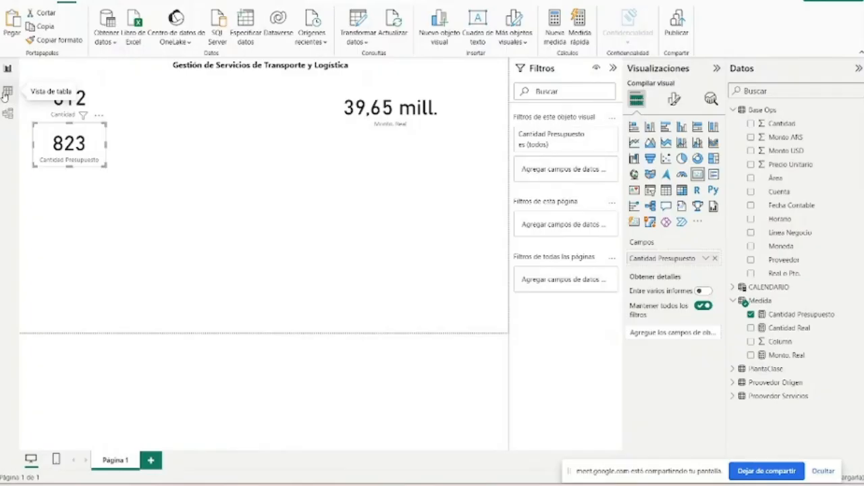
left_click(54, 106)
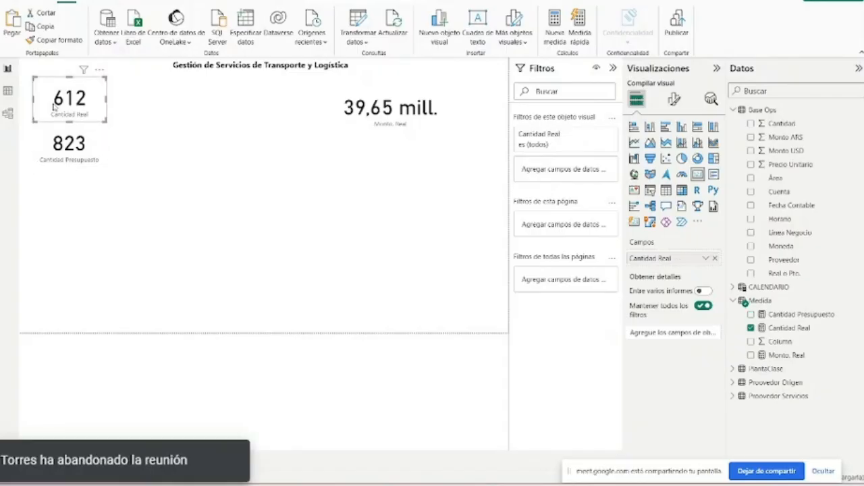
- Show the Base Ops table's data and sort it by Cantidad in descending order
left_click(8, 93)
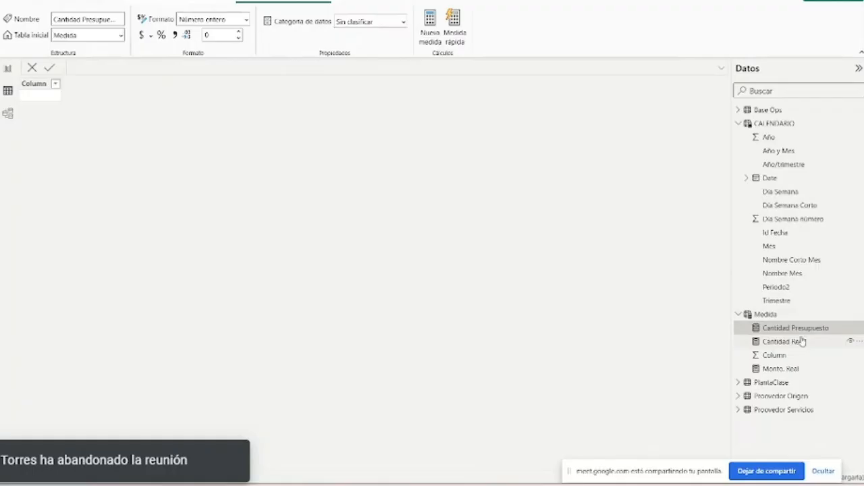
left_click(809, 177)
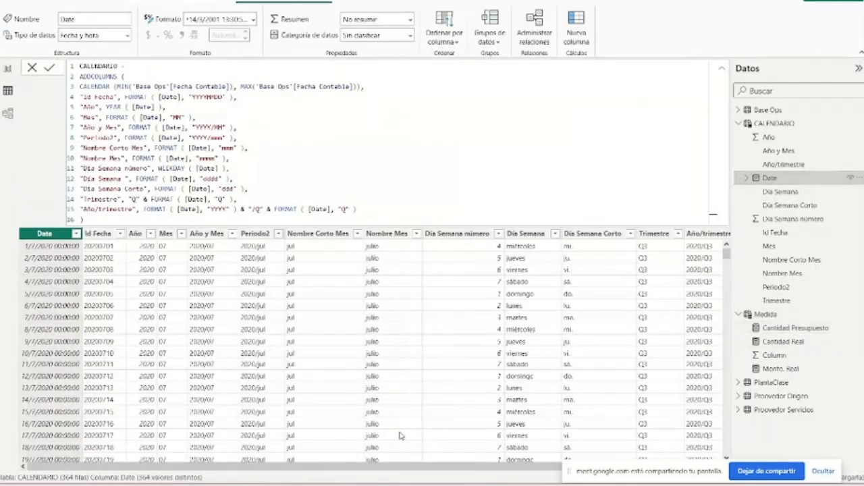
left_click(810, 110)
left_click(499, 84)
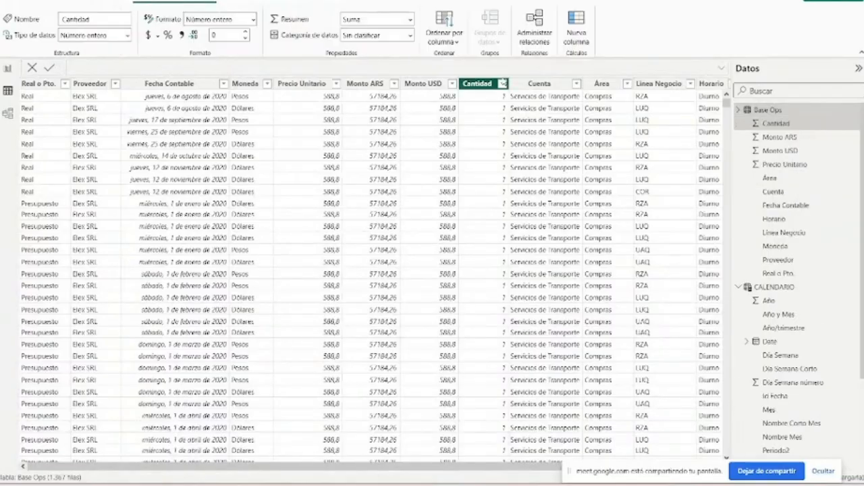
left_click(503, 84)
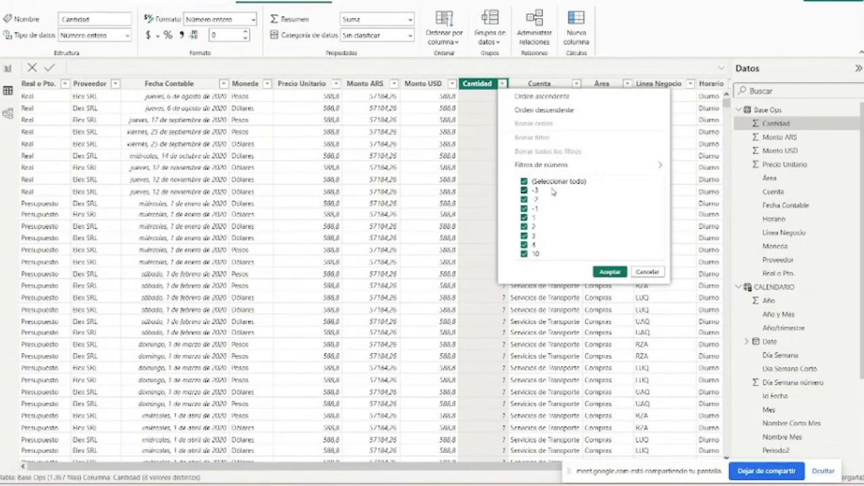
left_click(487, 88)
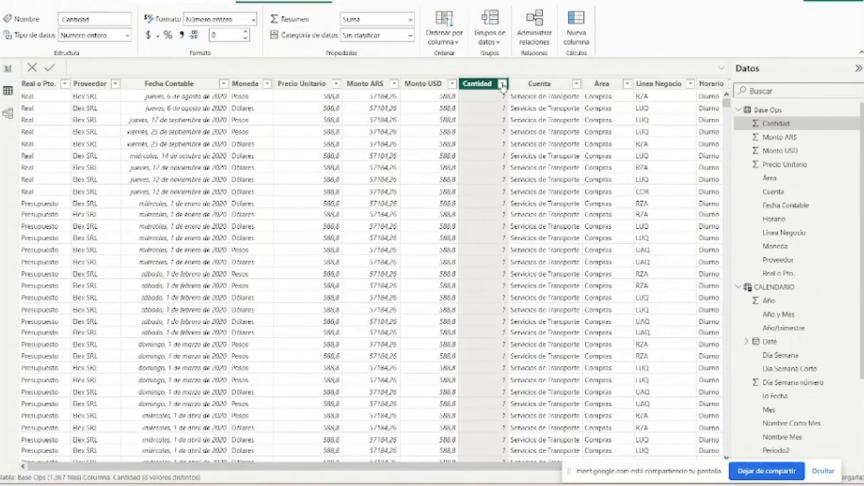
left_click(503, 84)
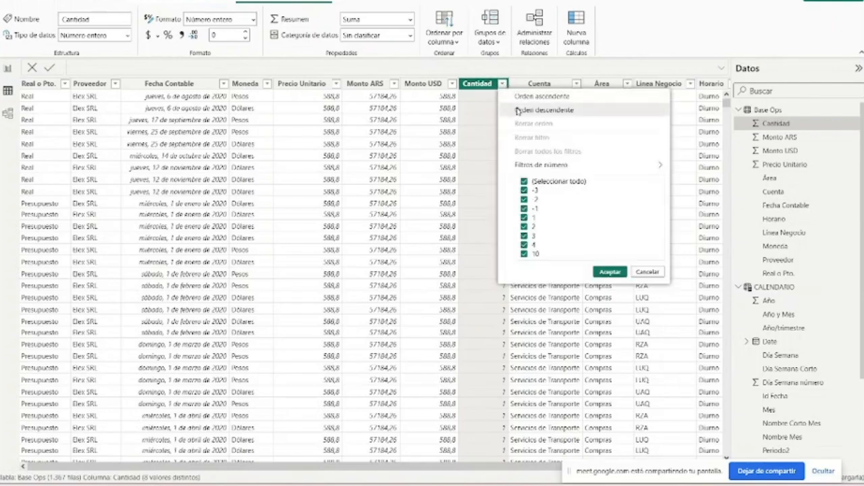
left_click(516, 110)
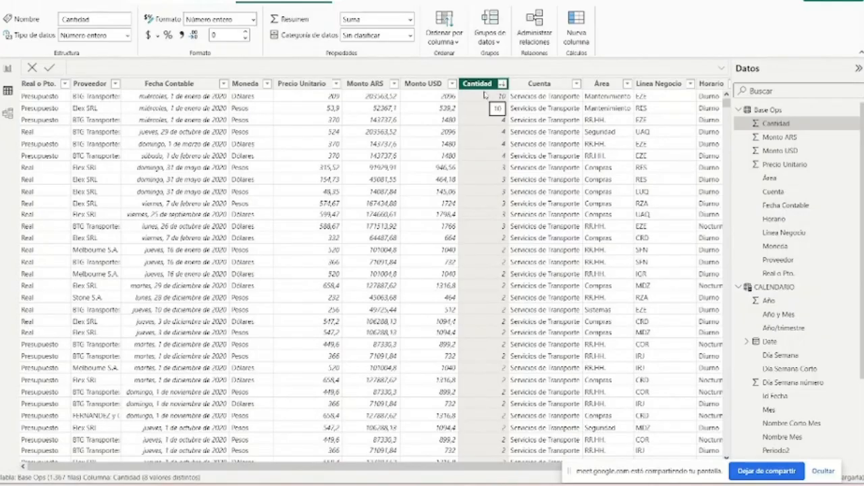
left_click(424, 83)
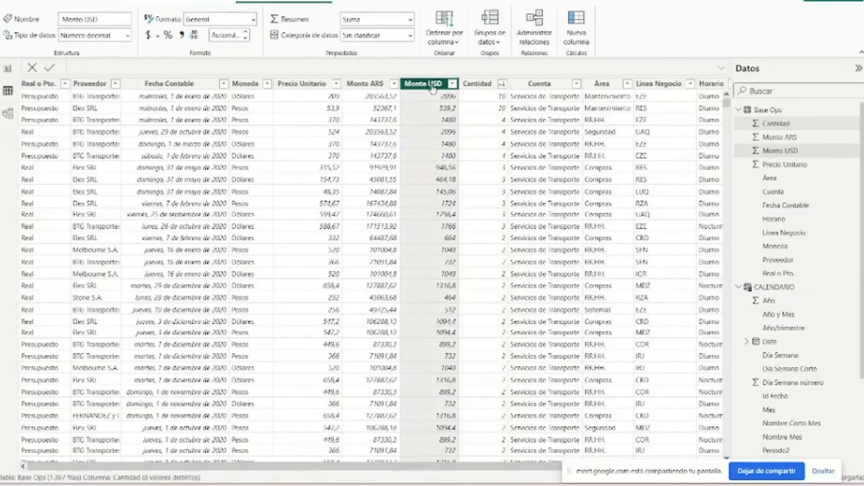
- Return to the report page and examine the two quantity cards and the Cantidad Real measure's formula
left_click(7, 68)
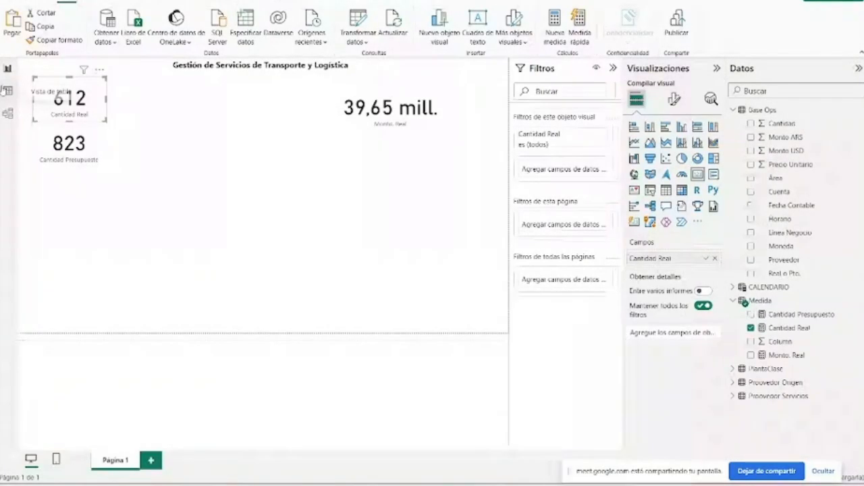
left_click(47, 145)
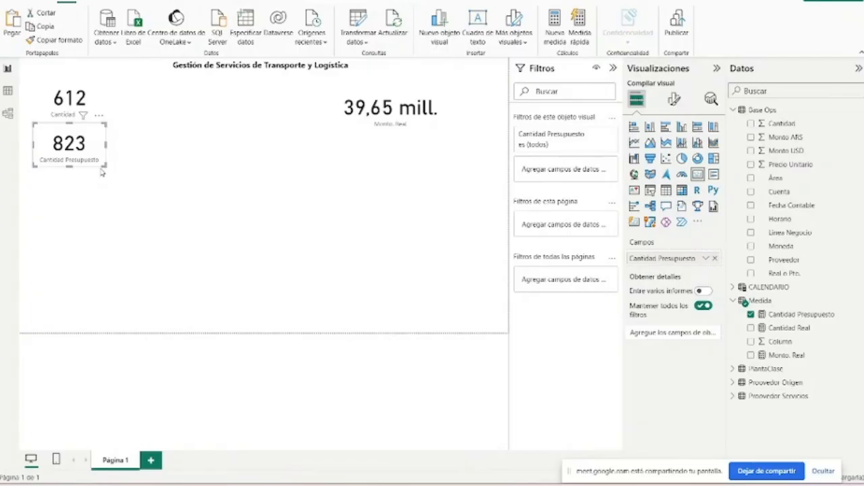
left_click(60, 103)
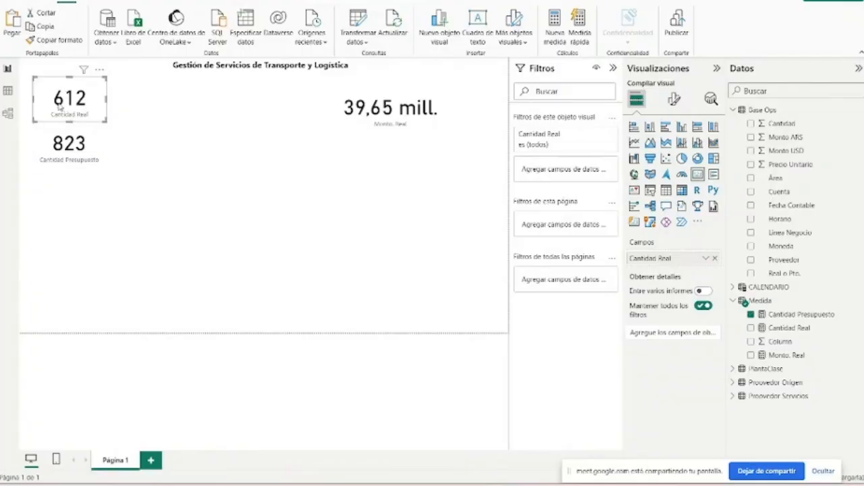
left_click(76, 161)
left_click(100, 101)
left_click(84, 154)
left_click(79, 95)
left_click(824, 328)
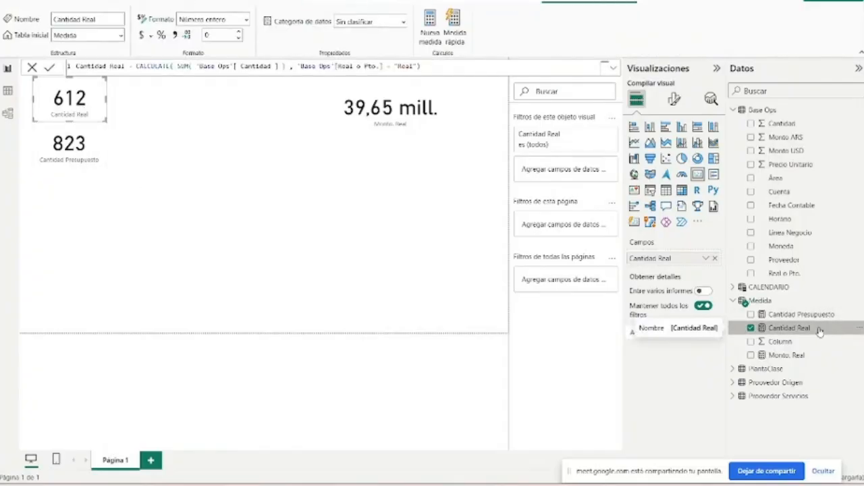
left_click(814, 343)
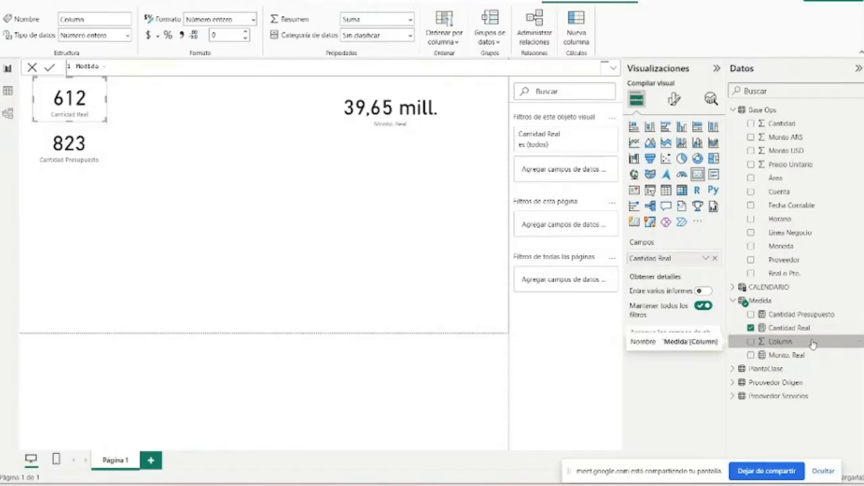
left_click(803, 329)
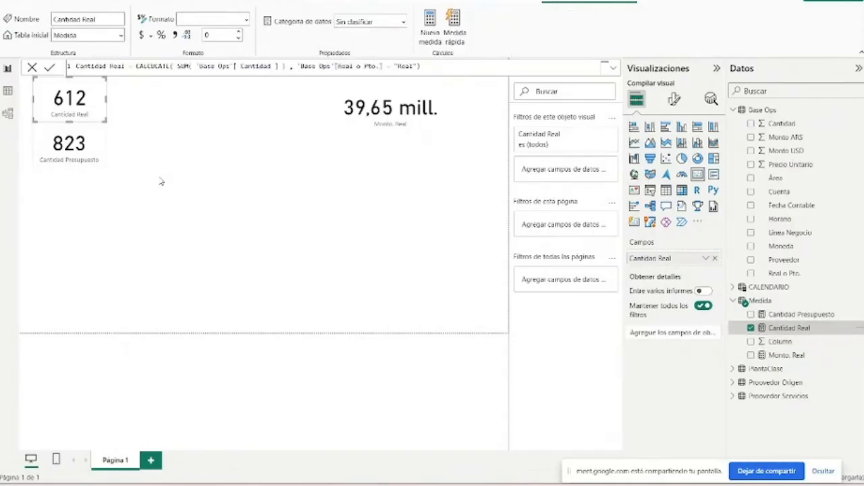
- Duplicate the Monto. Real card and place the copy directly below the original
left_click(351, 122)
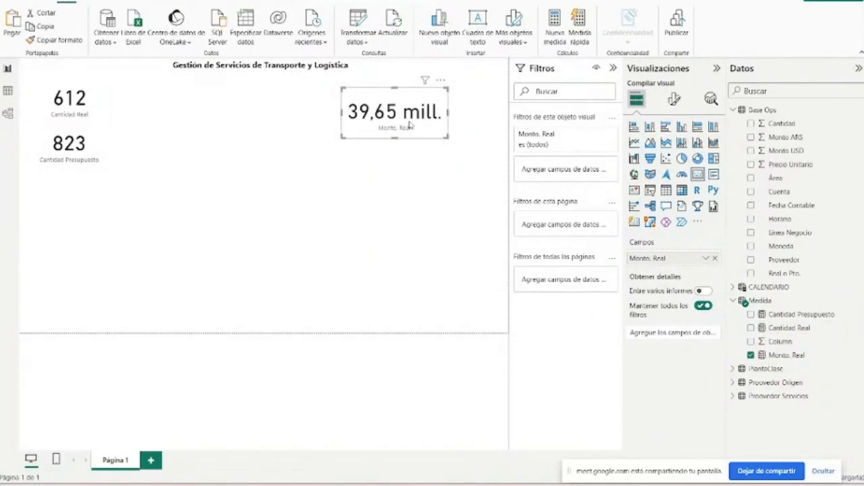
key("ctrl+v")
- Create a measure Monto. Presupuesto from a copy of the Monto. Real formula, keeping the Monto ARS sum and the "Real" filter
left_click(794, 355)
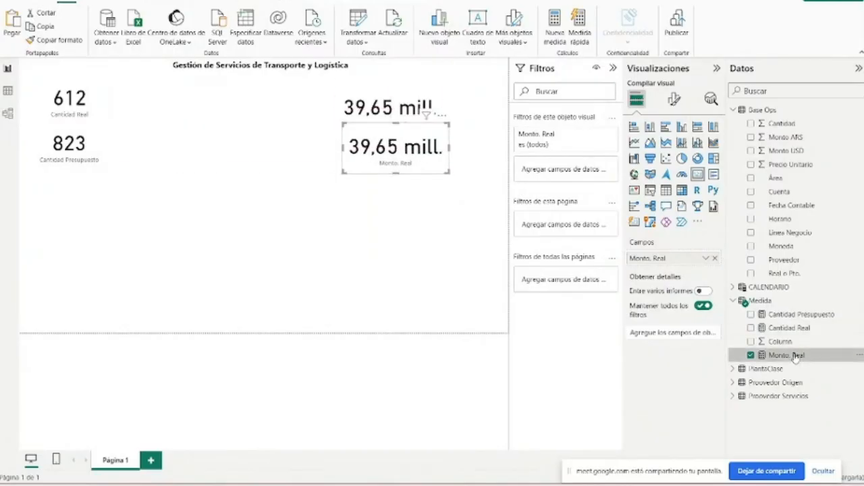
left_click(795, 316)
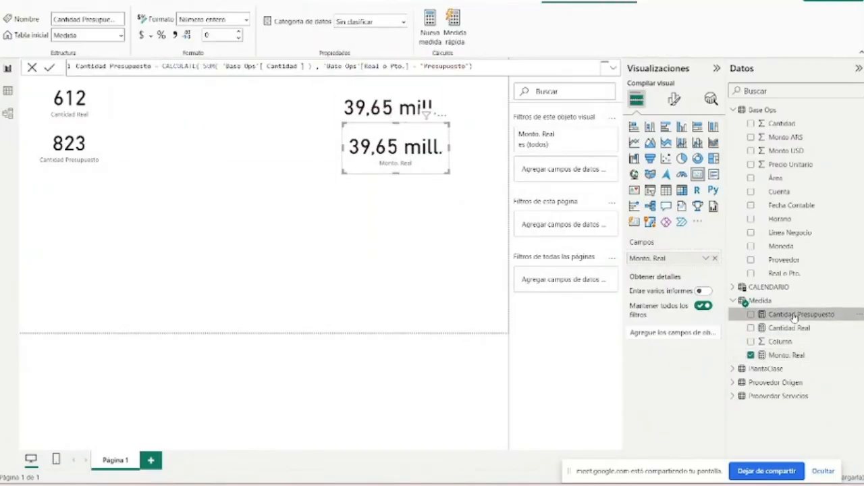
left_click(803, 358)
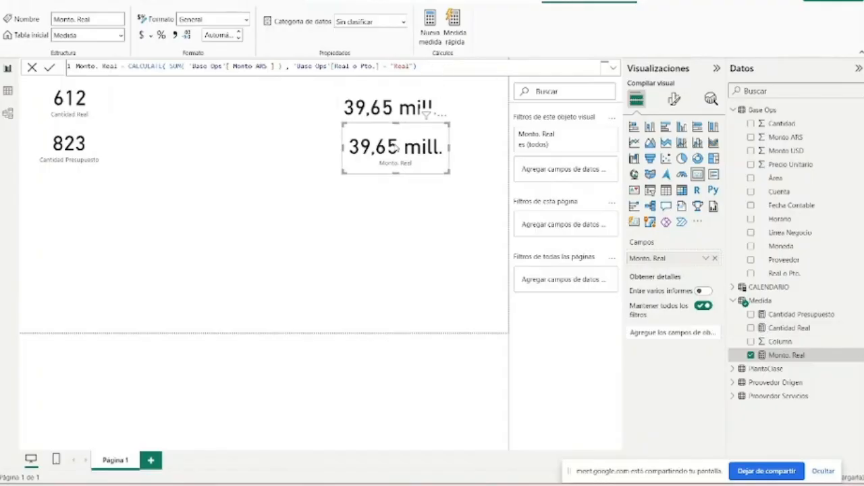
left_click_drag(416, 66, 9, 72)
left_click(430, 30)
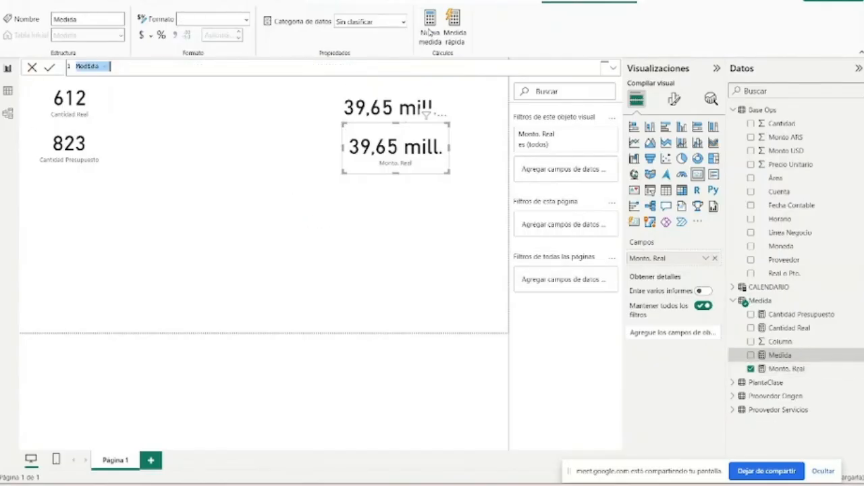
double_click(109, 65)
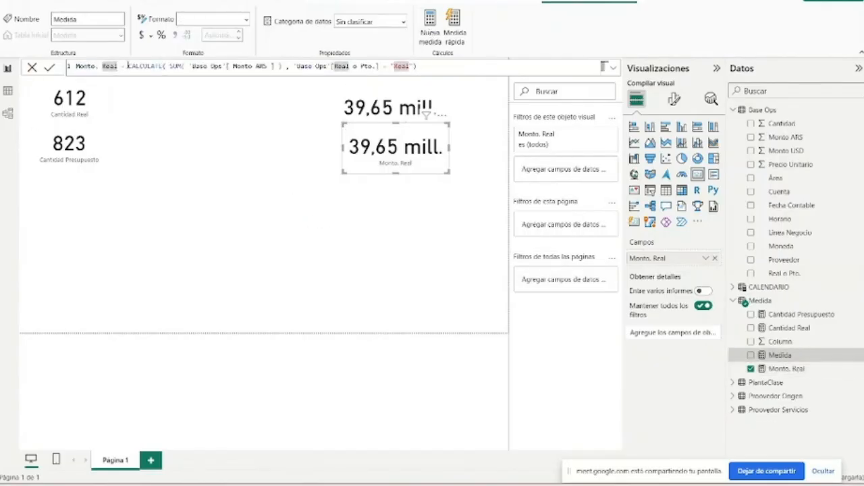
type("R")
type("resu")
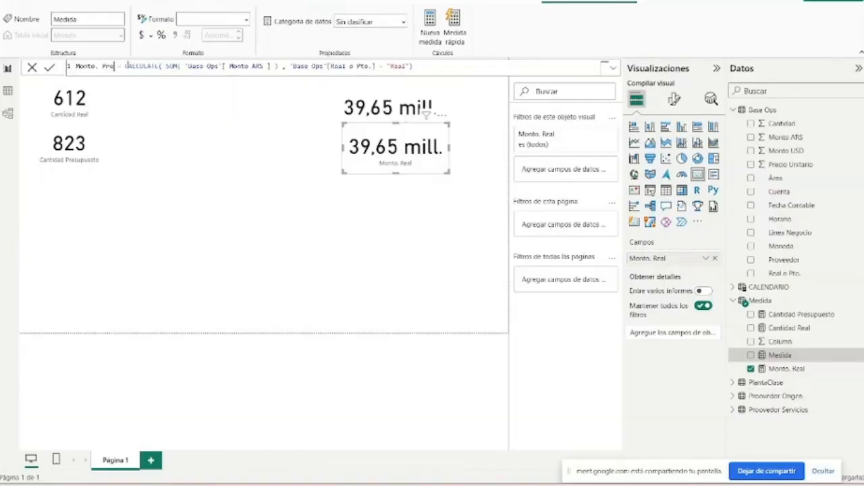
type("puesto")
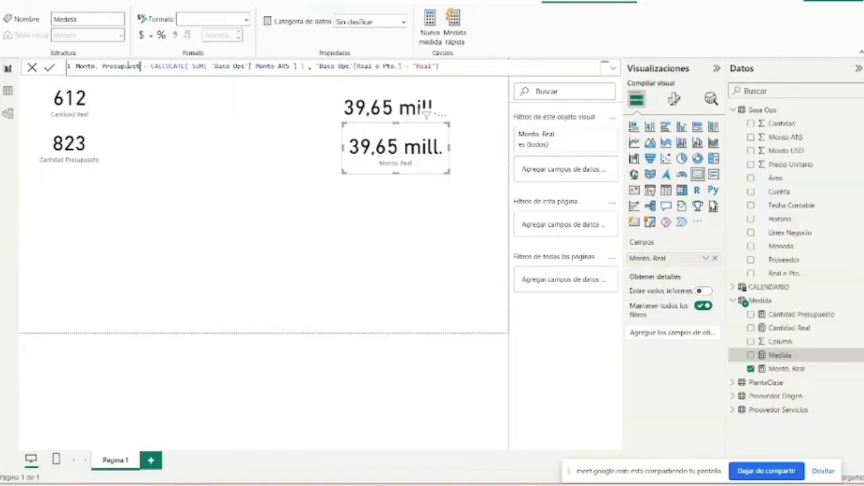
key("Return")
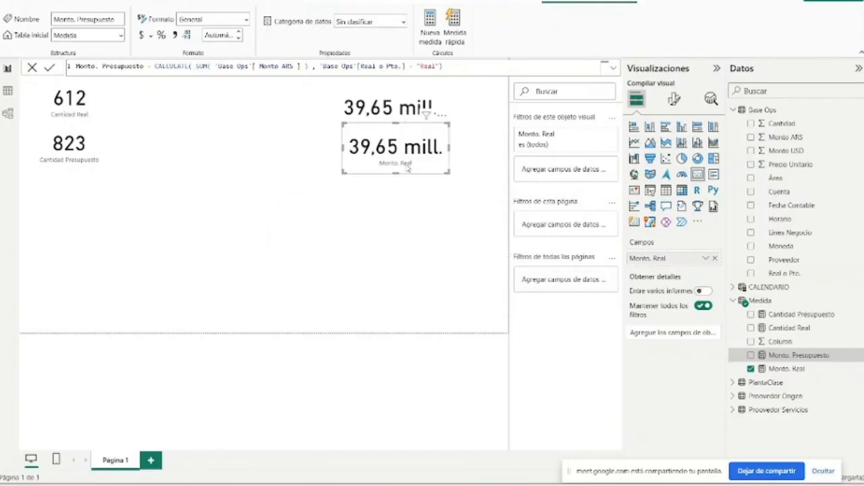
- Replace the copied card's Monto. Real field with Monto. Presupuesto and set the two amount cards side by side, Monto. Real on the left
left_click(714, 258)
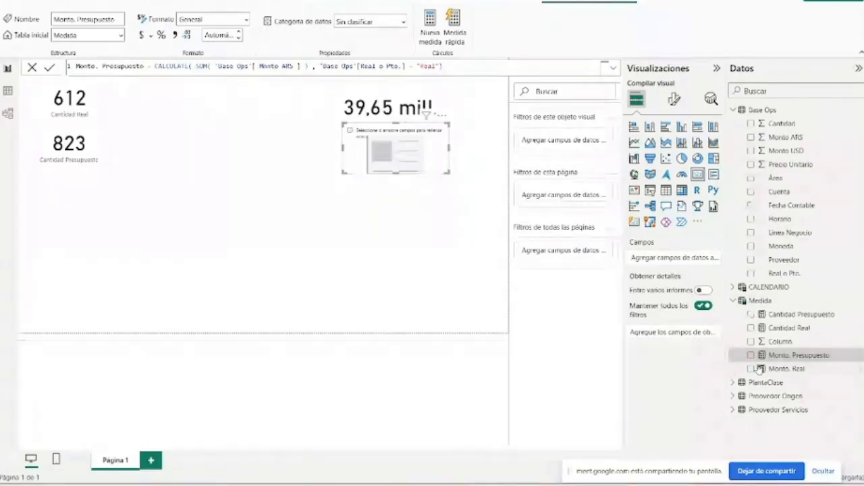
left_click_drag(797, 356, 467, 141)
left_click_drag(387, 120, 343, 137)
- Place the Cantidad Presupuesto card to the right of Cantidad Real and line both up in a row with the Monto. Real card
left_click_drag(74, 146, 150, 99)
left_click_drag(86, 111, 71, 133)
left_click_drag(160, 110, 148, 132)
left_click_drag(355, 137, 352, 134)
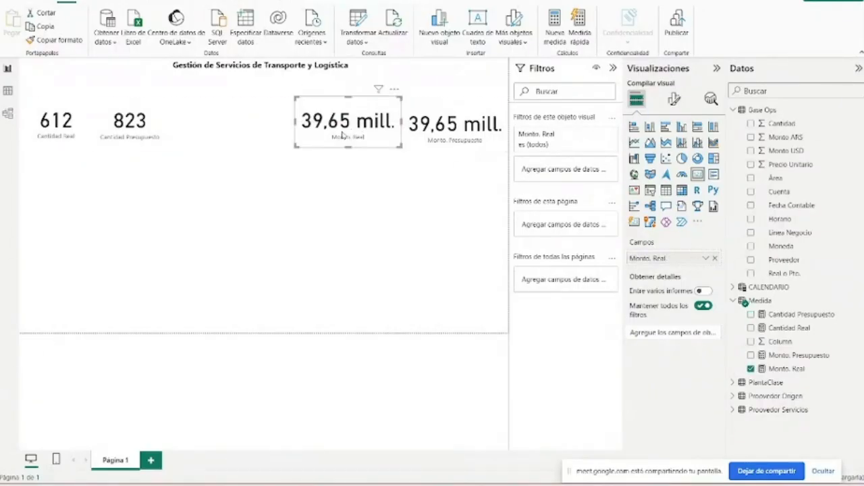
left_click(209, 201)
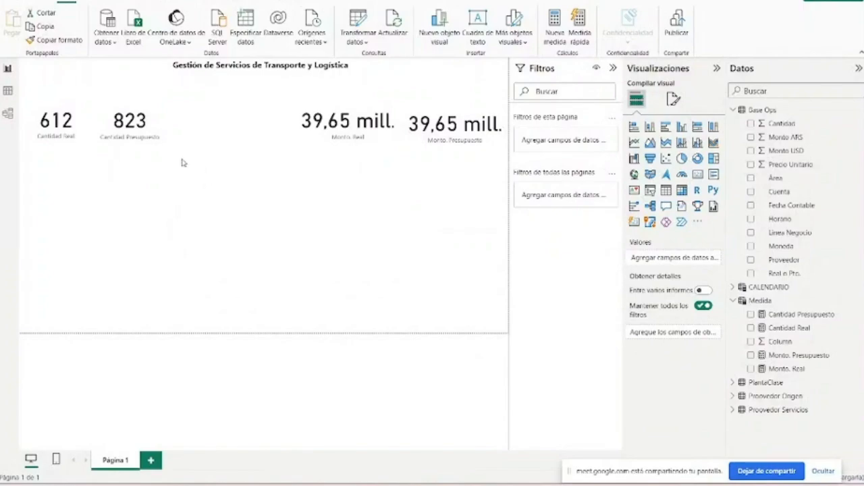
left_click(96, 136)
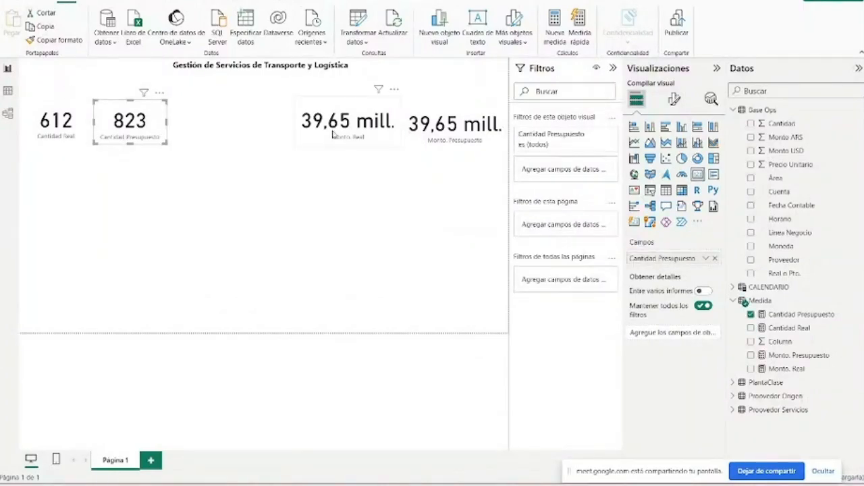
left_click(276, 73)
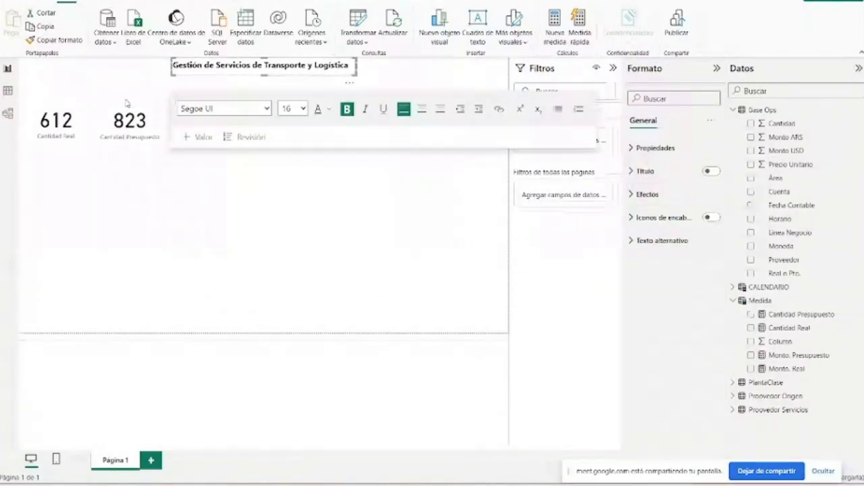
left_click(67, 125)
left_click(111, 134)
left_click(61, 125)
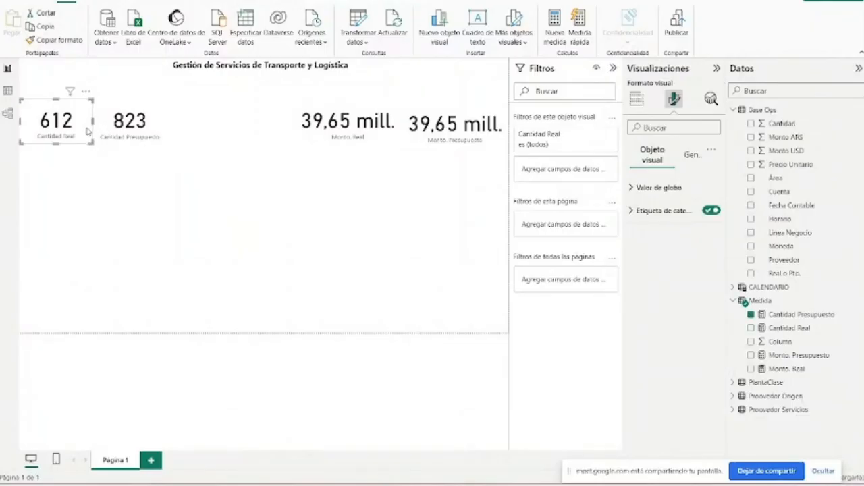
left_click(112, 132)
left_click(410, 304)
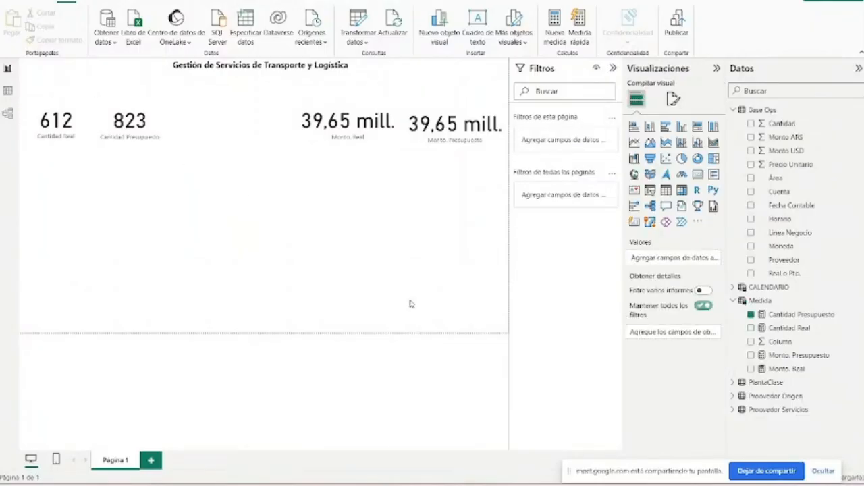
- Create a new measure in the Medida table and name it VAR% Real S/Pto
left_click(800, 315)
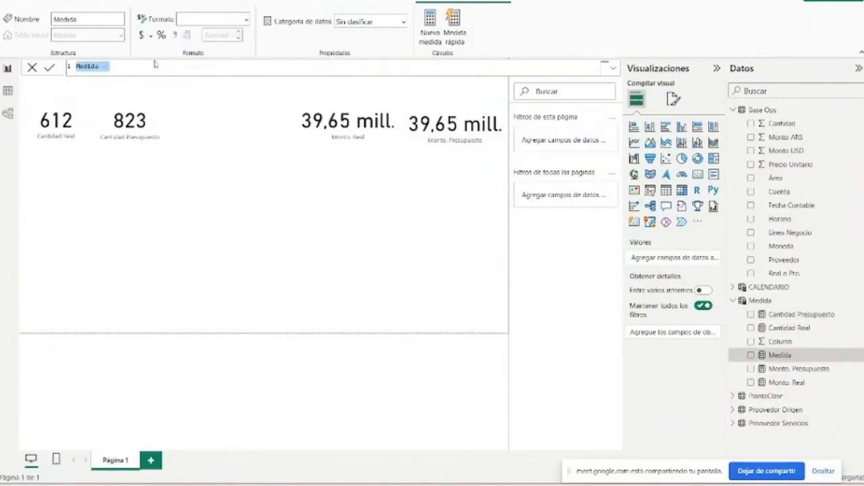
type("VAR")
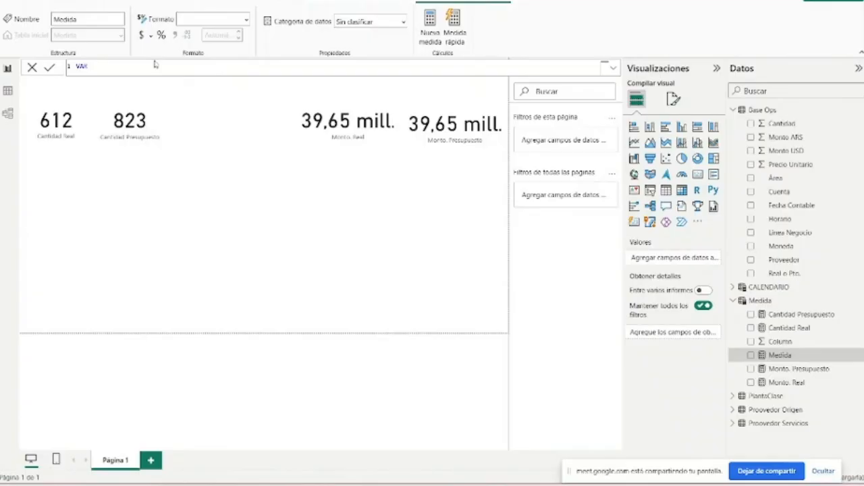
type("% ")
type("Cant")
type(" vs")
key("BackSpace")
key("BackSpace")
key("BackSpace")
key("BackSpace")
key("BackSpace")
key("BackSpace")
key("BackSpace")
key("BackSpace")
key("BackSpace")
key("BackSpace")
type("Real ")
type("=")
type("/Pto")
- Insert Cant before Real in the measure's name, making it VAR% Cant Real S/Pto, and add the equals sign after it
double_click(96, 67)
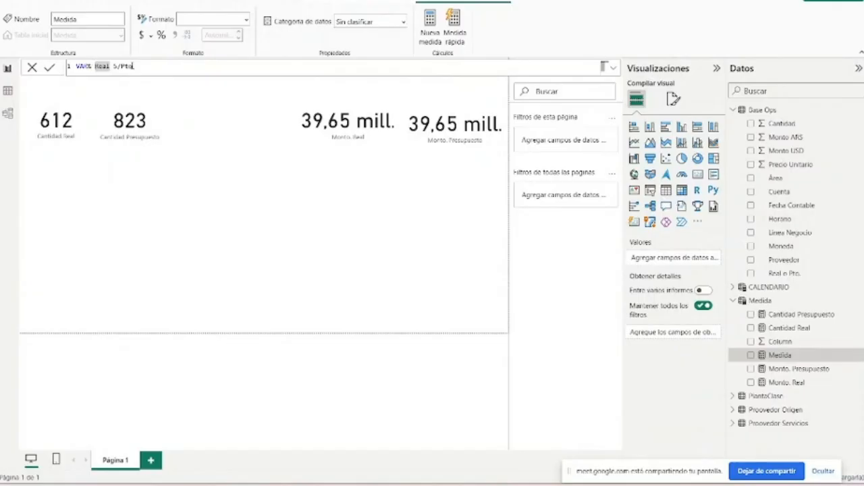
key("Left")
type("Cant")
double_click(146, 65)
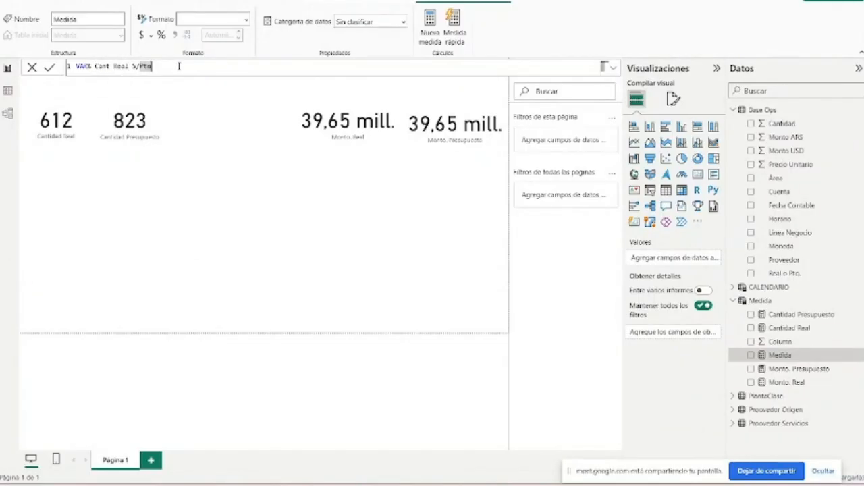
key("Right")
type("=")
- Begin the measure's formula with an IF function and nest a DIVIDE function on a second line as its logical test
left_click(614, 69)
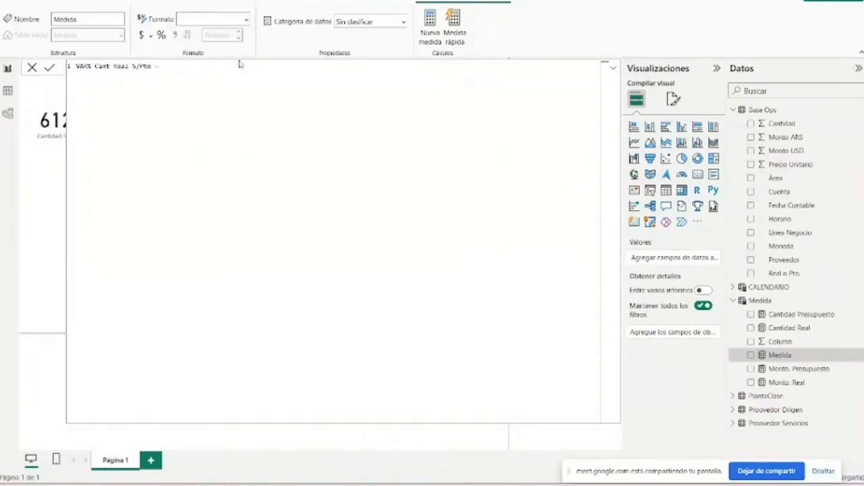
type("IF(")
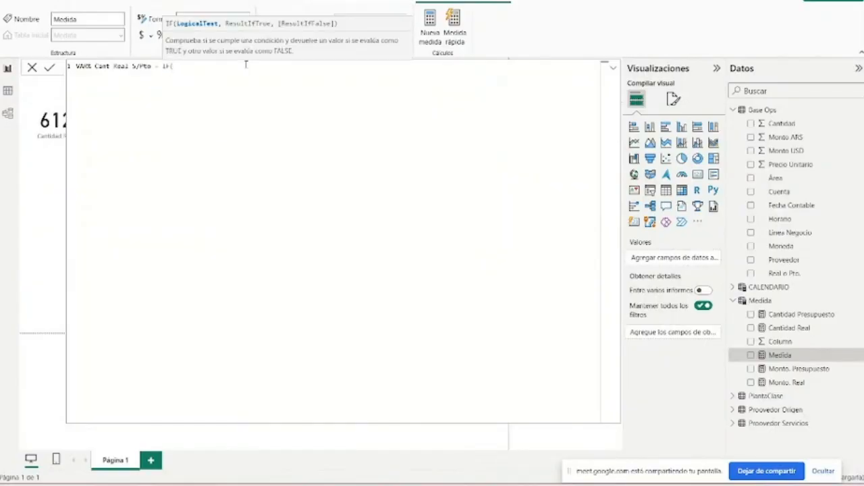
key("shift+Return")
type("DIV")
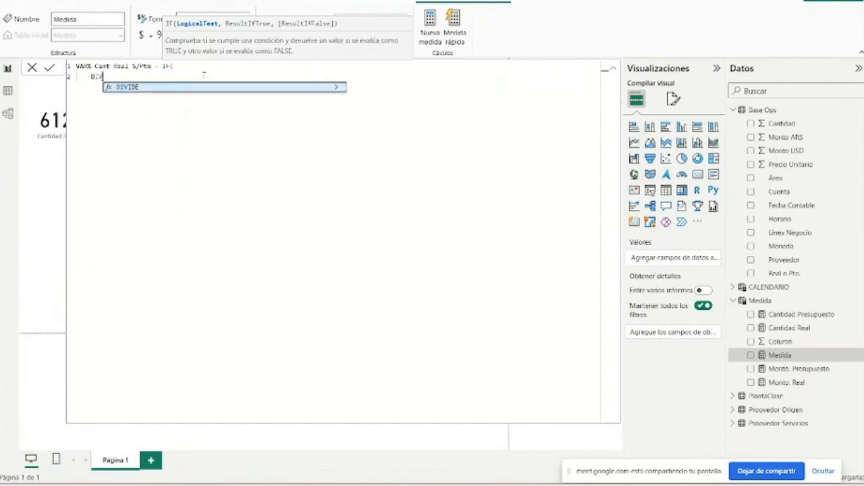
key("Tab")
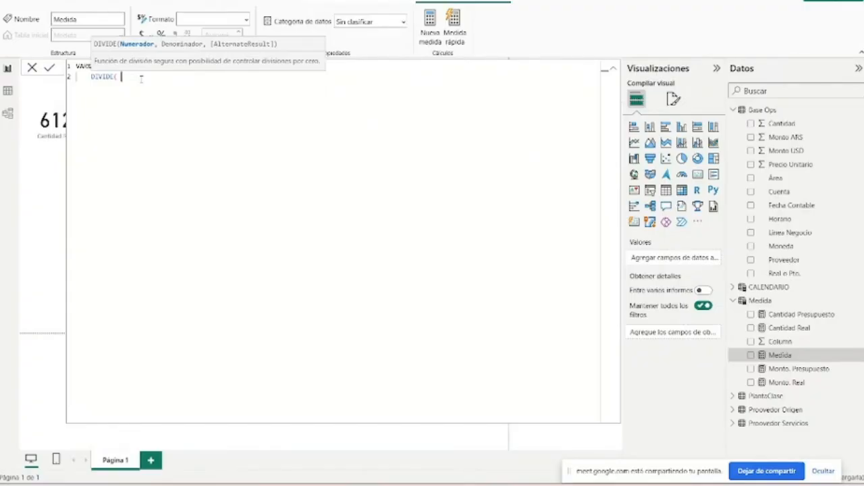
type("RE")
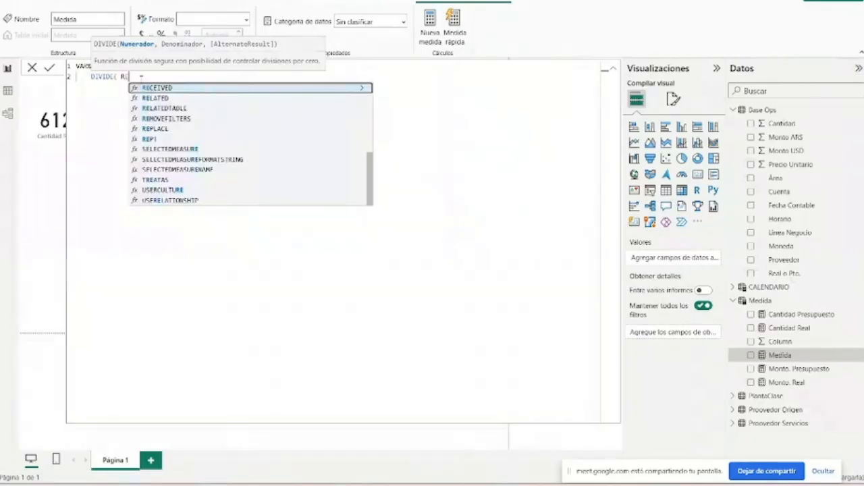
type("AL")
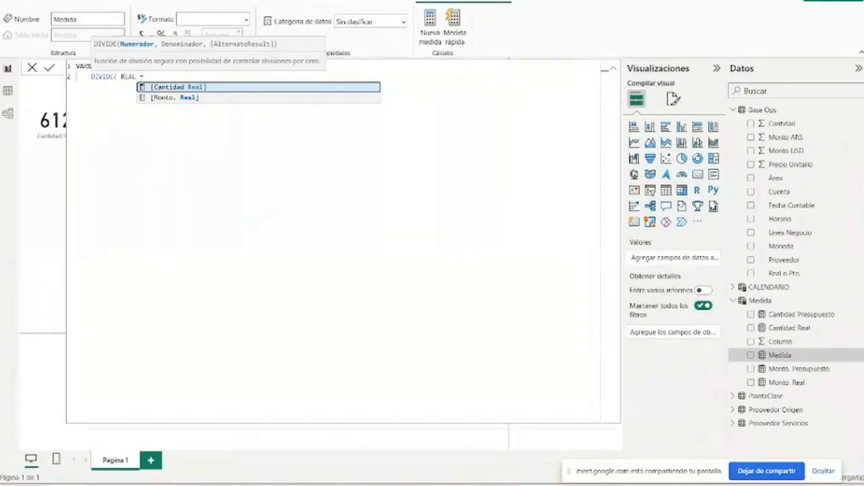
key("Tab")
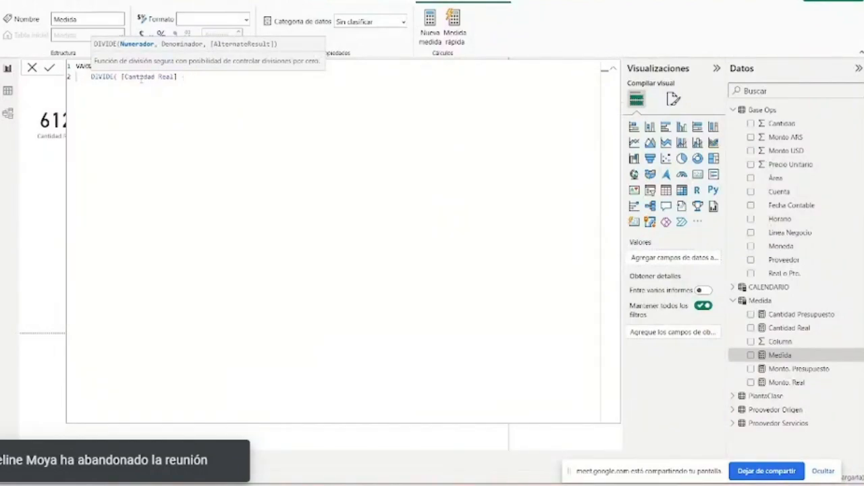
key("BackSpace")
key("BackSpace")
key("BackSpace")
key("BackSpace")
key("BackSpace")
key("BackSpace")
key("BackSpace")
key("BackSpace")
key("BackSpace")
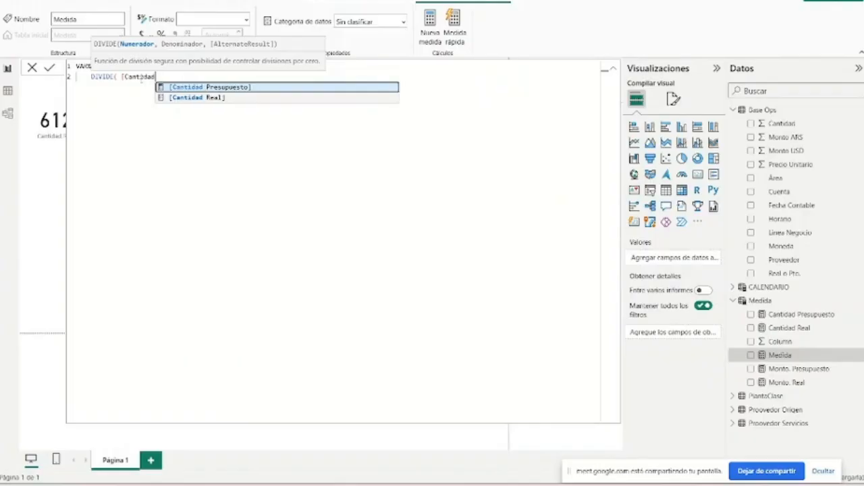
key("BackSpace")
key("BackSpace")
key("BackSpace")
key("BackSpace")
key("BackSpace")
key("BackSpace")
key("BackSpace")
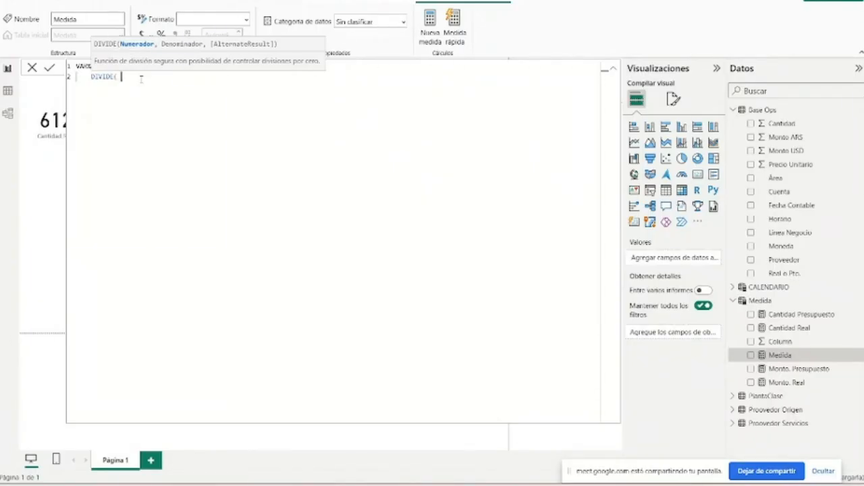
type("CAL")
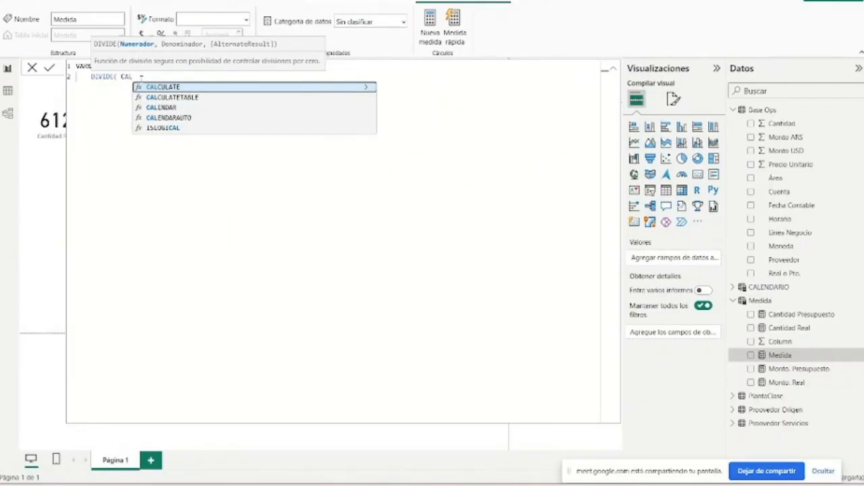
key("Tab")
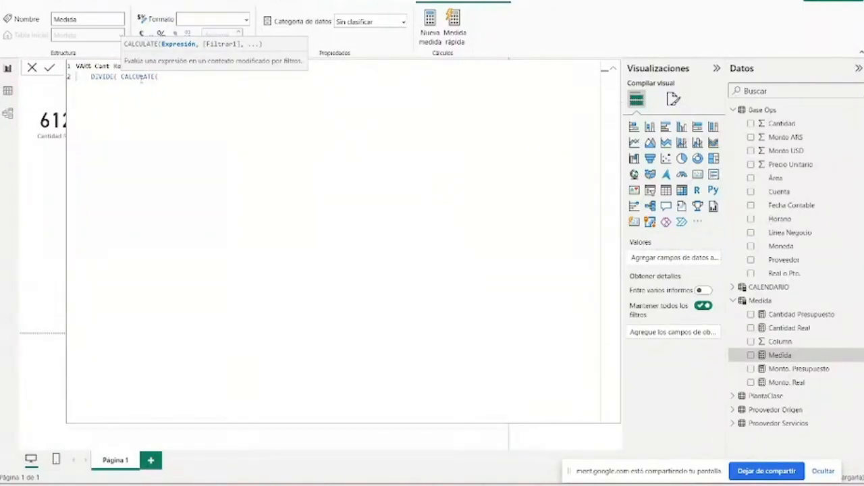
key("BackSpace")
key("BackSpace")
key("BackSpace")
key("BackSpace")
key("BackSpace")
key("BackSpace")
key("BackSpace")
key("BackSpace")
key("BackSpace")
key("BackSpace")
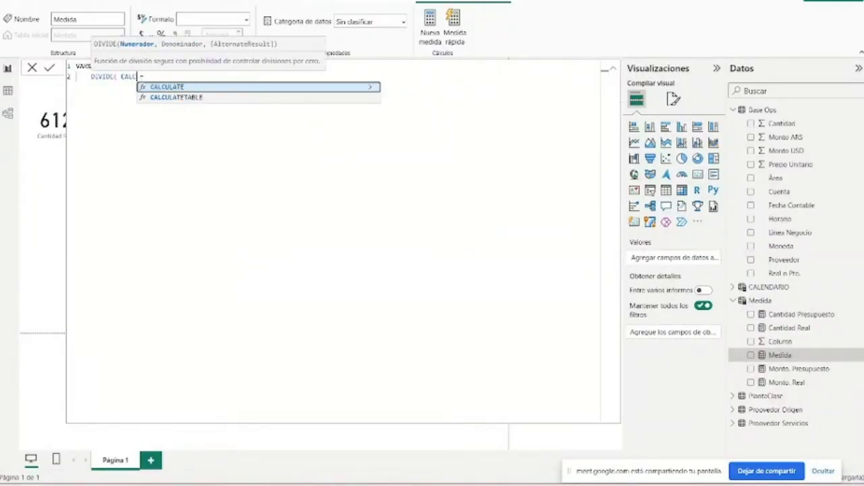
- Enter [Cantidad Real] - [Cantidad Presupuesto] as the numerator of the DIVIDE function
type("REAL")
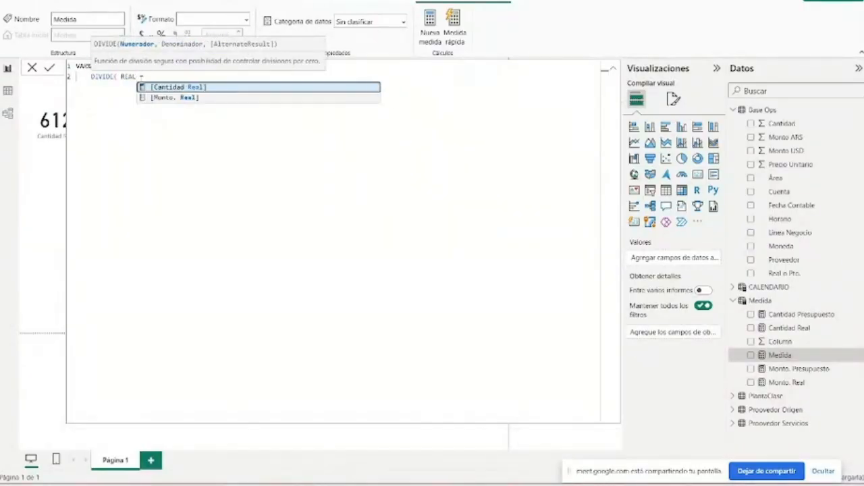
key("Tab")
type(", ")
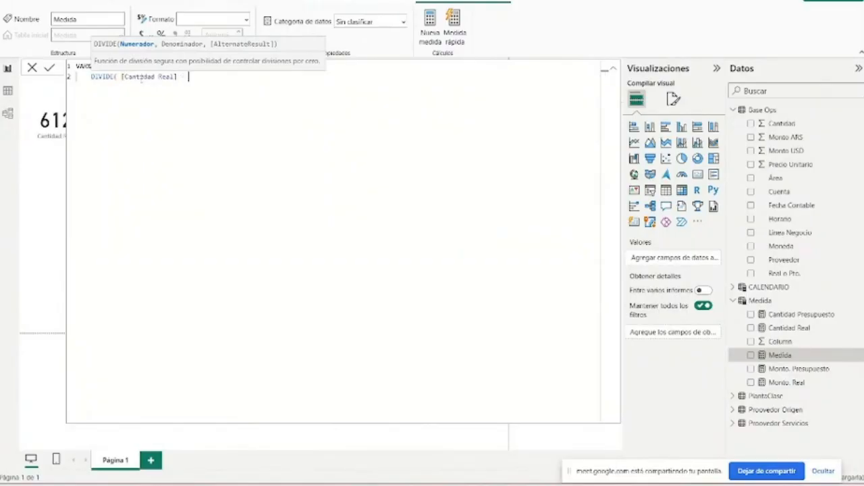
type("PRE")
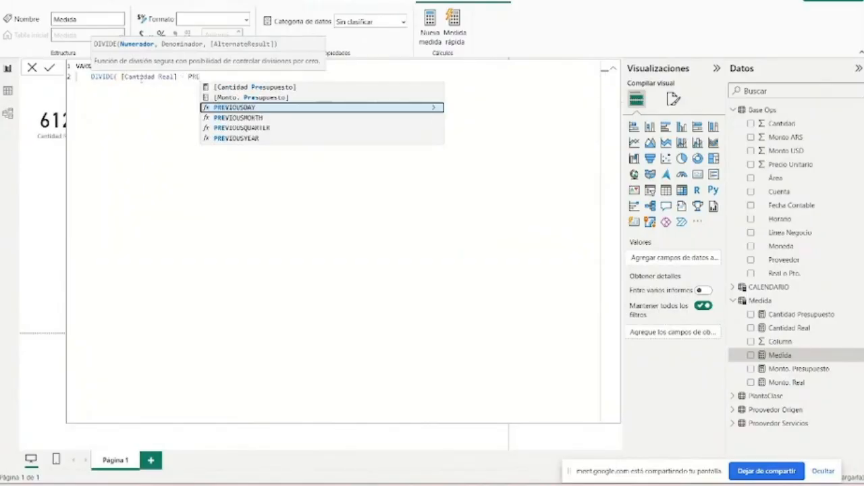
key("Up")
key("Up")
key("Tab")
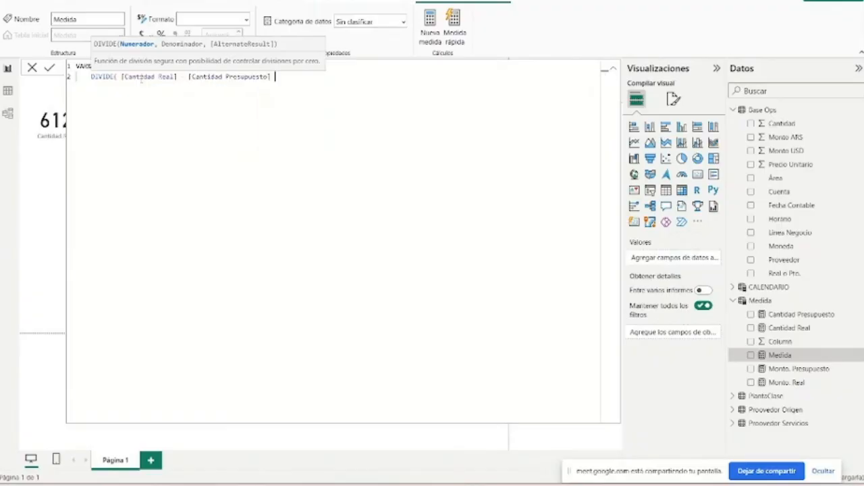
- Add [Cantidad Presupuesto] as the denominator and close the DIVIDE function
type(", ")
type("PRES")
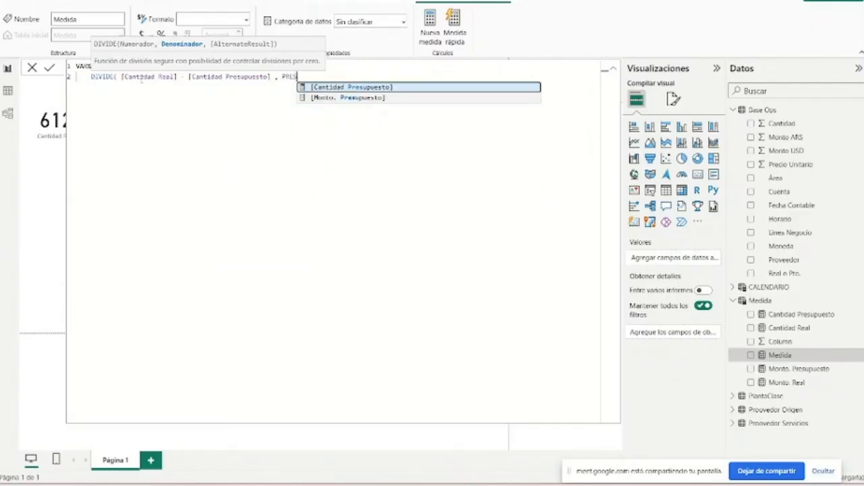
key("Tab")
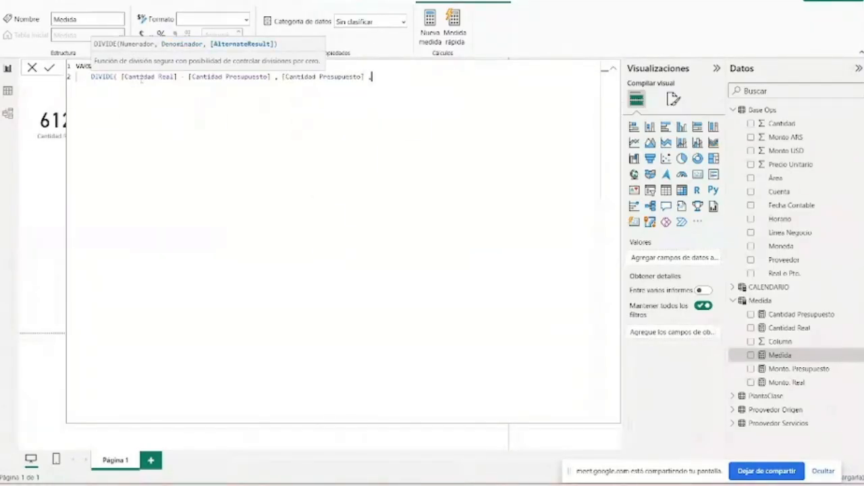
type(") ")
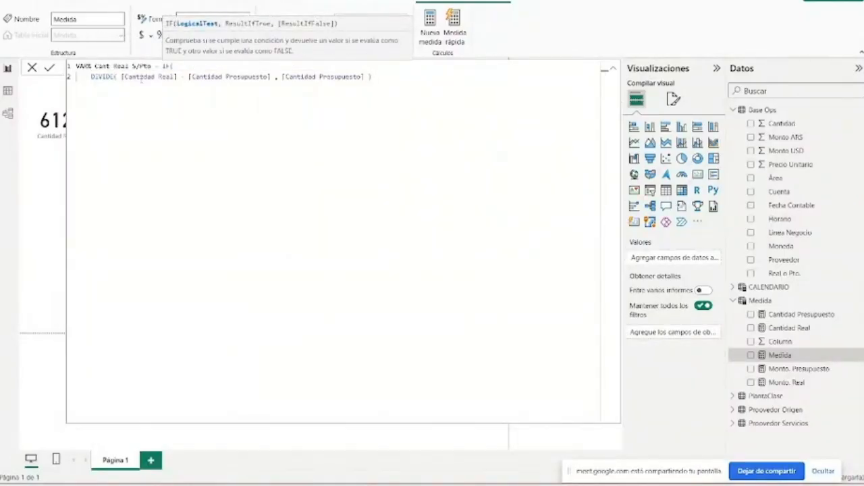
type(",")
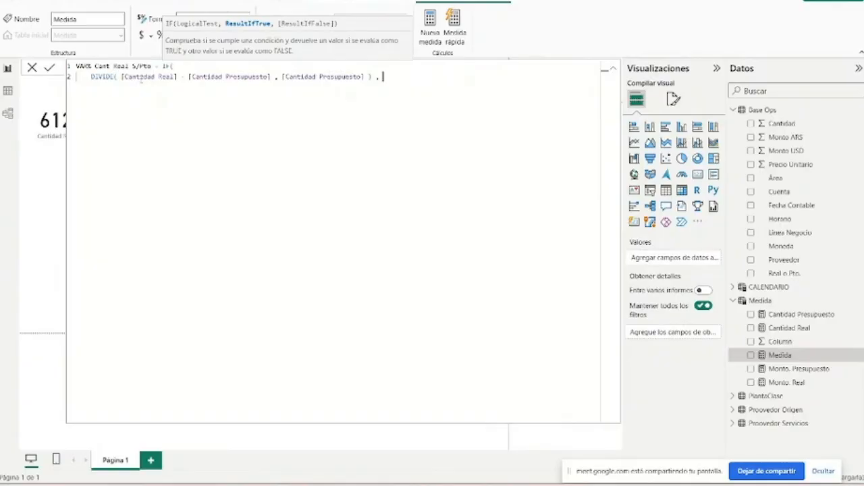
- Add BLANK() as the IF function's result if true, followed by a comma for the false result
type("BLA")
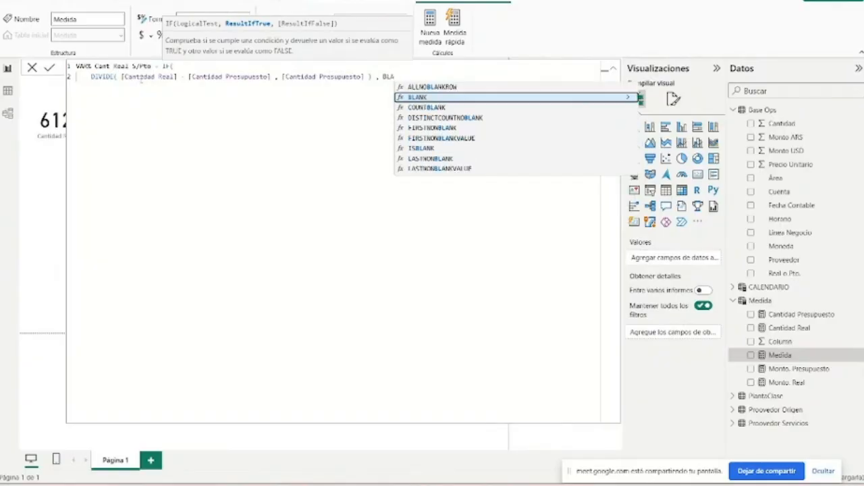
key("Tab")
key("Right")
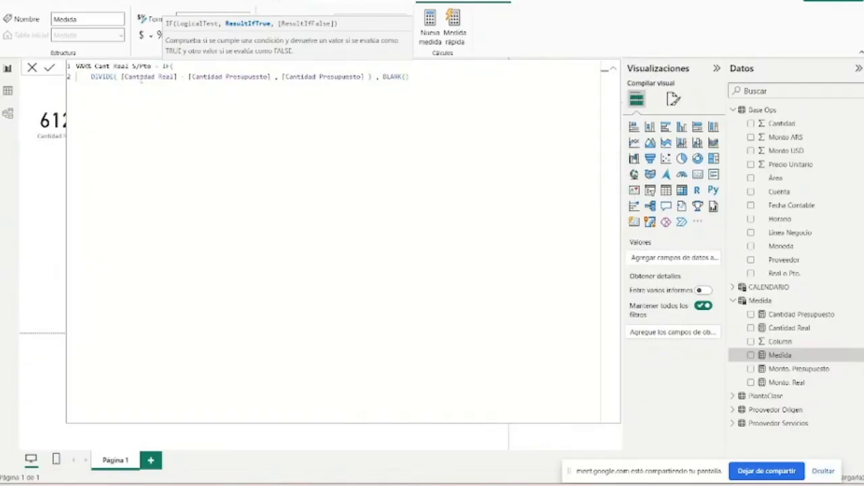
type(",")
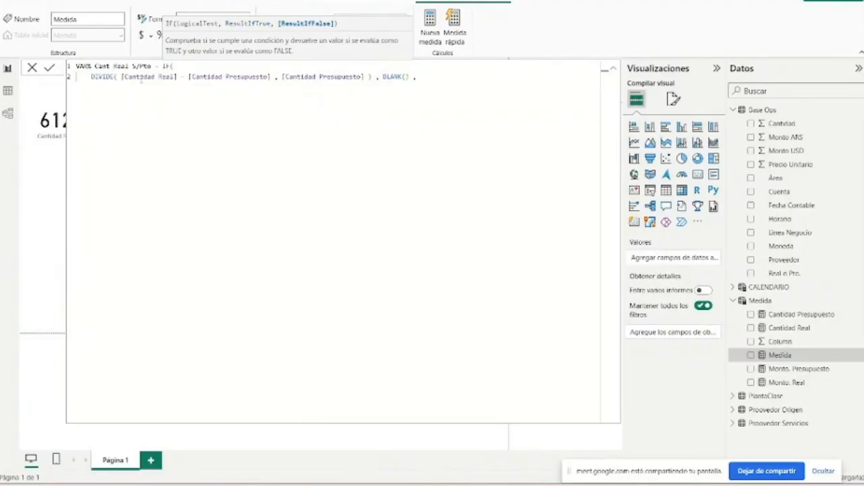
left_click(121, 77)
key("shift+End")
key("super")
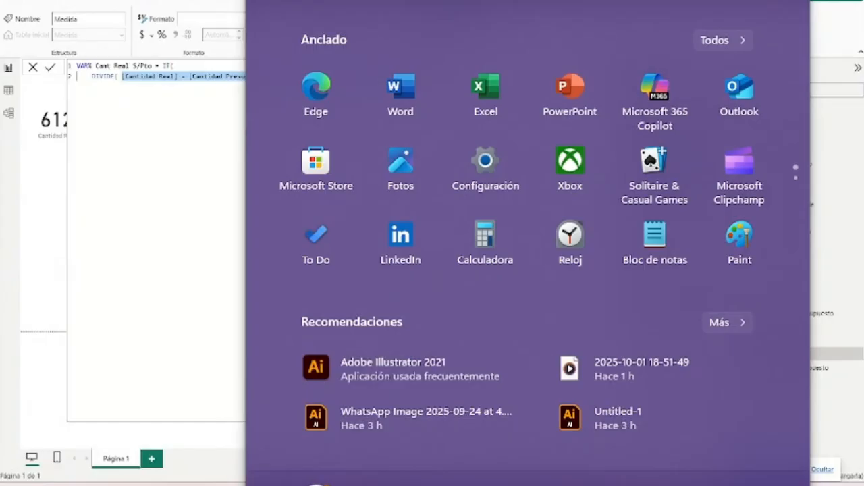
key("super")
key("ctrl+c")
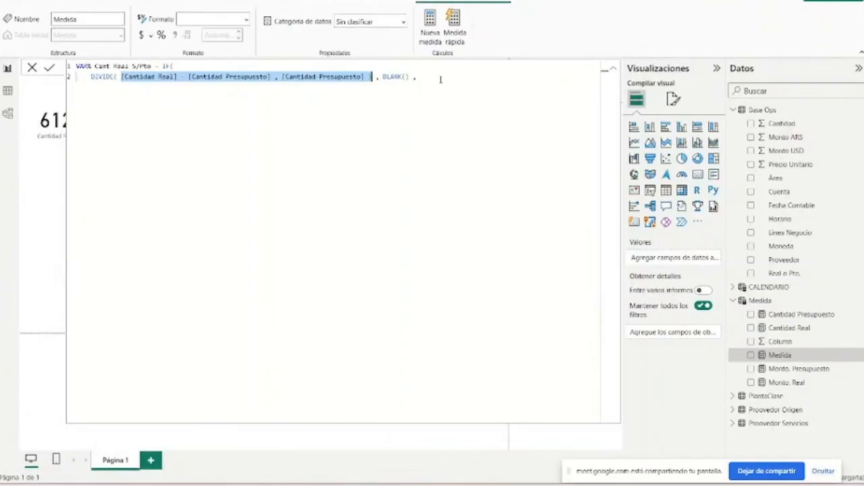
left_click(443, 81)
key("ctrl+v")
key("BackSpace")
key("BackSpace")
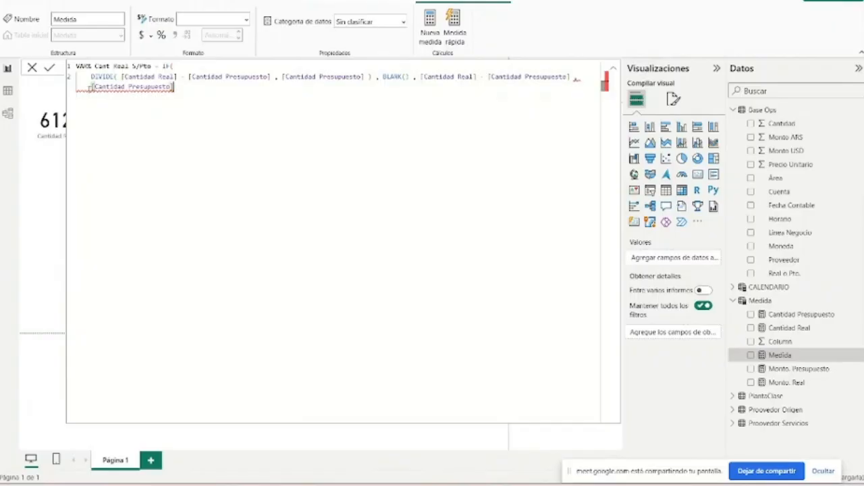
left_click(420, 76)
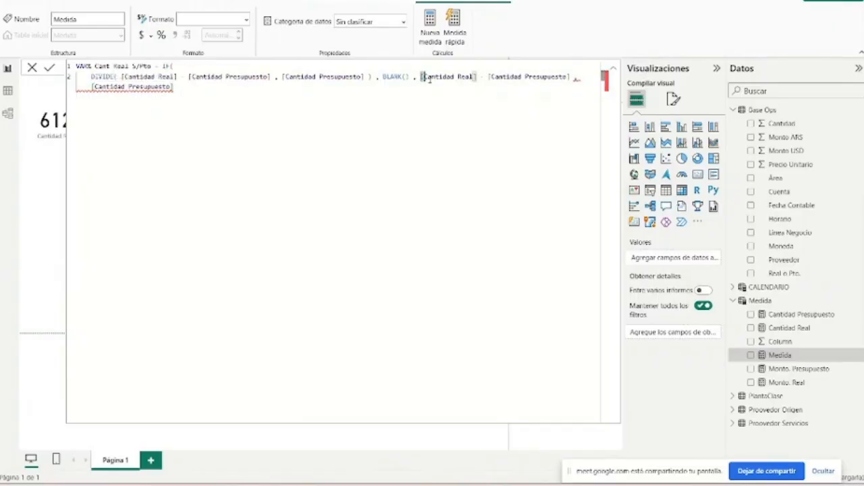
left_click_drag(421, 77, 175, 87)
key("BackSpace")
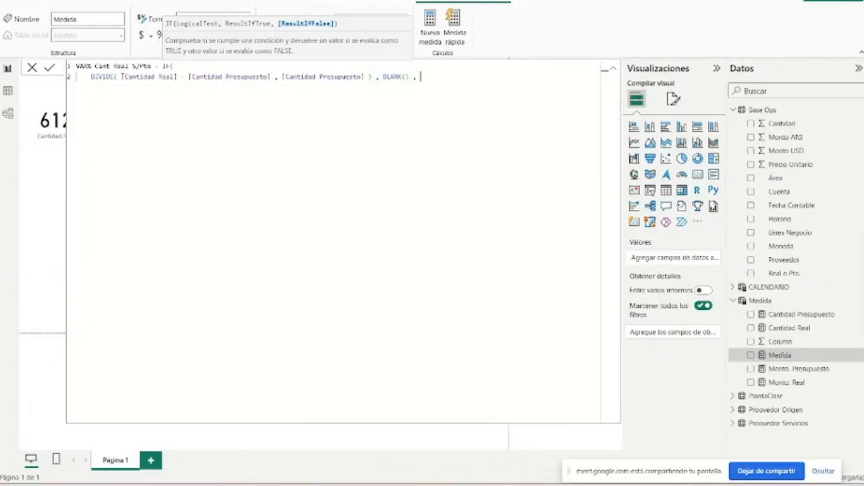
- Try to use a copy of the DIVIDE function's arguments as the IF function's result if false, and close the formula
double_click(177, 76)
left_click_drag(177, 76, 365, 76)
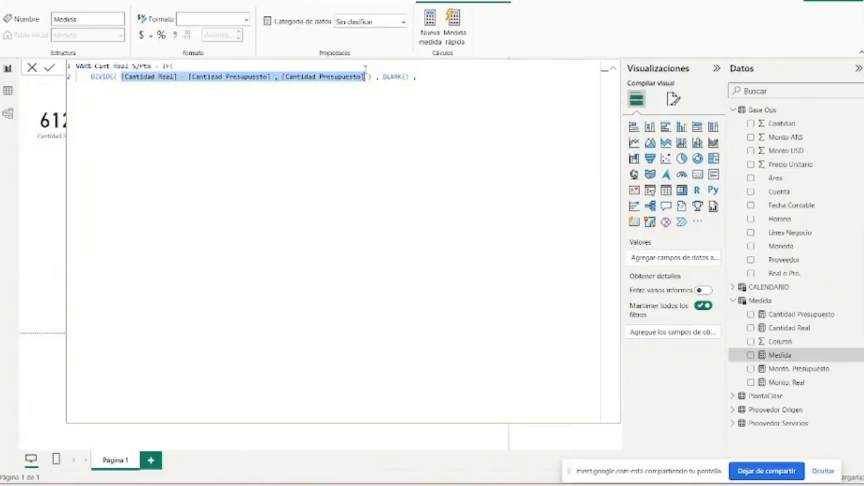
left_click(489, 99)
key("ctrl+v")
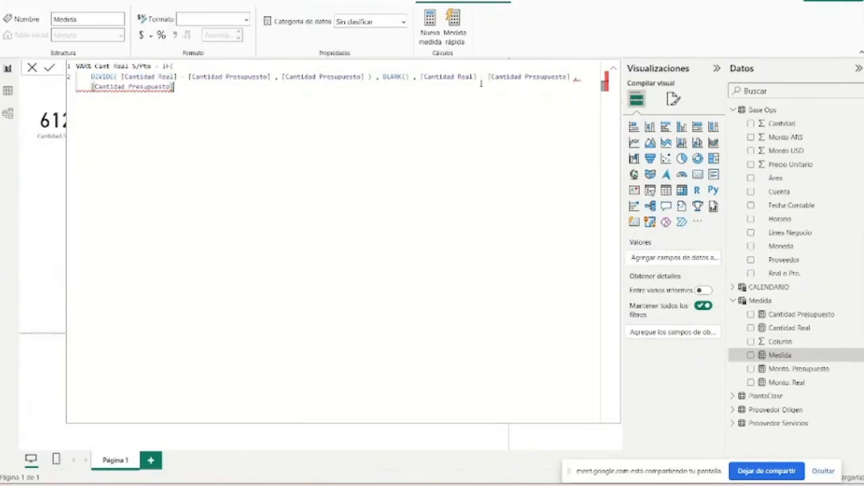
key("BackSpace")
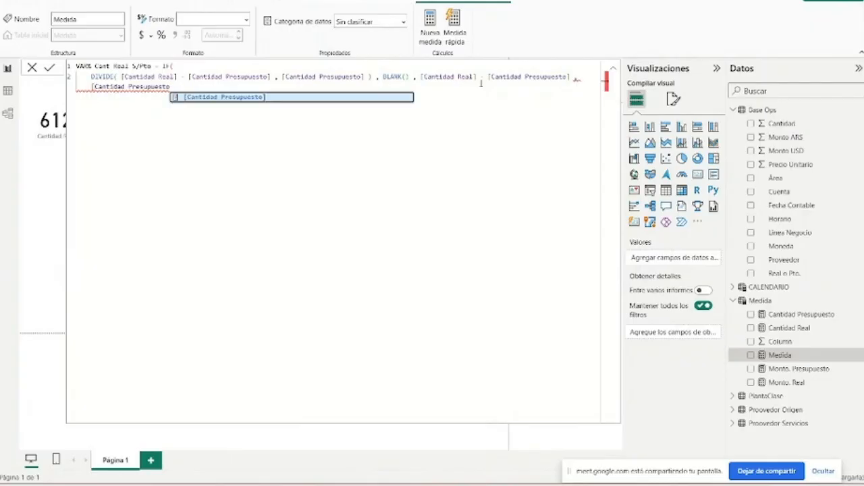
type("]")
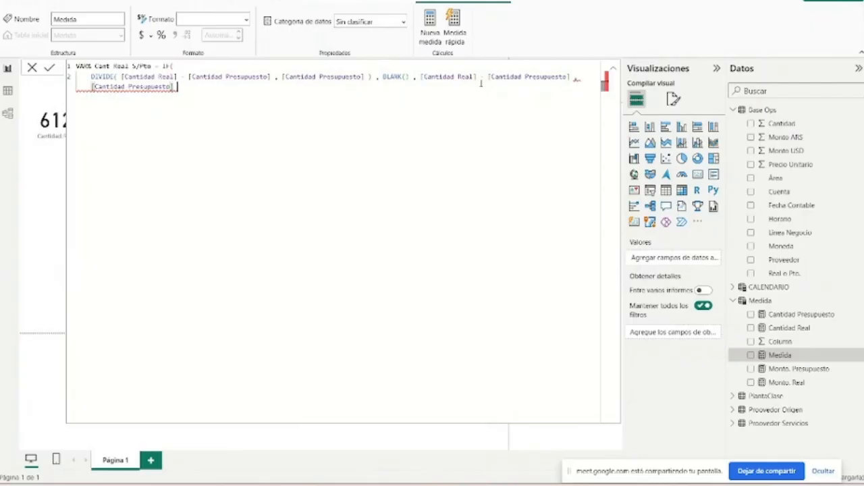
type(" -")
key("BackSpace")
type(")")
- Try an extra closing parenthesis after BLANK(), and delete everything that follows the DIVIDE function
left_click(408, 77)
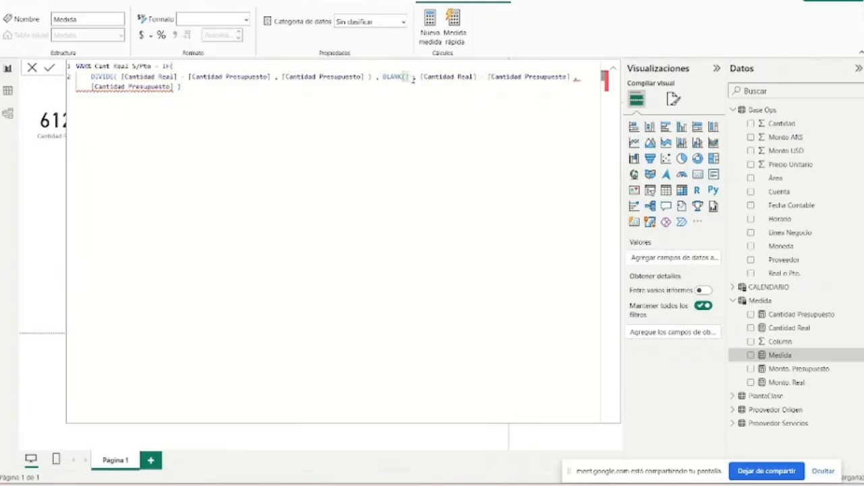
type(")")
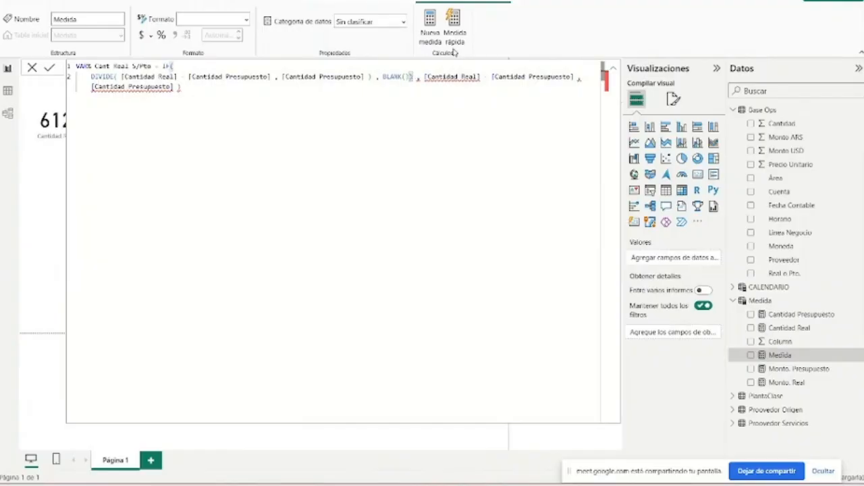
key("BackSpace")
left_click(371, 77)
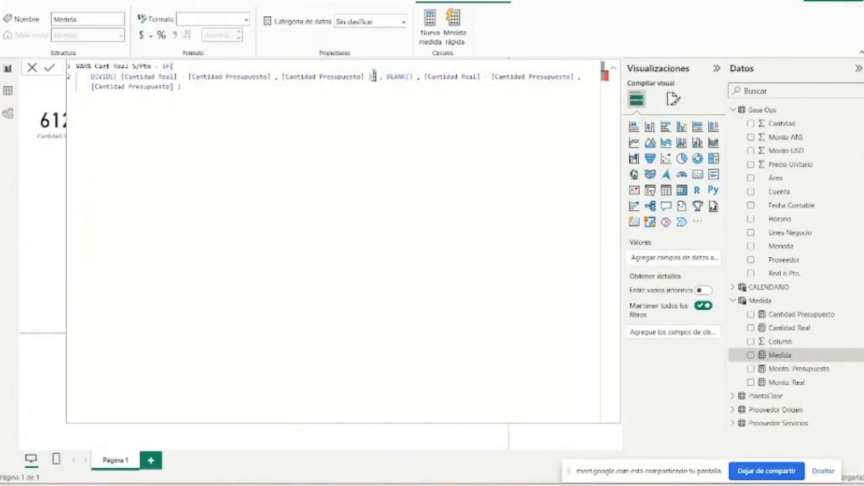
left_click(330, 95)
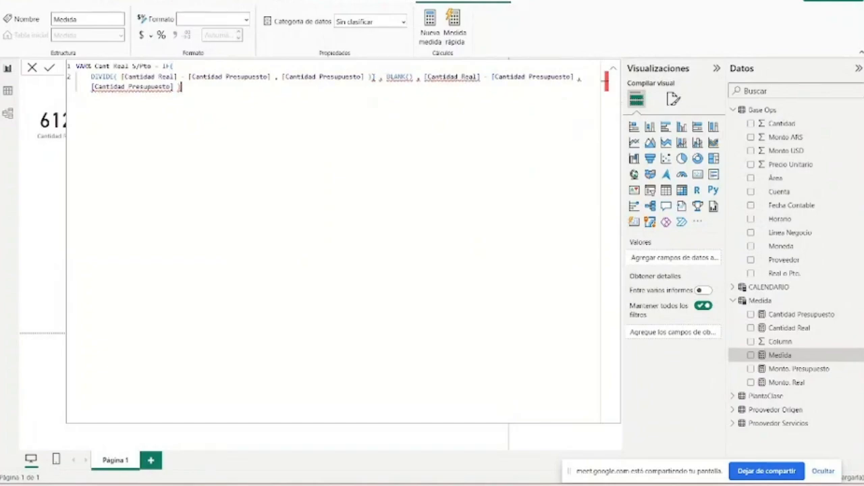
left_click_drag(372, 76, 403, 110)
key("BackSpace")
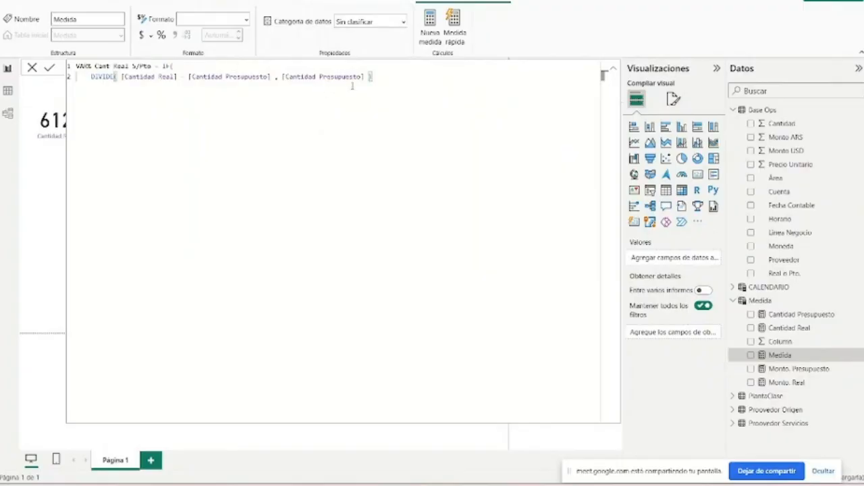
- Try BLANK() as the IF function's result if true and 0 as its result if false, and close the function
type(",")
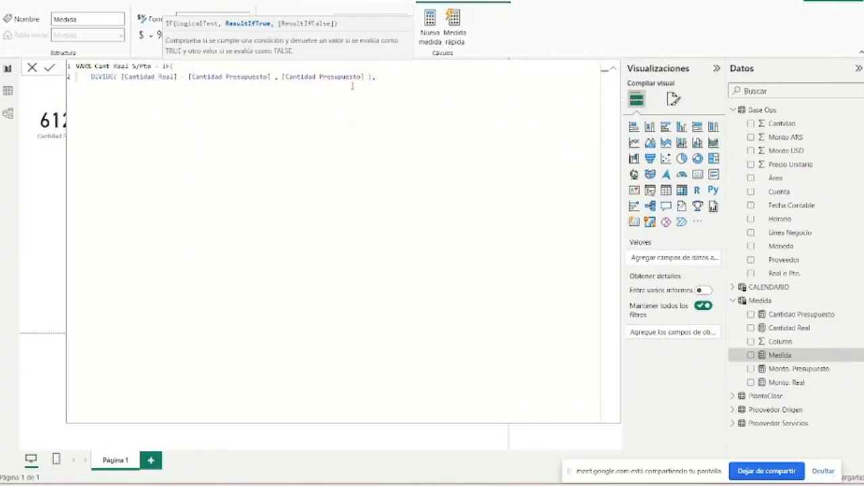
type(" BL")
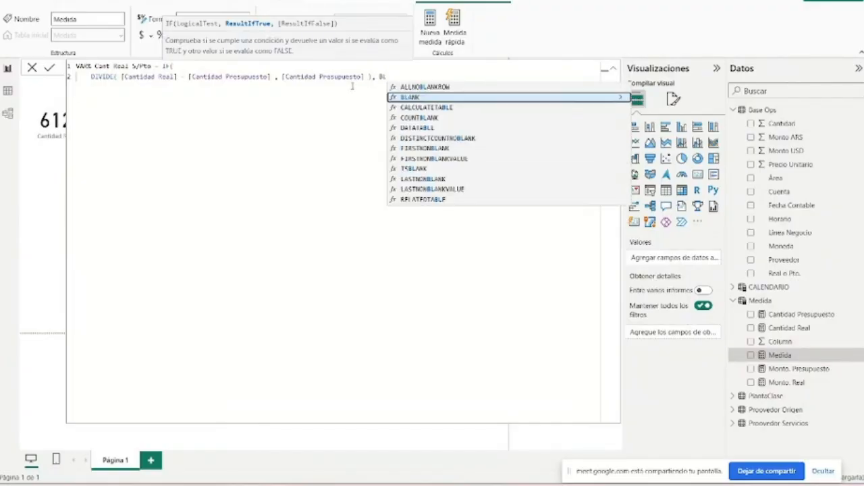
key("Tab")
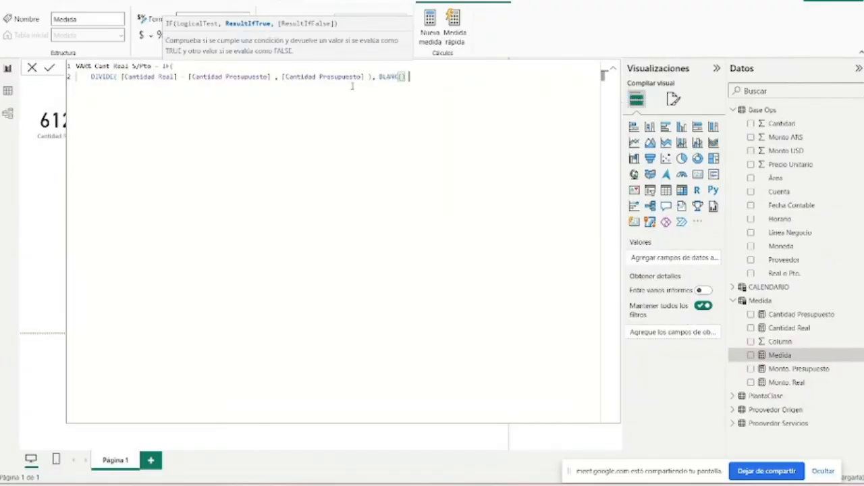
type(", ")
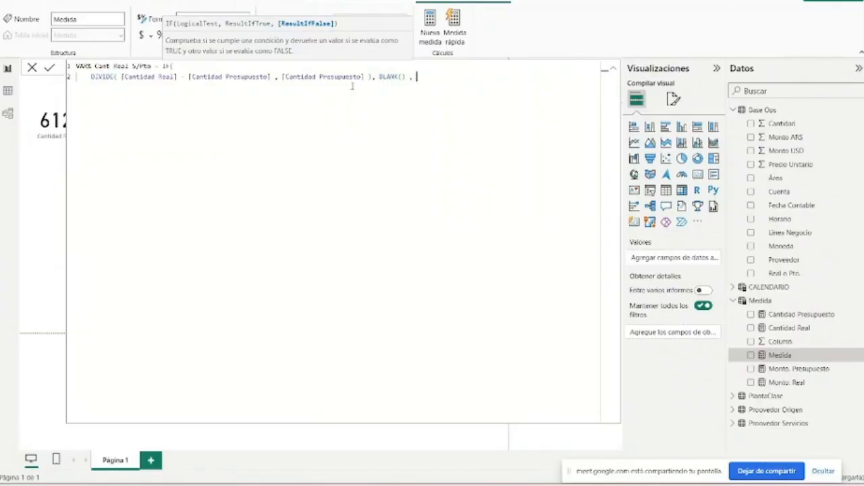
type("0 )")
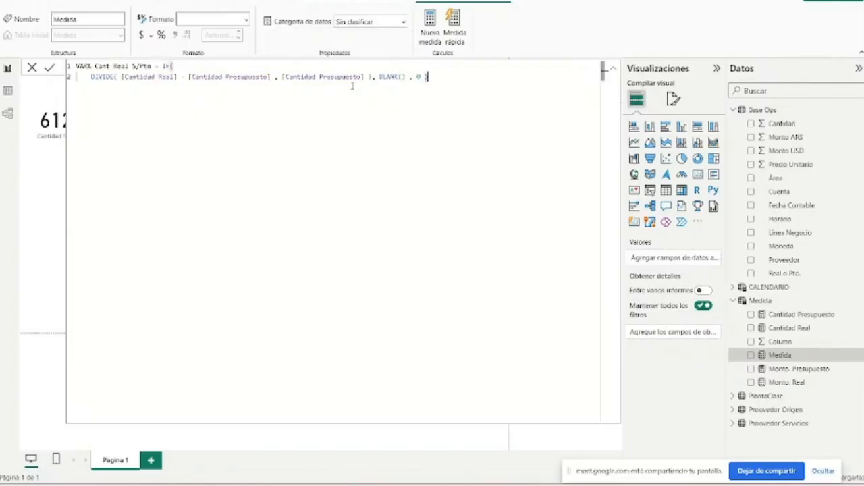
type(" ,")
- Remove the 0 and BLANK() results from the formula, back to the DIVIDE function's denominator
key("BackSpace")
key("BackSpace")
key("BackSpace")
key("BackSpace")
key("BackSpace")
key("BackSpace")
key("BackSpace")
type(",")
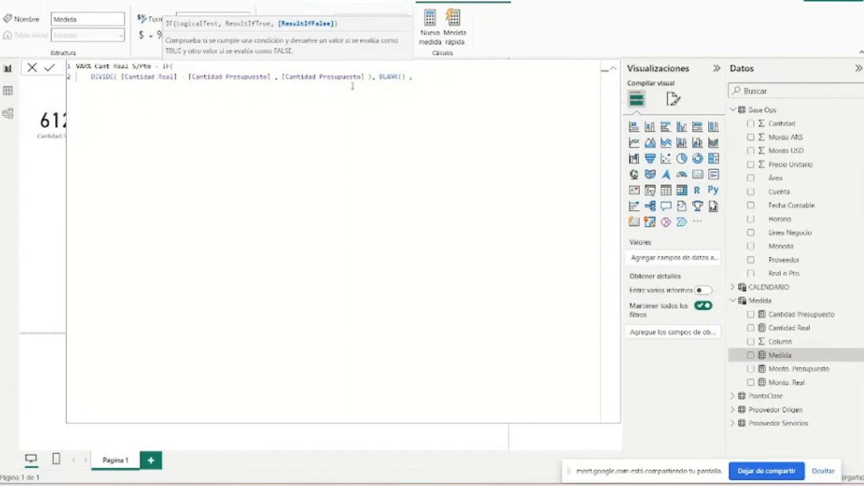
key("BackSpace")
key("BackSpace")
key("BackSpace")
key("BackSpace")
key("BackSpace")
key("BackSpace")
key("BackSpace")
key("BackSpace")
key("BackSpace")
key("BackSpace")
key("BackSpace")
key("BackSpace")
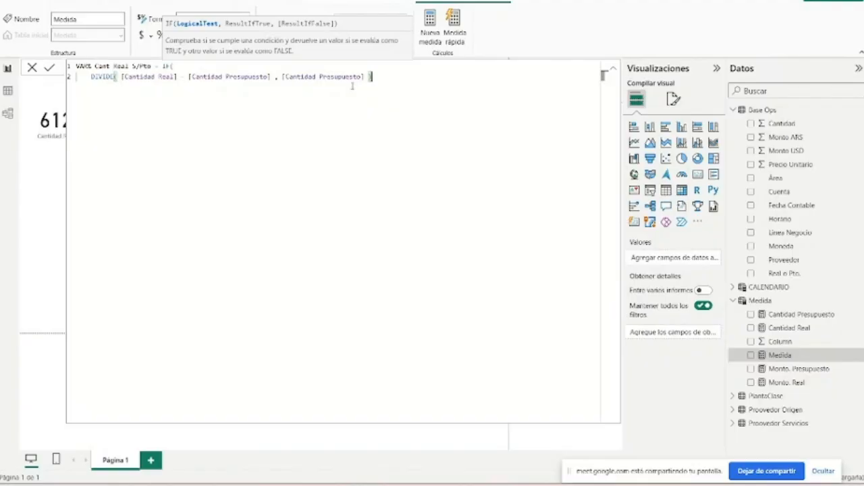
key("BackSpace")
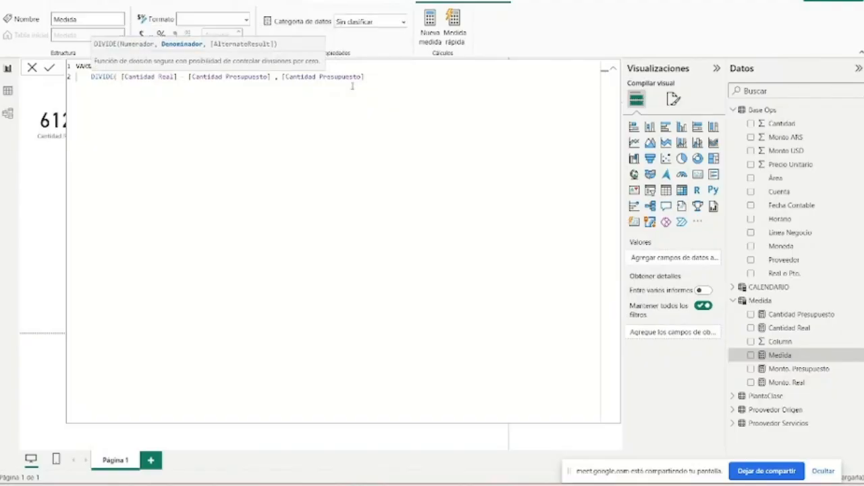
- Close the DIVIDE function and enter BLANK() as the result if true, followed by a comma
type(") ,")
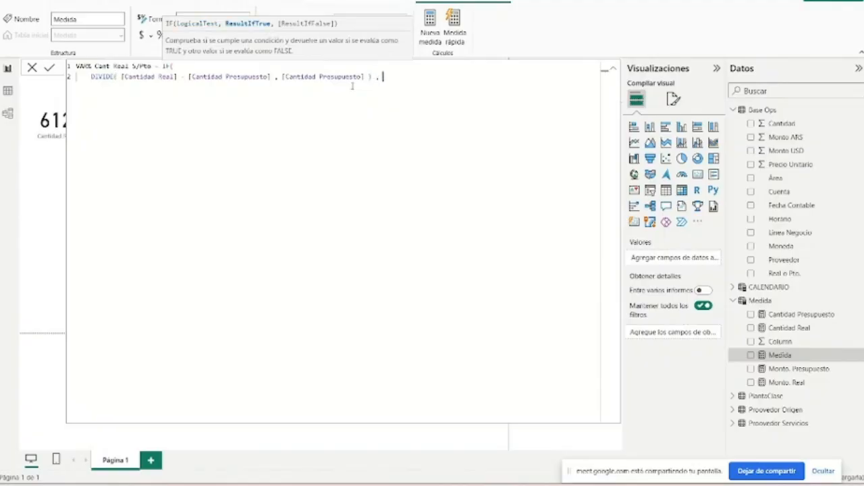
type(" BL")
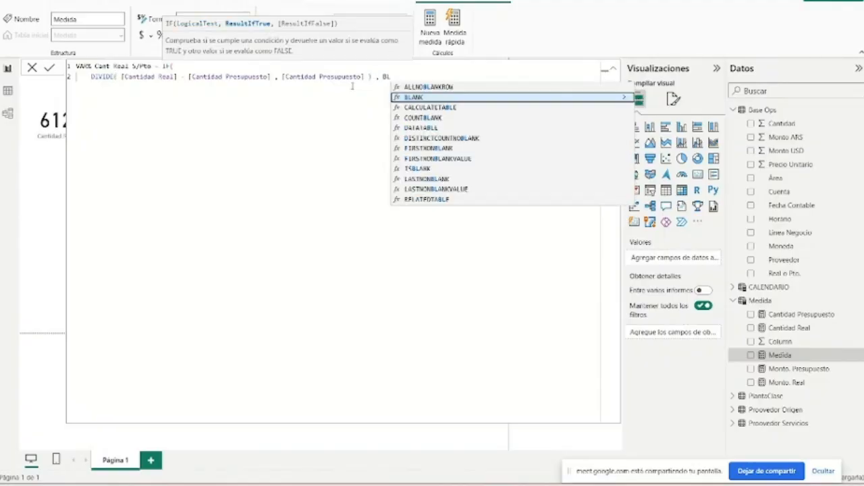
key("Tab")
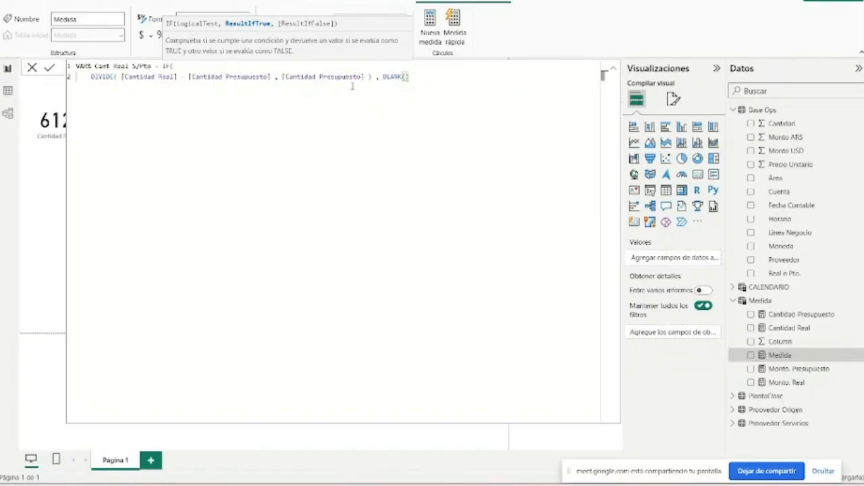
type(",")
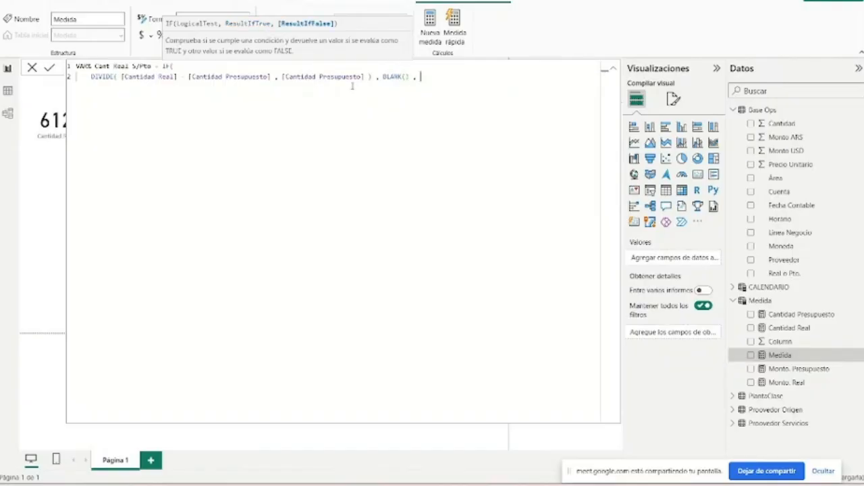
- Copy the DIVIDE arguments in as the result if false, with a division sign replacing the comma
left_click_drag(122, 77, 365, 76)
key("ctrl+c")
left_click(440, 77)
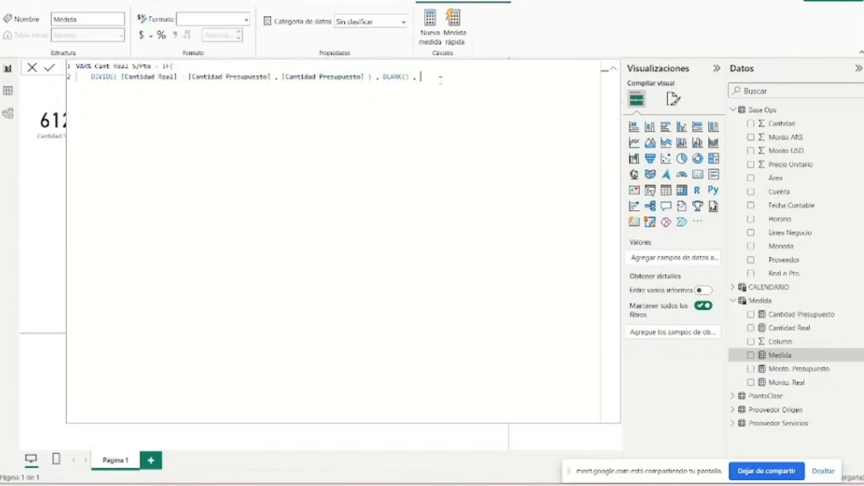
key("ctrl+v")
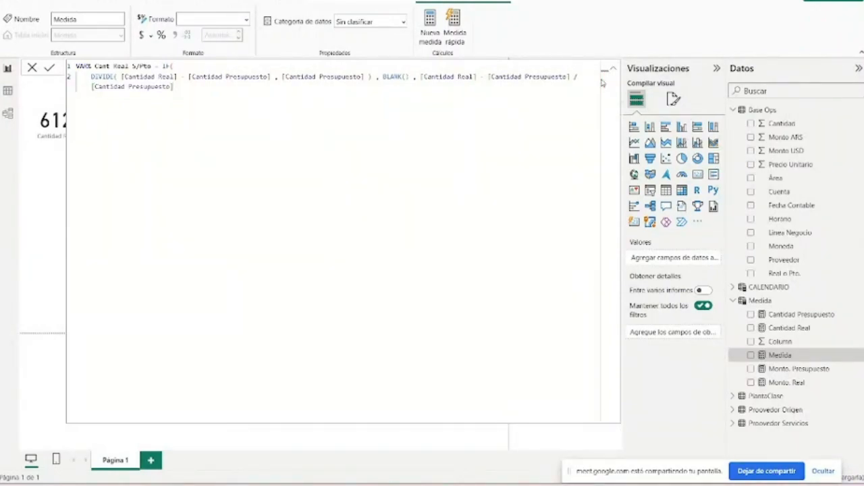
- Enclose [Cantidad Real] - [Cantidad Presupuesto] in parentheses within the result if false
left_click(274, 90)
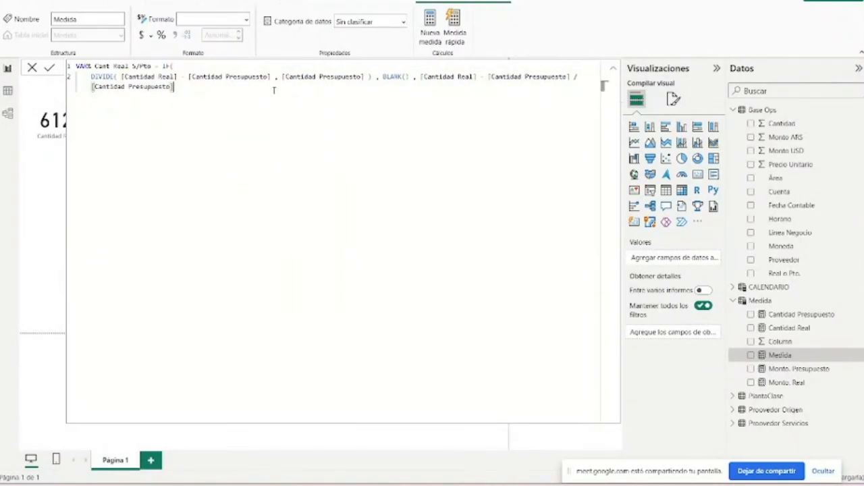
left_click(421, 77)
type("(")
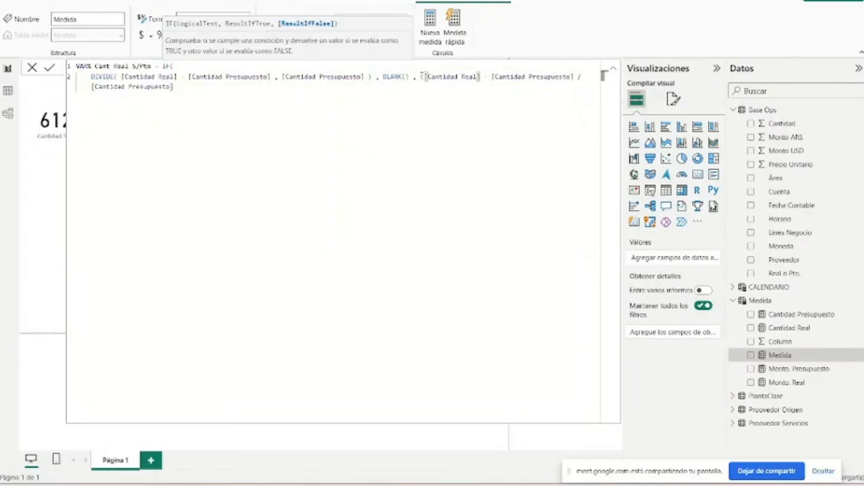
left_click(584, 78)
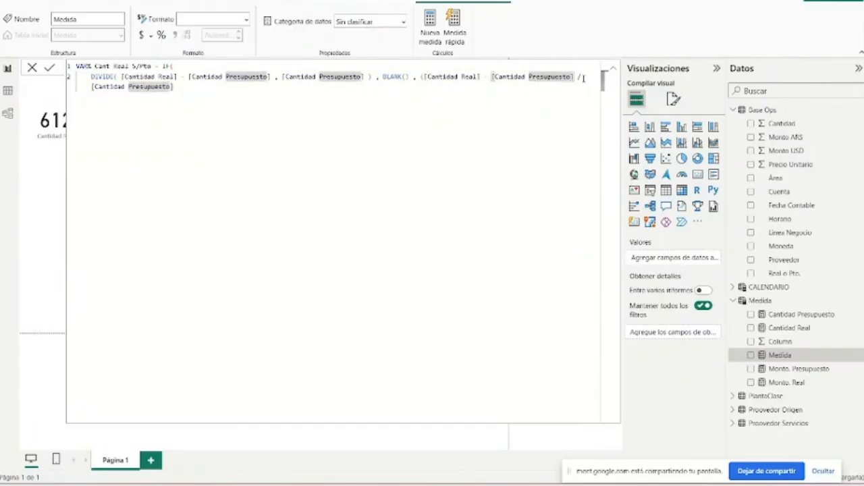
left_click(575, 77)
type(")")
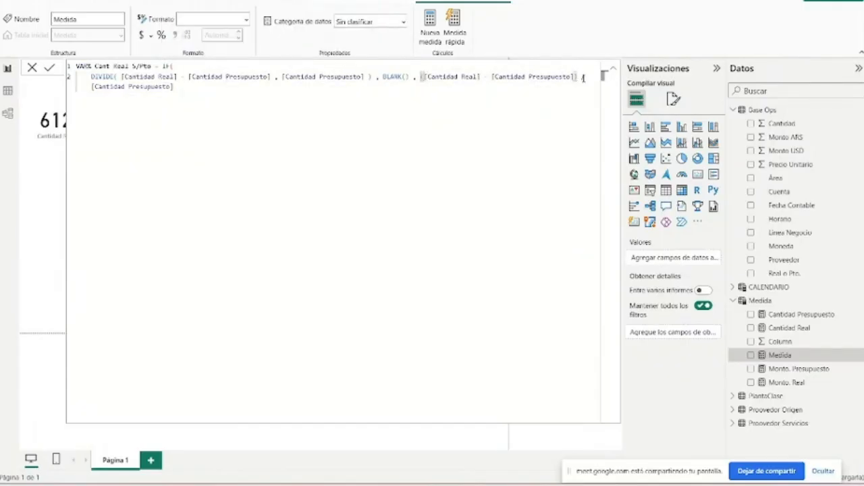
- Close the IF function, commit the measure, and put the result-if-false expression on a third line
left_click(505, 100)
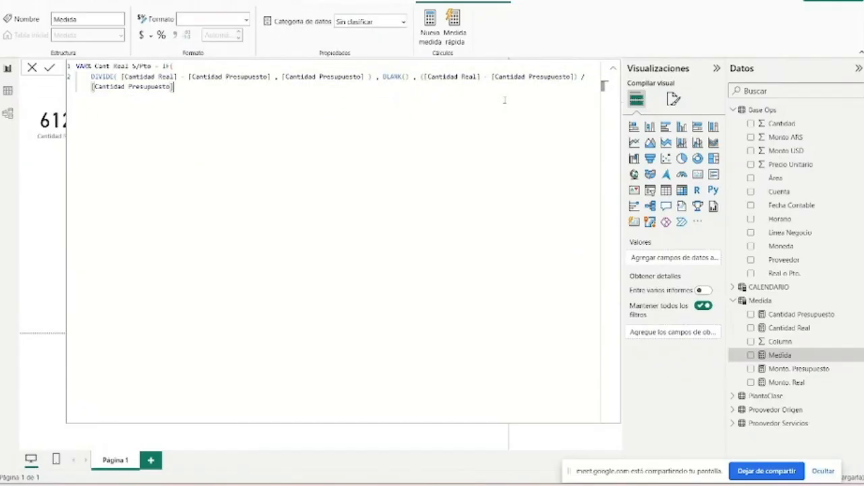
type(")")
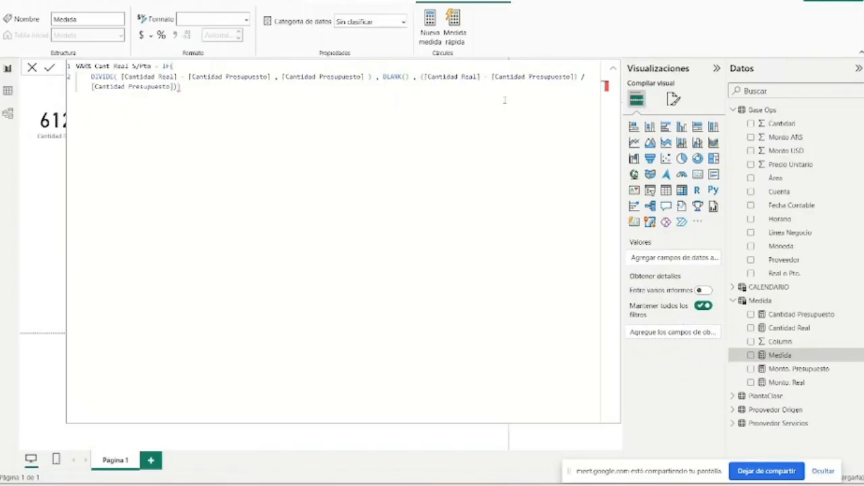
key("Return")
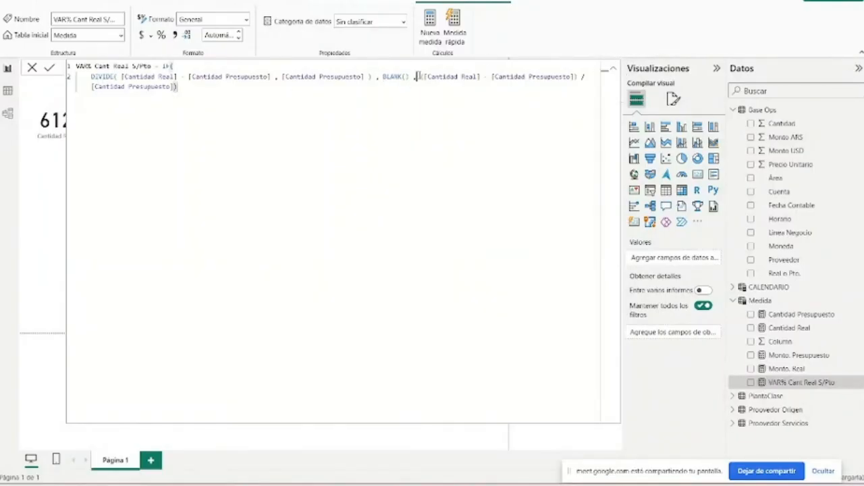
key("shift+Return")
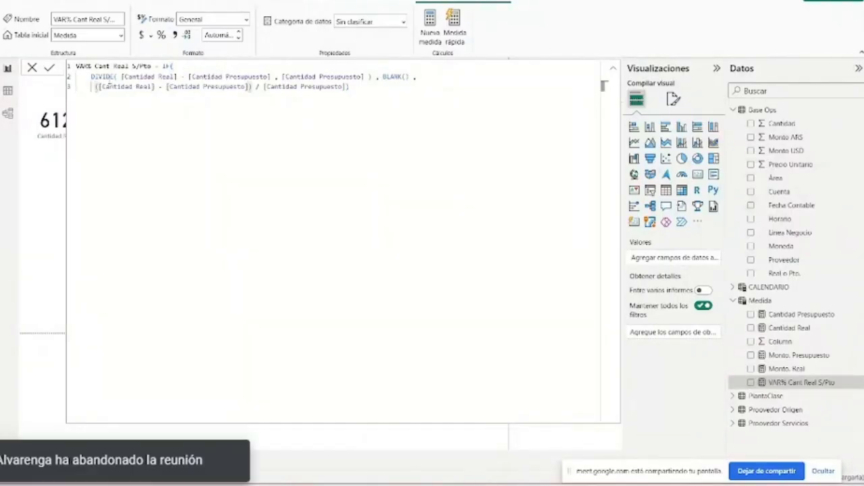
- Review the formula's parts: the DIVIDE numerator, its denominator and the BLANK() result
left_click(121, 76)
left_click_drag(122, 76, 275, 77)
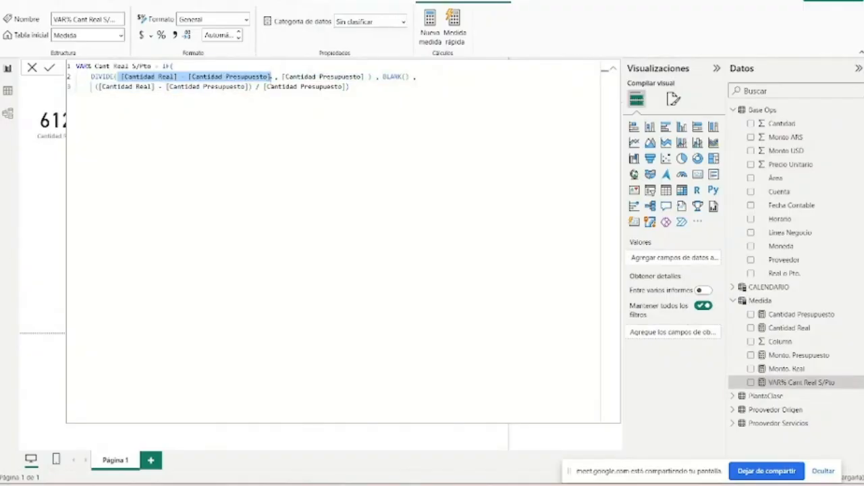
left_click_drag(282, 77, 369, 77)
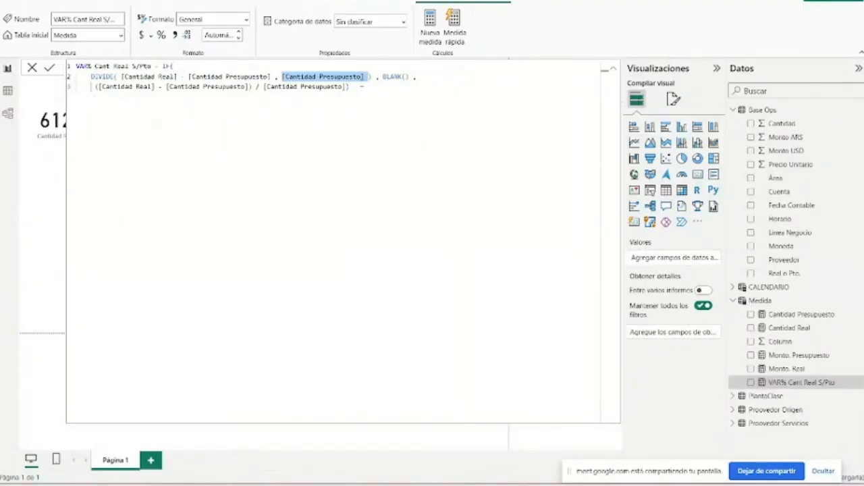
left_click(360, 86)
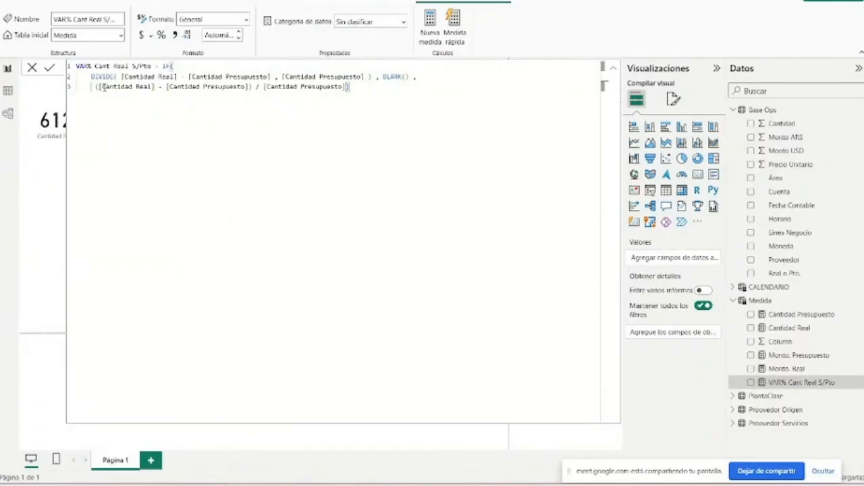
left_click_drag(382, 77, 410, 77)
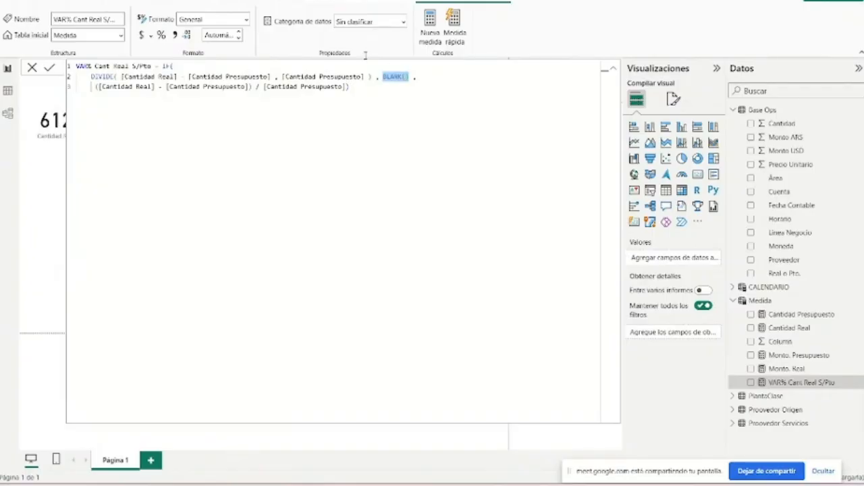
- Commit the VAR% Cant Real S/Pto measure and collapse its expanded formula
left_click(357, 98)
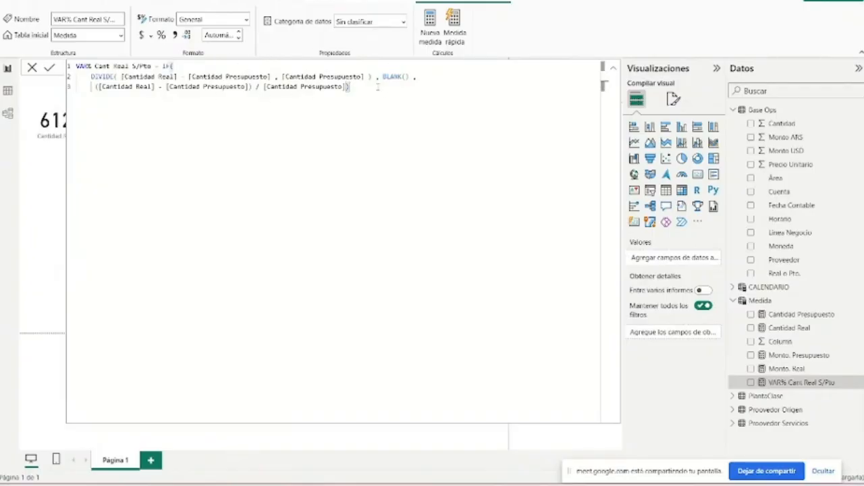
key("Return")
left_click(614, 71)
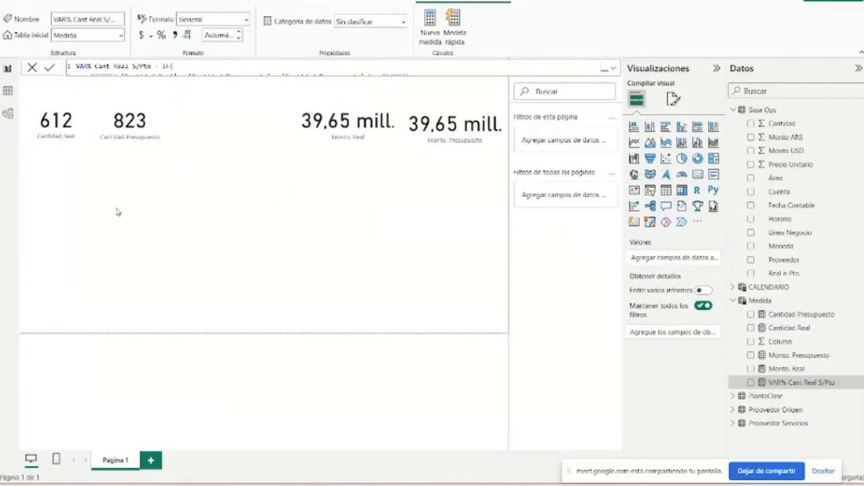
- Add a card with the VAR% Cant Real S/Pto measure below the quantity cards and widen it to about twice its width
left_click(268, 155)
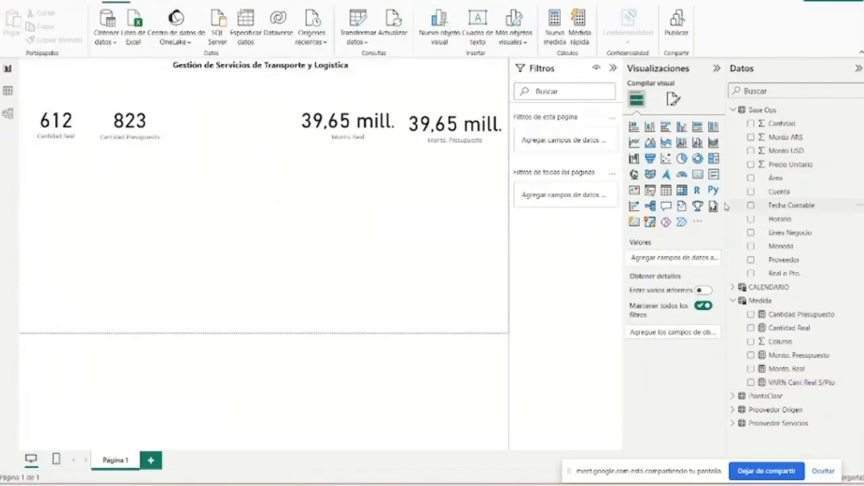
left_click(698, 174)
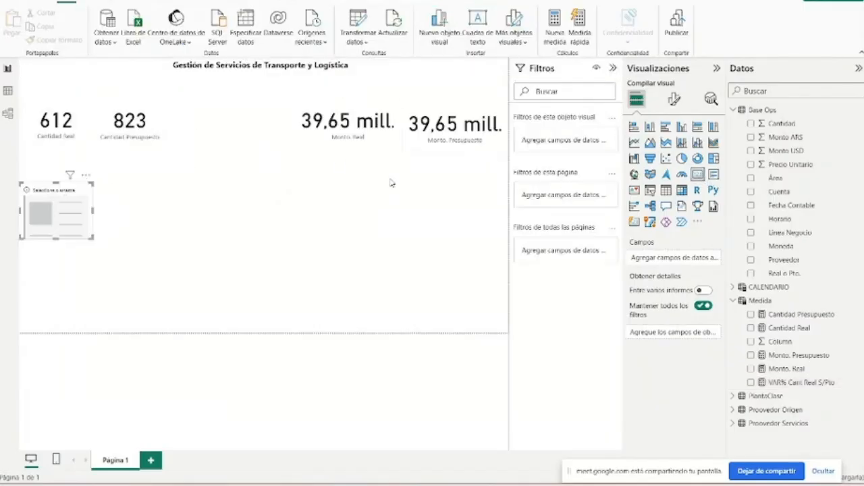
left_click(798, 382)
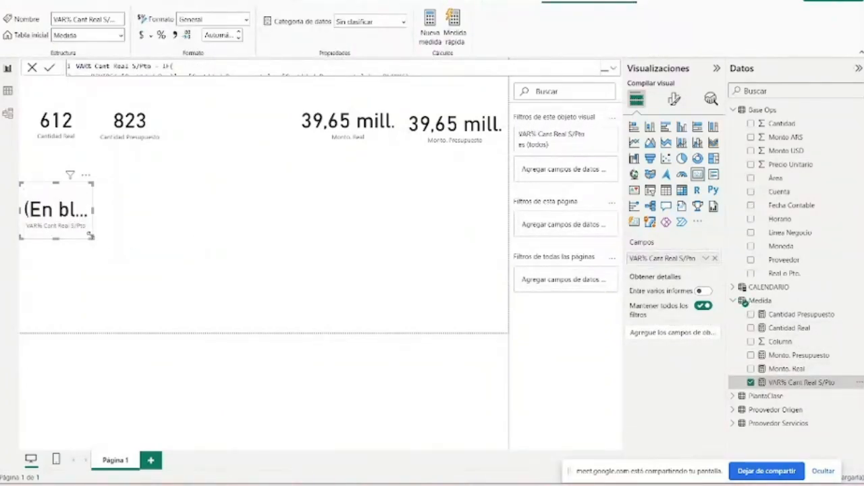
left_click_drag(94, 238, 188, 236)
- Expand the full formula of the VAR% Cant Real S/Pto measure
left_click(612, 68)
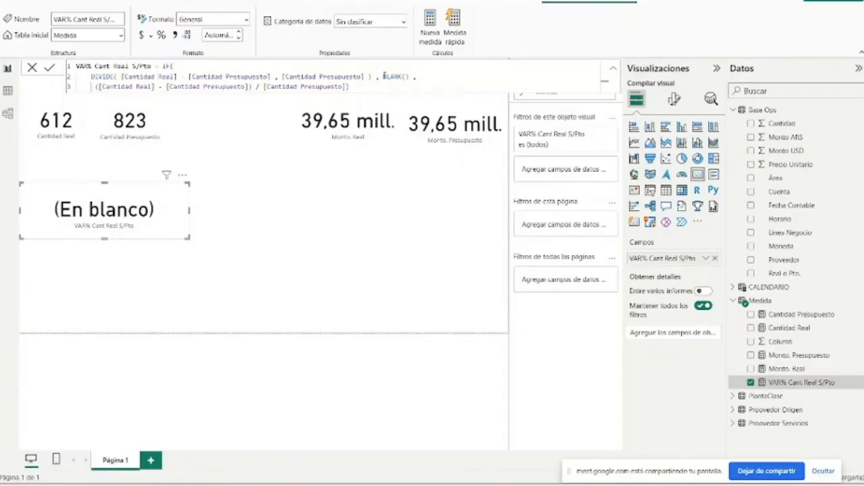
- Check the %VAR Monto Real vs Pto formula in the Power BI Curso file as a reference, and return to the untitled report
mouse_move(495, 484)
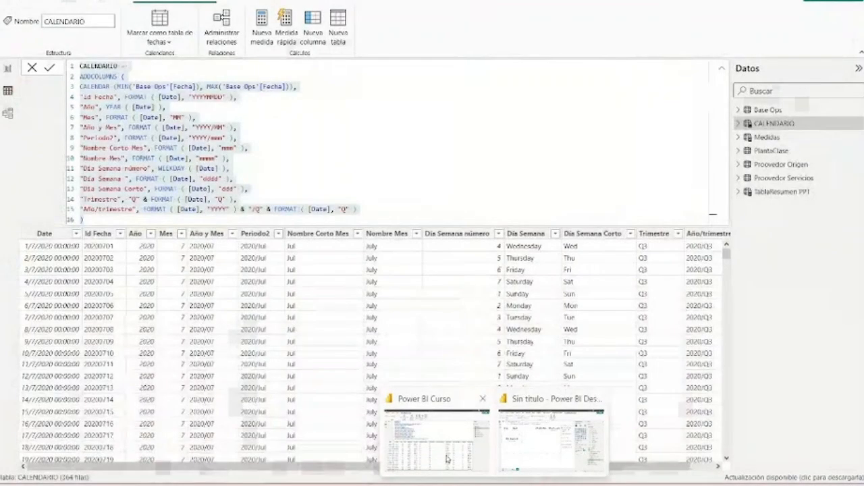
left_click(447, 458)
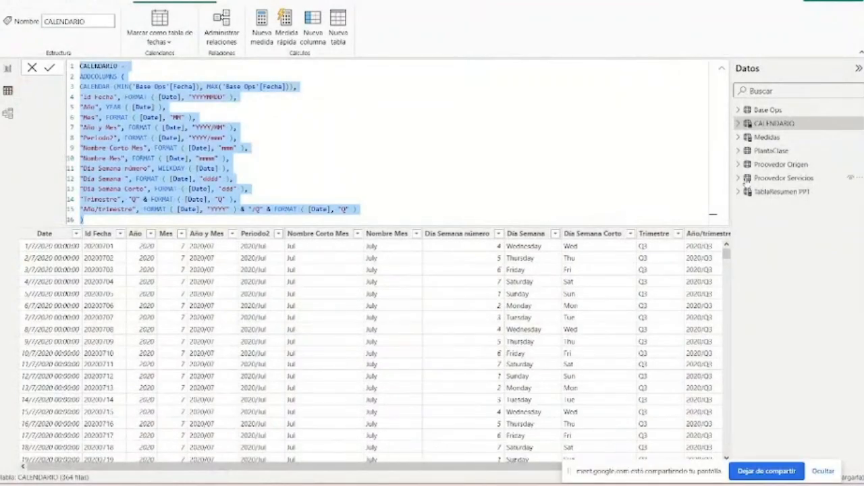
left_click(767, 138)
left_click(737, 137)
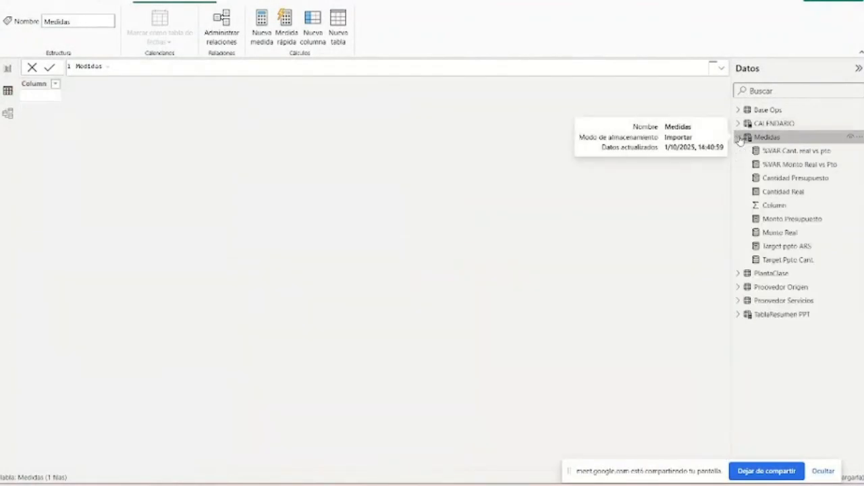
left_click(780, 165)
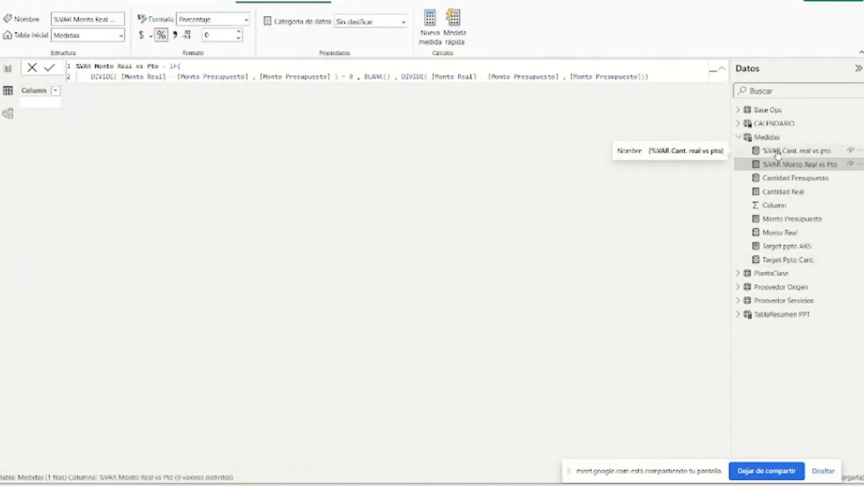
mouse_move(495, 485)
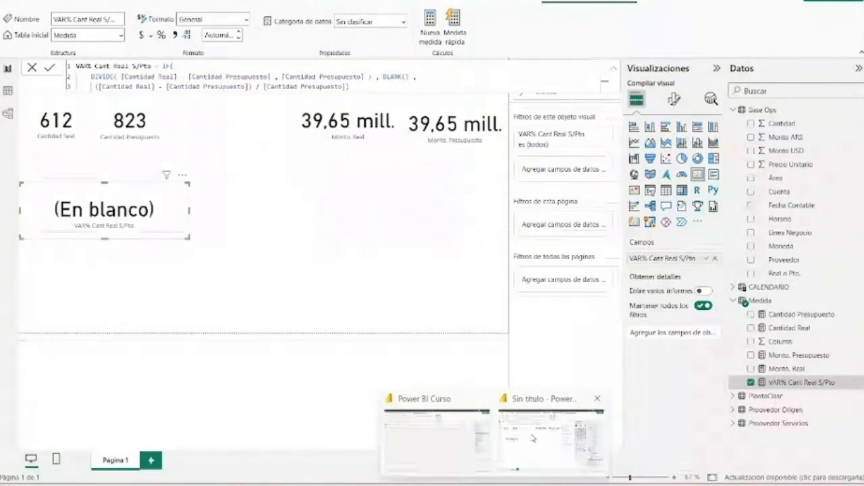
left_click(530, 436)
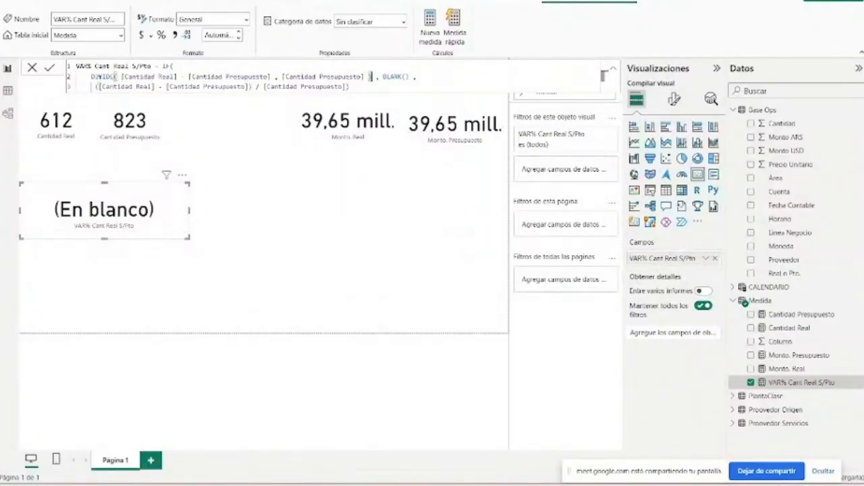
- Add an = 0 comparison after the [Cantidad Presupuesto] denominator in the IF condition's DIVIDE
left_click(367, 77)
type(") ")
type("= ")
type("0")
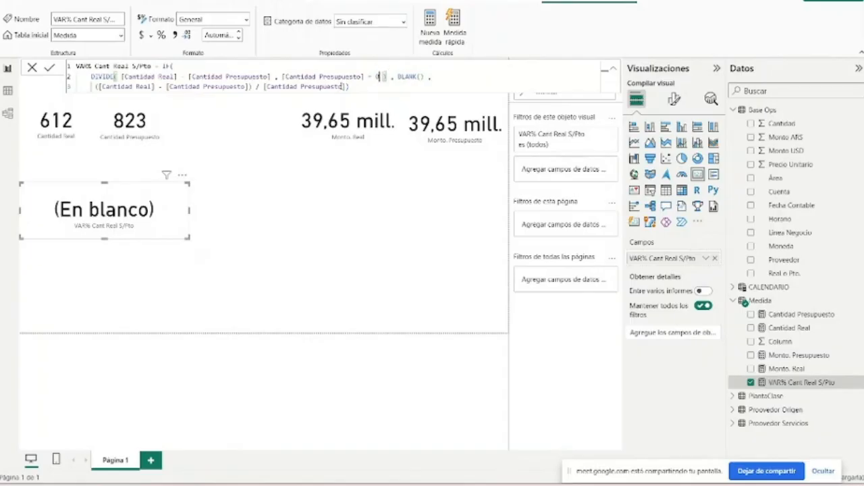
- Delete the IF's third argument, ([Cantidad Real] - [Cantidad Presupuesto]) / [Cantidad Presupuesto], together with the comma after BLANK()
left_click_drag(94, 87, 427, 83)
key("BackSpace")
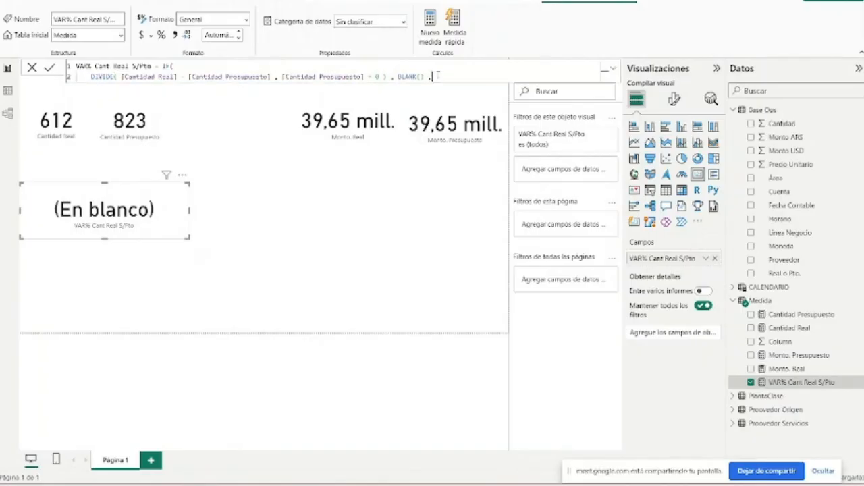
key("BackSpace")
- Copy the condition's DIVIDE expression after BLANK() as the IF's false result and close the parentheses
left_click_drag(368, 76, 384, 77)
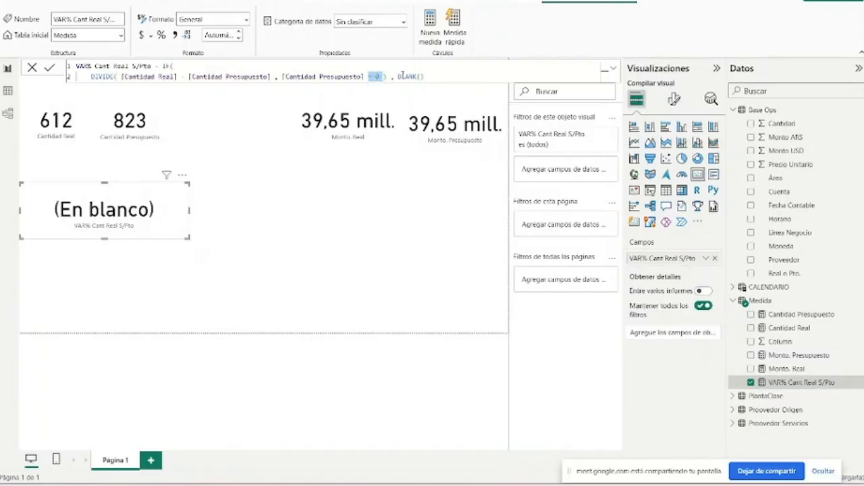
double_click(402, 76)
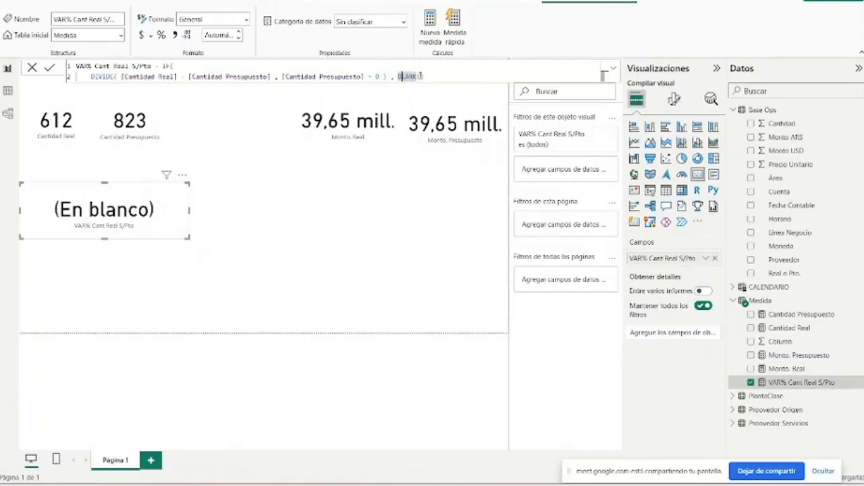
left_click(442, 76)
left_click(120, 76)
left_click_drag(89, 77, 379, 75)
key("ctrl+c")
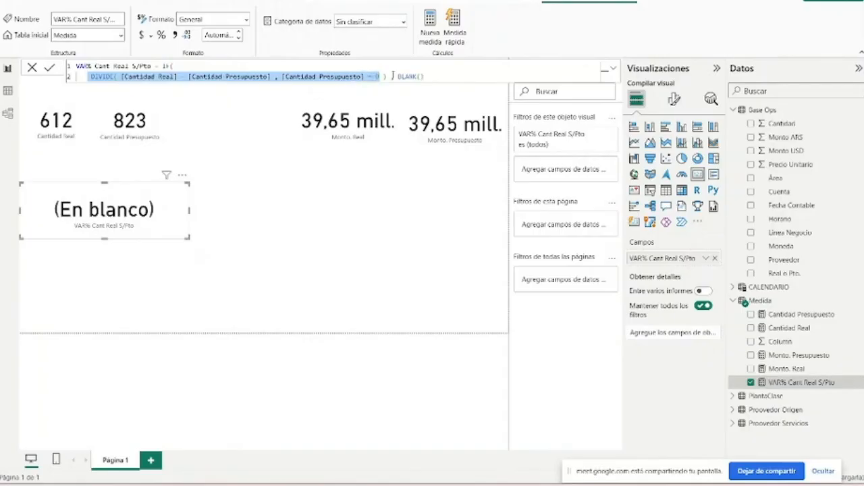
left_click(452, 76)
type(",")
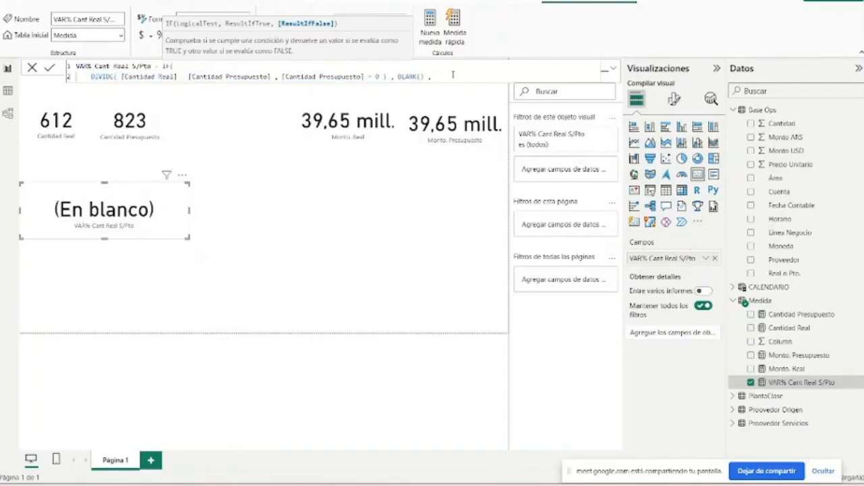
key("ctrl+v")
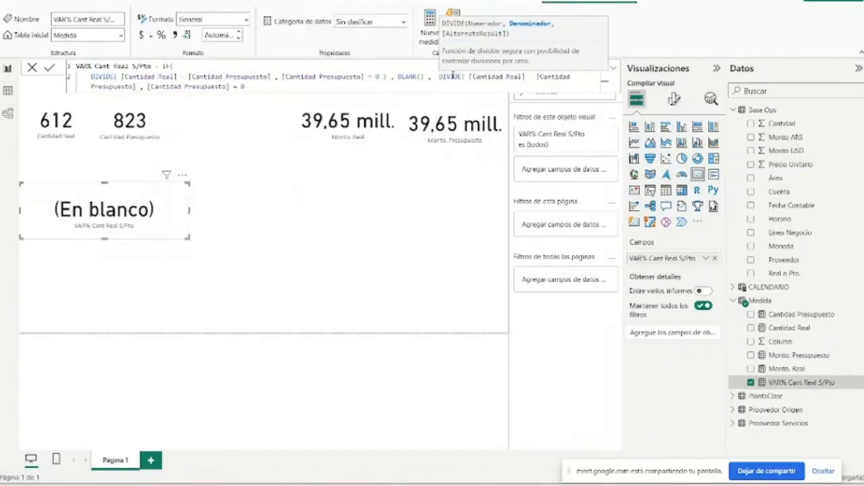
type(")")
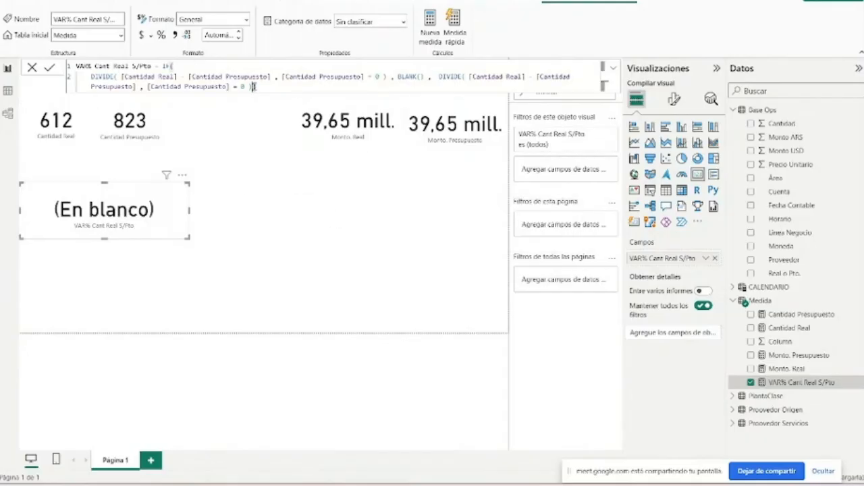
mouse_move(497, 484)
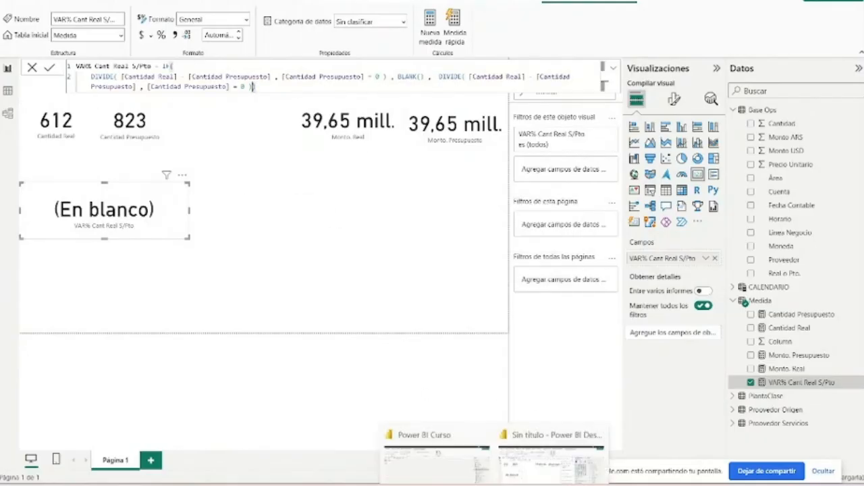
mouse_move(445, 446)
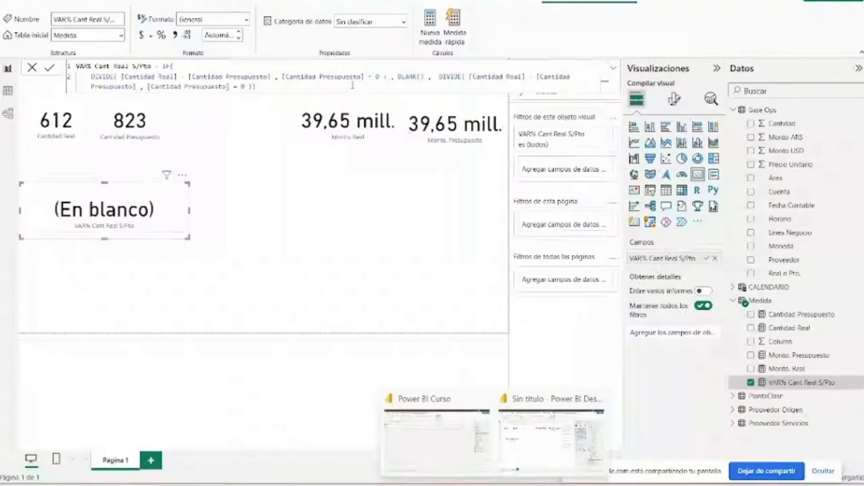
left_click(372, 77)
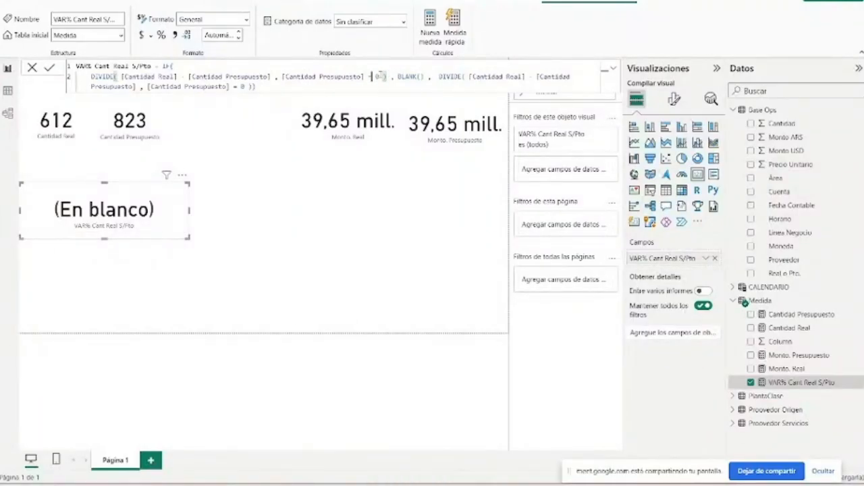
left_click(366, 77)
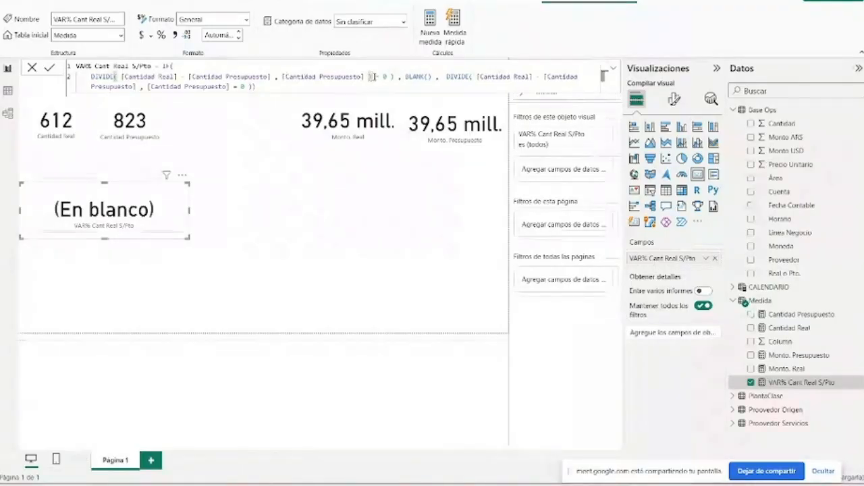
key("BackSpace")
- Remove the = 0 comparison from the false-result DIVIDE, close the formula with two parentheses and commit the measure
left_click(281, 84)
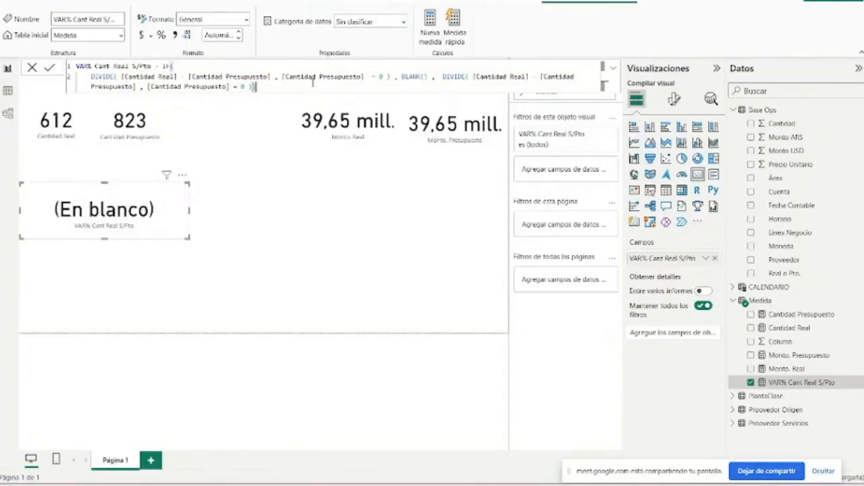
key("BackSpace")
key("BackSpace")
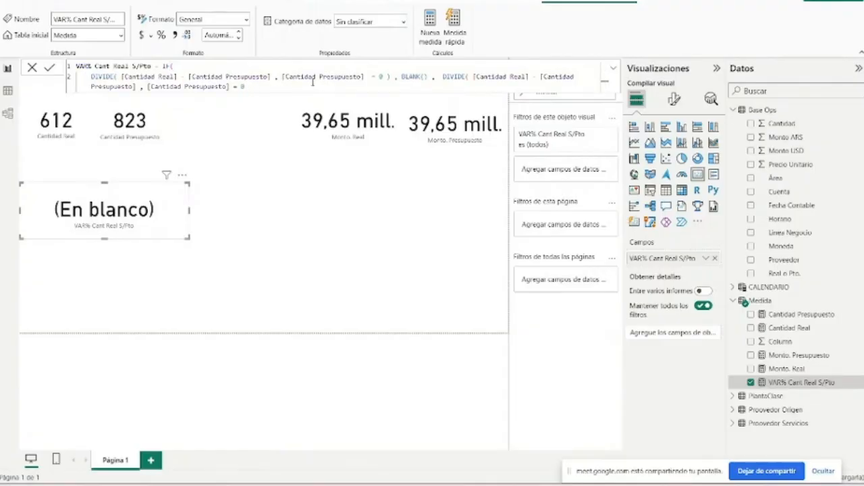
type(")")
key("BackSpace")
key("BackSpace")
type(")")
key("Return")
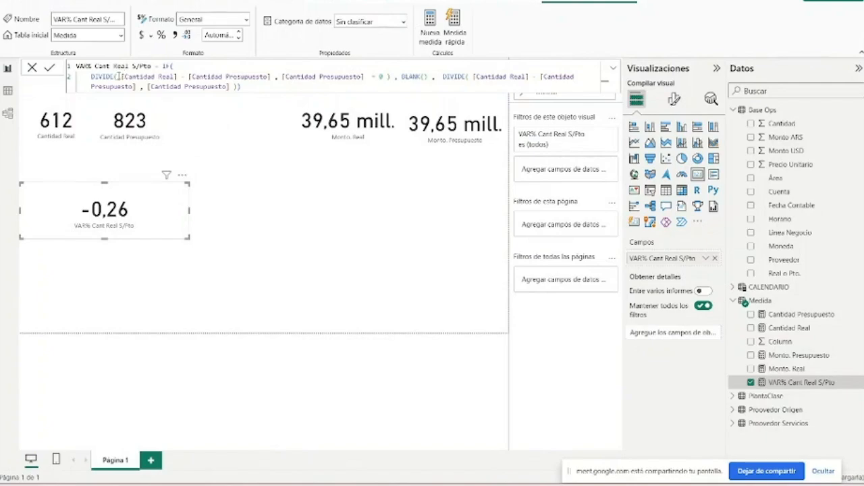
- Remove the extra space before = 0 in the IF condition and review the condition and its BLANK() result
left_click_drag(119, 77, 365, 77)
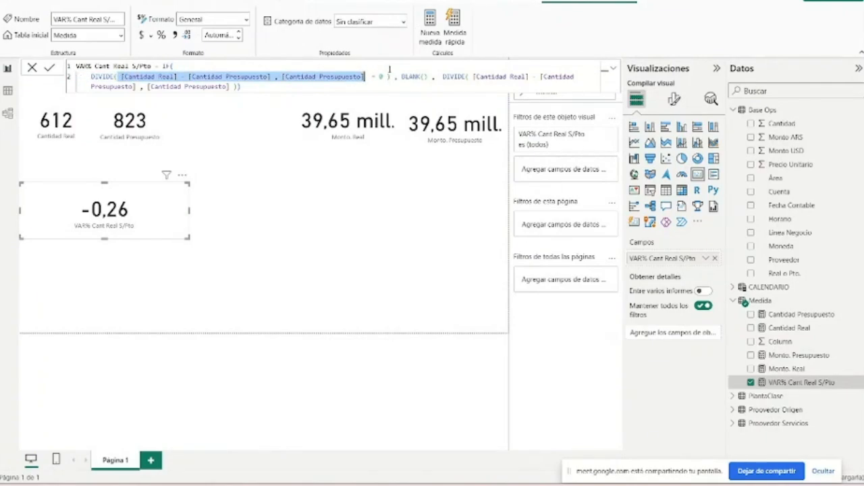
left_click(368, 77)
key("BackSpace")
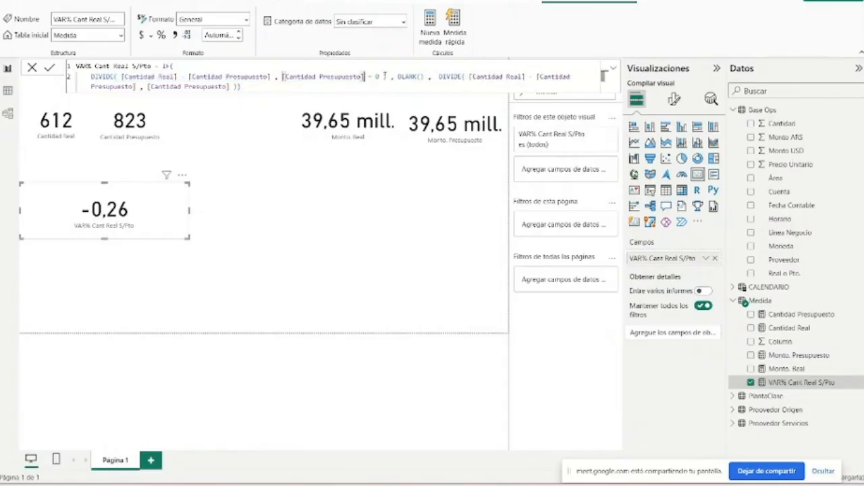
type(")")
left_click_drag(398, 77, 424, 77)
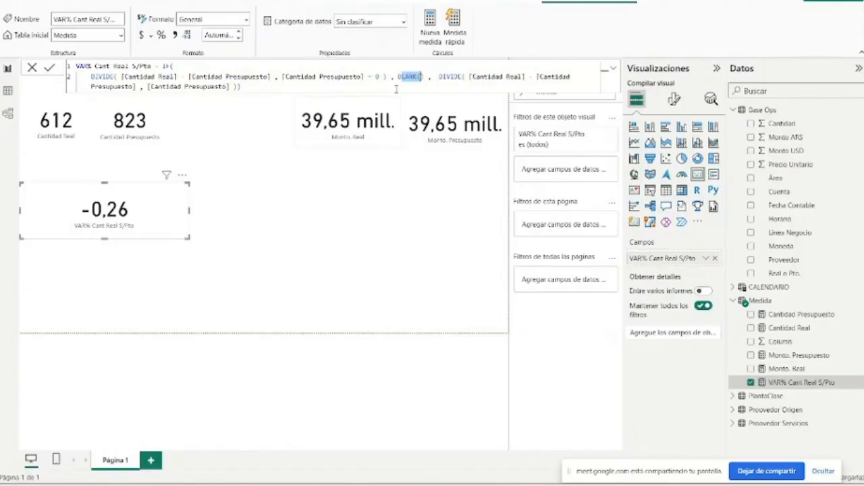
left_click(370, 74)
mouse_move(365, 76)
left_mouse_down()
mouse_move(389, 76)
mouse_move(381, 77)
left_mouse_up()
left_click(269, 90)
- Place the VAR% Cant Real S/Pto card right beside the Cantidad Presupuesto card and narrow it to about half its width
left_click_drag(180, 206, 235, 143)
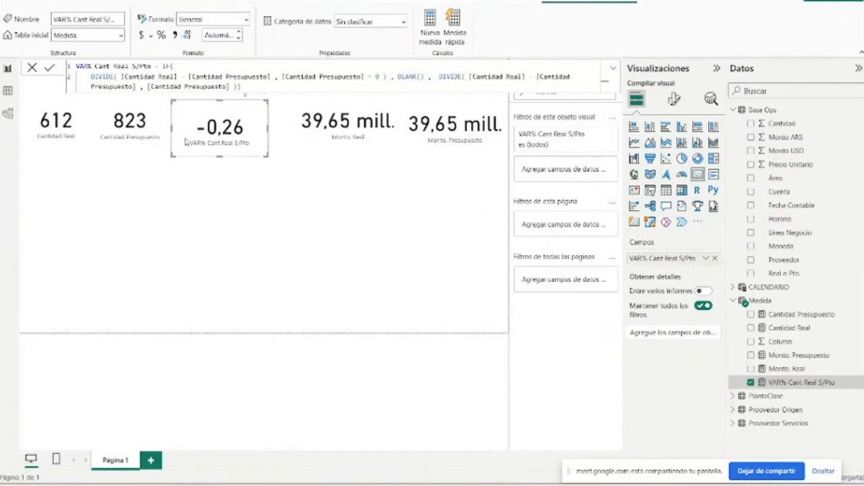
left_click_drag(184, 142, 172, 139)
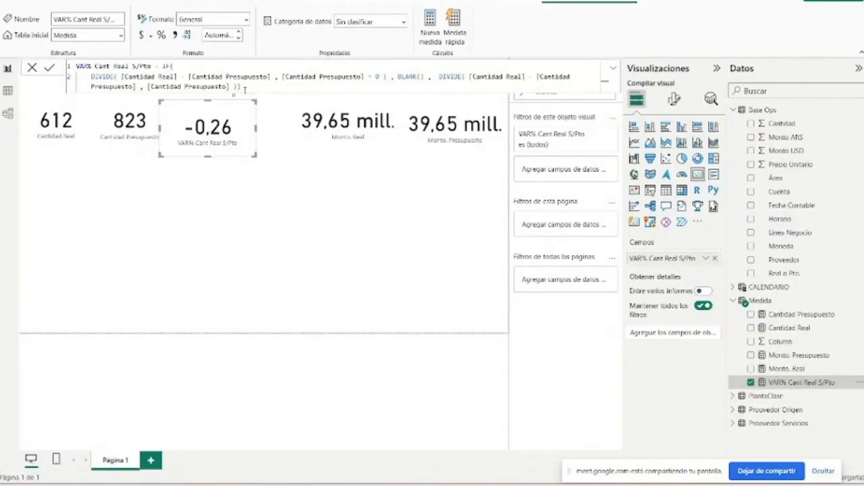
- Create a new measure in the Medida table from a copy of the full VAR% Cant Real S/Pto formula
key("ctrl+a")
key("ctrl+c")
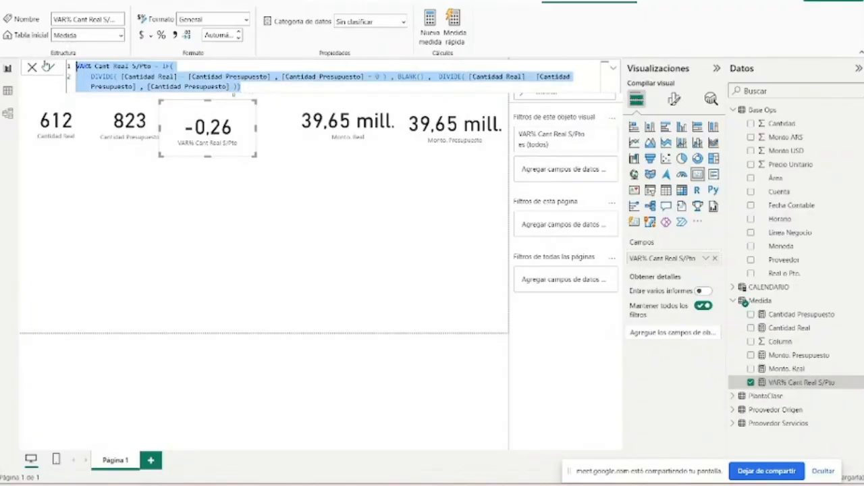
left_click(308, 131)
left_click(407, 178)
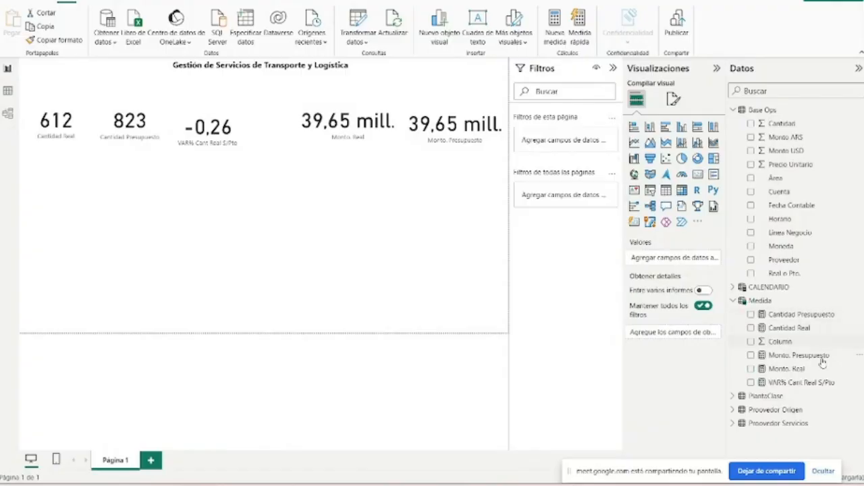
left_click(817, 383)
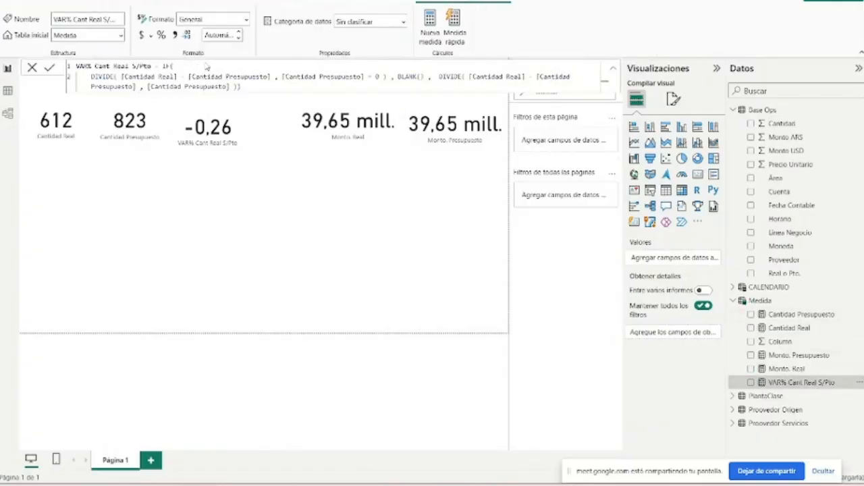
left_click(368, 124)
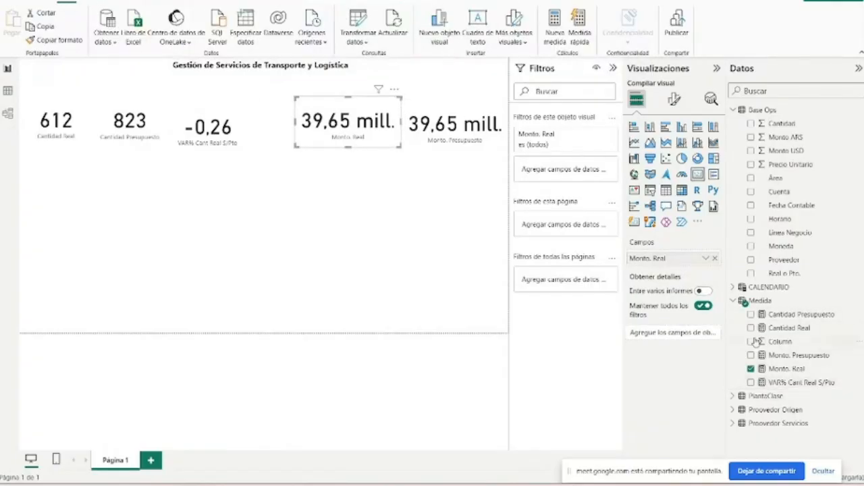
left_click(794, 382)
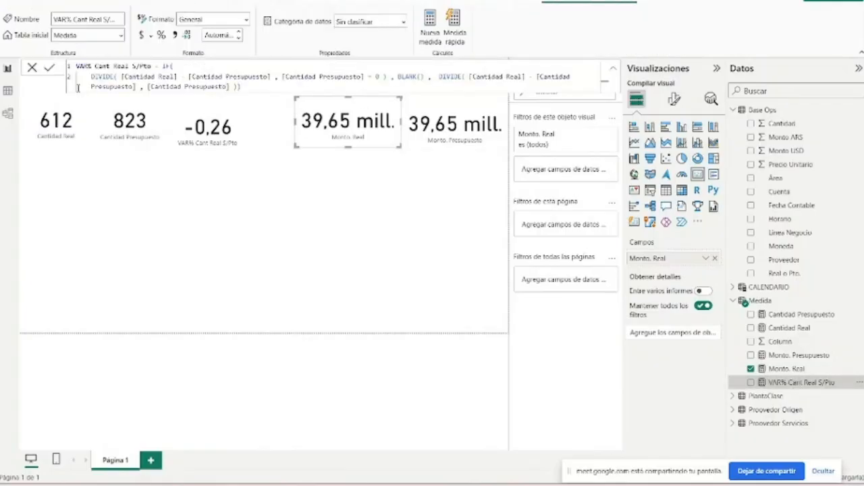
left_click(427, 32)
key("ctrl+v")
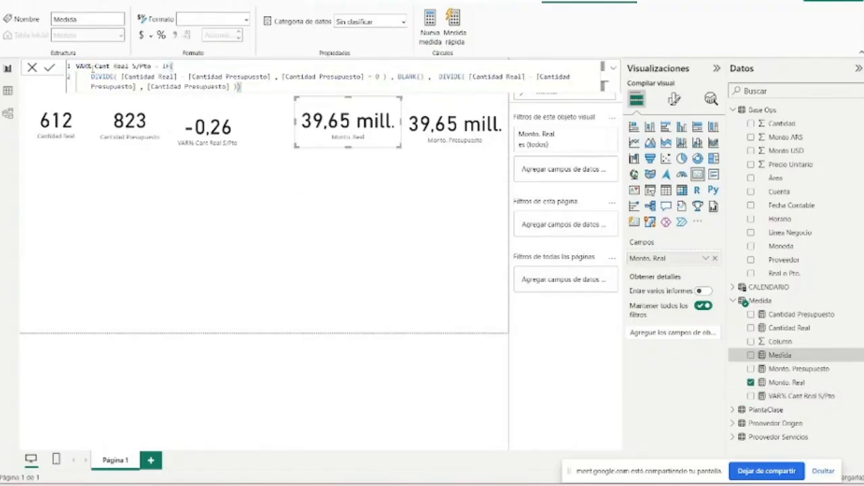
- Rename the copied measure to VAR% Monto Real S/Pto in its formula and go to the Cantidad references in the DIVIDE
double_click(102, 66)
key("BackSpace")
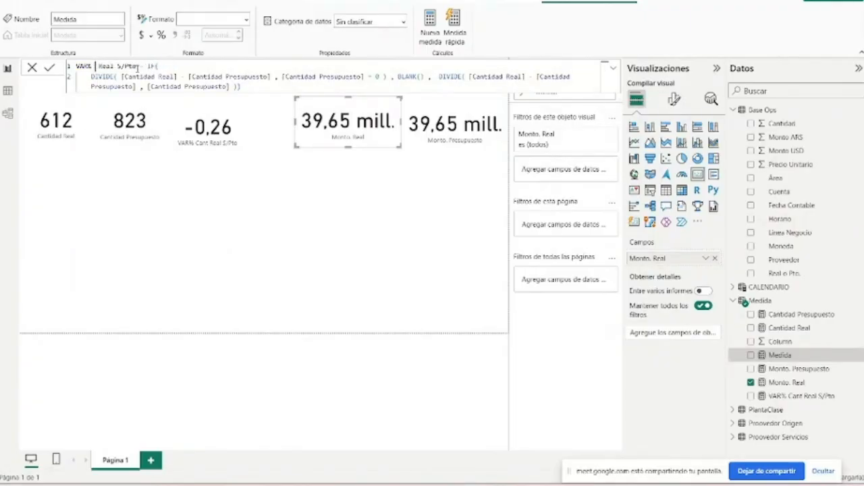
type("Monto")
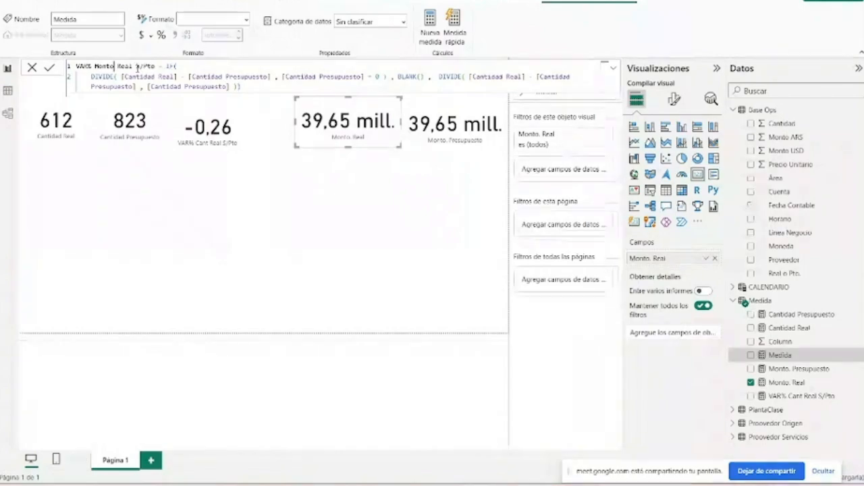
left_click(204, 77)
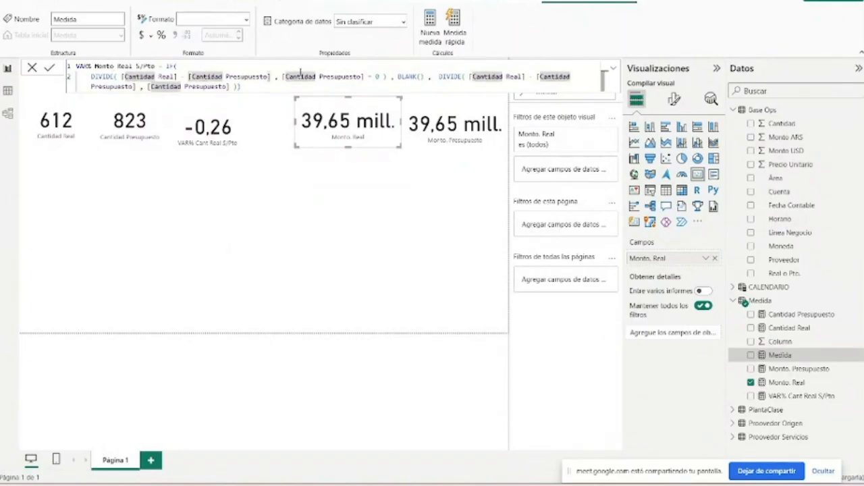
- Replace the subtraction in the IF condition's DIVIDE with [Monto. Real] - [Monto. Presupuesto]
left_click(163, 77)
left_click_drag(174, 77, 126, 77)
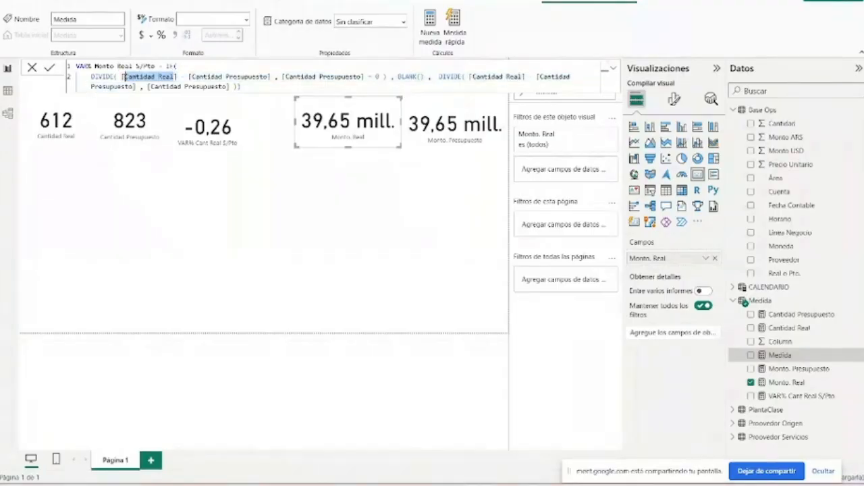
key("BackSpace")
type("M")
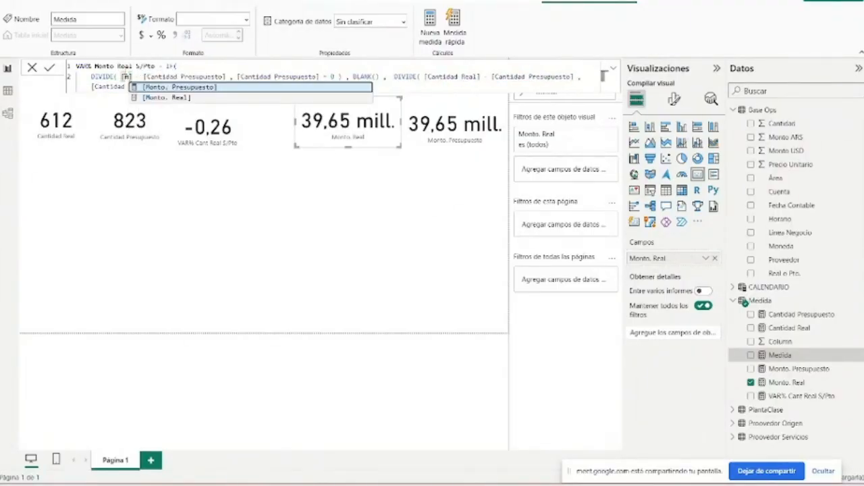
key("Down")
key("Tab")
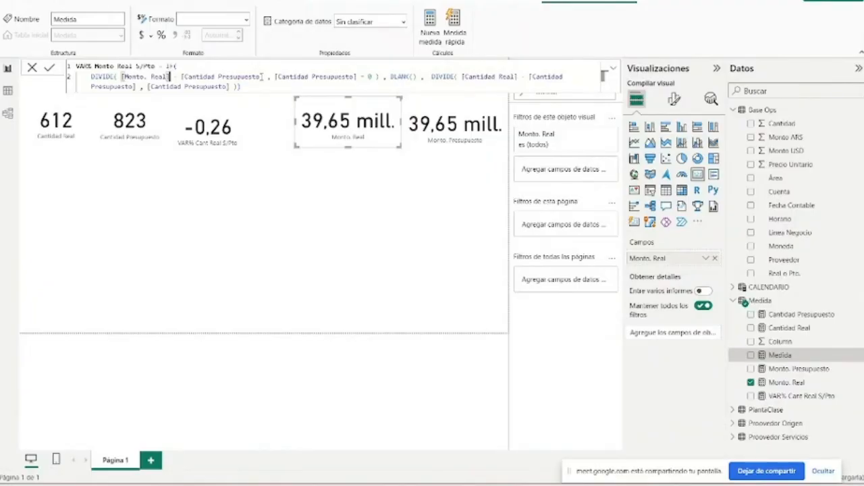
left_click_drag(260, 76, 183, 76)
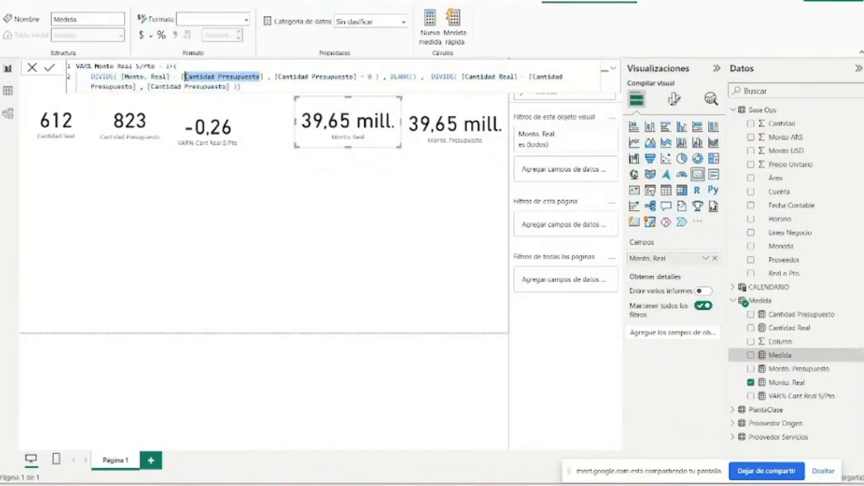
type("M")
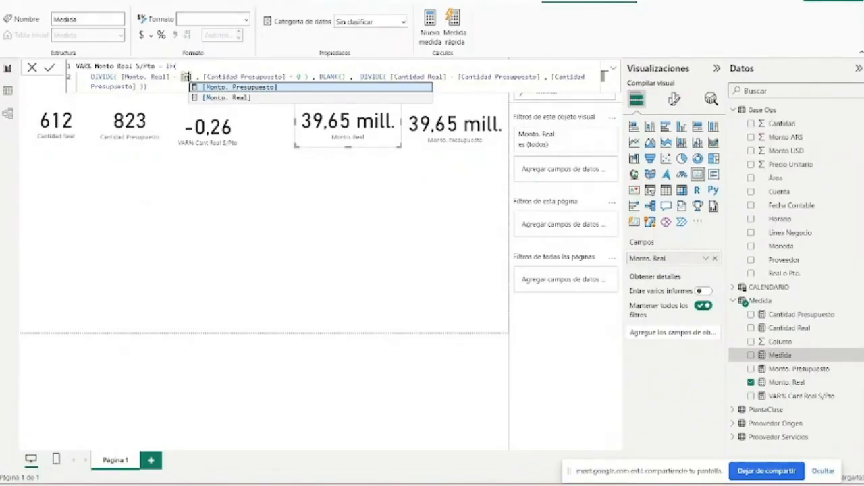
key("Tab")
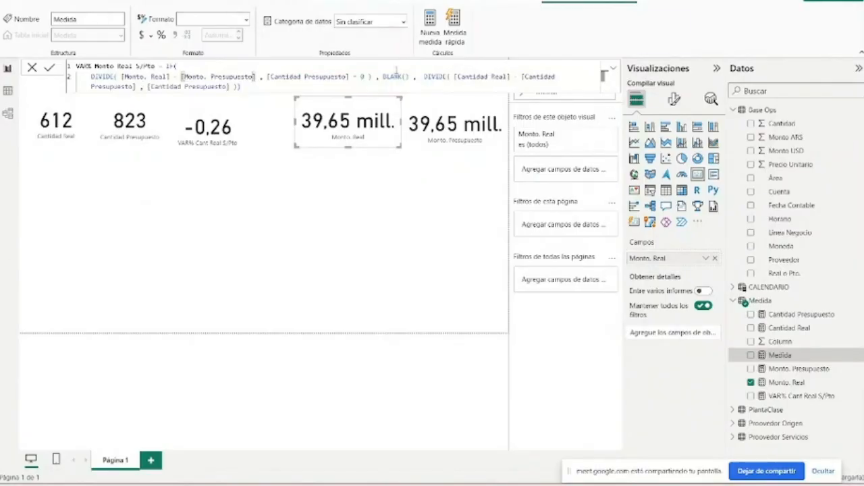
- Replace the [Cantidad Presupuesto] denominator in the condition's DIVIDE with [Monto. Presupuesto], keeping the = 0 comparison
left_click(348, 76)
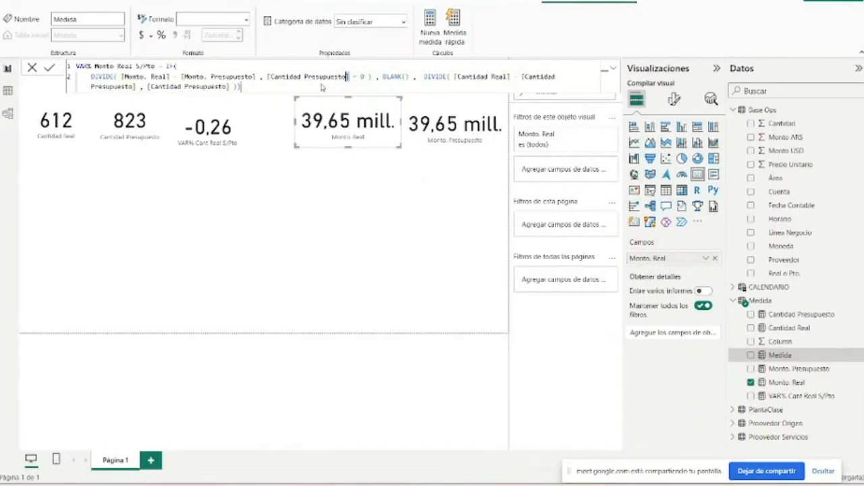
key("Delete")
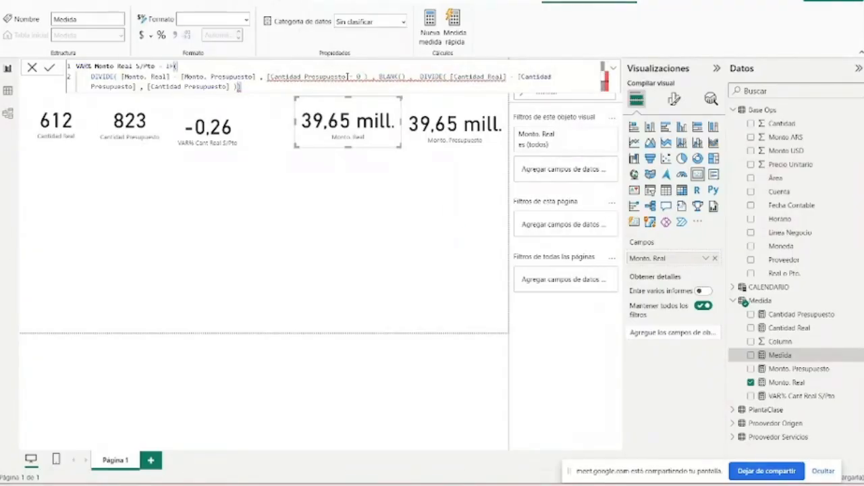
left_click_drag(347, 76, 270, 77)
key("BackSpace")
type("M")
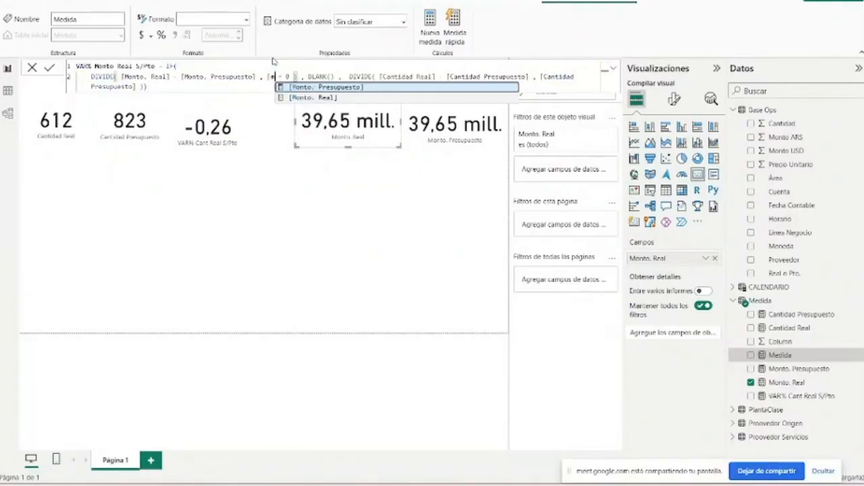
key("Tab")
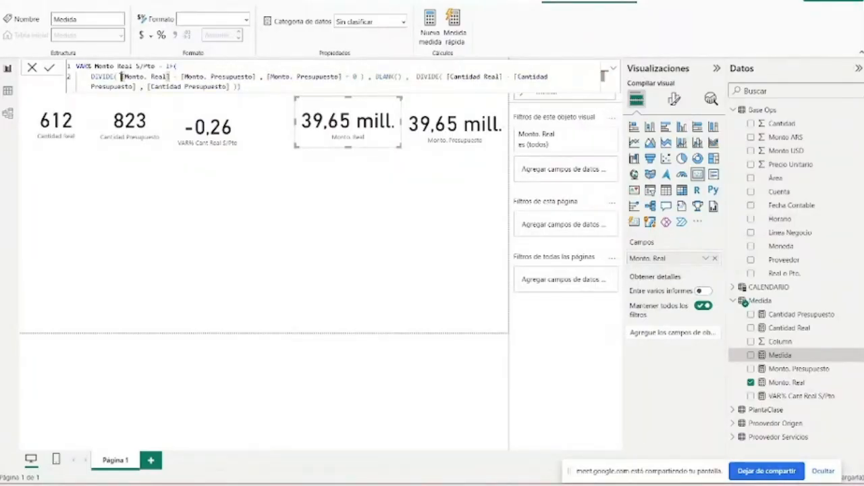
- Copy the Monto arguments of the condition's DIVIDE over the Cantidad arguments of the final DIVIDE and commit the measure
left_click(302, 67)
mouse_move(122, 77)
left_mouse_down()
mouse_move(341, 76)
mouse_move(241, 87)
mouse_move(135, 67)
mouse_move(121, 76)
left_mouse_up()
key("ctrl+c")
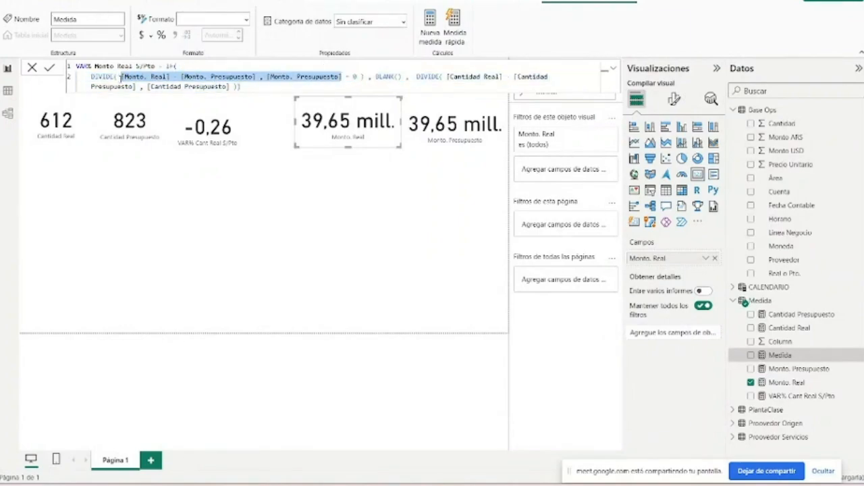
left_click(446, 76)
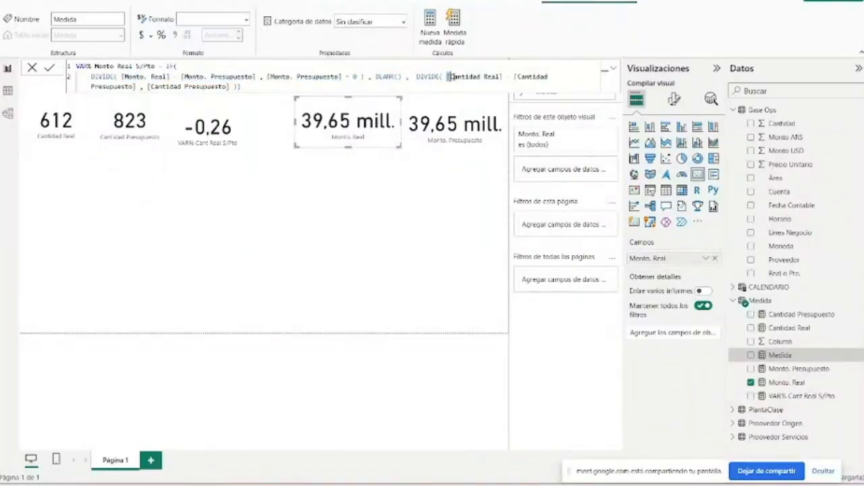
left_click_drag(449, 77, 233, 87)
key("ctrl+v")
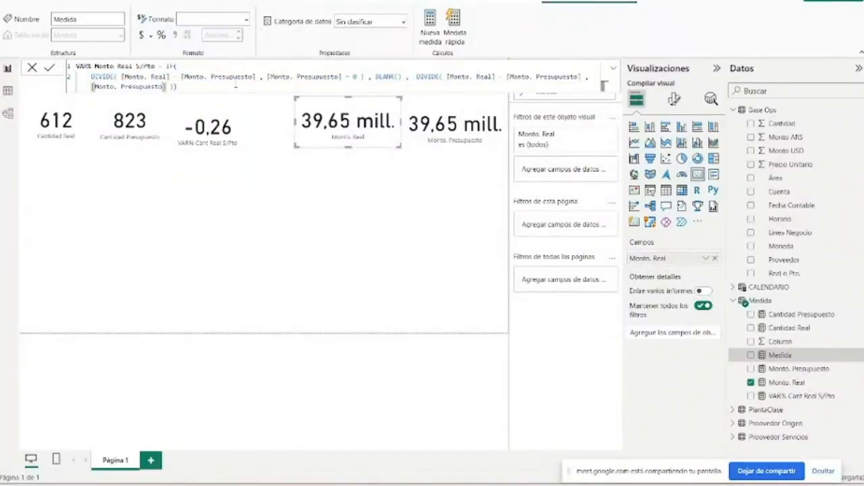
left_click(251, 84)
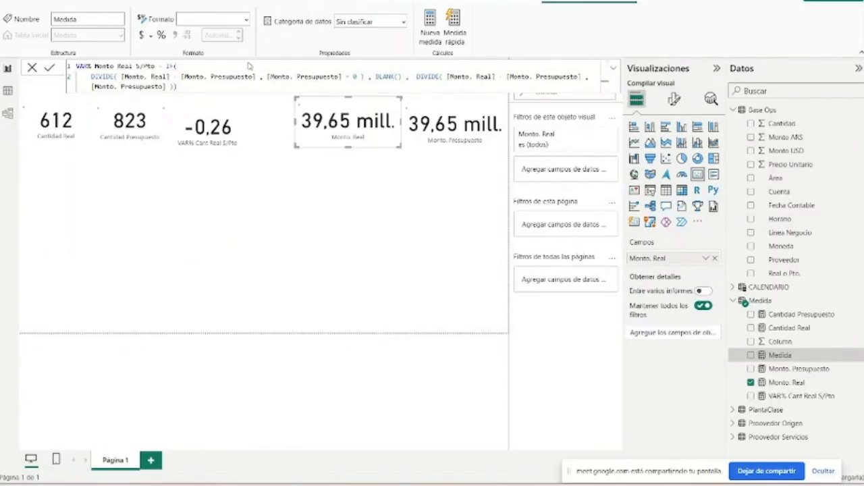
key("Return")
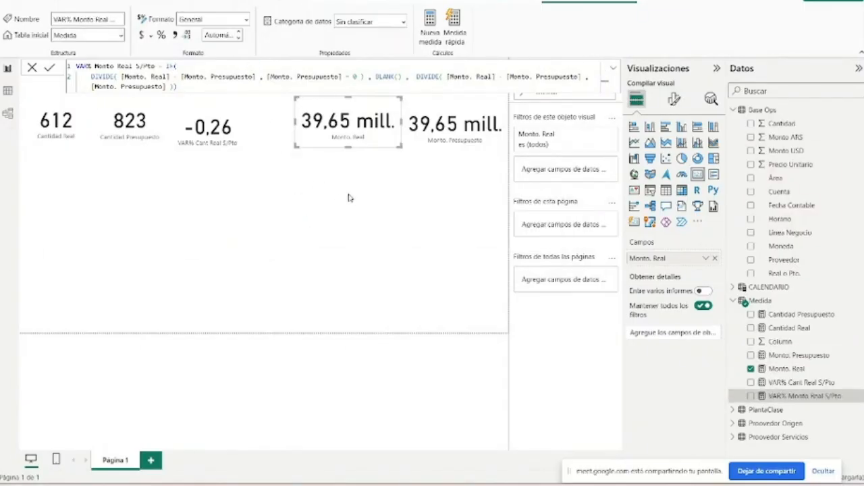
- Duplicate the Monto. Real card and place the copy just below the original
left_click(385, 143)
key("ctrl+c")
key("ctrl+v")
left_click_drag(382, 135, 382, 208)
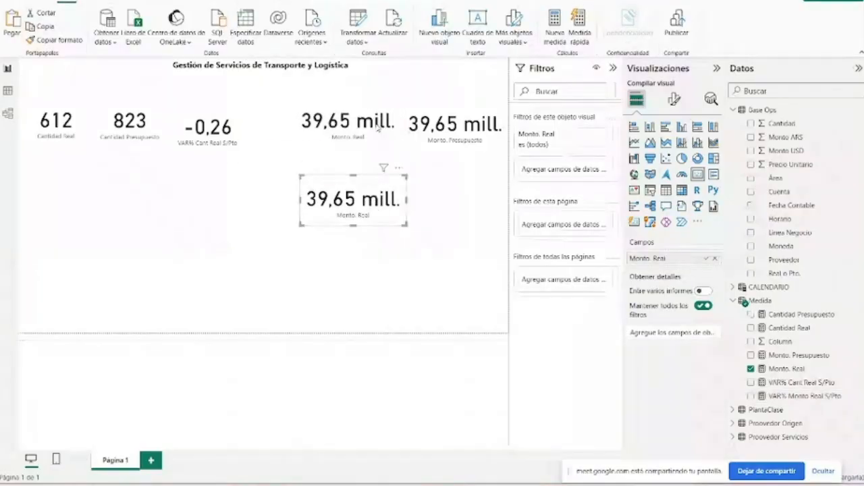
- Swap the fields of the two upper amount cards so the first uses Monto. Presupuesto and the second Monto. Real
left_click(378, 132)
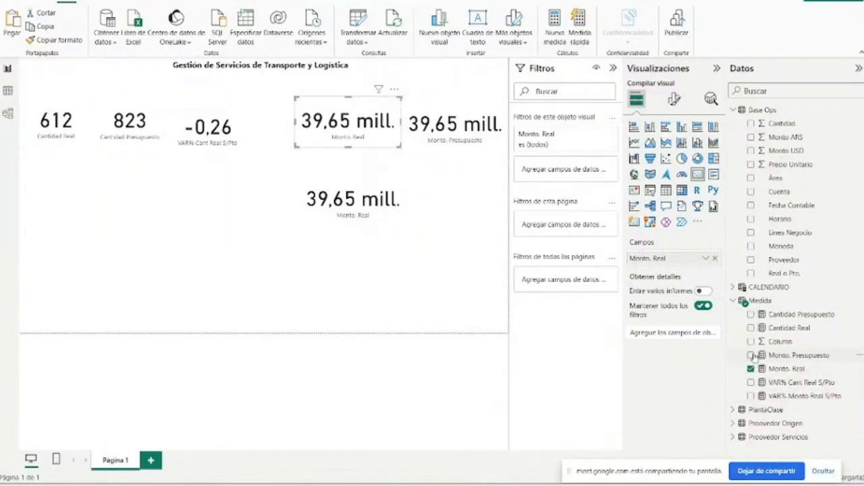
left_click(714, 258)
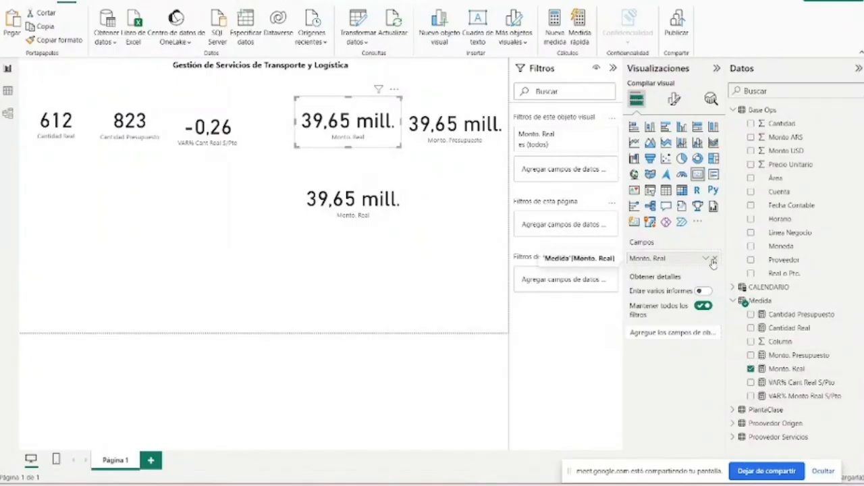
left_click(751, 356)
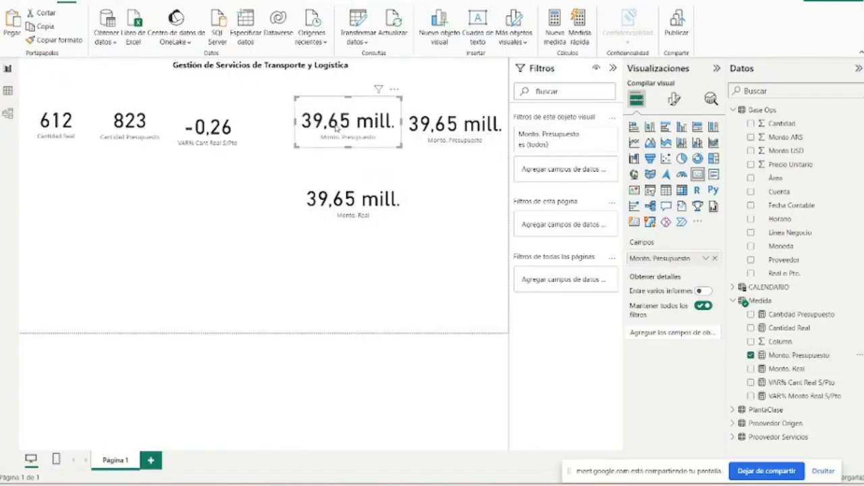
left_click(423, 131)
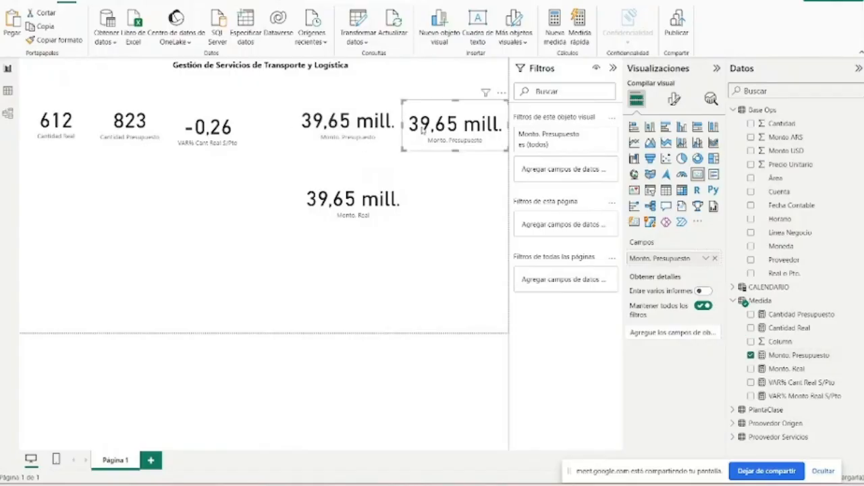
left_click(754, 358)
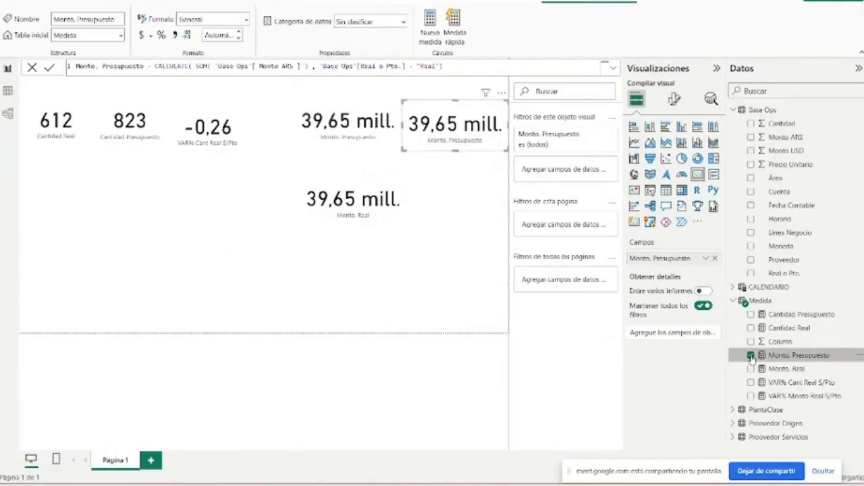
left_click(751, 355)
left_click(751, 370)
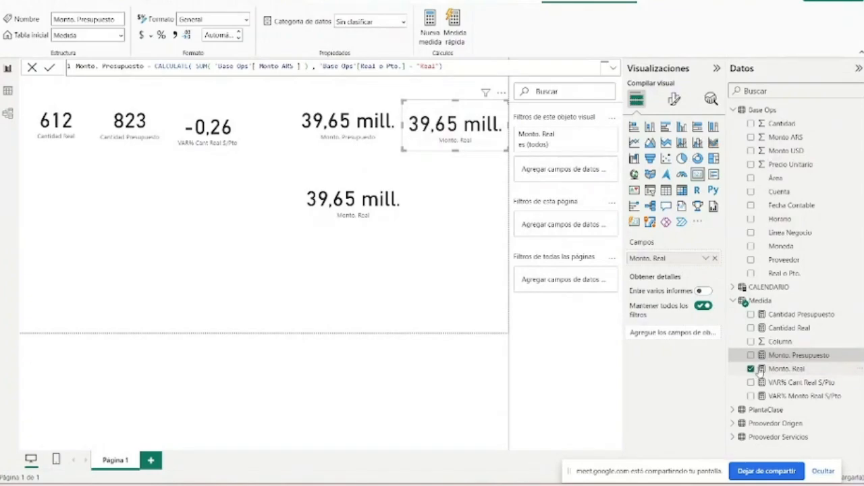
- Change the Real o Pto. filter value in the Monto. Presupuesto measure to "Presupuesto" and commit the formula
left_click(763, 370)
left_click(769, 358)
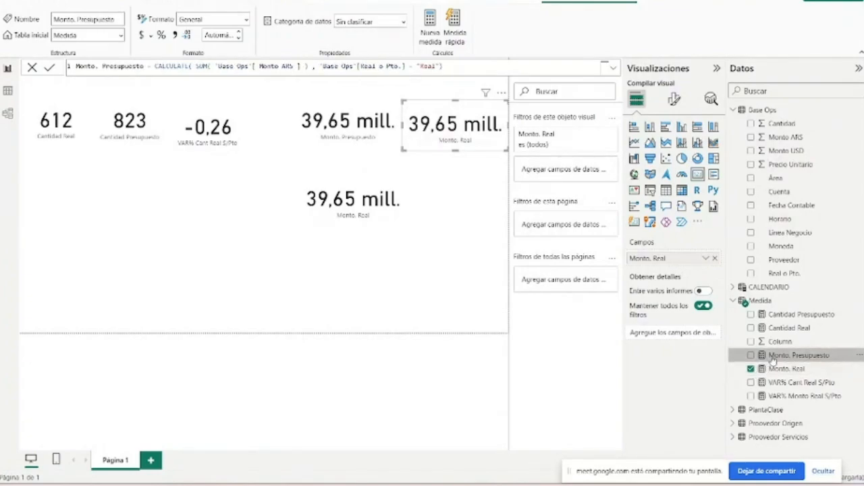
left_click(436, 66)
key("BackSpace")
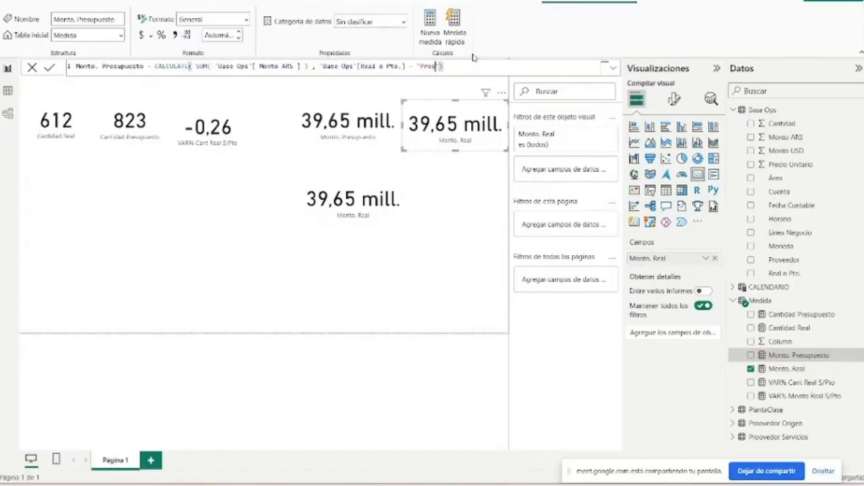
type("Presupuesto")
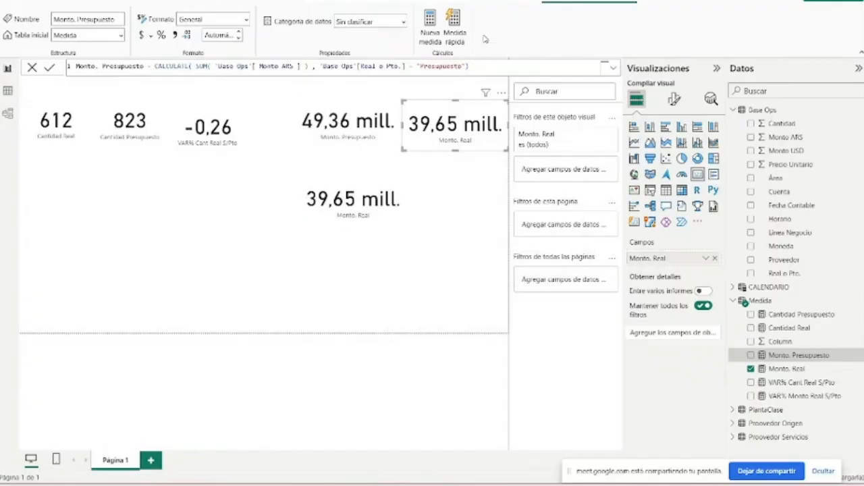
- Move the Monto. Presupuesto card down slightly to align it with the Monto. Real card and review its measure formula
left_click(365, 122)
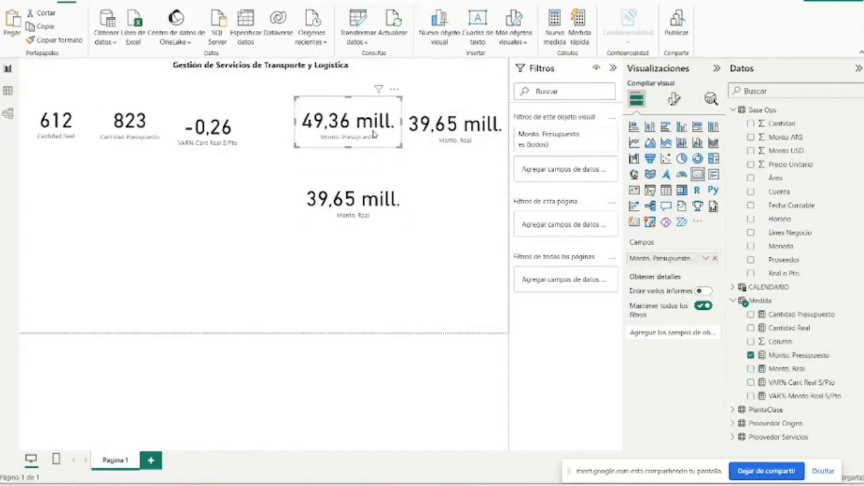
left_click_drag(373, 132, 373, 137)
left_click(823, 358)
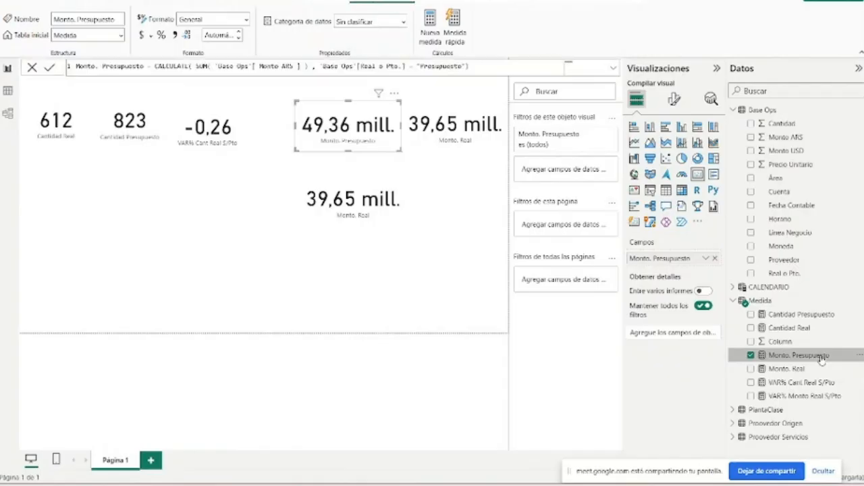
- Replace the duplicated card's field with VAR% Monto Real S/Pto and shrink the card slightly
left_click(369, 206)
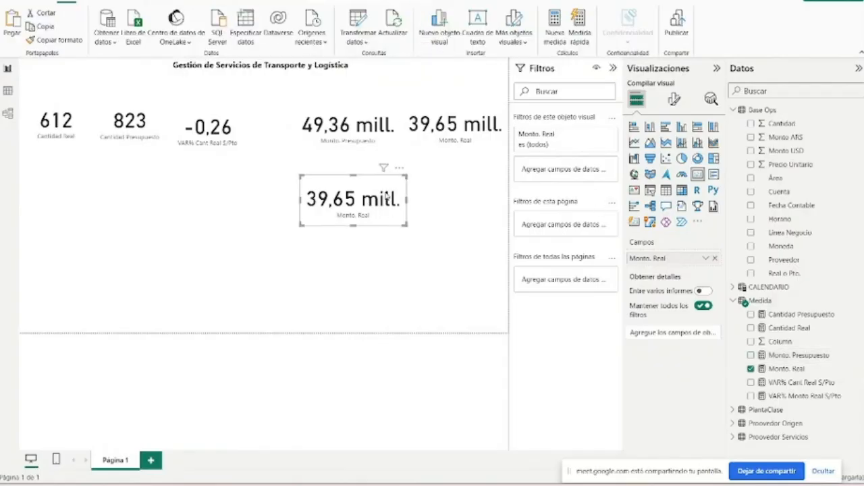
left_click_drag(370, 203, 374, 203)
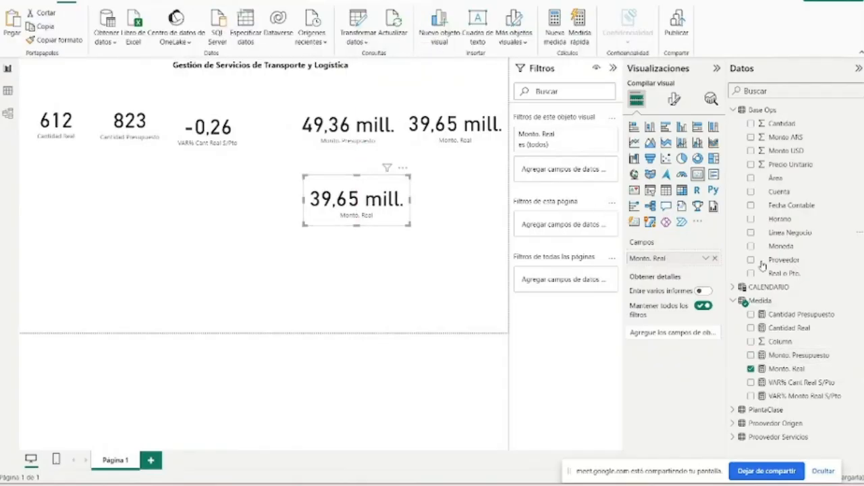
left_click(802, 384)
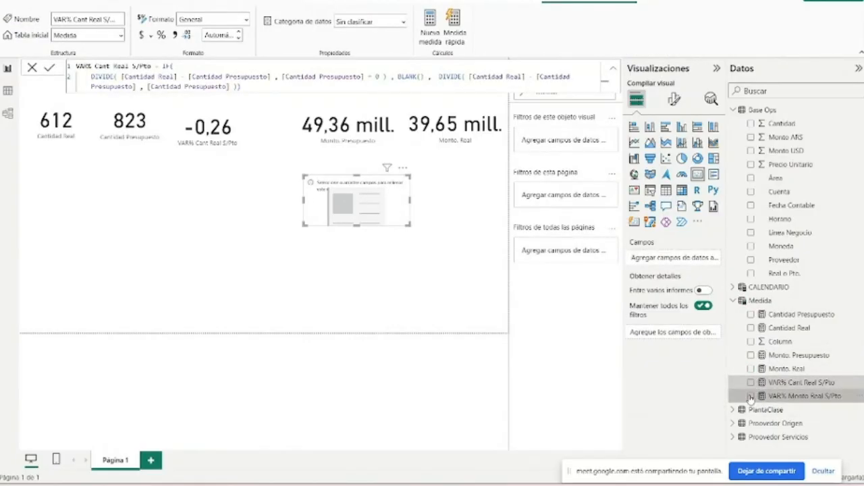
left_click(751, 396)
mouse_move(408, 224)
left_mouse_down()
mouse_move(450, 214)
mouse_move(410, 237)
mouse_move(398, 218)
left_mouse_up()
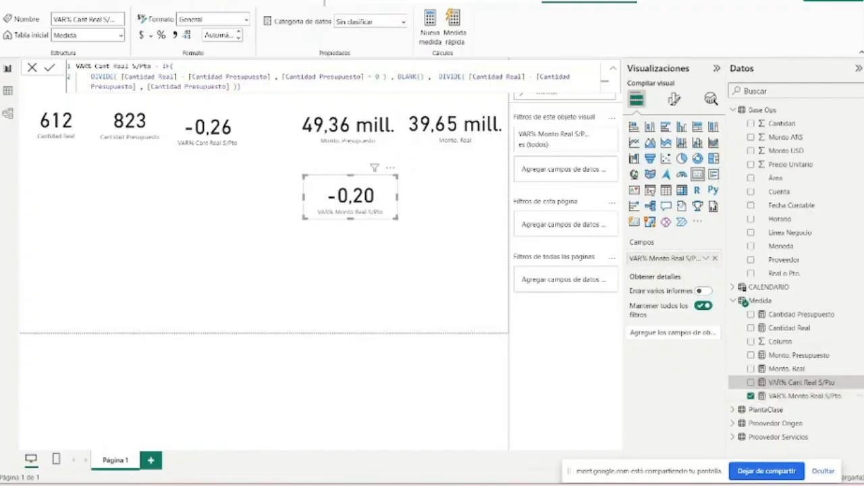
- Format the VAR% Cant Real S/Pto and VAR% Monto Real S/Pto measures as percentages, with 0 decimals for VAR% Monto Real S/Pto
left_click(161, 35)
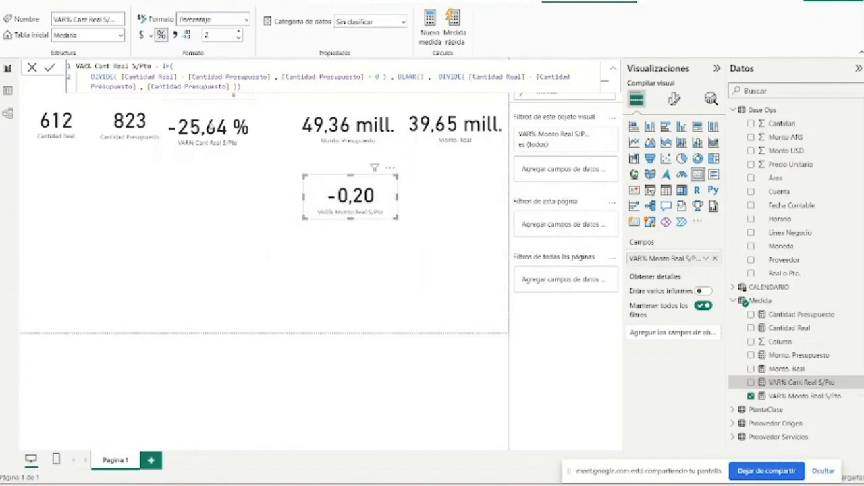
left_click(793, 397)
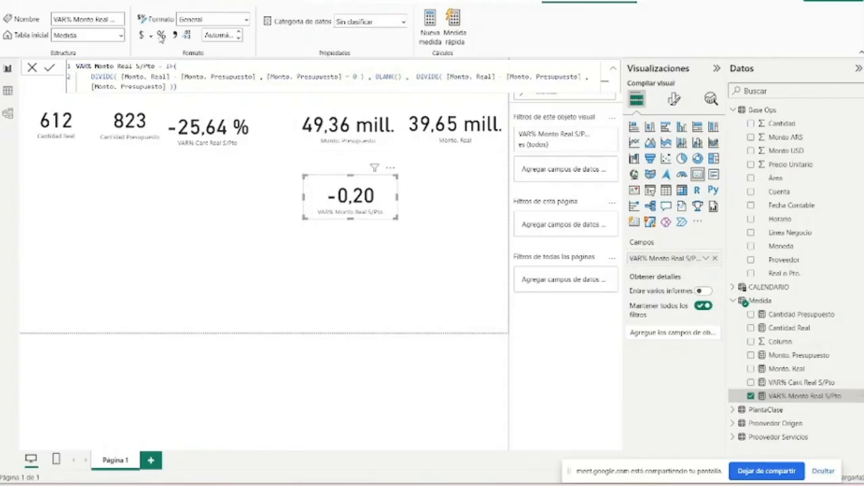
double_click(220, 36)
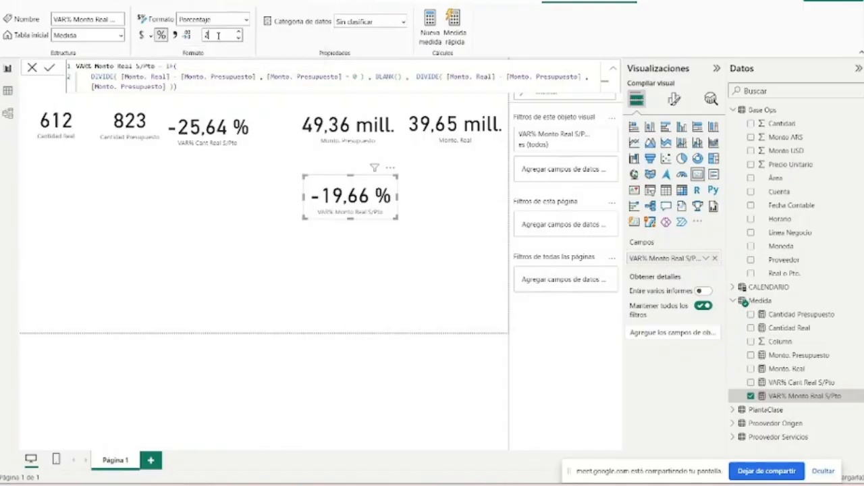
type("0")
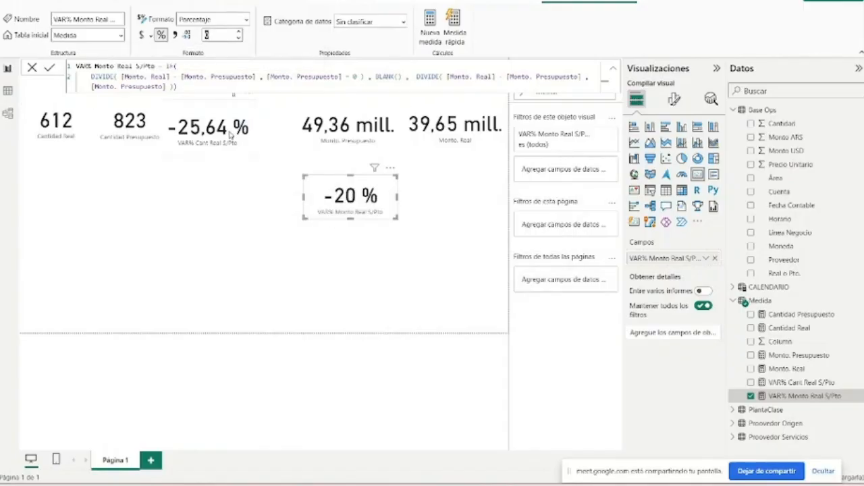
- Set the VAR% Cant Real S/Pto measure to 0 decimal places
left_click(211, 123)
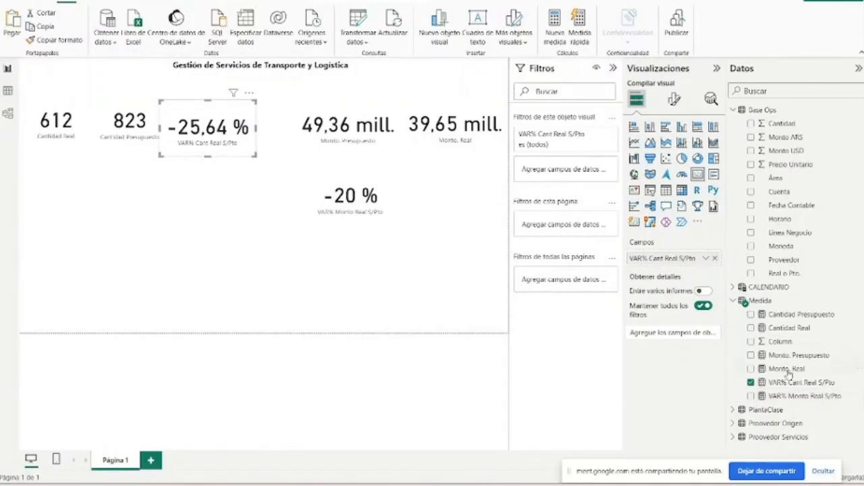
left_click(811, 384)
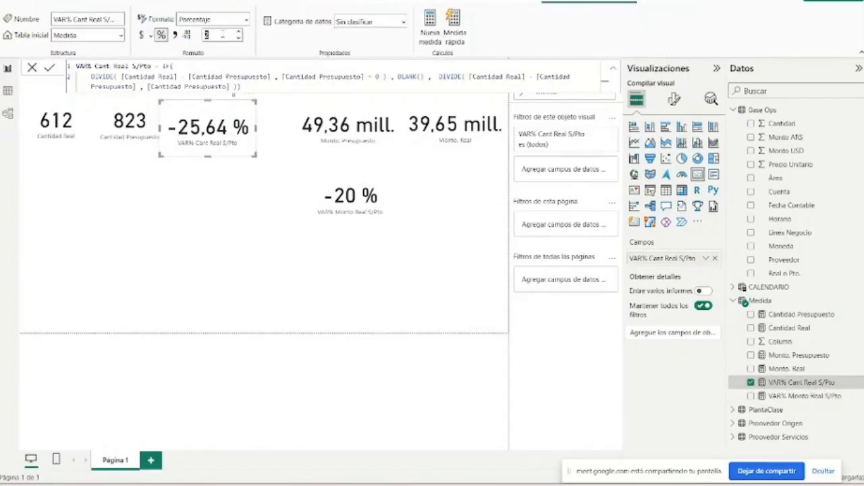
type("0")
key("Return")
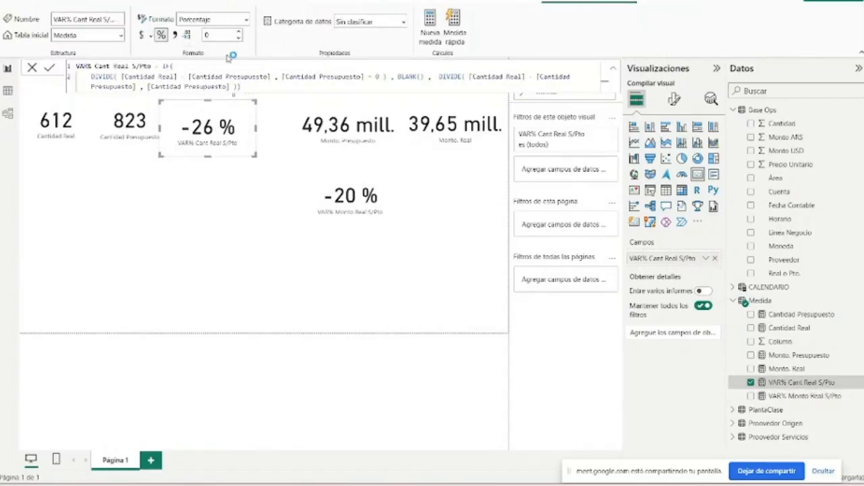
- Move the VAR% Monto Real S/Pto card under Monto. Real, then shift the Monto. Presupuesto card towards the quantity cards and narrow it
left_click_drag(312, 196, 401, 150)
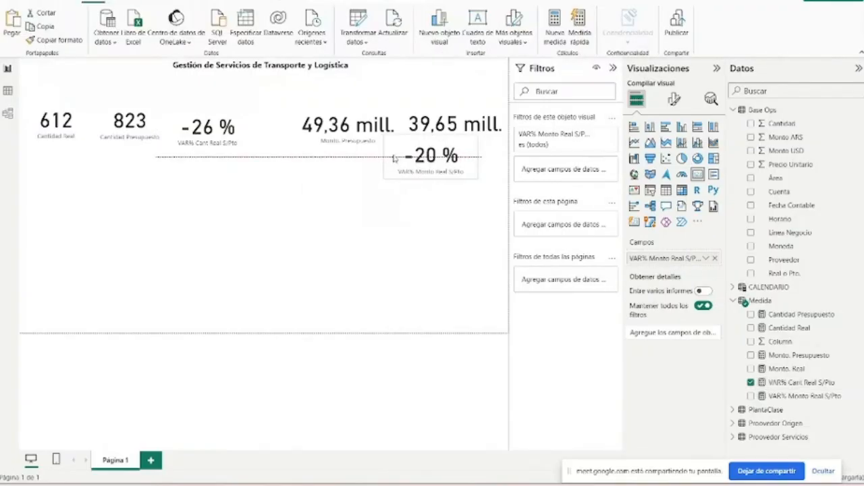
left_click(375, 150)
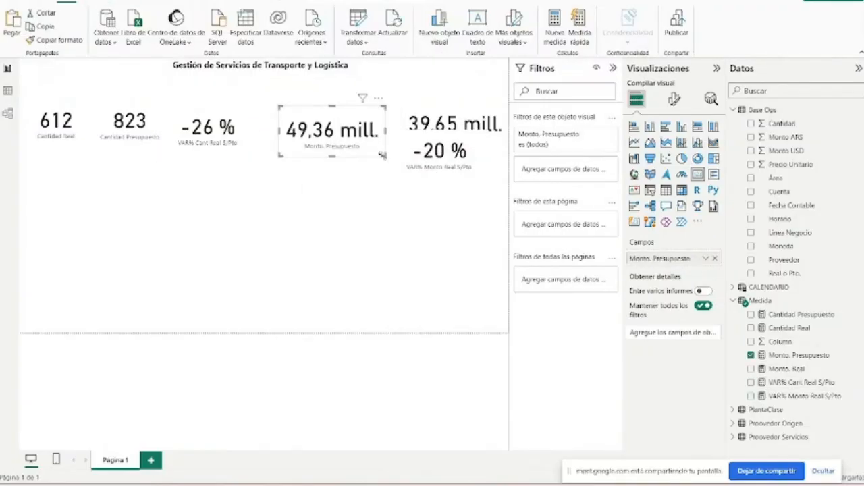
left_click_drag(383, 155, 366, 152)
- Set the display units of the Monto. Presupuesto card's callout value to Ninguno and widen the card to fit the full number
left_click(674, 99)
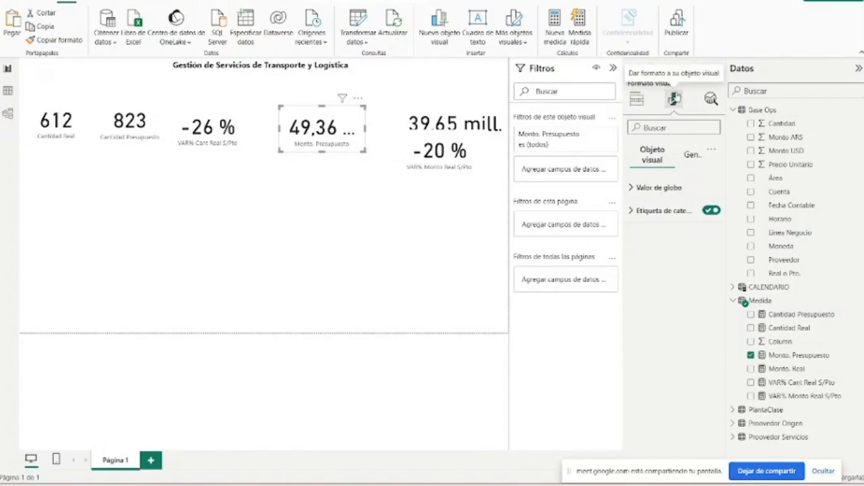
left_click(666, 210)
left_click(665, 210)
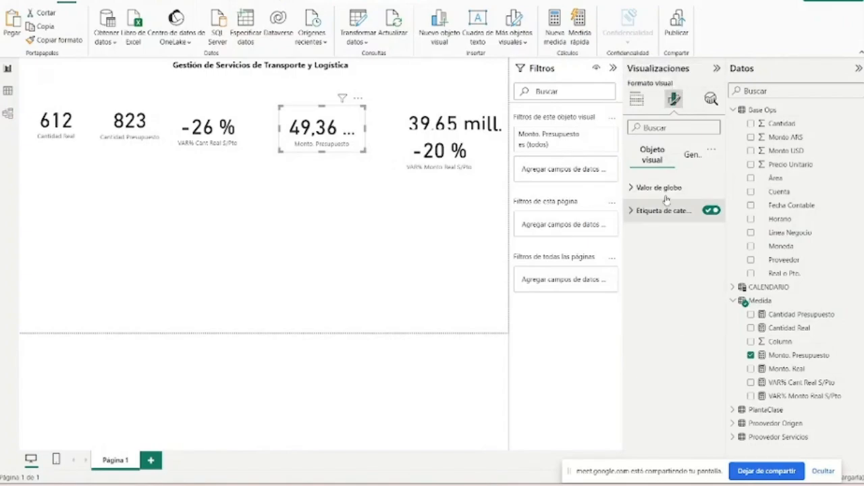
left_click(668, 188)
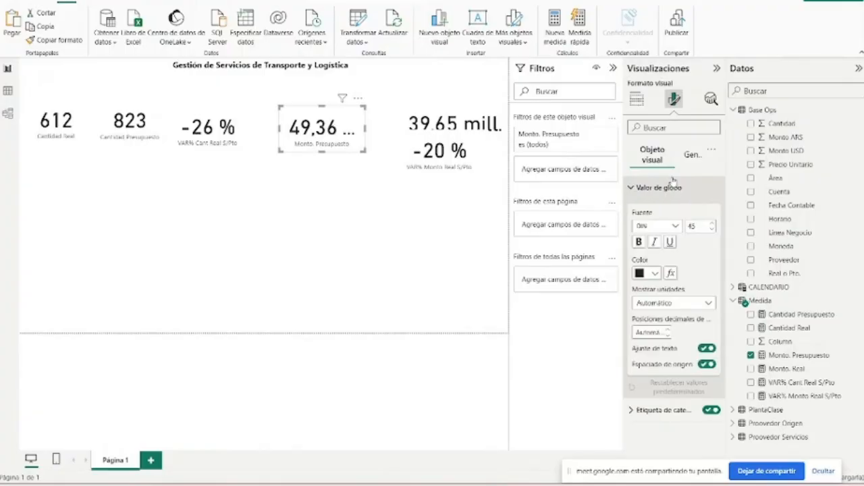
left_click(667, 302)
left_click(679, 331)
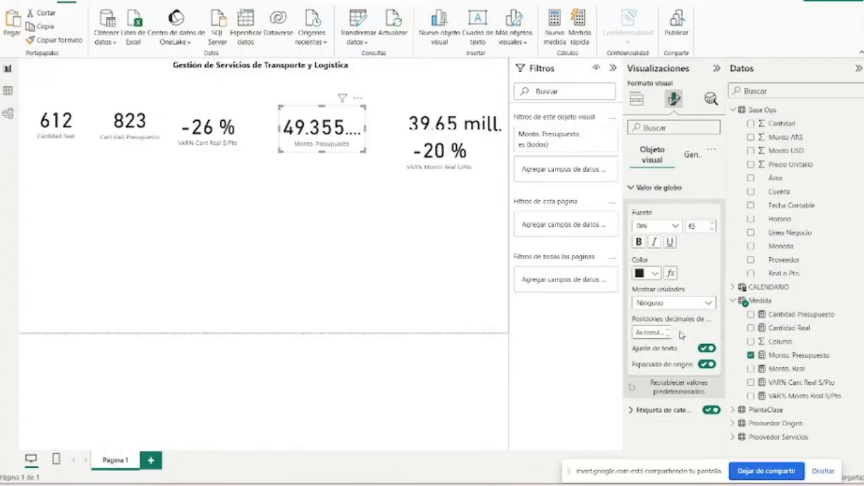
left_click_drag(365, 152, 419, 159)
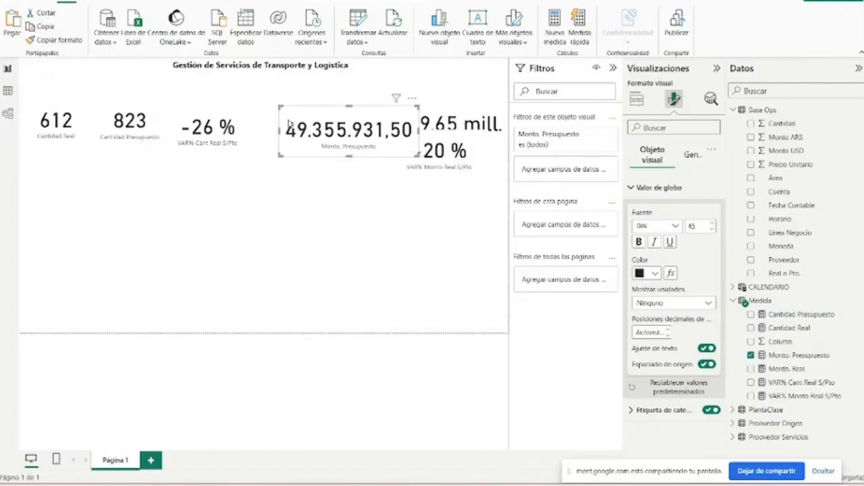
left_click_drag(366, 123, 355, 120)
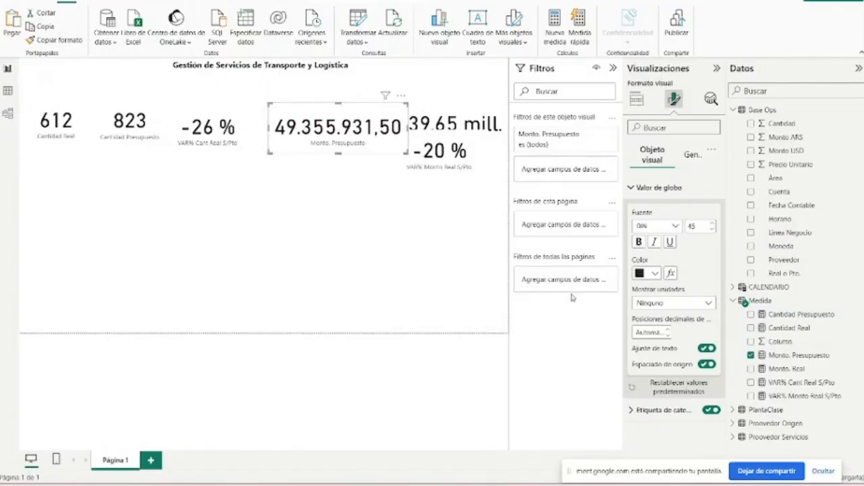
- Try the Miles and Automático display units on the Monto. Presupuesto card and return it to Ninguno
left_click(674, 302)
left_click(661, 340)
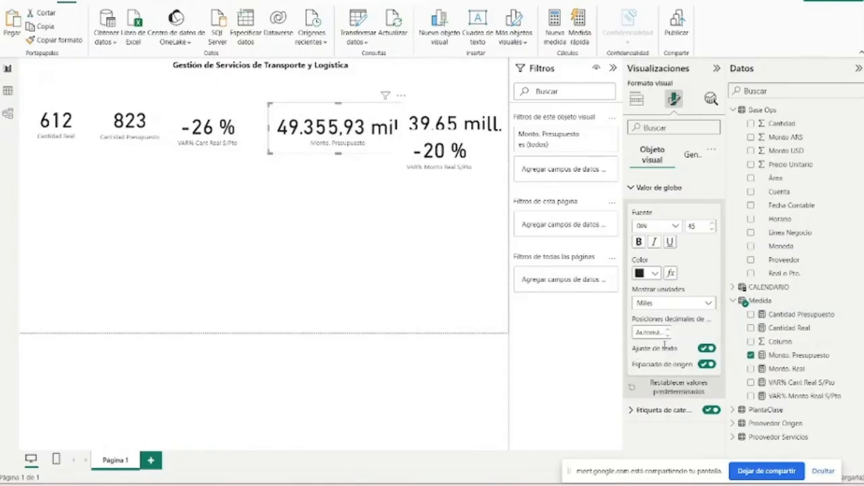
left_click(652, 306)
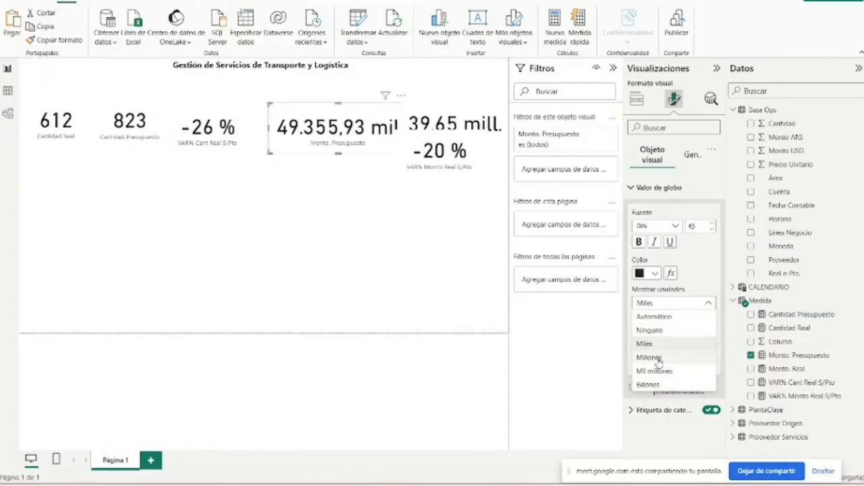
left_click(653, 317)
left_click(655, 305)
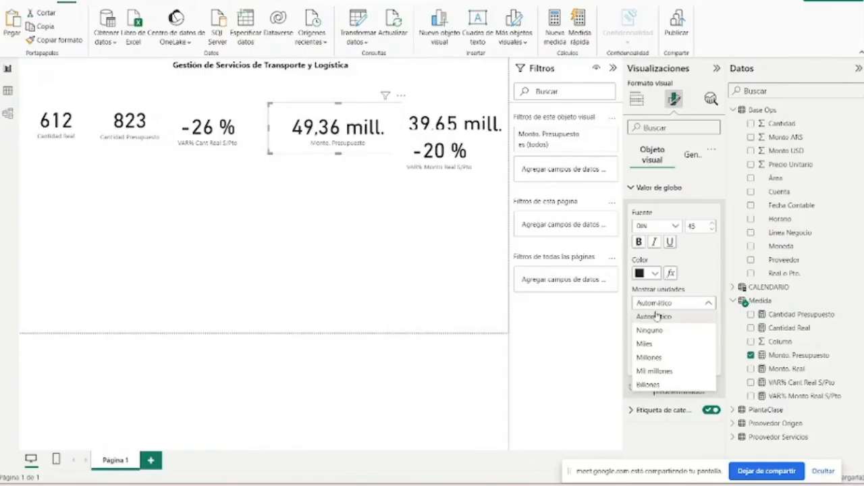
left_click(669, 345)
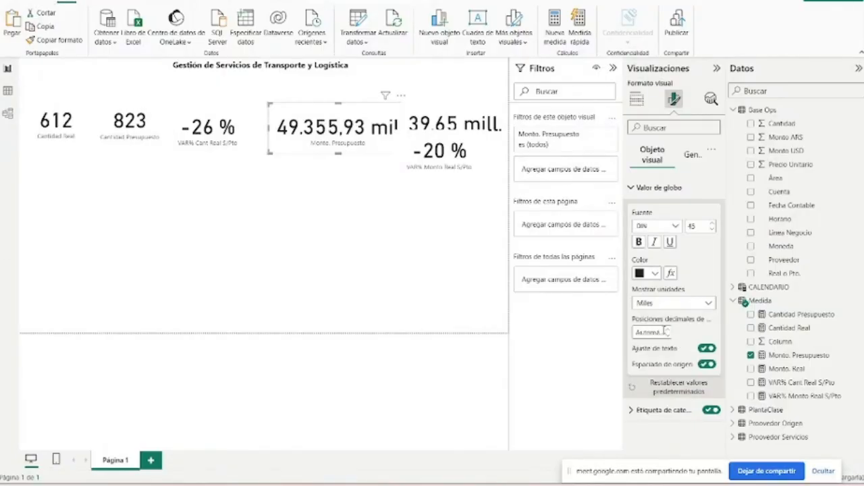
left_click(665, 304)
left_click(658, 331)
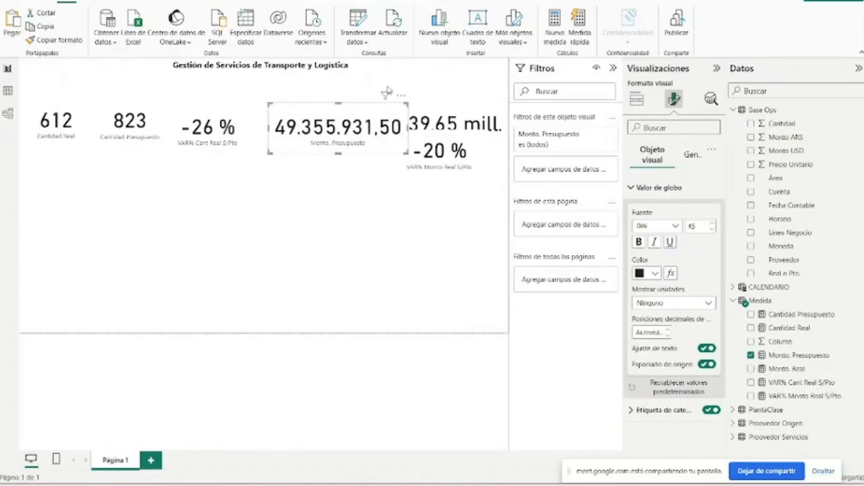
- Format the Monto. Presupuesto measure with 0 decimals and a thousands separator, nudging its card away from Monto. Real
left_click_drag(375, 128, 368, 129)
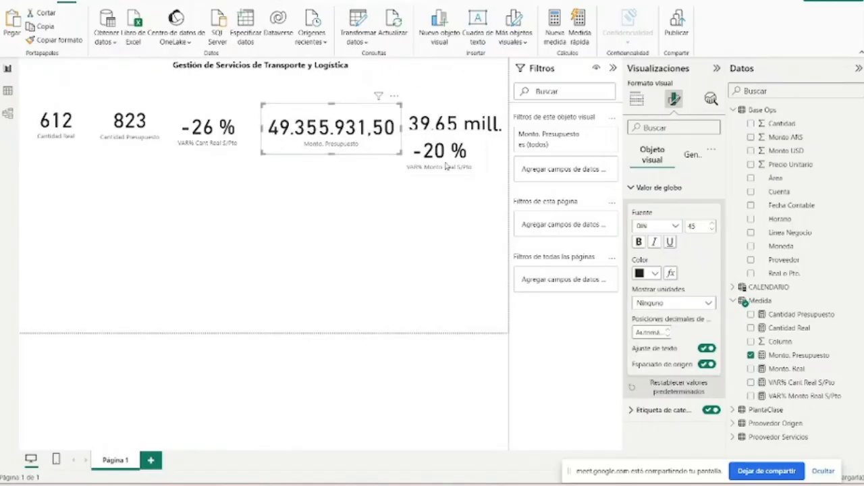
left_click(799, 355)
left_click(219, 35)
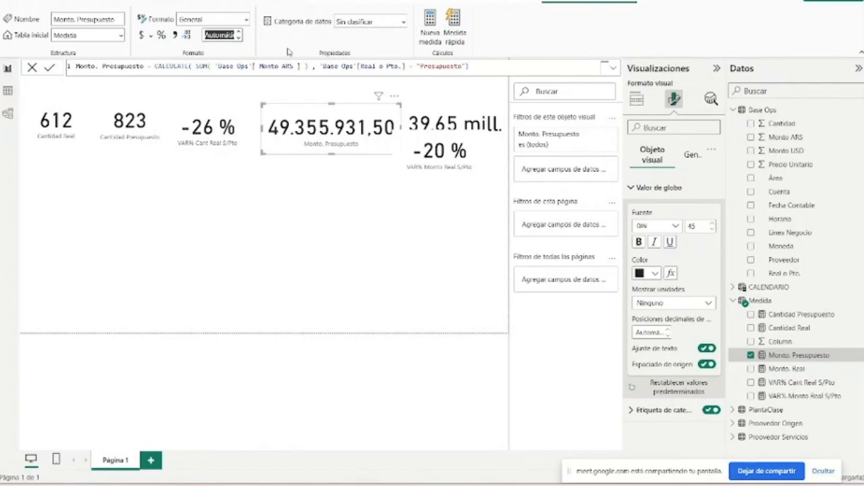
type("0")
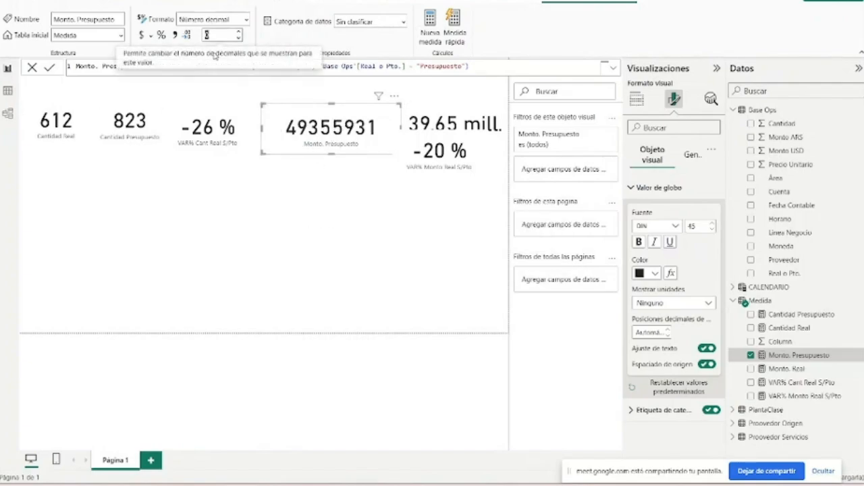
left_click(175, 36)
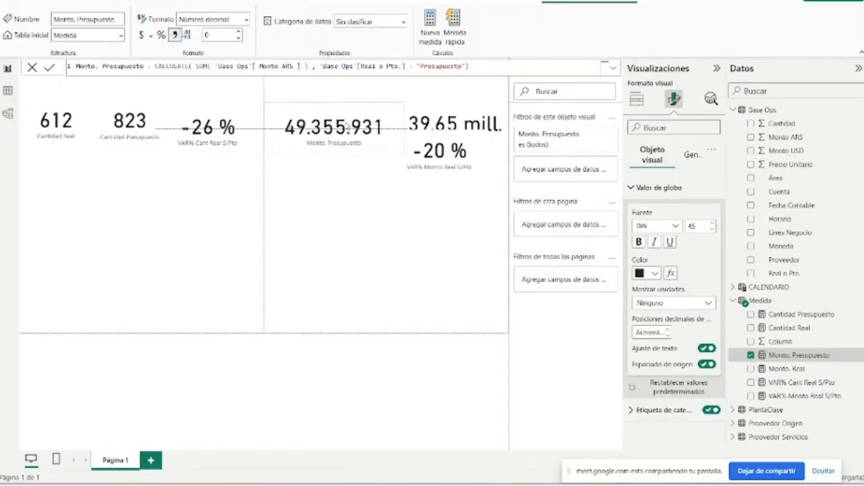
- Enlarge the Monto. Real card, shift Monto. Presupuesto clear of it, and move the VAR% Monto Real S/Pto card below both
left_click(446, 125)
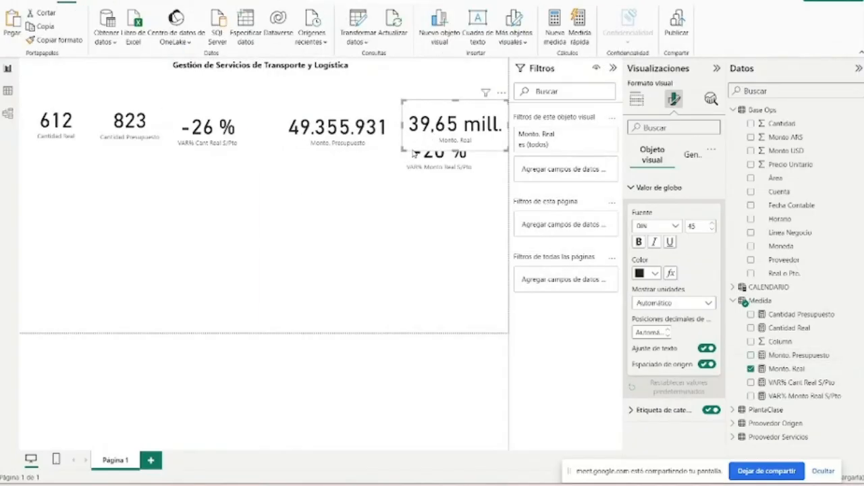
left_click_drag(403, 151, 376, 157)
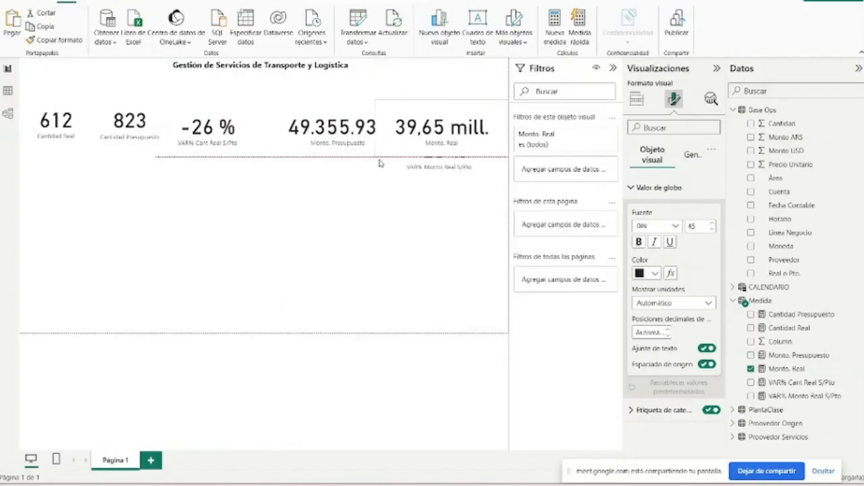
left_click(338, 135)
left_click(432, 118)
left_click_drag(442, 171, 421, 196)
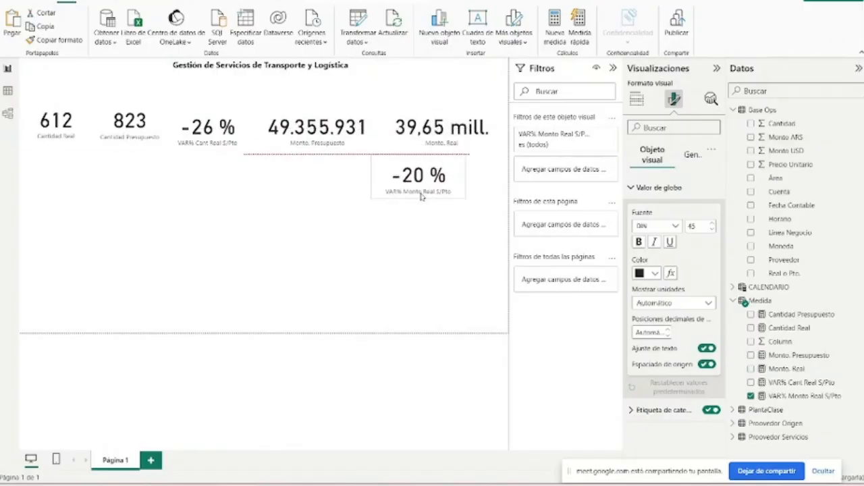
left_click(443, 133)
- Copy the Monto. Presupuesto card's formatting onto the Monto. Real card
left_click(340, 128)
left_click(58, 40)
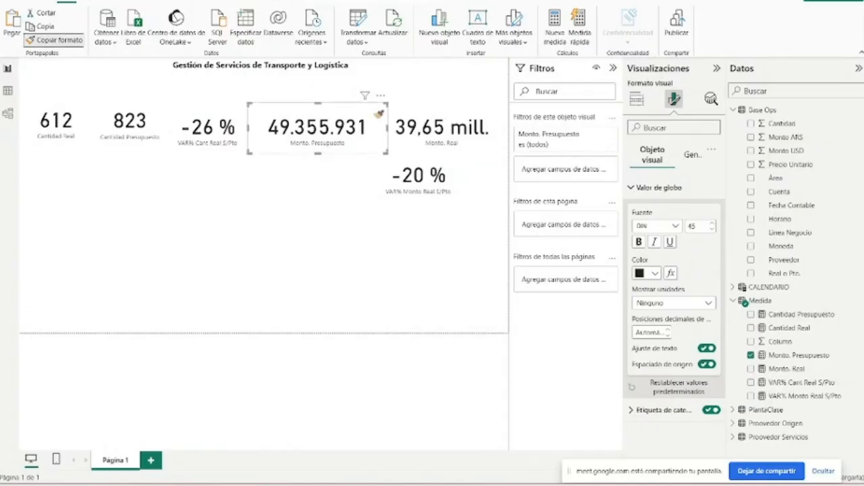
left_click(425, 129)
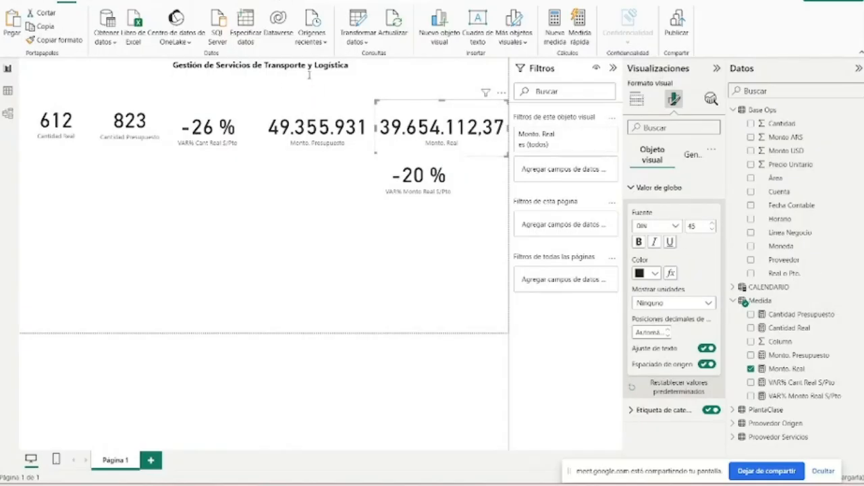
- Apply a thousands separator to the Monto. Real measure and try to set its decimals to 0
left_click(802, 371)
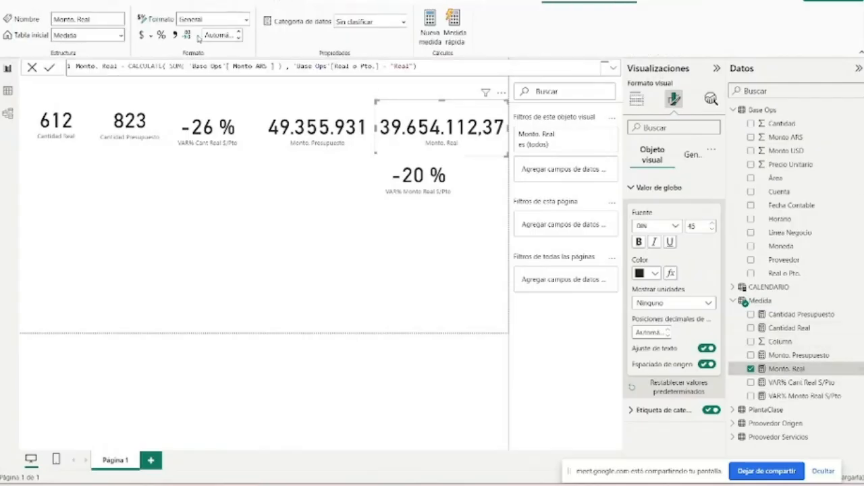
left_click(225, 36)
type("0")
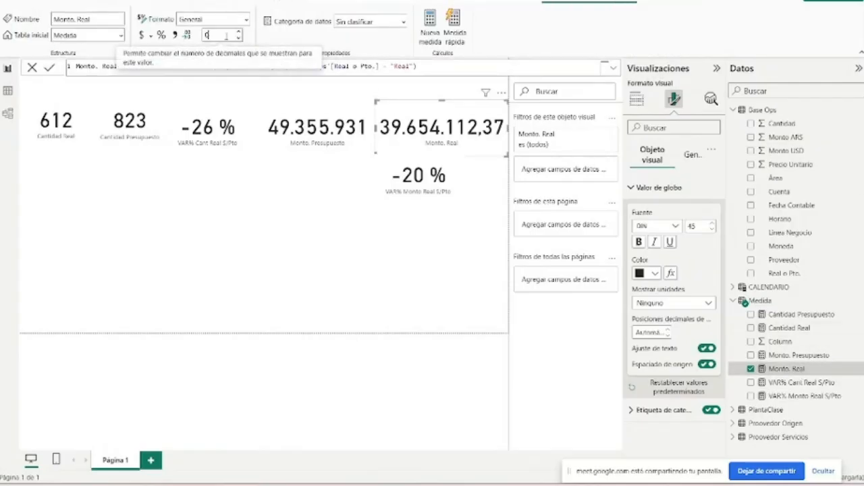
left_click(175, 36)
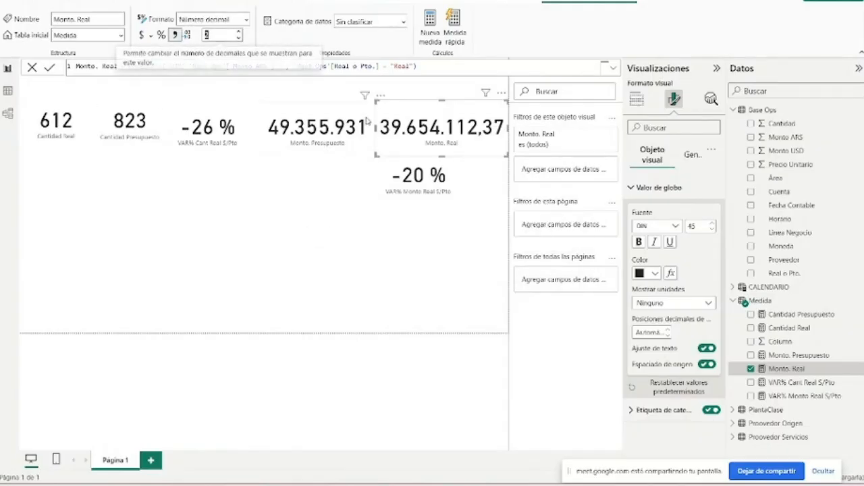
- Stack the Cantidad Real card above Cantidad Presupuesto and place the VAR% Cant Real S/Pto card beside them
left_click(51, 131)
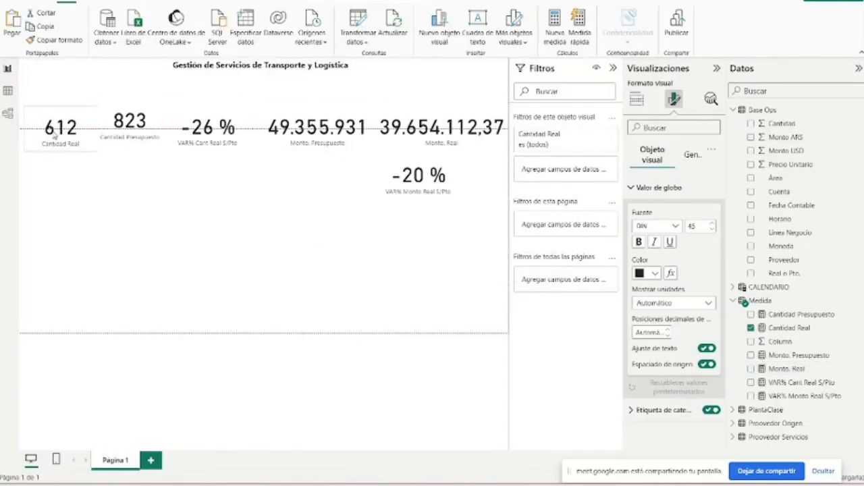
left_click_drag(54, 135, 50, 111)
left_click_drag(130, 140, 56, 167)
left_click_drag(203, 127, 136, 127)
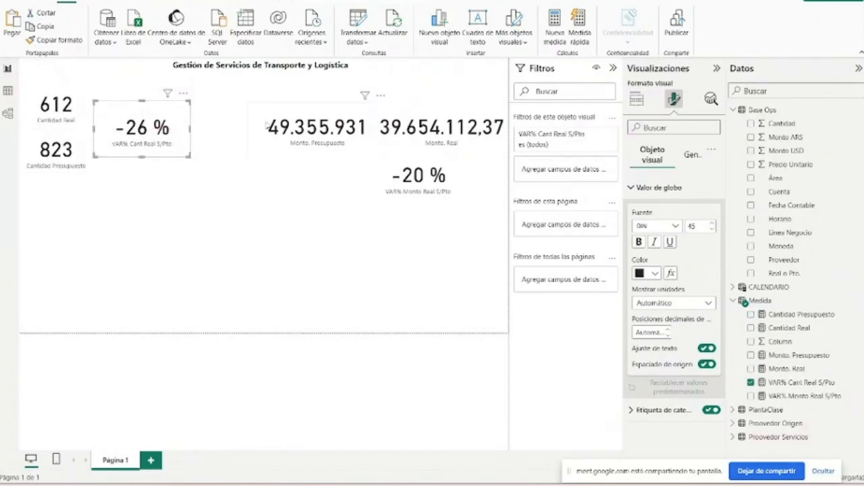
- Move the VAR% Monto Real S/Pto card beside the Monto. Presupuesto card and place the Monto. Real card below them
left_click_drag(267, 125, 278, 119)
left_click(426, 148)
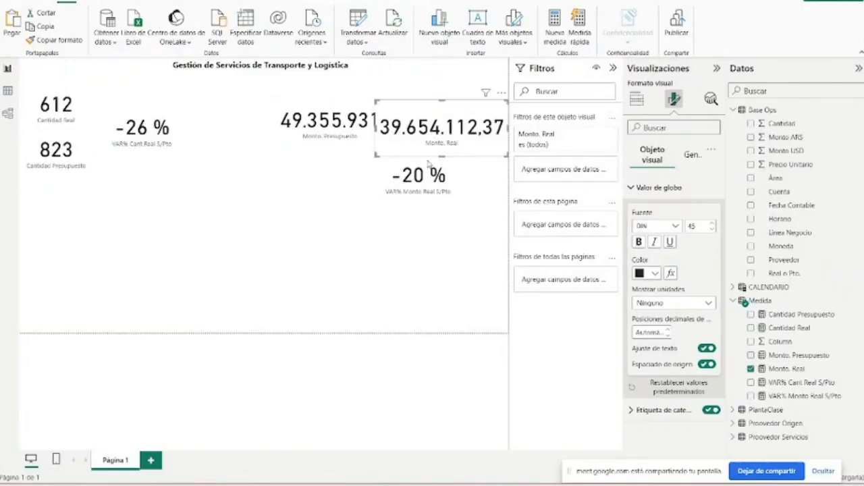
left_click_drag(427, 164, 451, 83)
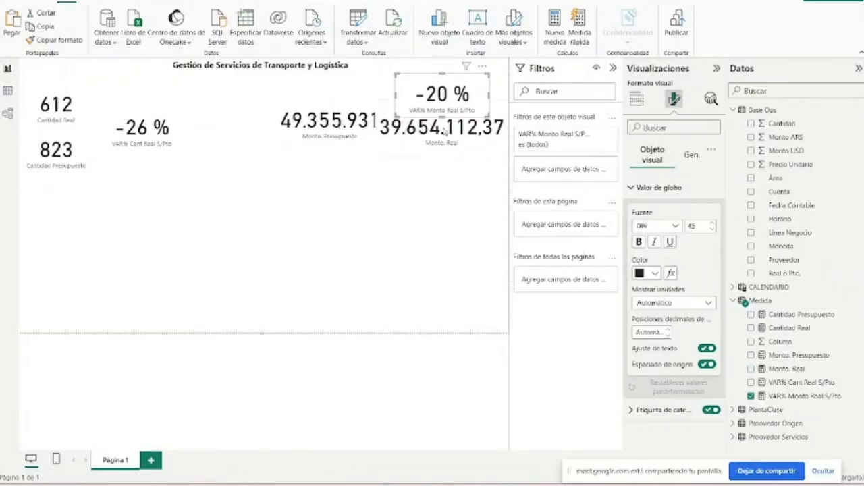
left_click_drag(443, 133, 425, 181)
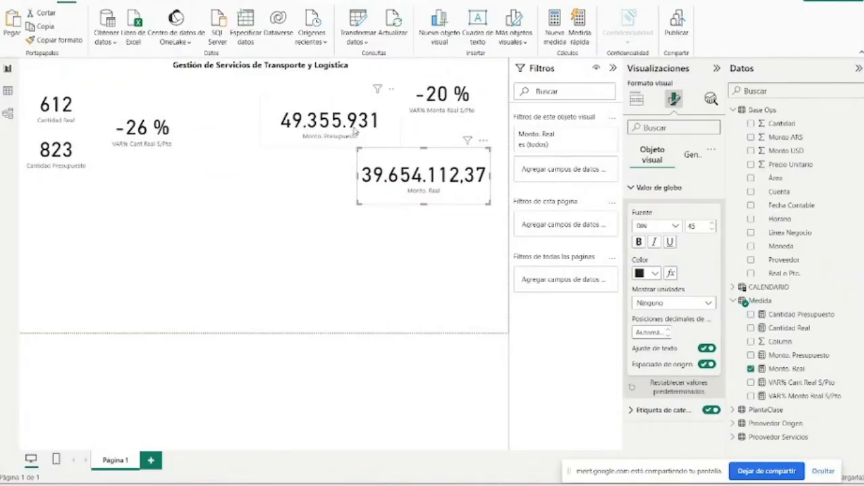
mouse_move(351, 126)
left_mouse_down()
mouse_move(366, 135)
mouse_move(349, 133)
left_mouse_up()
left_click_drag(442, 108, 468, 146)
left_click(467, 184)
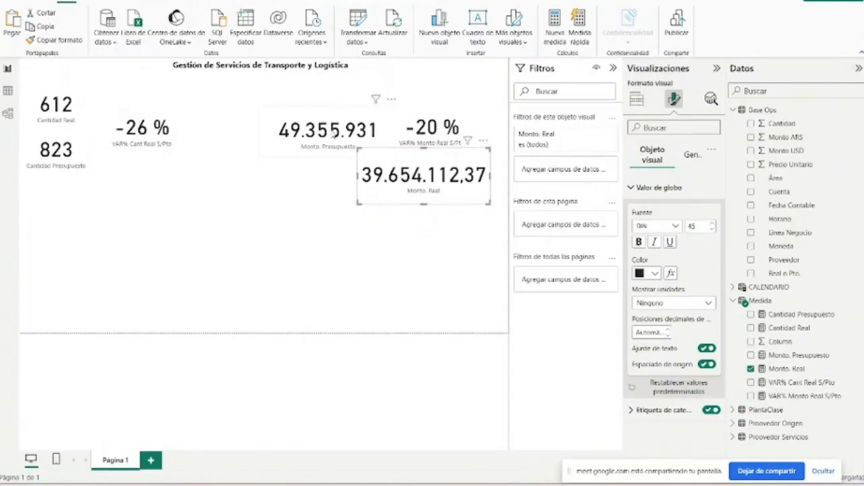
- Delete the Monto. Presupuesto card, shrink the Monto. Real card and move it into the freed space beside VAR% Monto Real S/Pto
left_click(328, 133)
key("Delete")
left_click(481, 187)
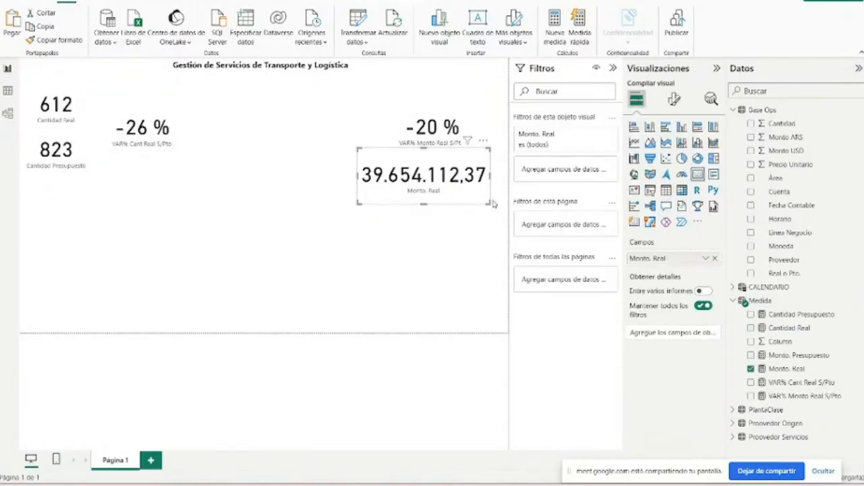
left_click_drag(486, 204, 476, 178)
left_click_drag(412, 162, 340, 131)
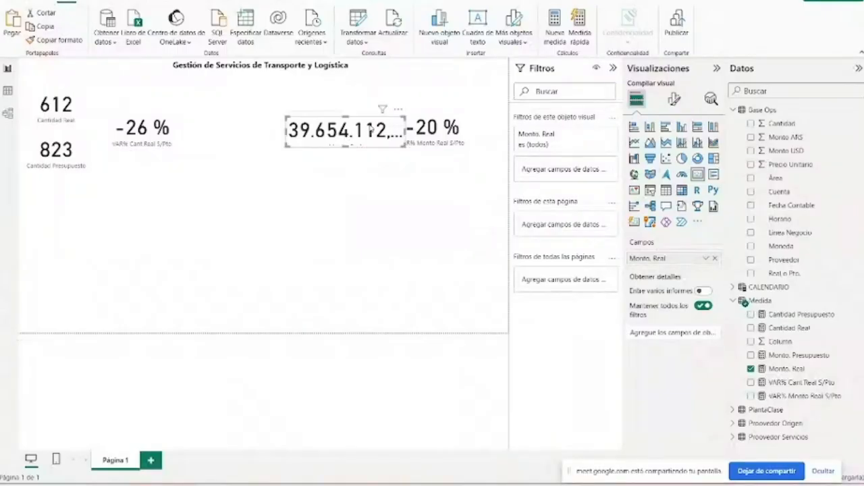
- Set the display units of the Monto. Real card's callout value to Miles
left_click(674, 100)
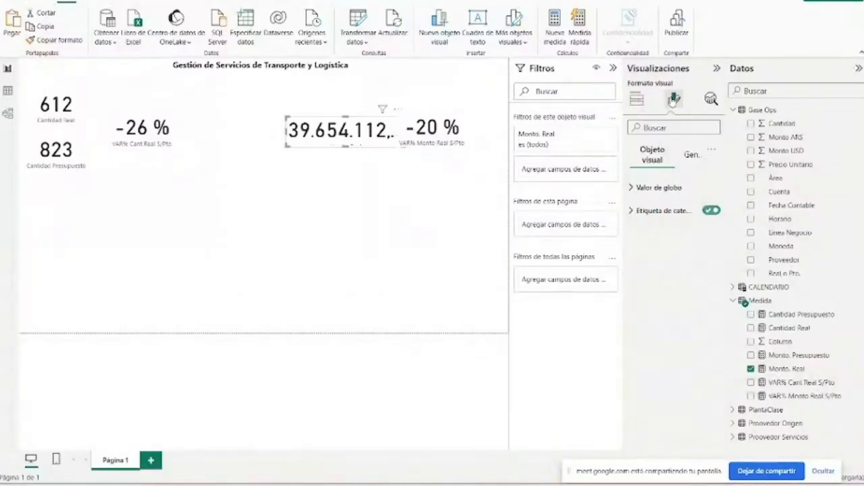
left_click(664, 210)
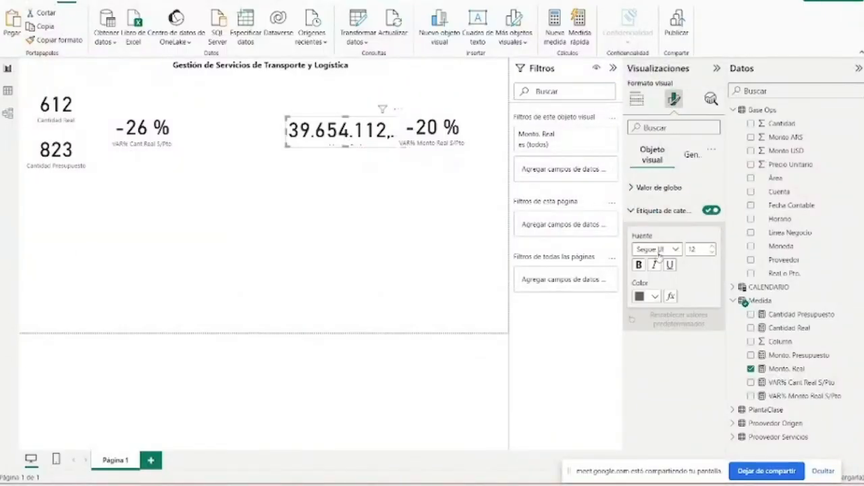
left_click(655, 187)
left_click(672, 302)
left_click(645, 344)
left_click(670, 303)
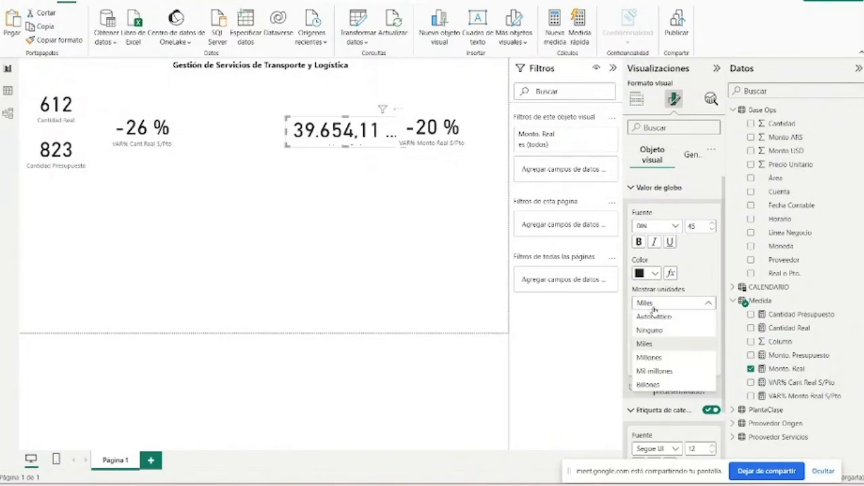
- Enlarge the Monto. Real card and reduce its callout value font size to 30
left_click(389, 141)
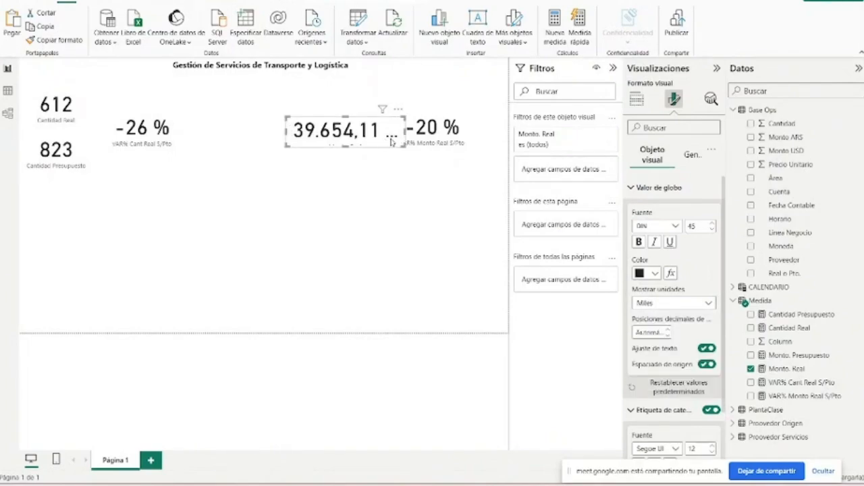
left_click_drag(405, 146, 432, 155)
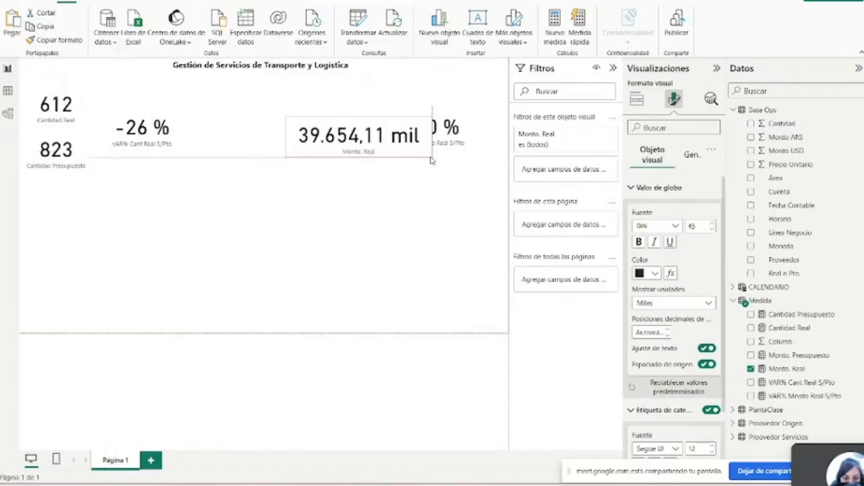
left_click(638, 242)
left_click(712, 230)
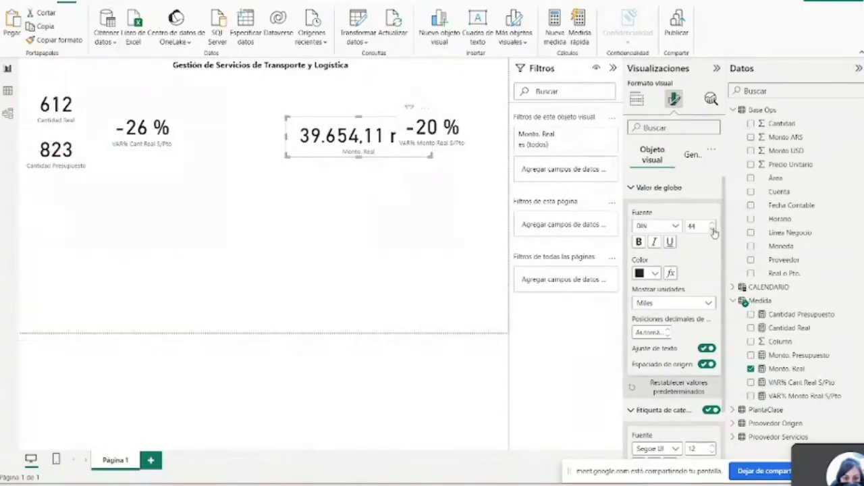
left_click(712, 230)
left_click(712, 230)
left_click(712, 230)
left_click(713, 231)
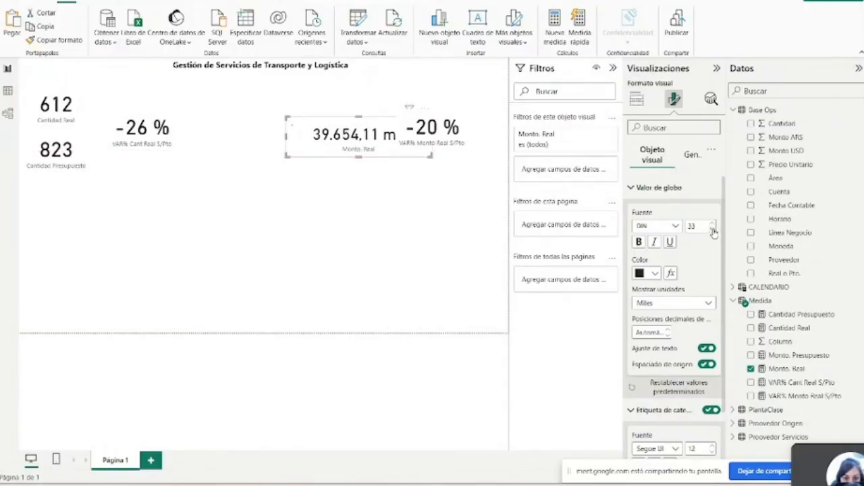
left_click(713, 231)
left_click(713, 231)
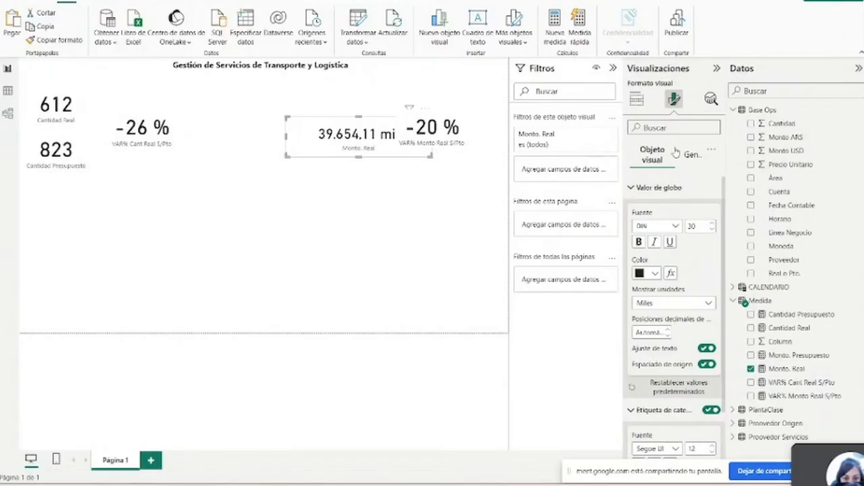
- Delete the Cantidad Presupuesto card and line up the Cantidad Real and VAR% Cant Real S/Pto cards side by side
left_click(42, 102)
left_click(81, 151)
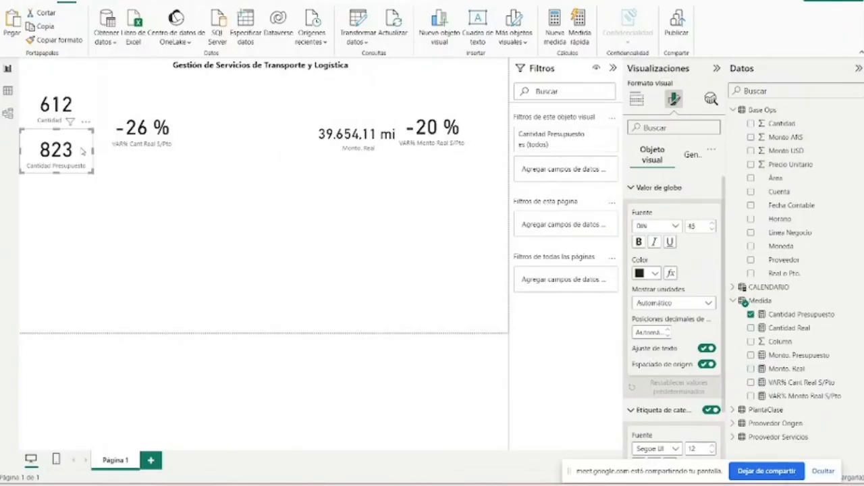
left_click(51, 103)
left_click(70, 157)
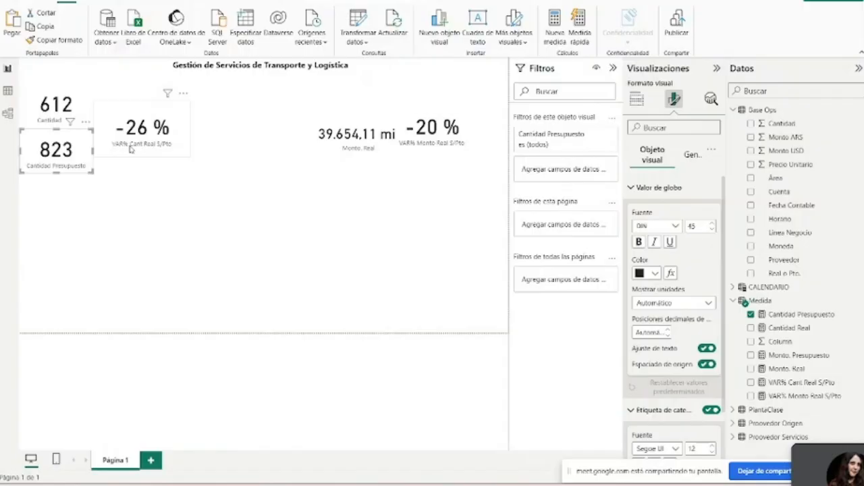
key("Delete")
left_click_drag(69, 124, 72, 146)
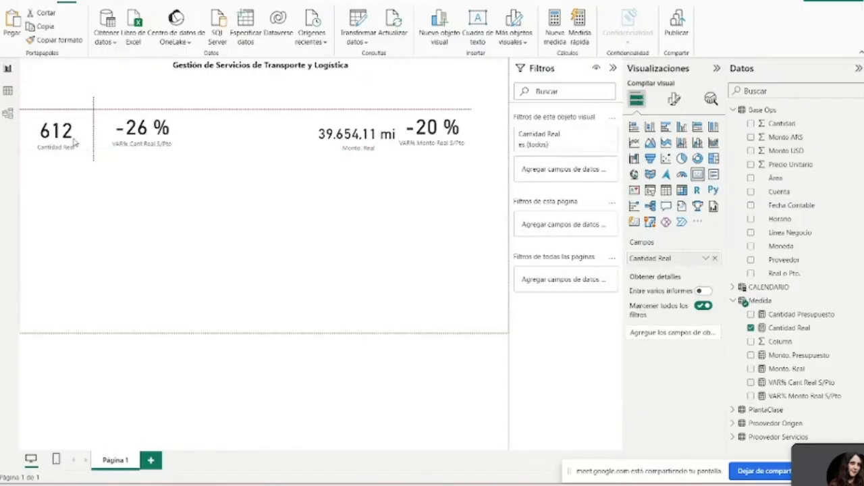
mouse_move(137, 157)
left_mouse_down()
mouse_move(131, 155)
mouse_move(150, 154)
left_mouse_up()
- Narrow the Monto. Real card and fit a smaller VAR% Monto Real S/Pto card directly beside it in the same row
left_click_drag(360, 142, 345, 133)
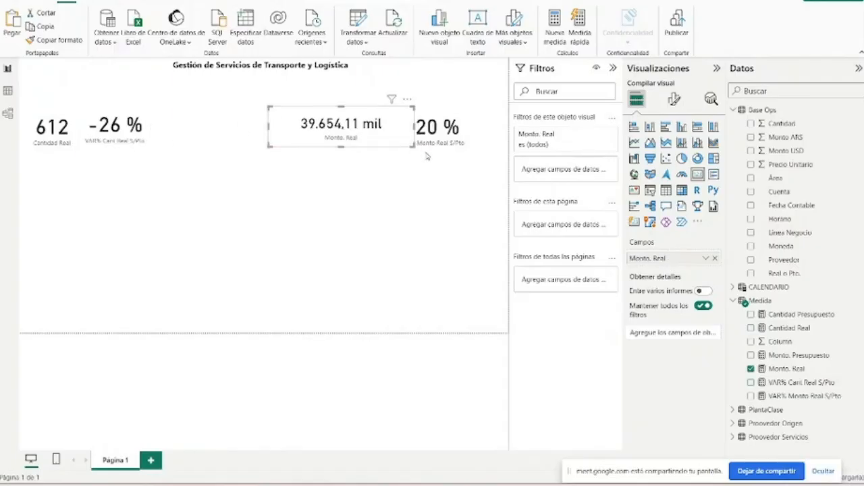
left_click_drag(414, 147, 391, 156)
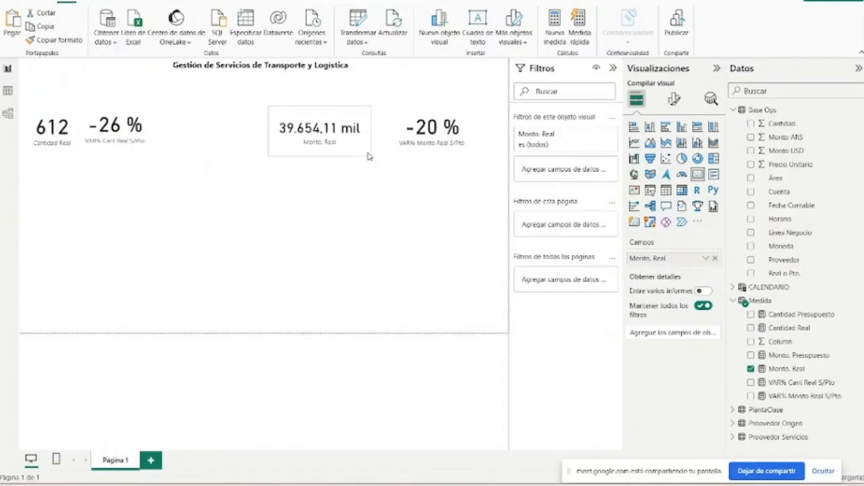
left_click_drag(370, 156, 378, 152)
mouse_move(432, 145)
left_mouse_down()
mouse_move(414, 139)
mouse_move(447, 142)
mouse_move(444, 155)
left_mouse_up()
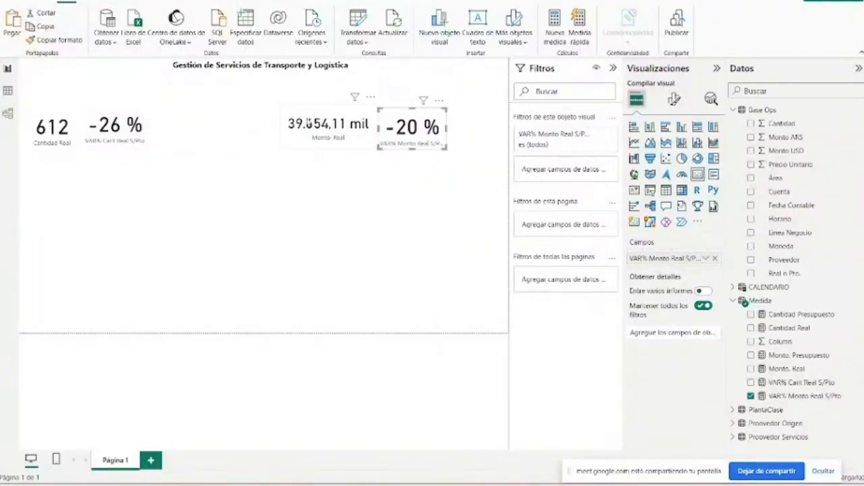
- Insert a line shape, place it horizontally just below the cards and stretch it across the full page width
left_click(344, 133)
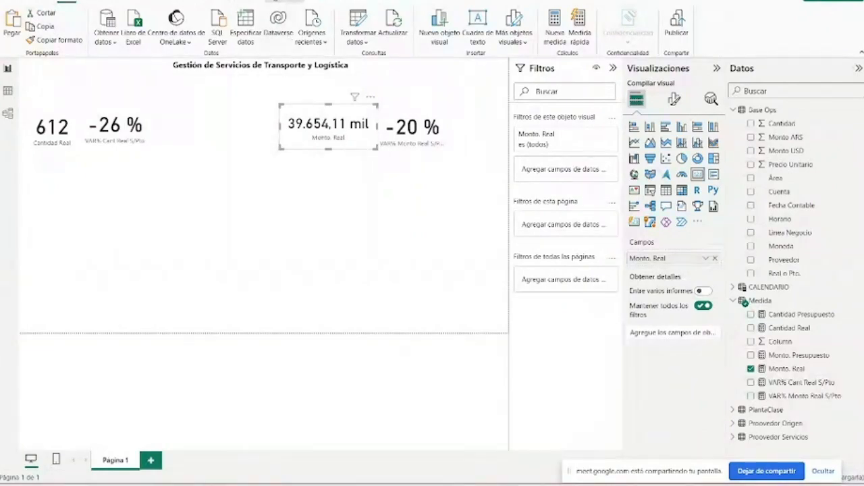
left_click(285, 1)
left_click(89, 2)
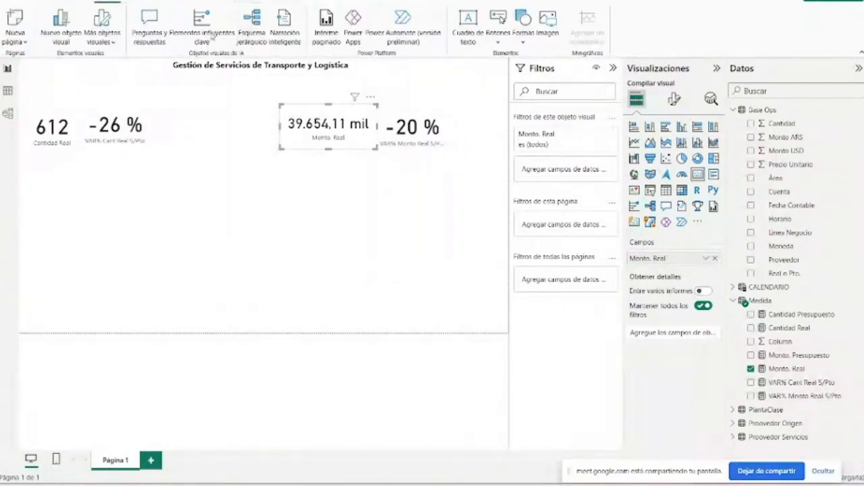
left_click(524, 35)
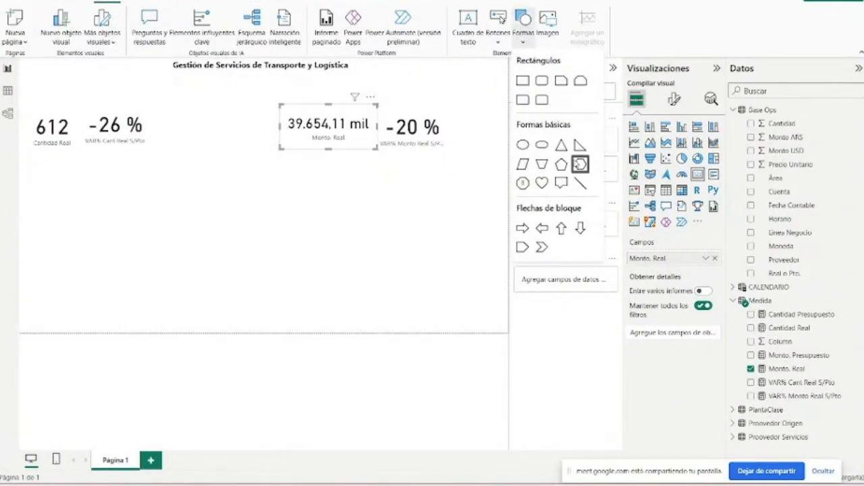
left_click(580, 164)
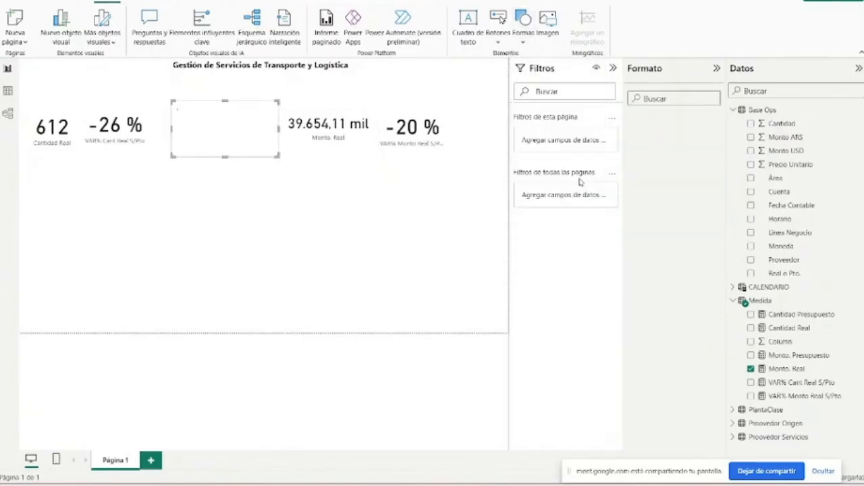
left_click(388, 161)
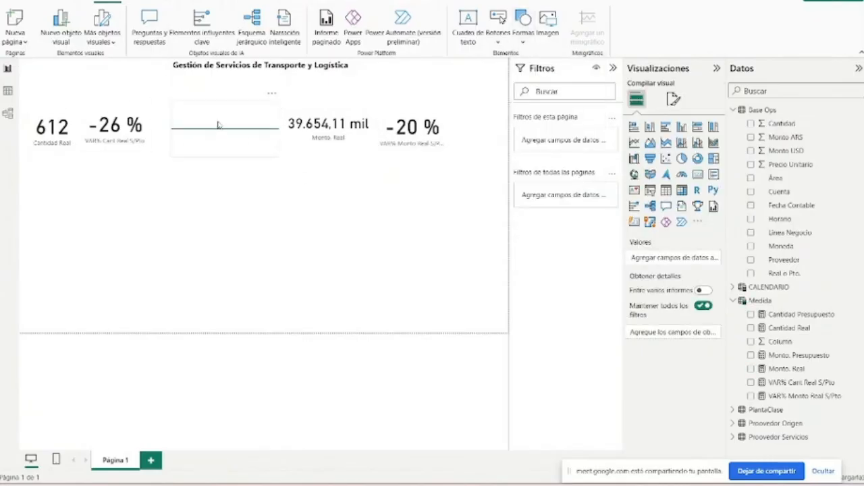
left_click(221, 127)
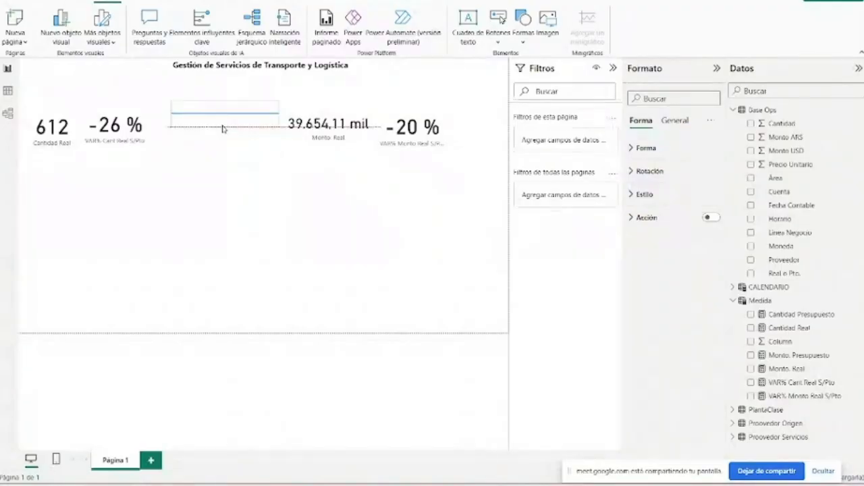
left_click_drag(223, 129, 58, 154)
left_click_drag(124, 152, 507, 152)
left_click(220, 167)
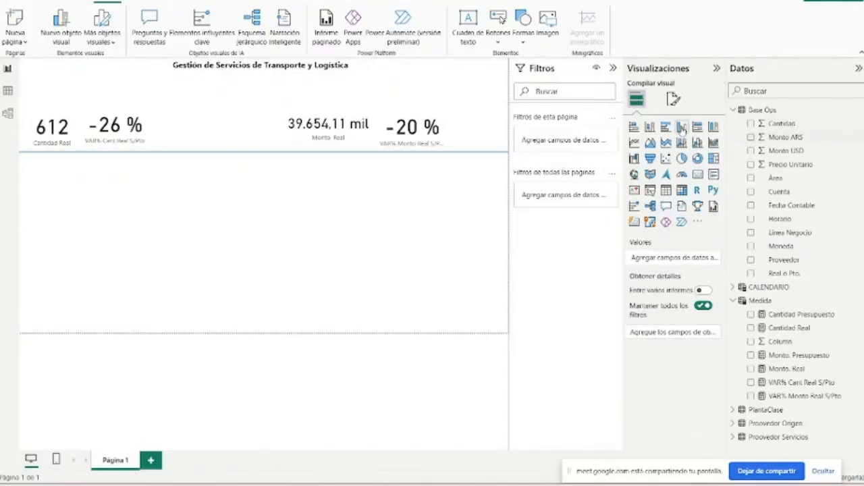
- Add a full-width clustered column chart below the line with Linea Negocio on X, Monto ARS on Y and Real o Pto. as legend
left_click(681, 127)
left_click_drag(486, 140, 506, 231)
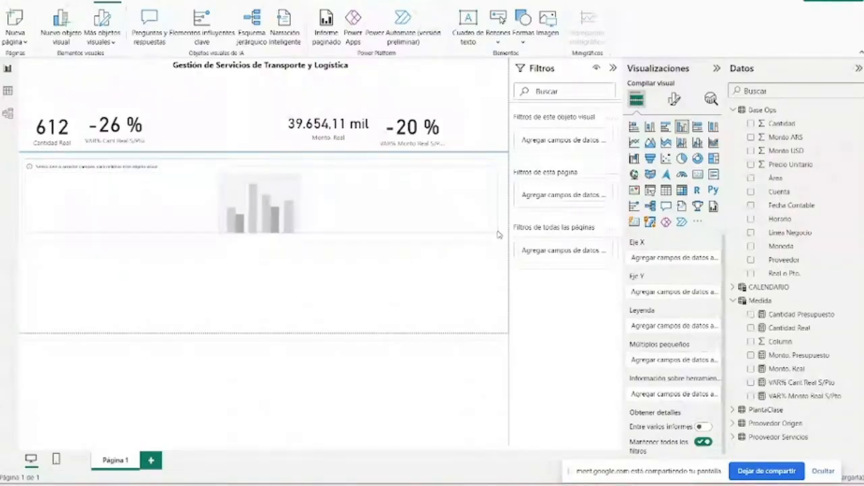
left_click(751, 233)
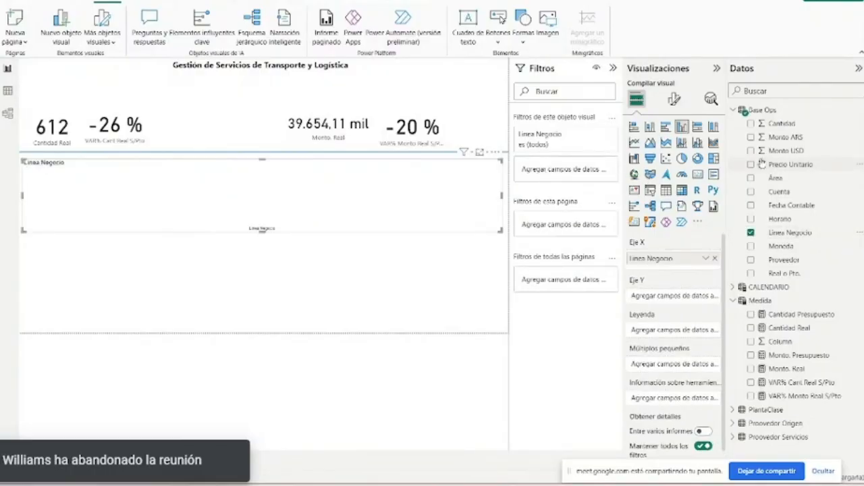
left_click(751, 274)
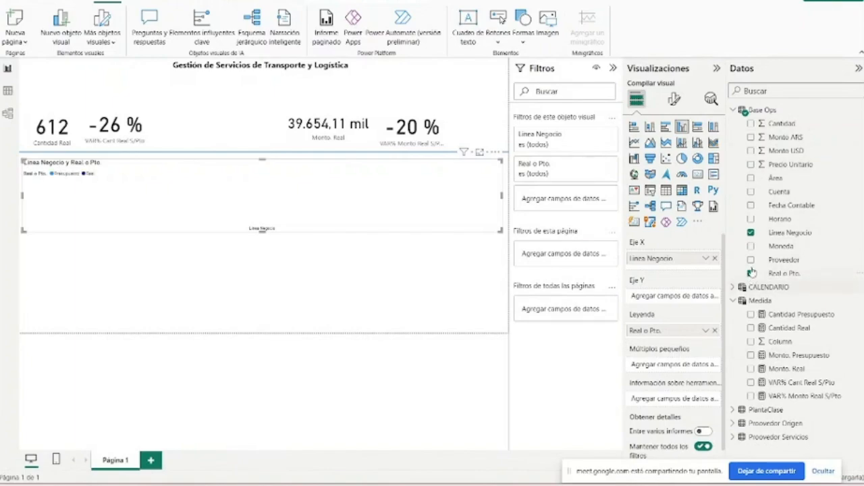
left_click(759, 191)
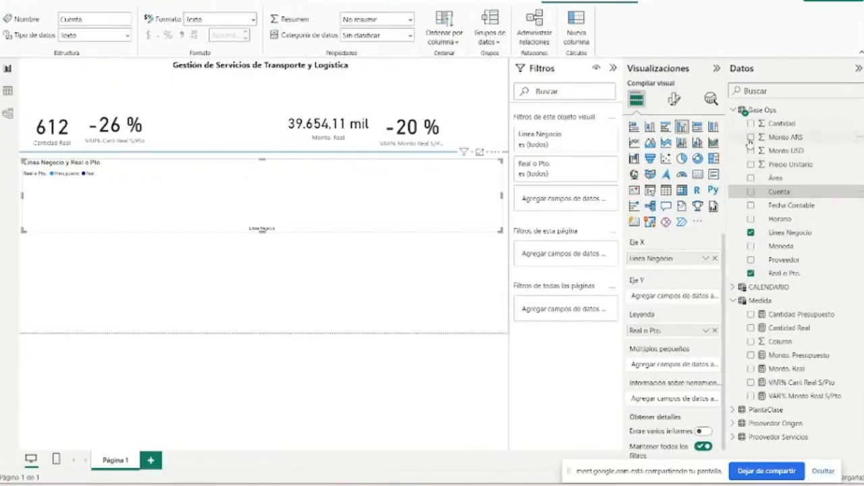
left_click(750, 137)
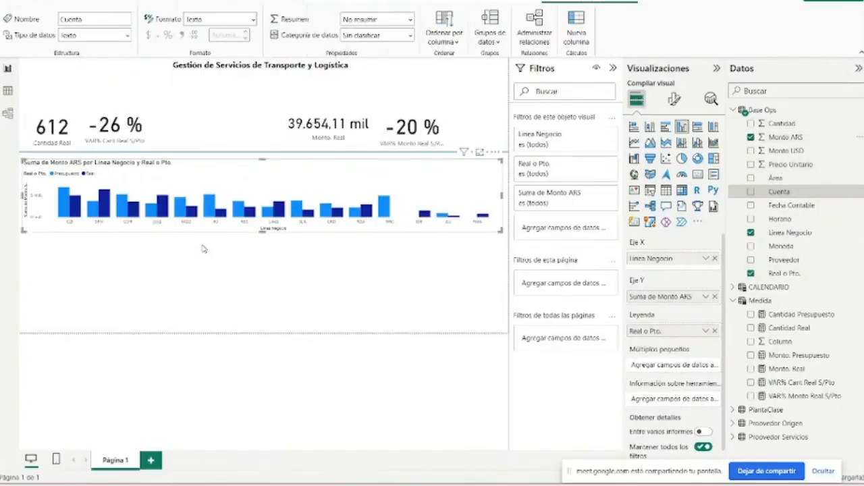
- Increase the column chart's height, collapse the Visualizaciones and Datos panes, and move the chart up close to the separator line
left_click_drag(260, 231, 259, 249)
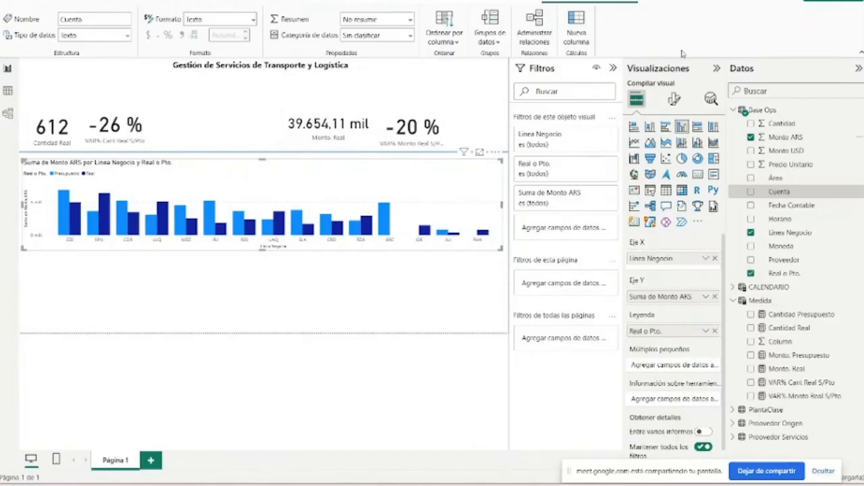
left_click(717, 69)
left_click(859, 68)
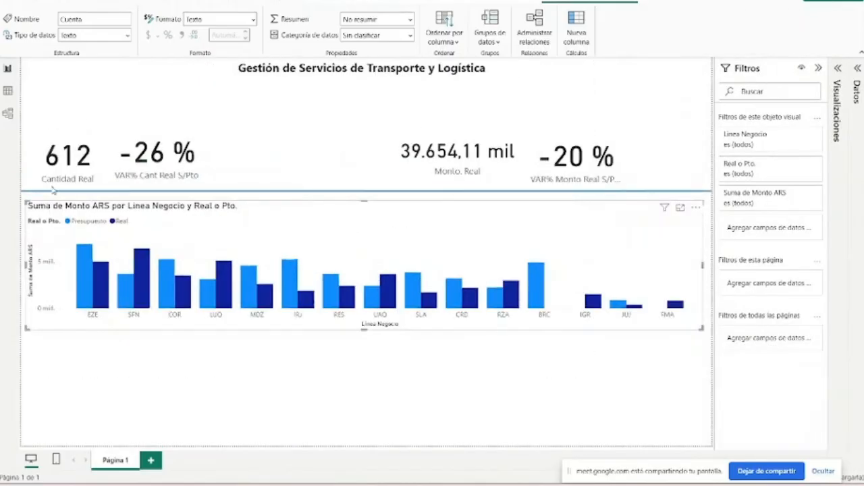
left_click_drag(29, 211, 37, 211)
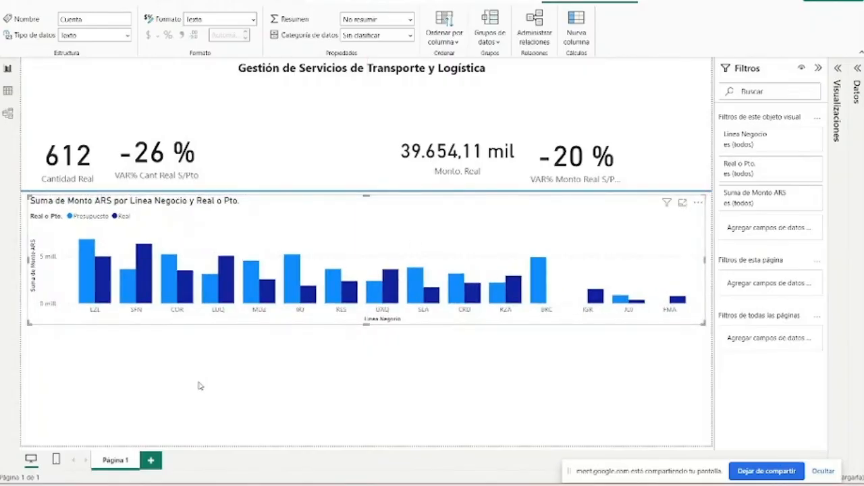
- Insert a gauge visual, shrink it and place it beside the VAR% Cant Real S/Pto card above the separator line
left_click(183, 395)
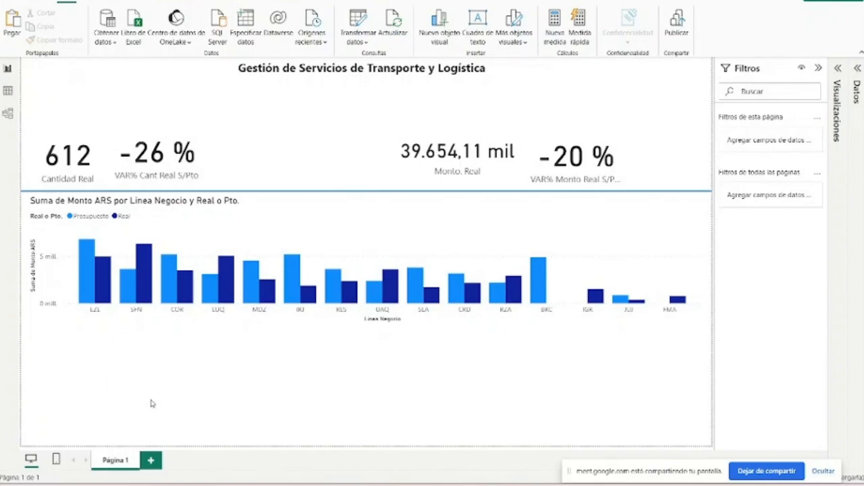
left_click(837, 68)
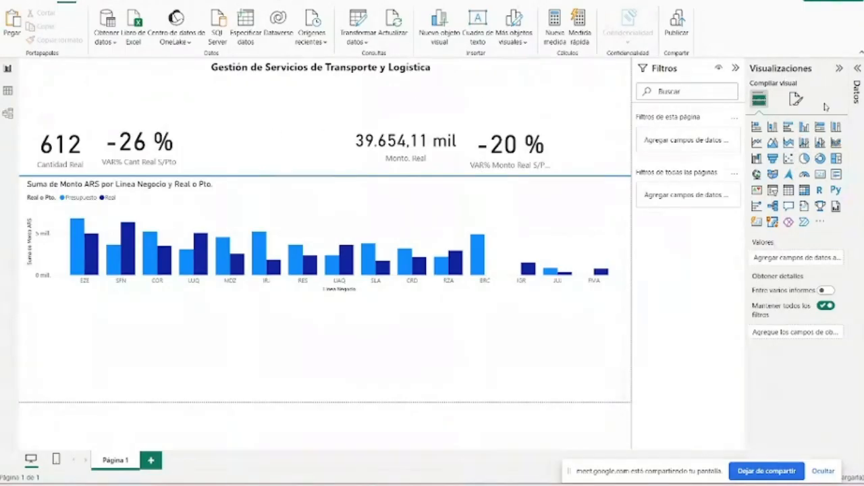
left_click(805, 176)
left_click_drag(589, 146, 214, 146)
left_click_drag(254, 170, 257, 151)
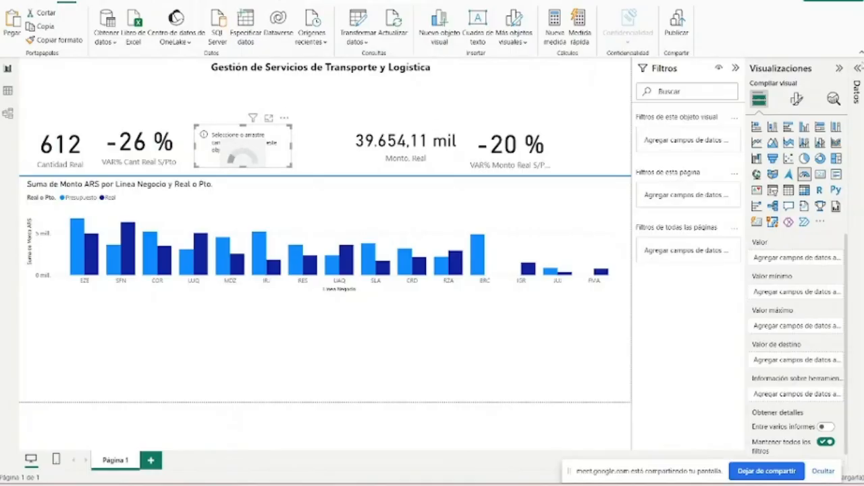
left_click(858, 68)
left_click(703, 68)
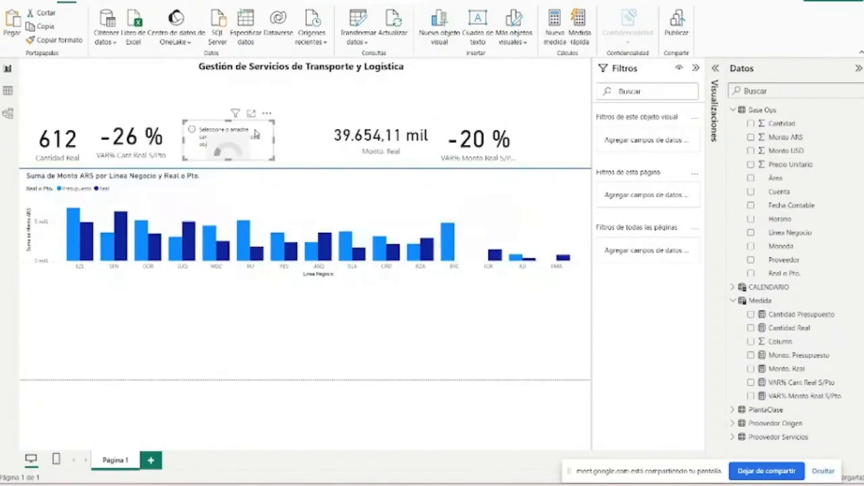
left_click_drag(274, 122, 250, 132)
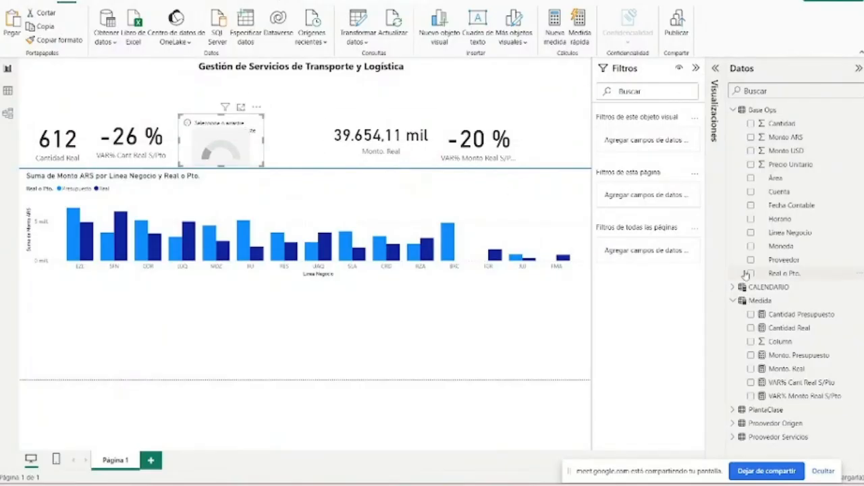
- Assign Monto ARS as the gauge's value and enlarge the visual so its labels fit
left_click(777, 275)
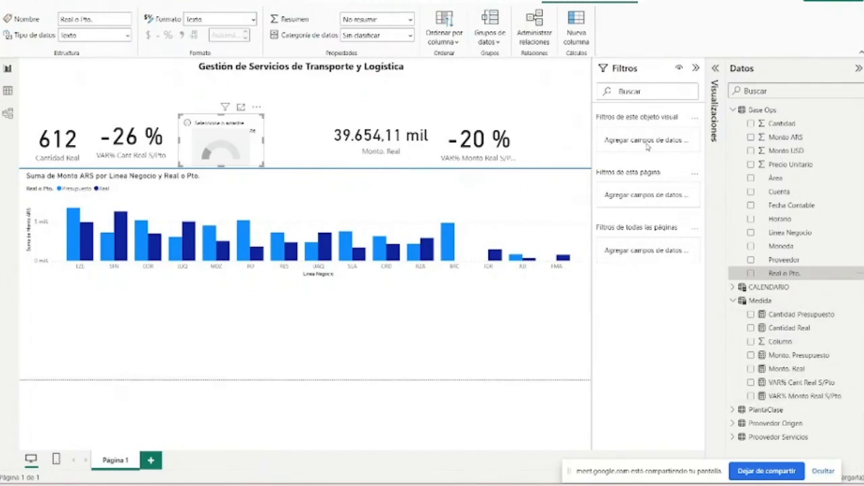
left_click(696, 71)
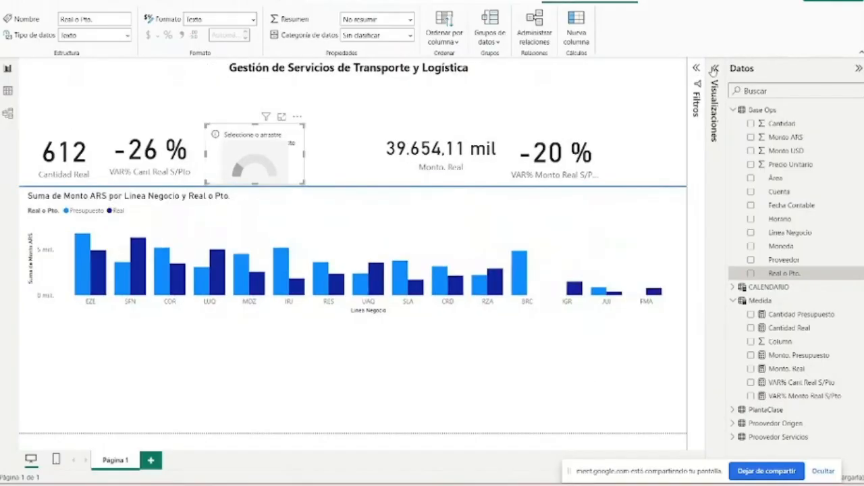
left_click(712, 70)
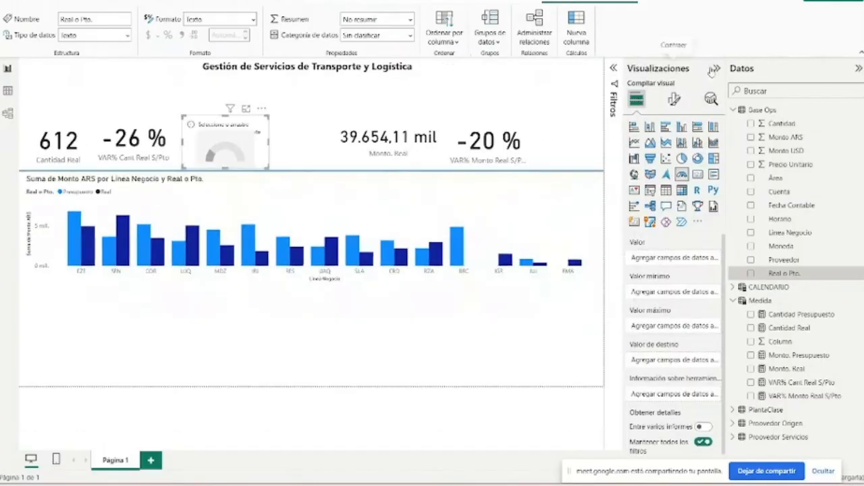
left_click(68, 126)
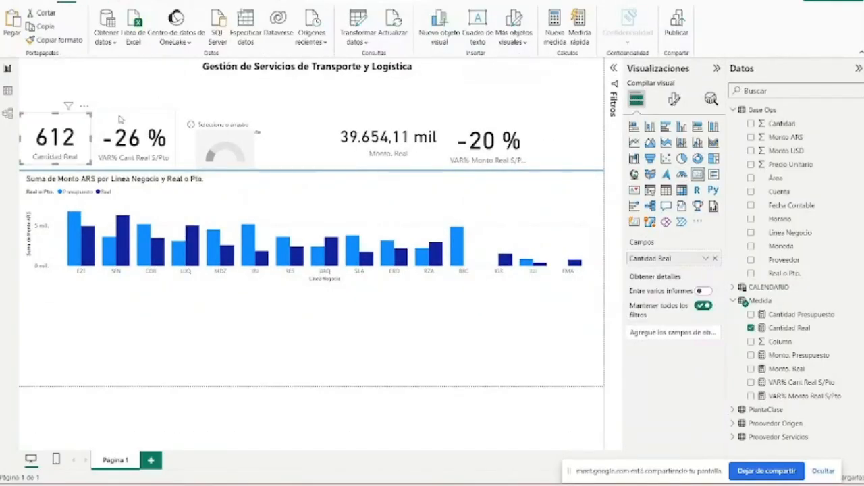
left_click(225, 142)
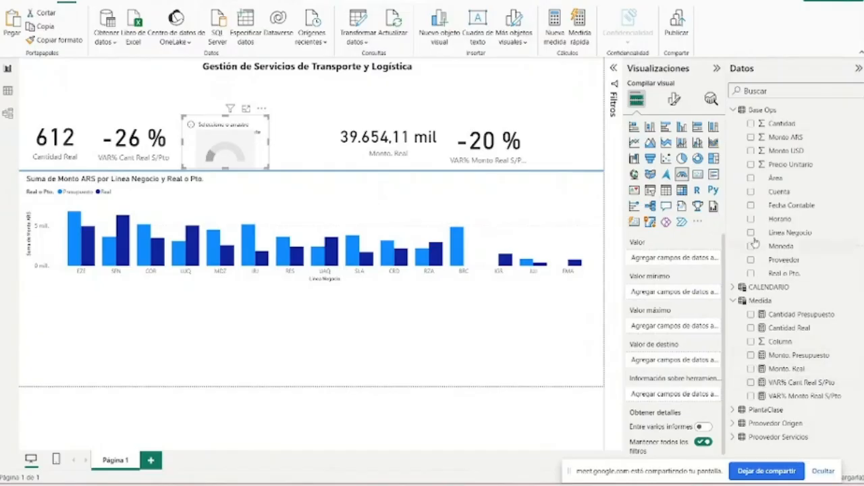
left_click(751, 138)
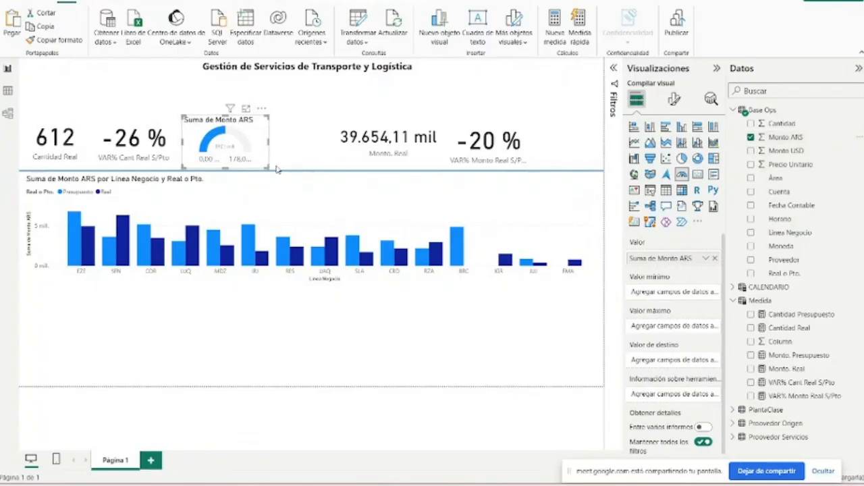
left_click_drag(276, 169, 311, 189)
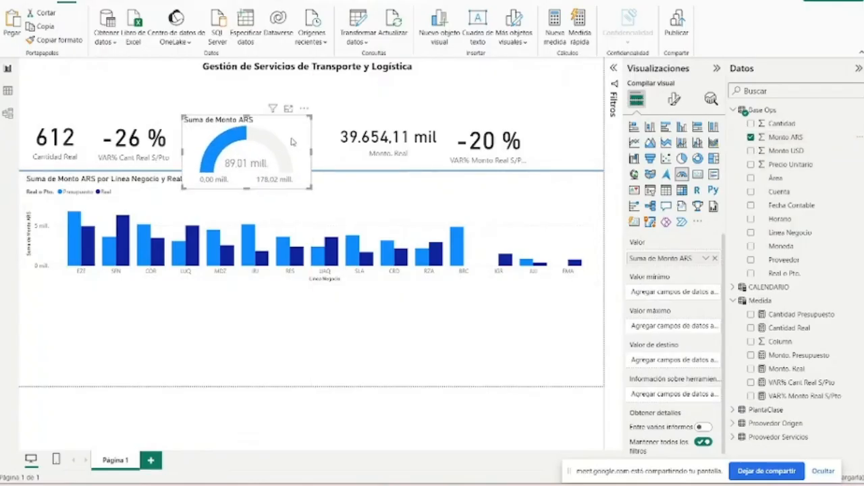
- Move the gauge to the far end of the card row and shift the two amount cards to make room
left_click_drag(216, 176, 508, 156)
left_click_drag(433, 148, 411, 144)
left_click(450, 137)
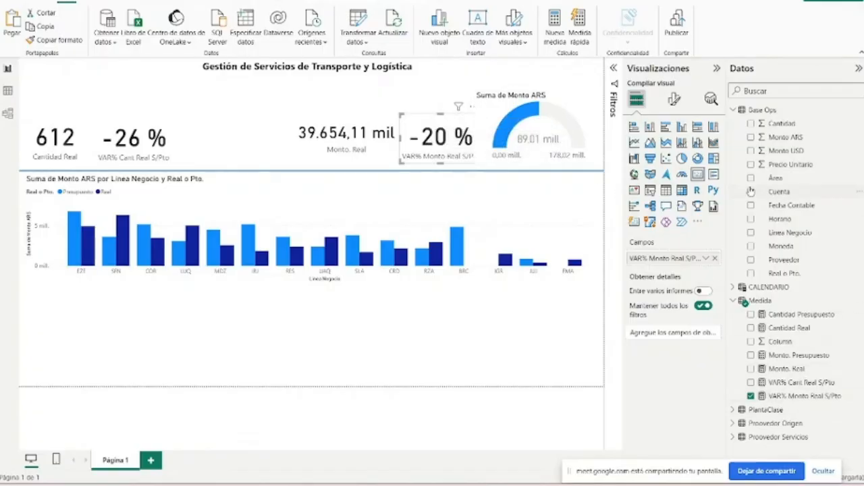
left_click(751, 396)
left_click(751, 370)
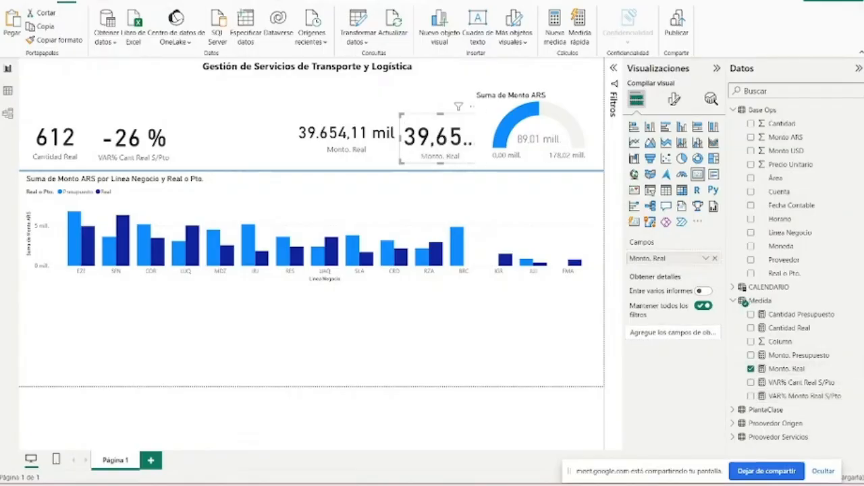
key("ctrl+z")
key("ctrl+z")
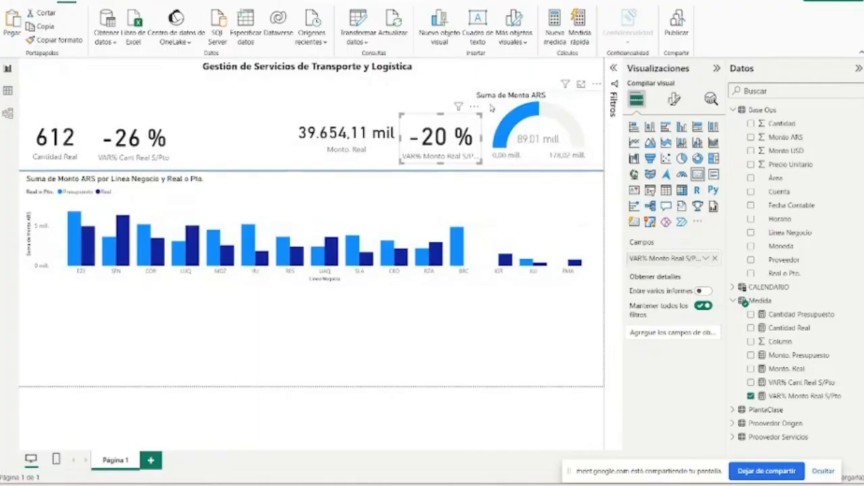
- Remove Monto ARS from the gauge beside the VAR% Monto Real S/Pto card
left_click(491, 109)
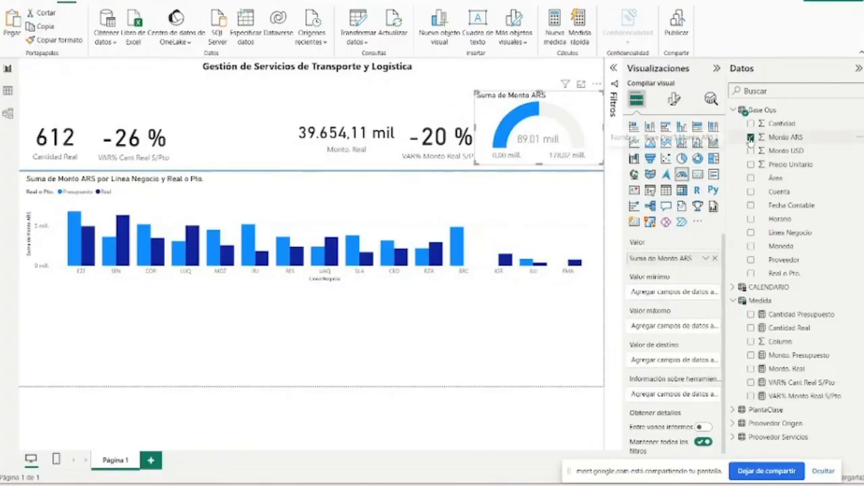
left_click(751, 137)
left_click(751, 328)
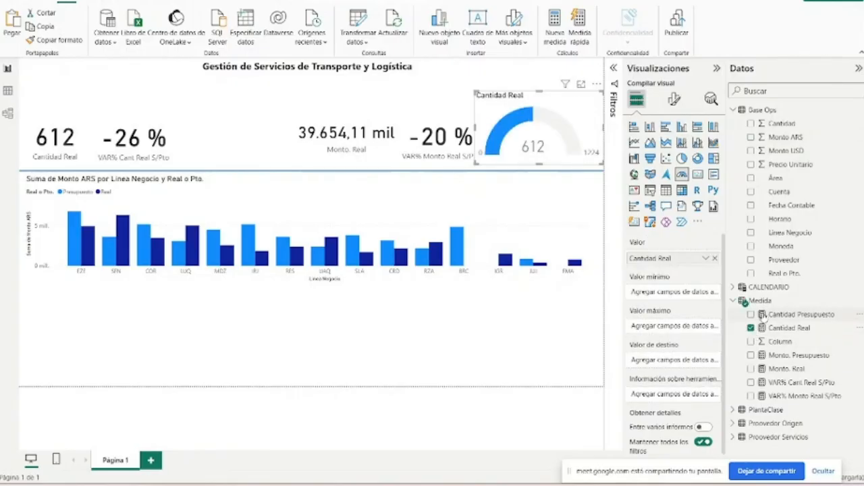
left_click_drag(765, 316, 665, 328)
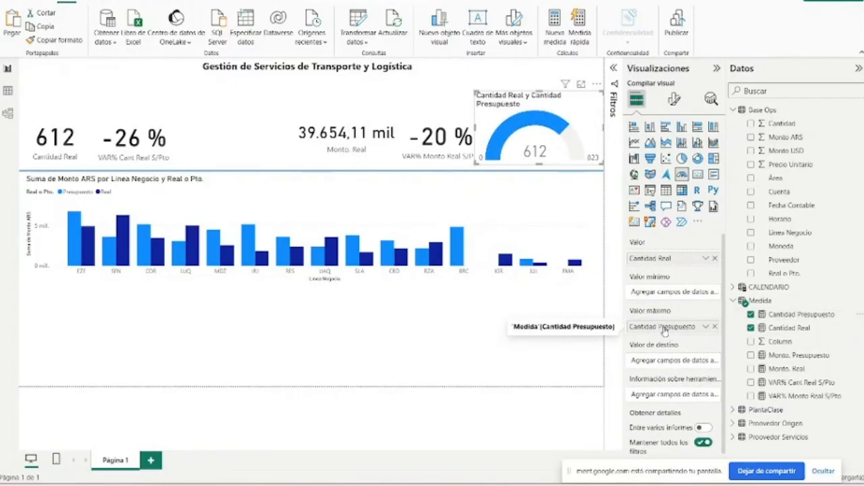
left_click(715, 326)
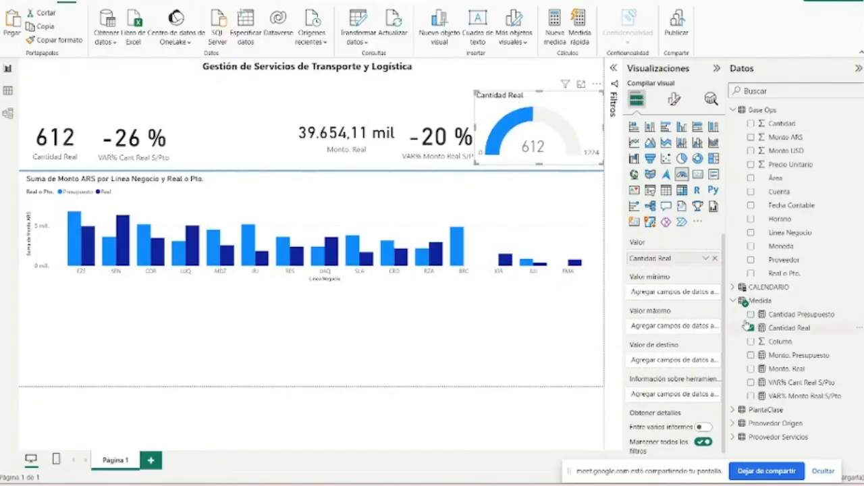
left_click(751, 328)
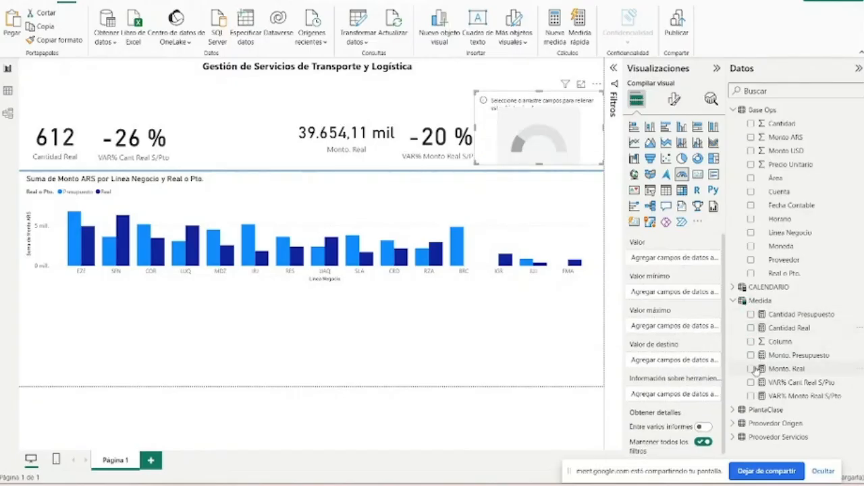
- Set the gauge's value to Monto. Real and its target to Monto. Presupuesto, and narrow it to clear the neighbouring card
left_click(750, 369)
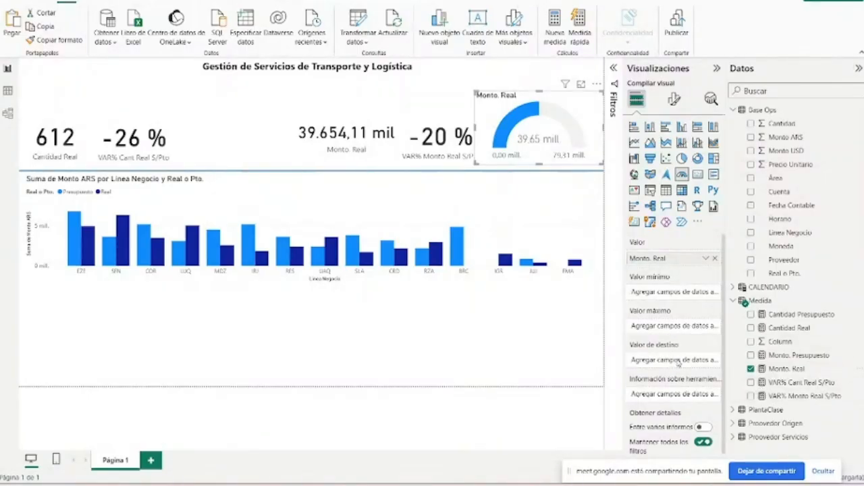
mouse_move(759, 356)
left_mouse_down()
mouse_move(659, 364)
mouse_move(678, 362)
left_mouse_up()
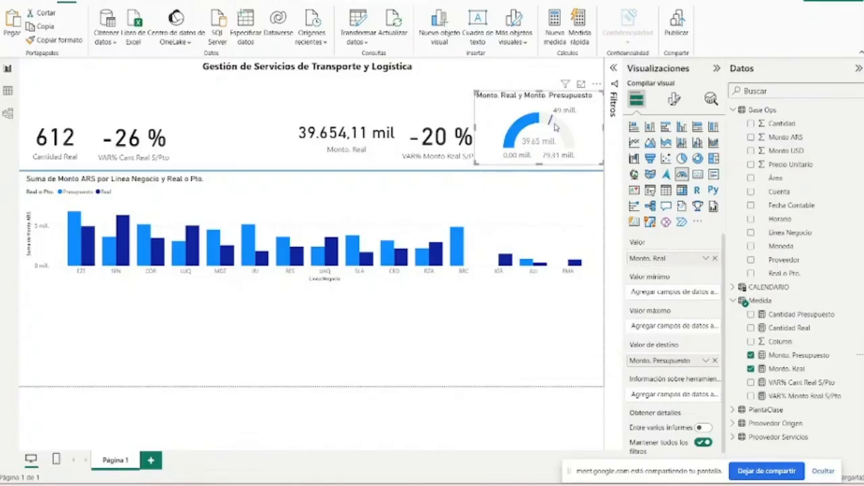
mouse_move(555, 130)
mouse_move(531, 122)
mouse_move(511, 145)
left_click_drag(476, 92, 489, 93)
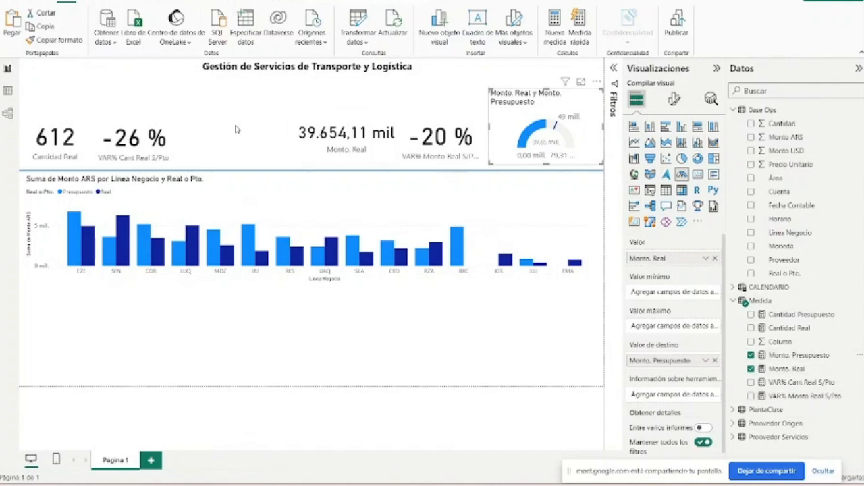
- Duplicate the amount gauge and place the copy beside the VAR% Cant Real S/Pto card
mouse_move(533, 133)
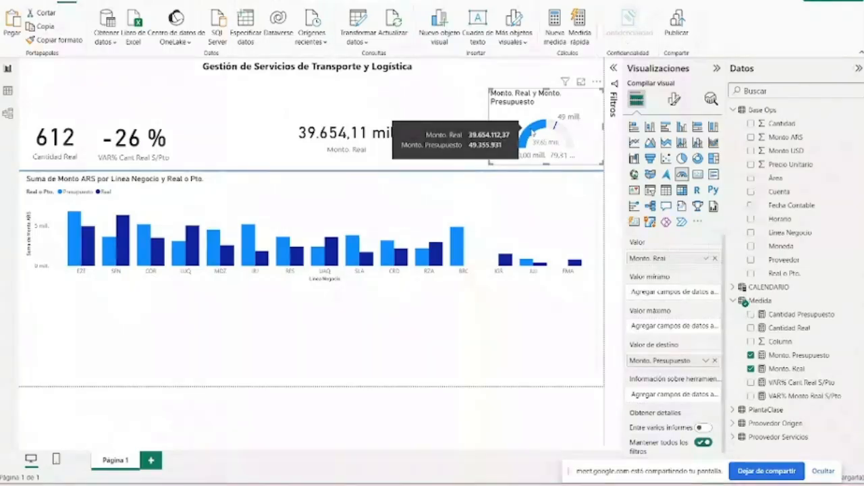
key("ctrl+v")
left_click_drag(570, 129, 262, 137)
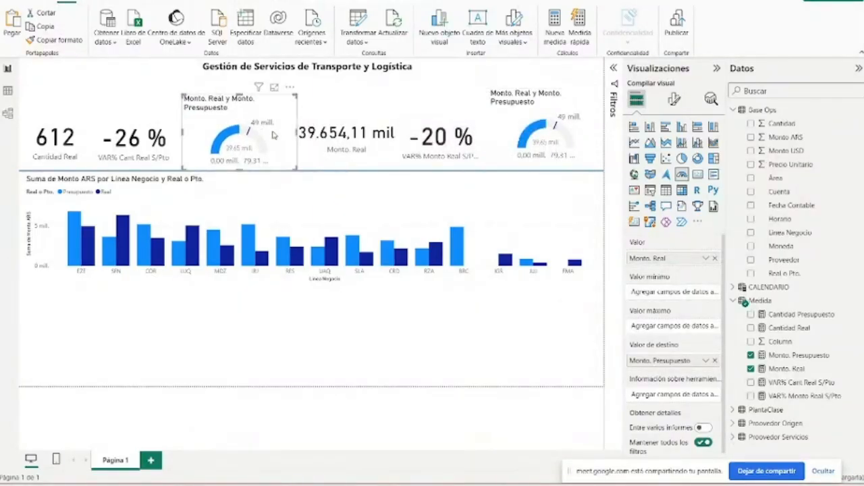
- Change the copied gauge's value to Cantidad Real and its target to Cantidad Presupuesto, and shrink it to fit between the cards
left_click(714, 258)
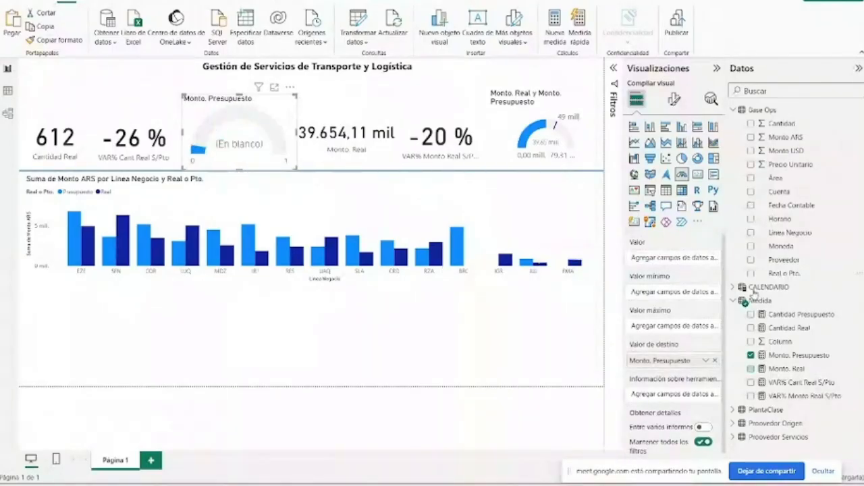
left_click(751, 327)
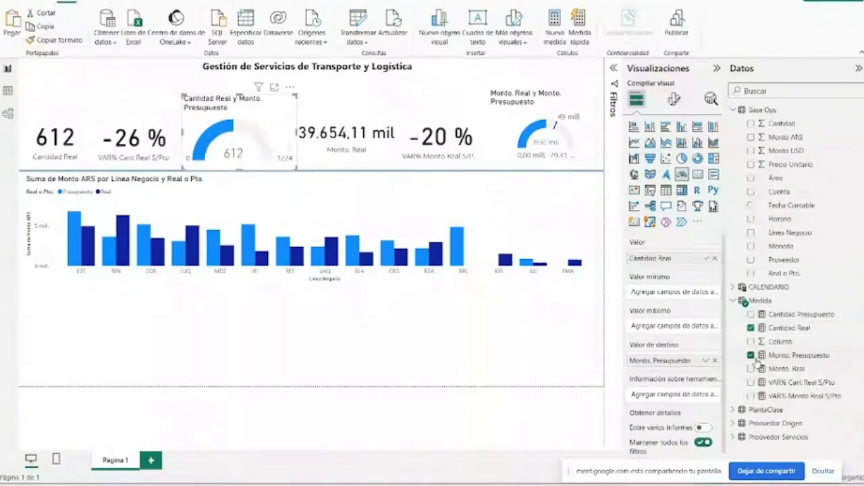
left_click(715, 360)
mouse_move(749, 316)
left_mouse_down()
mouse_move(709, 348)
mouse_move(666, 361)
left_mouse_up()
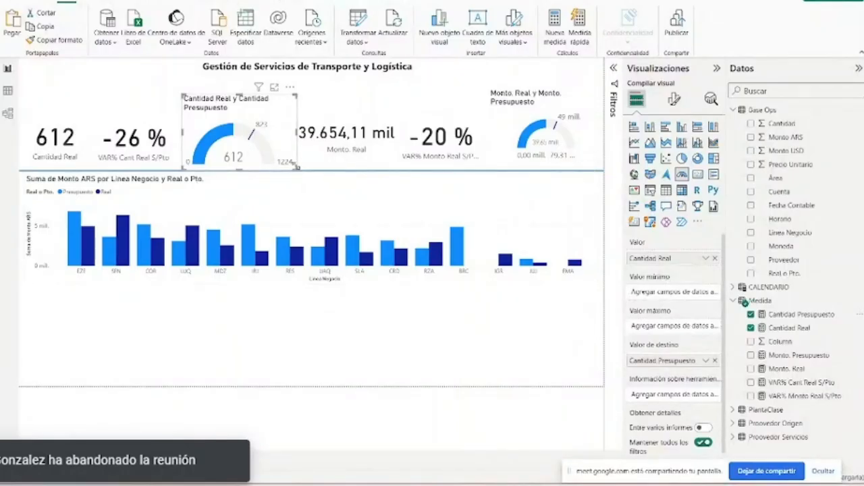
left_click_drag(298, 169, 240, 141)
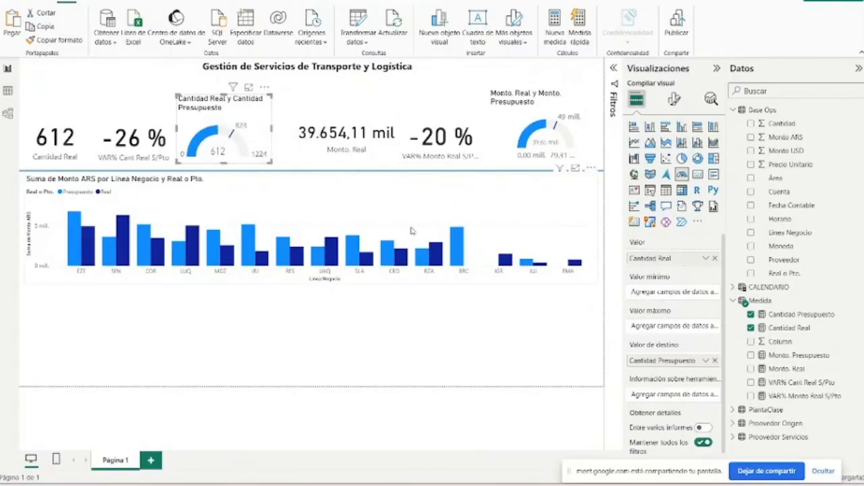
- Insert a compact pie chart below the column chart's left end with Área as legend and Monto ARS as values
left_click(289, 354)
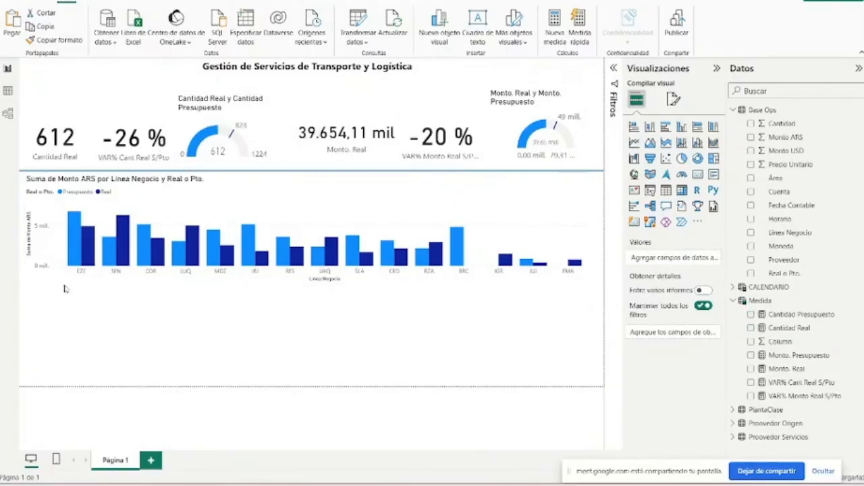
left_click(682, 159)
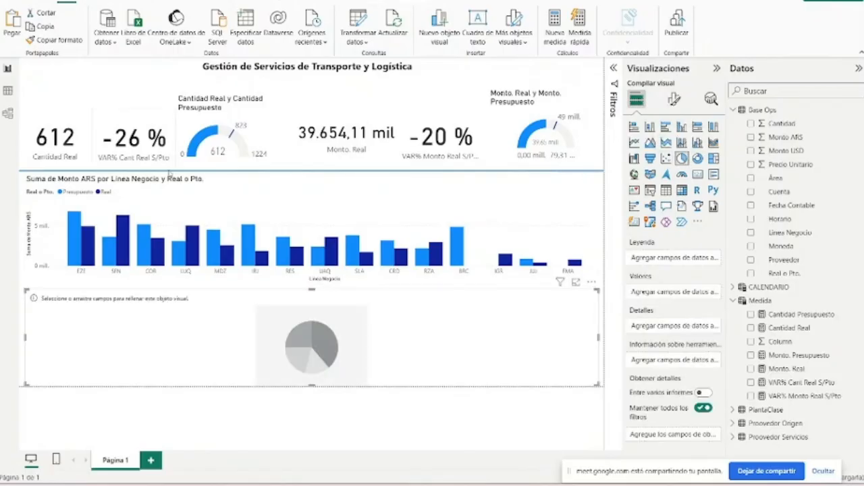
left_click_drag(598, 289, 156, 285)
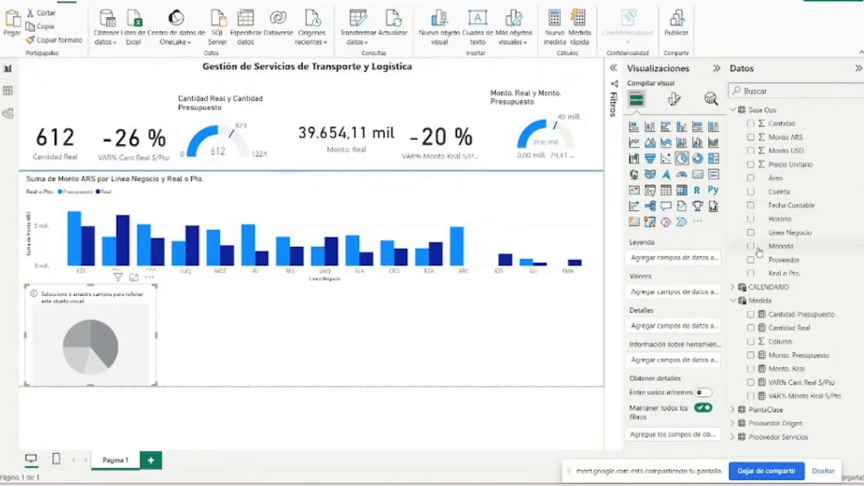
left_click(752, 178)
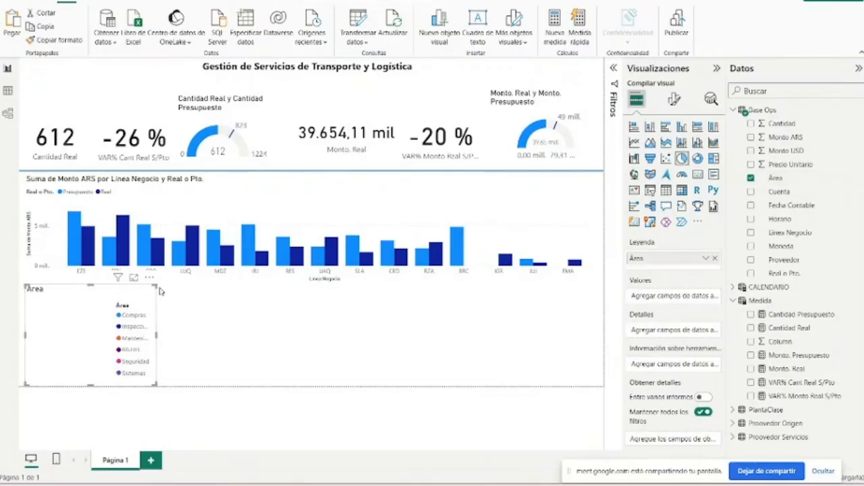
left_click_drag(156, 288, 186, 288)
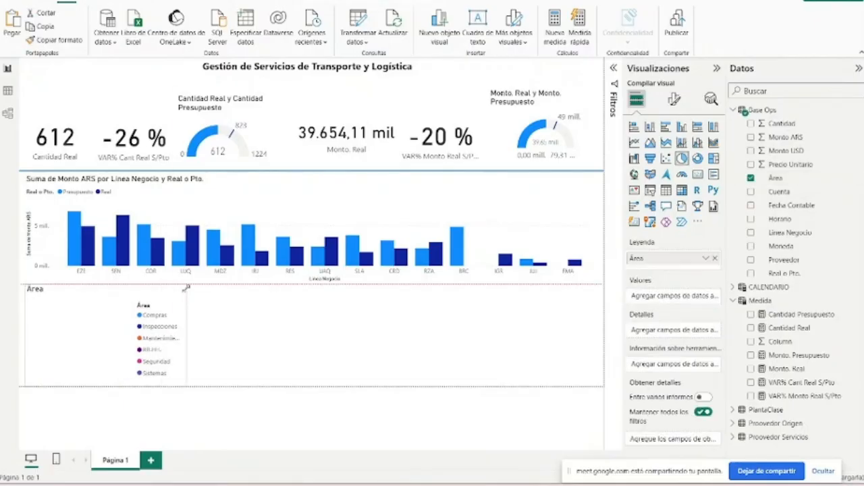
left_click(751, 137)
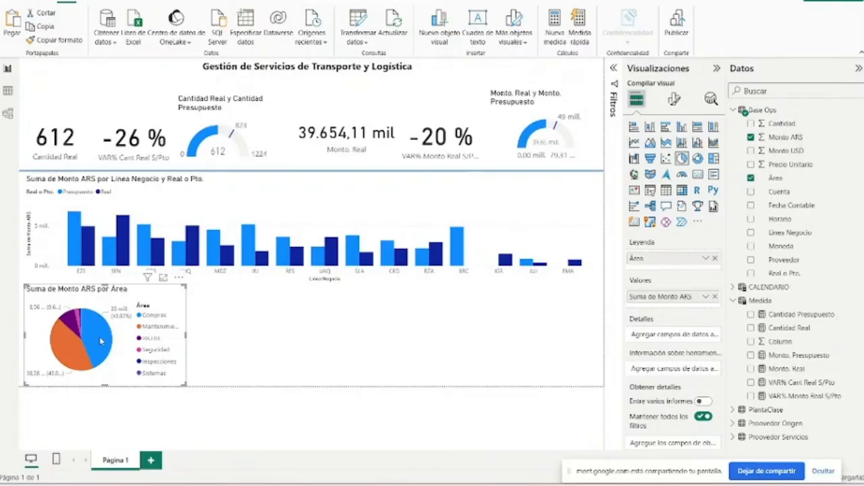
- Examine how the Mantenimiento and Compras slices of the Área pie chart cross-filter the cards, gauges and column chart
mouse_move(91, 348)
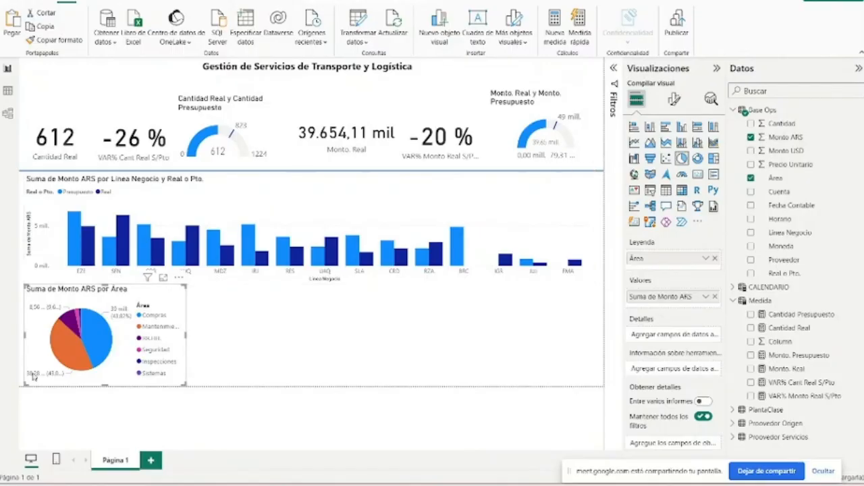
left_click(74, 348)
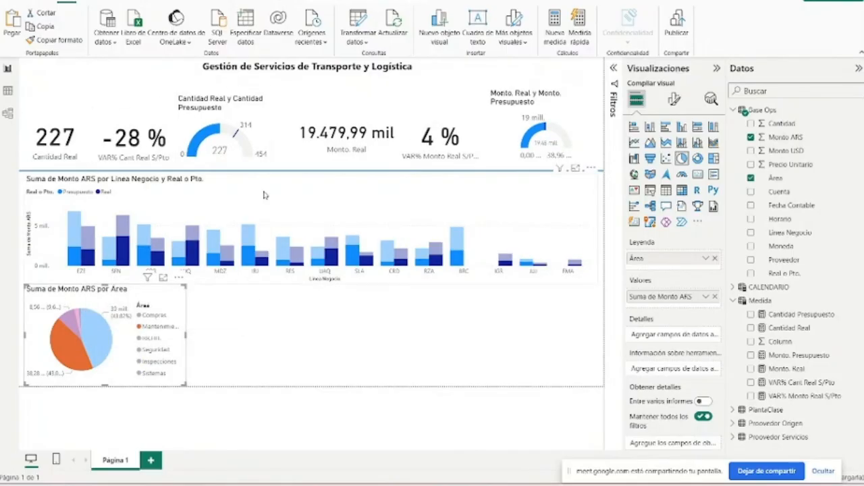
left_click(71, 349)
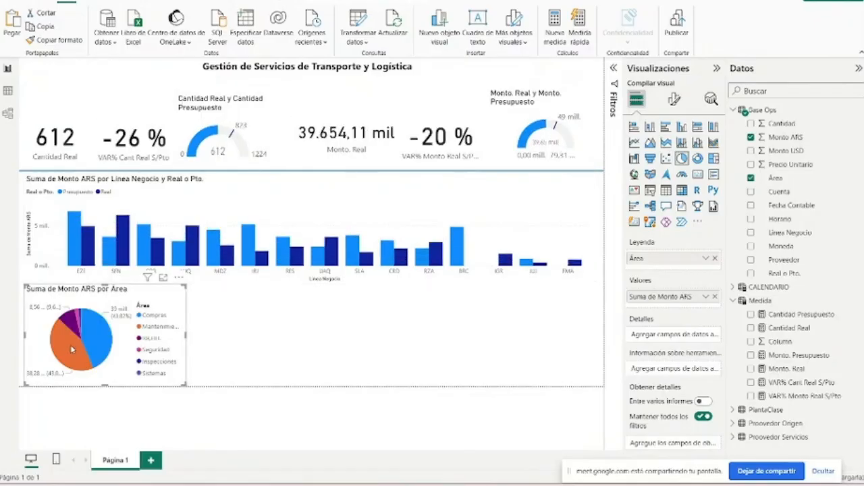
left_click(72, 349)
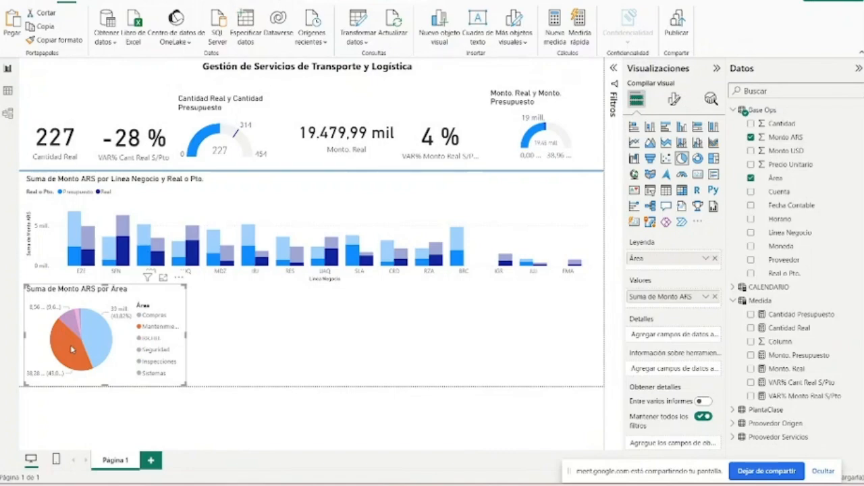
left_click(65, 349)
left_click(99, 346)
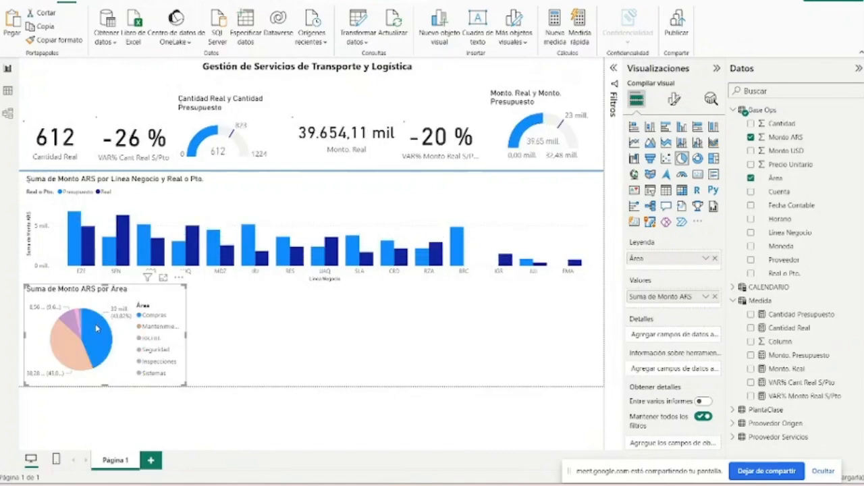
left_click(66, 358)
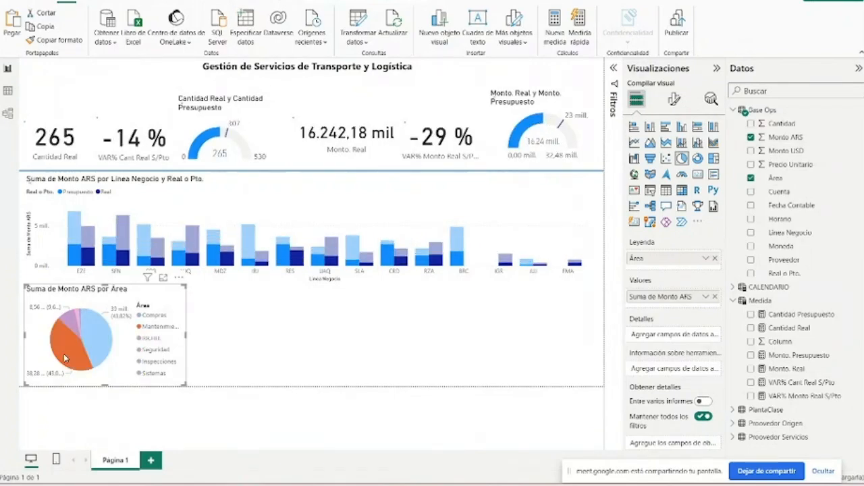
left_click(59, 323)
left_click(63, 345)
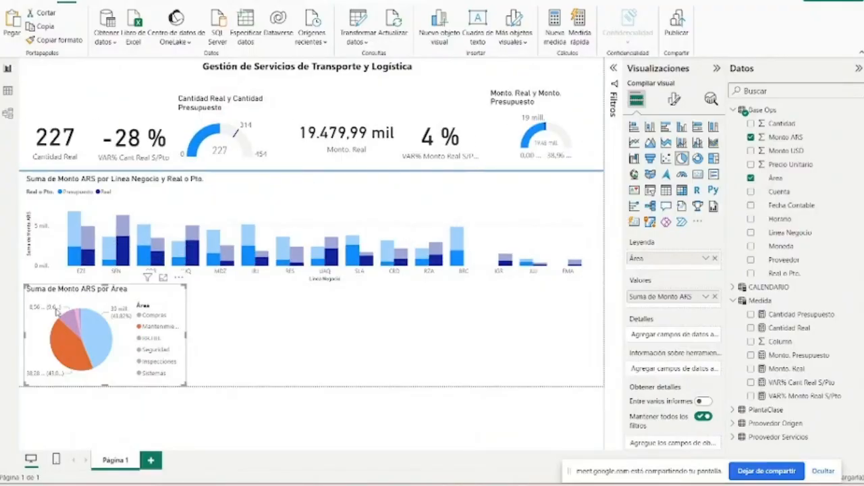
left_click(95, 339)
left_click(95, 340)
left_click(95, 339)
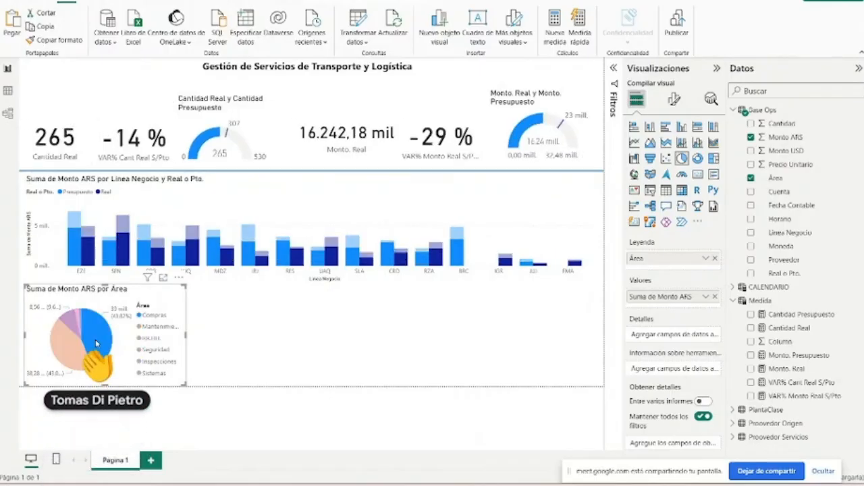
left_click(95, 339)
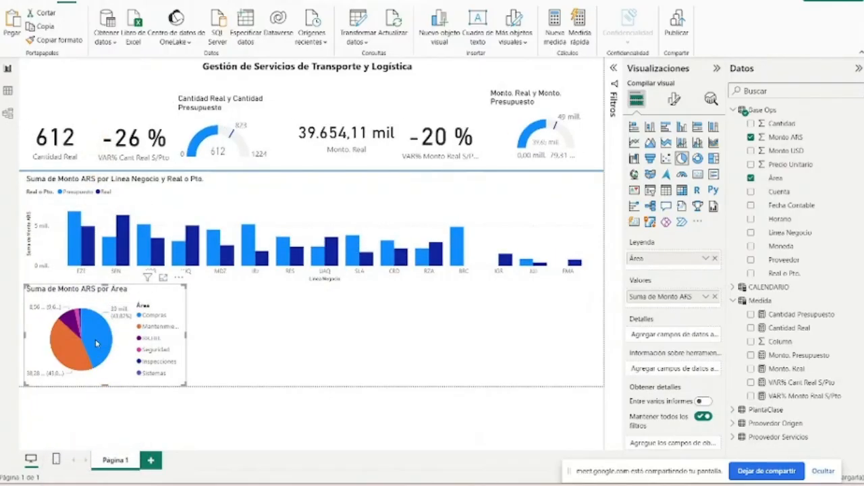
left_click(95, 339)
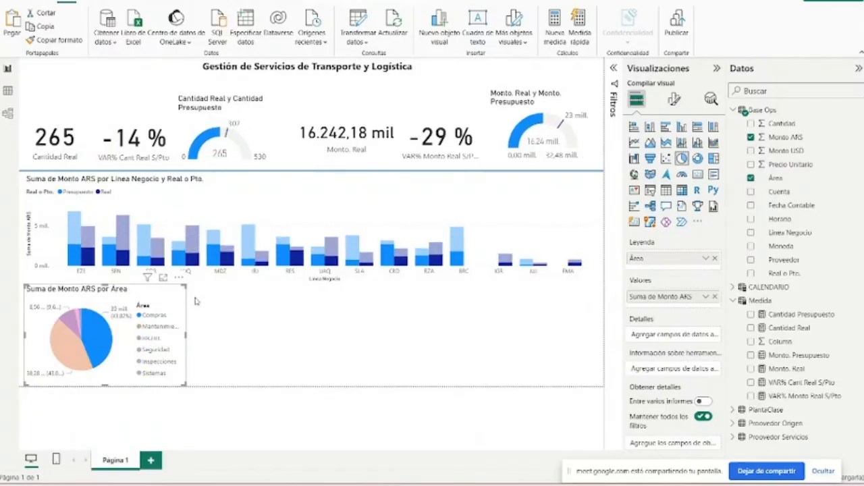
left_click(219, 309)
- Duplicate the Área pie chart and place the copy directly beside the original, below the column chart
left_click(110, 333)
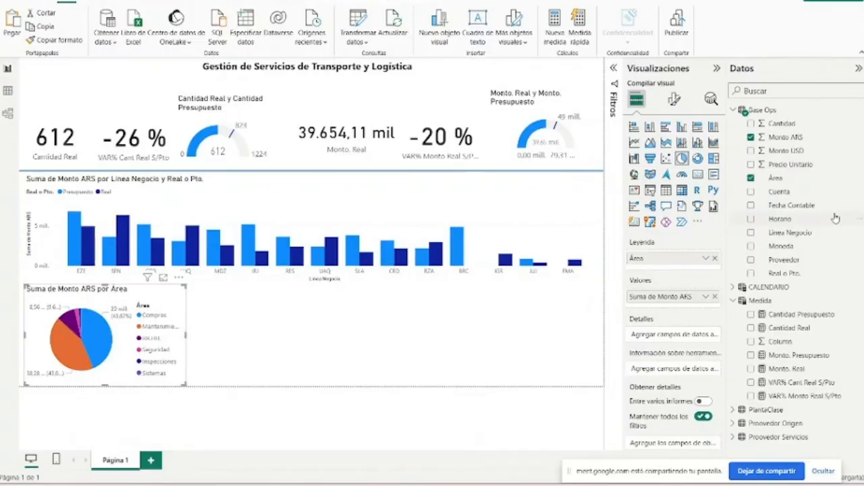
key("ctrl+v")
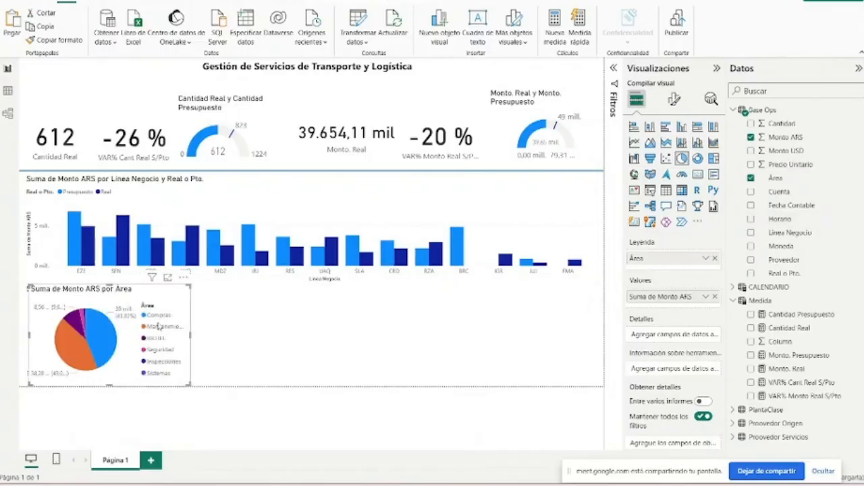
left_click_drag(172, 290, 324, 297)
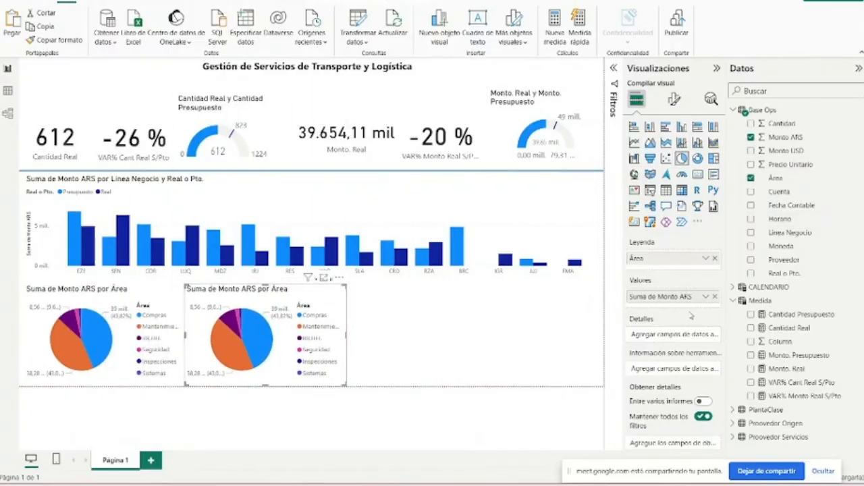
- Replace the copied pie chart's Área legend with Origen from the Proovedor Origen table
left_click(715, 259)
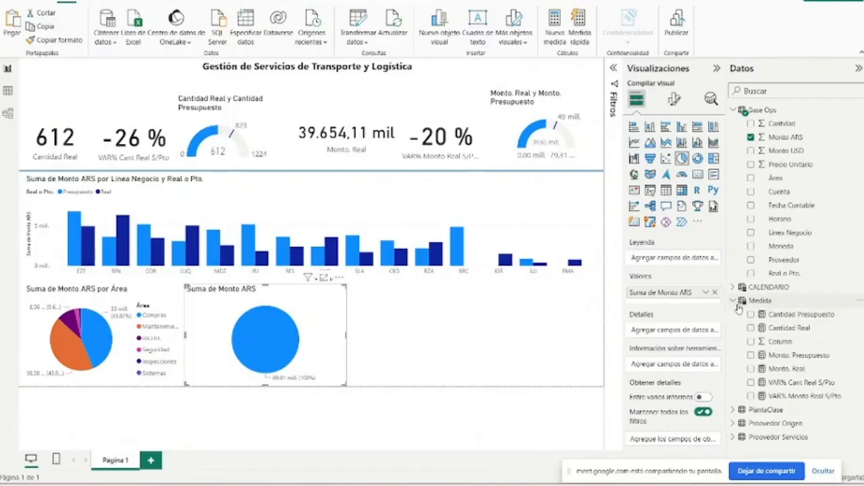
left_click(733, 424)
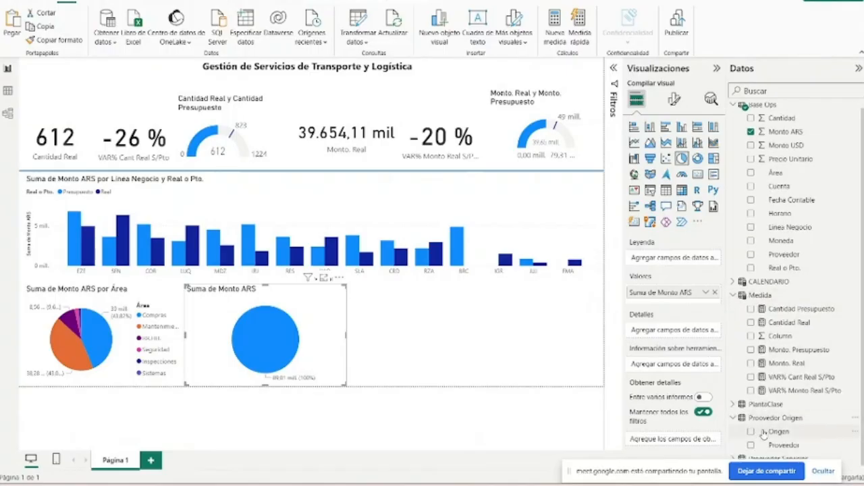
left_click(751, 433)
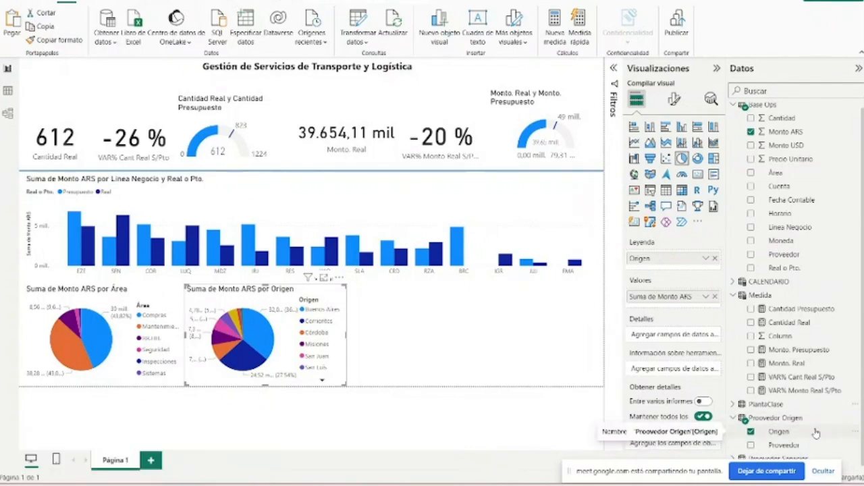
key("super")
key("super")
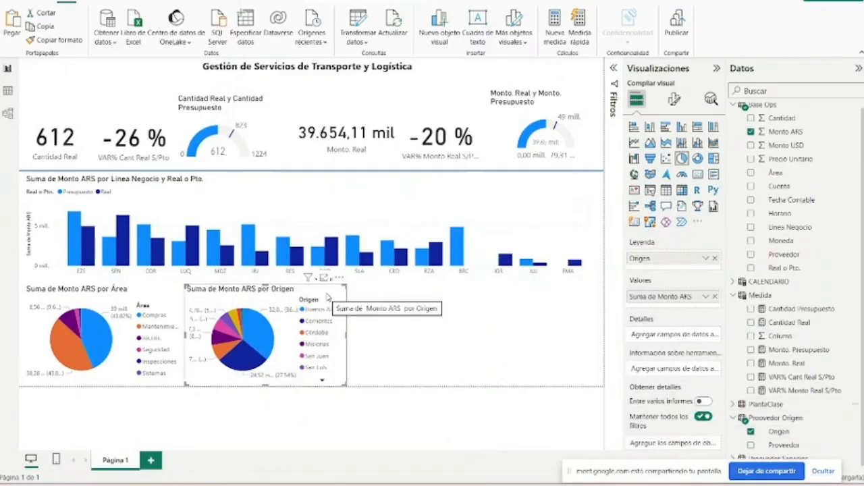
- Shift the Origen pie chart slightly away from the Área pie and widen it, keeping both charts' top edges aligned
left_click_drag(327, 297, 333, 295)
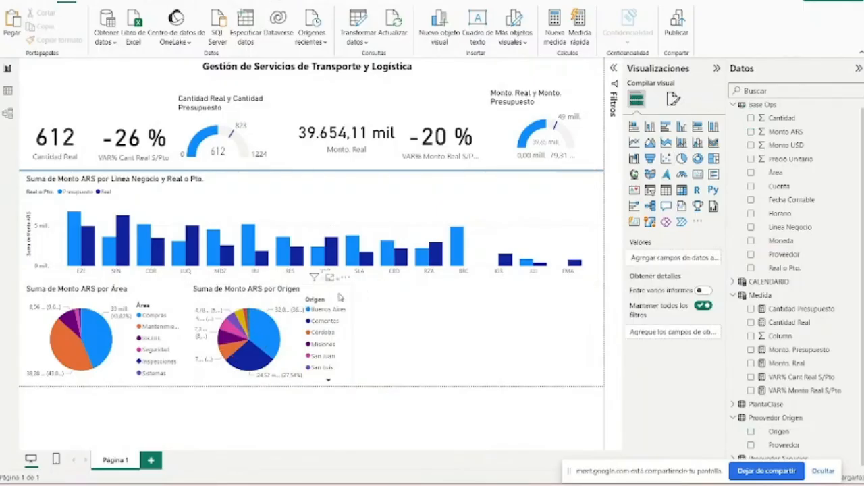
left_click_drag(351, 288, 380, 294)
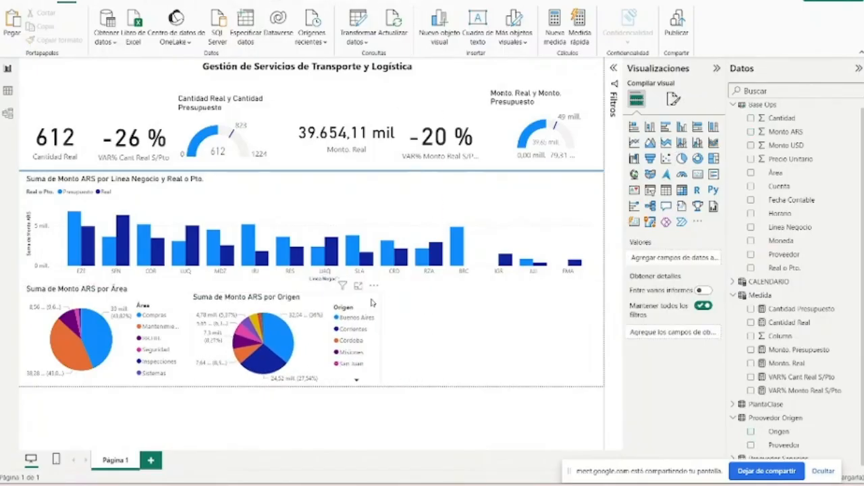
left_click_drag(381, 295, 386, 286)
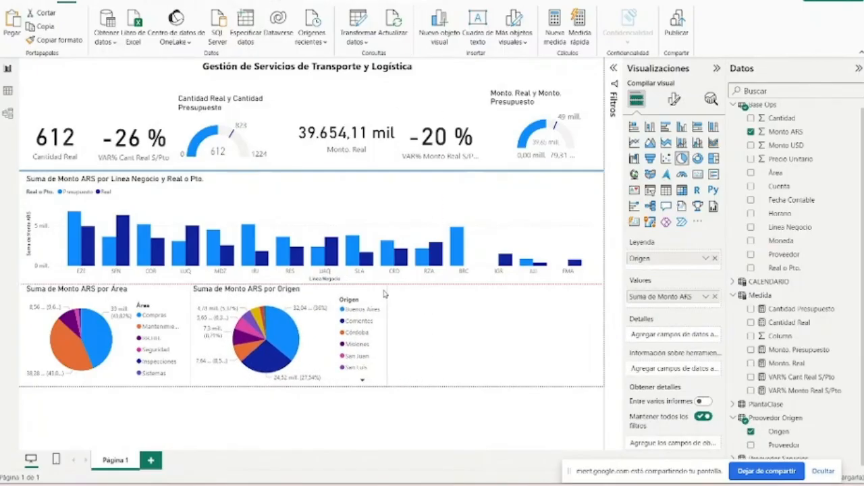
- Duplicate the Origen pie chart into the free end of the row and change the copy's legend to Proveedor from Base Ops
key("ctrl+v")
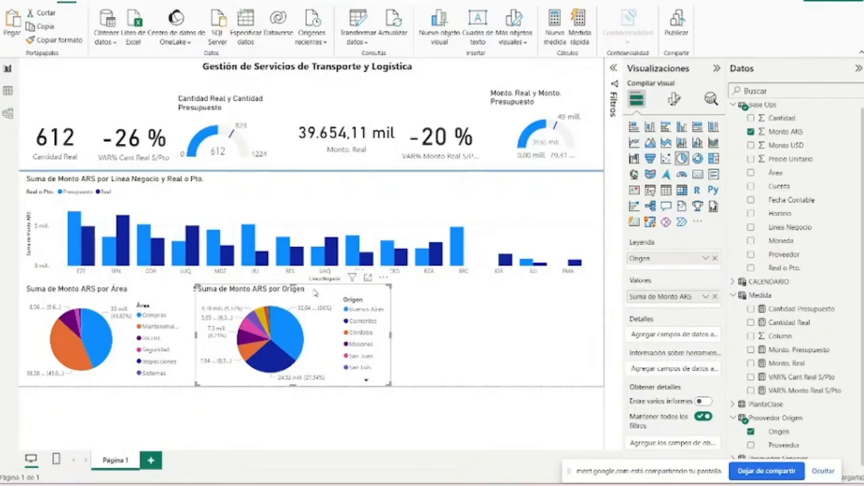
left_click_drag(315, 291, 551, 294)
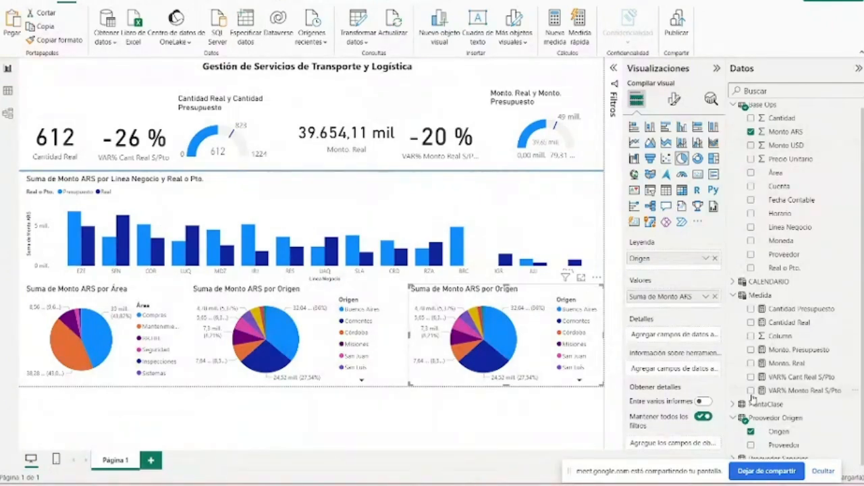
left_click(751, 431)
left_click(751, 254)
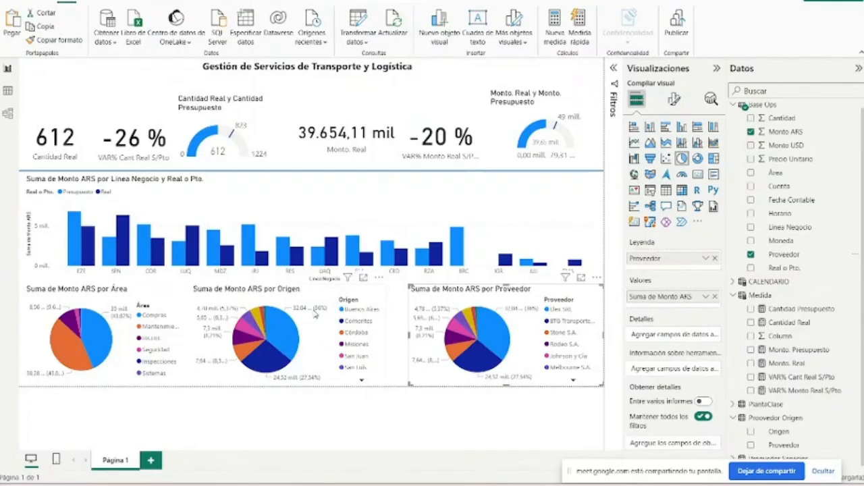
- Widen the Proveedor pie chart toward the Origen pie to close the gap, and nudge the column chart slightly upward
left_click(308, 303)
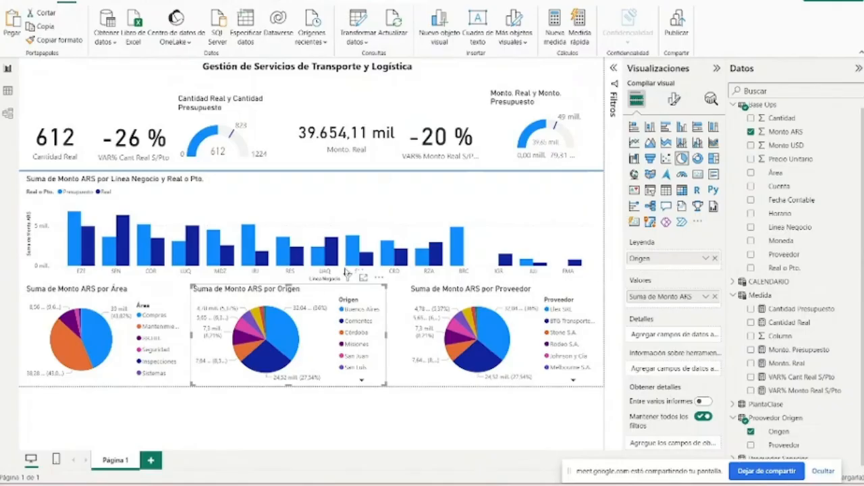
left_click(410, 289)
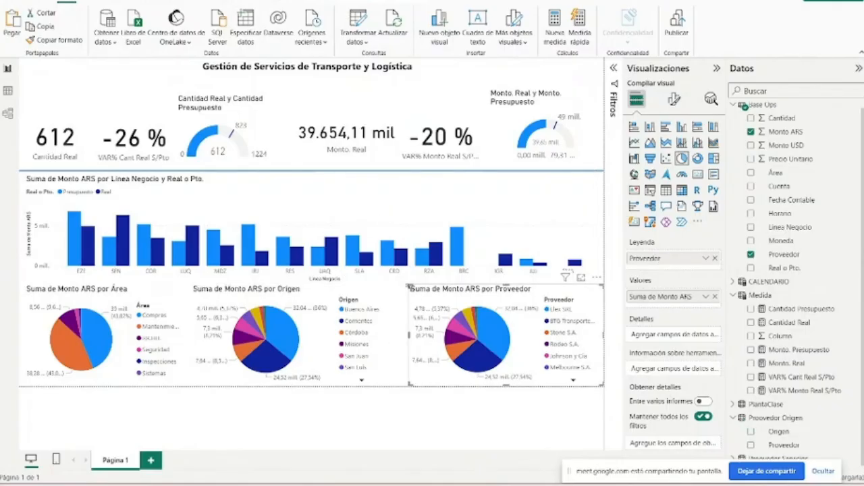
left_click_drag(409, 287, 394, 286)
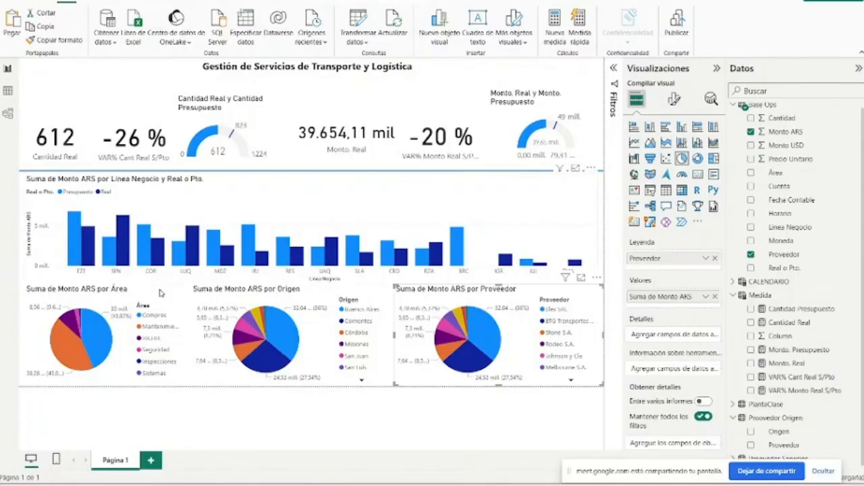
left_click(287, 214)
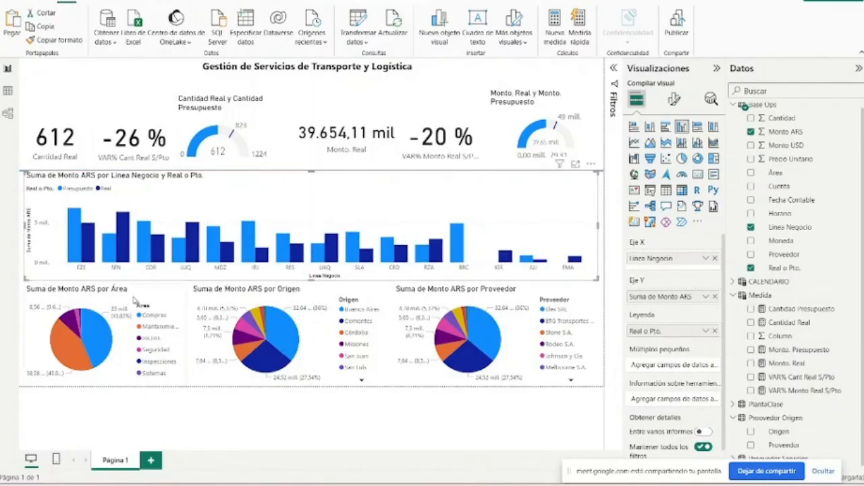
- Check cross-filtering across the report with the Buenos Aires slice of the Origen pie and the Compras slice of the Área pie, clearing each selection
mouse_move(109, 343)
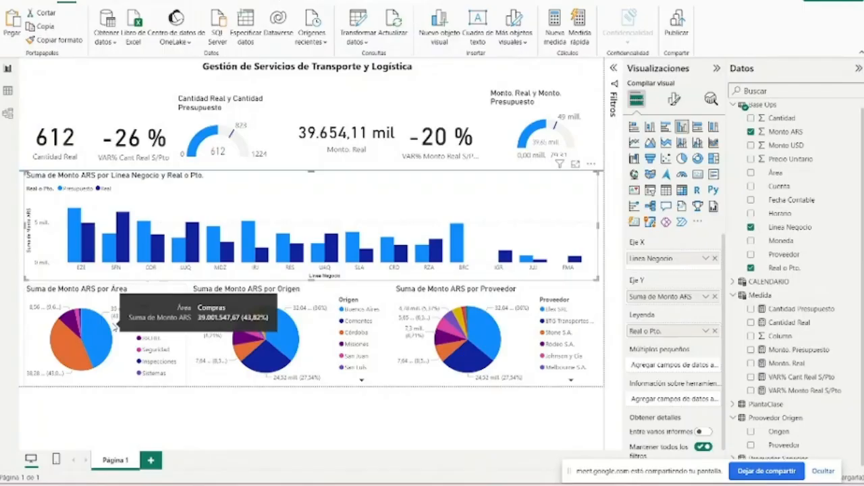
left_click(281, 336)
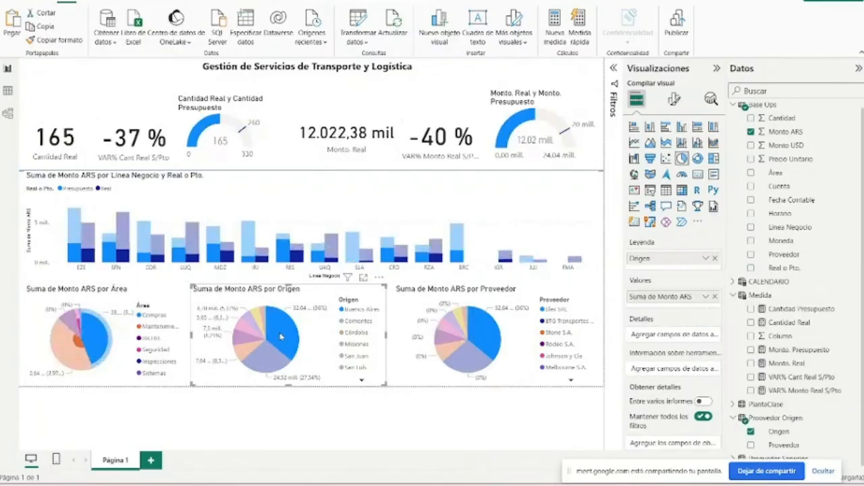
left_click(281, 336)
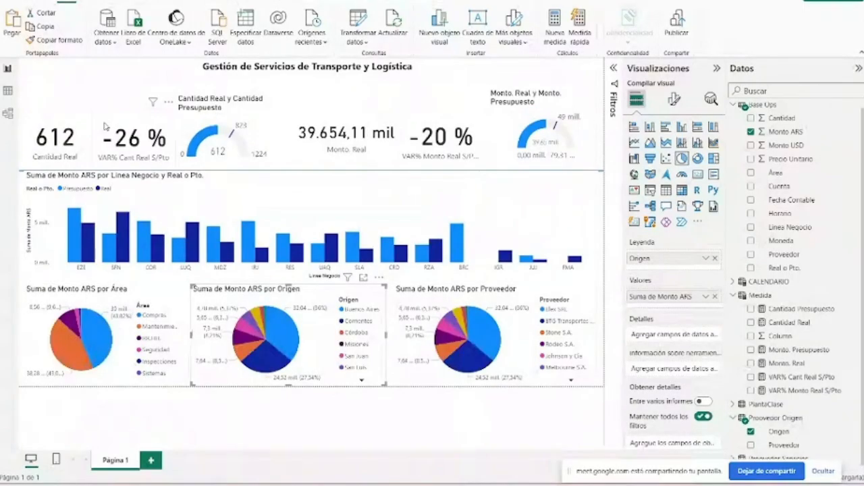
left_click(99, 345)
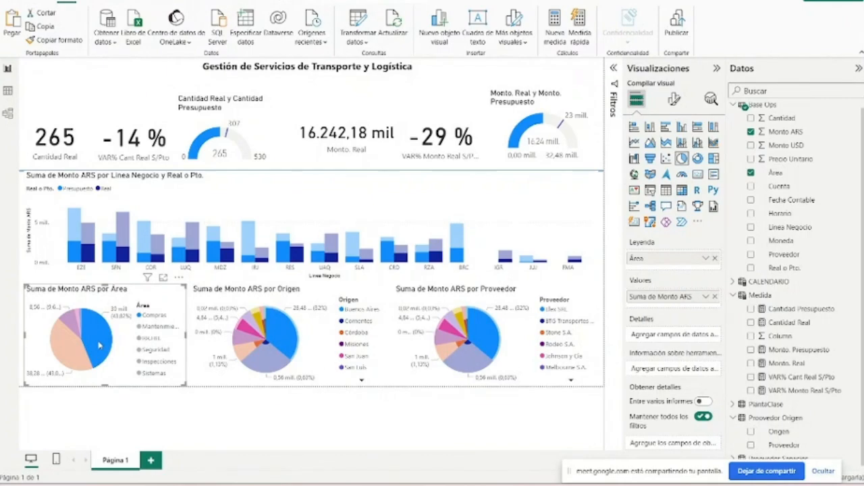
left_click(98, 334)
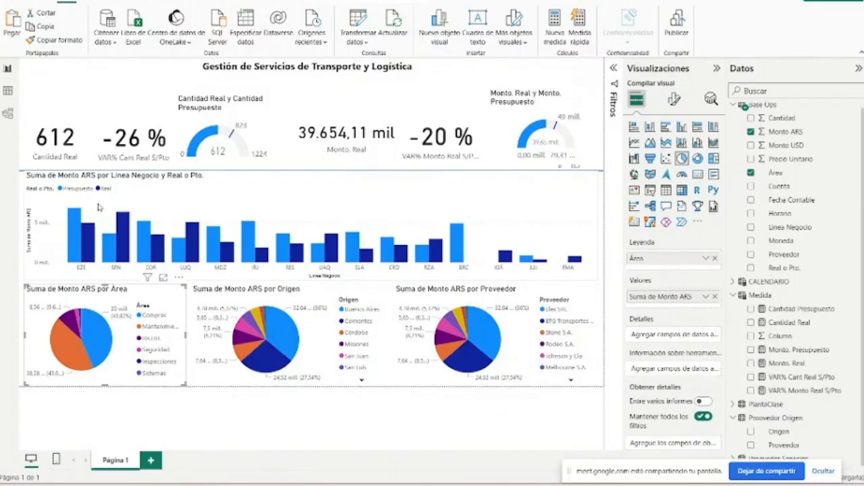
- Add a slicer to the page and shrink it into the free corner above the Cantidad Real card
left_click(77, 85)
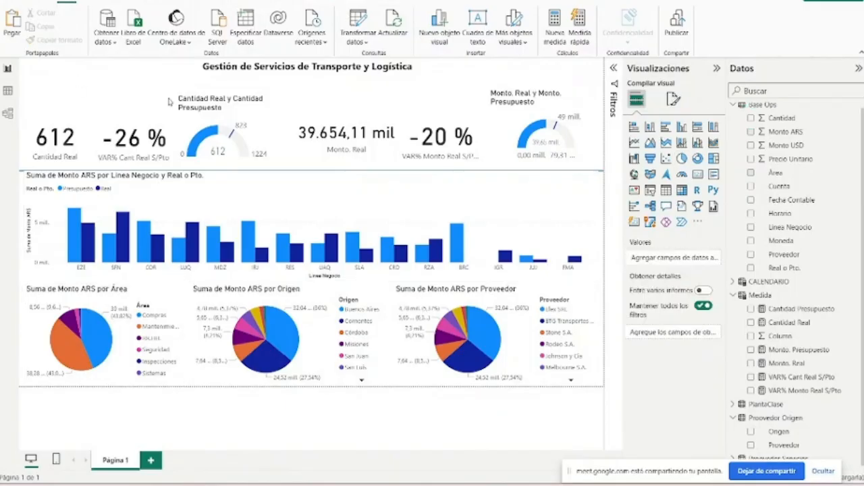
left_click(649, 191)
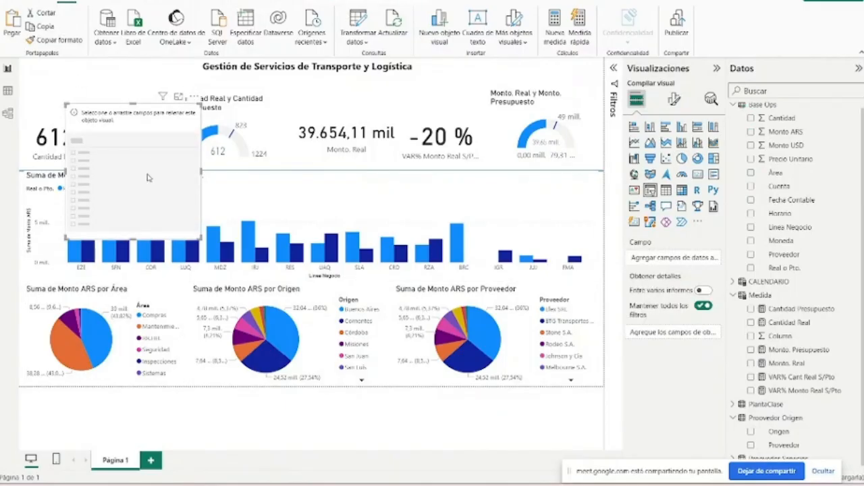
left_click_drag(200, 236, 121, 99)
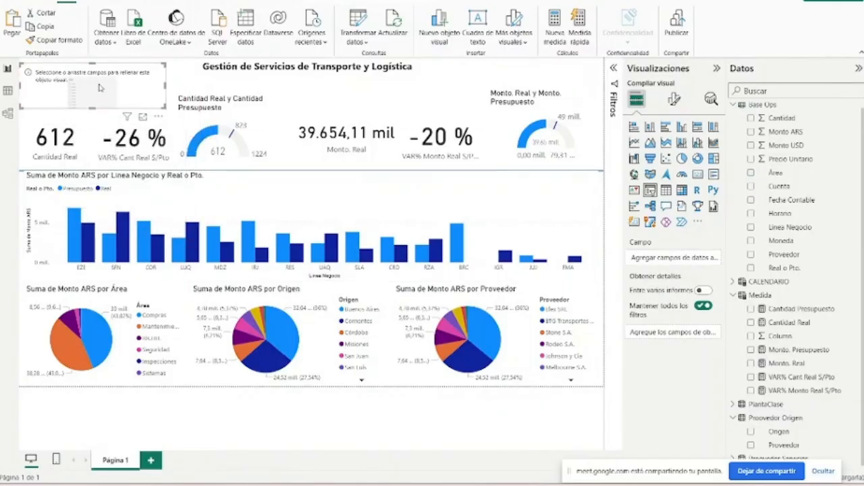
- Assign the Nombre Mes field from the CALENDARIO table to the slicer and collapse the table's formula display
scroll(787, 152, "up", 1)
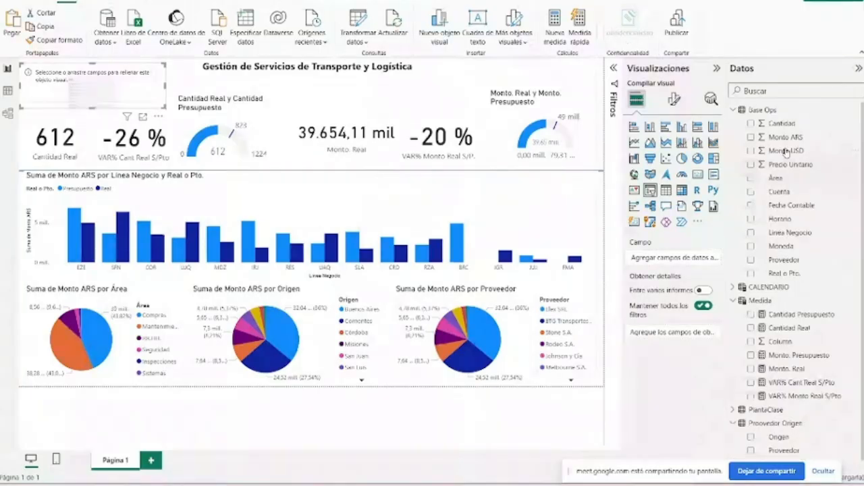
left_click(743, 112)
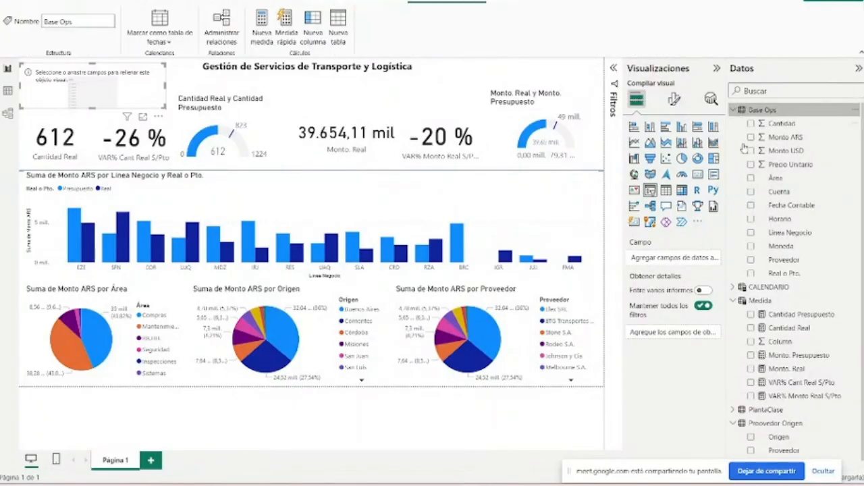
left_click(743, 287)
scroll(756, 289, "down", 2)
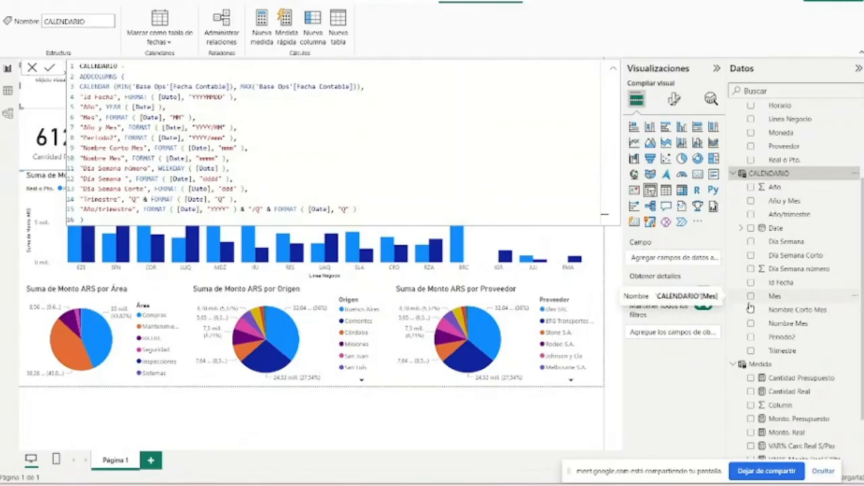
left_click(754, 324)
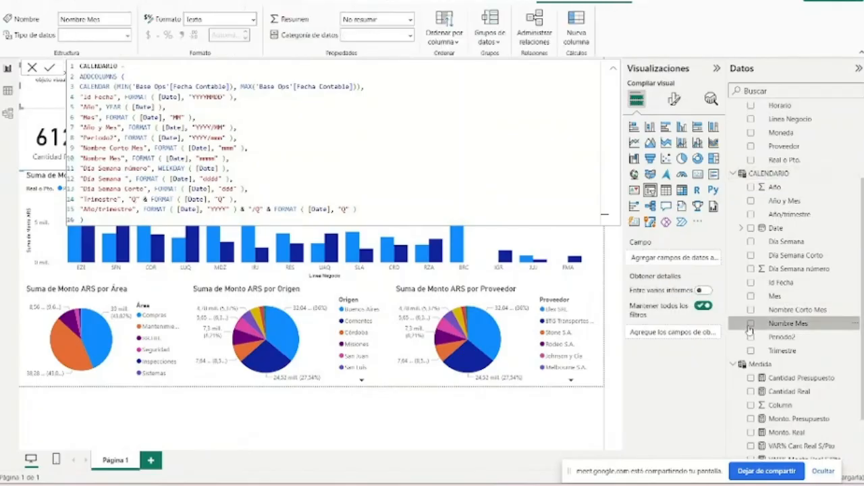
left_click(751, 324)
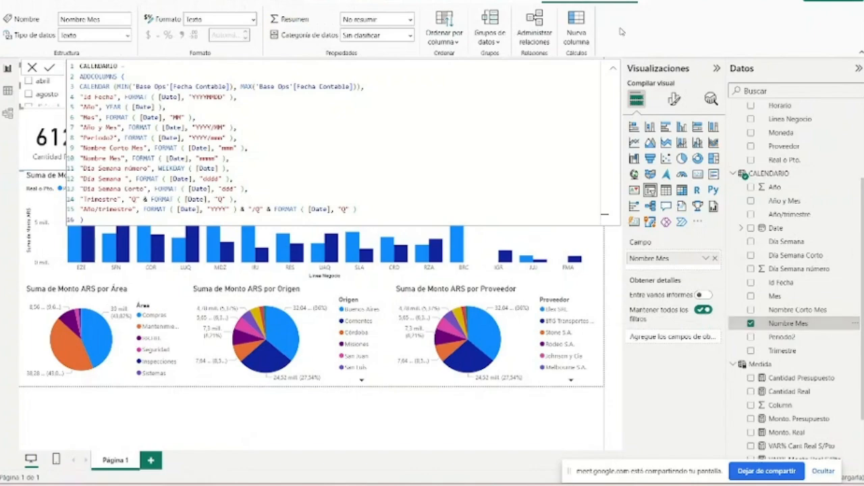
left_click(613, 69)
- Test the month slicer by filtering the report on marzo, mayo, agosto and abril, clearing each selection
scroll(44, 94, "down", 3)
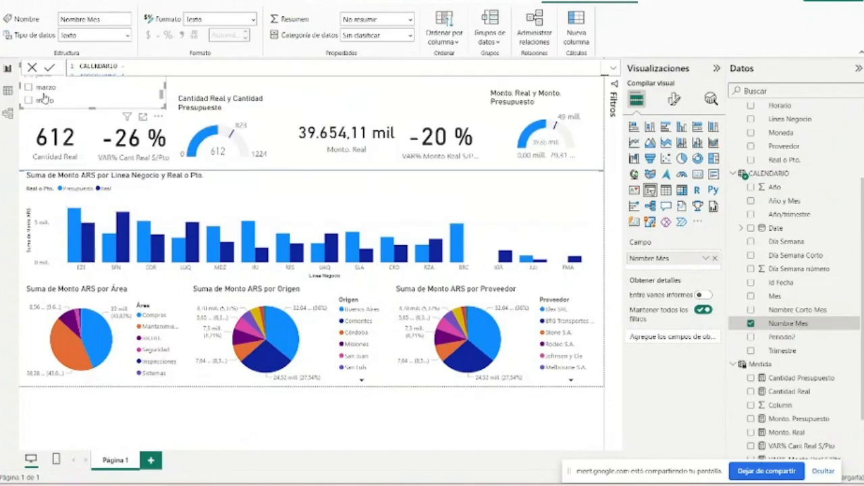
left_click(46, 82)
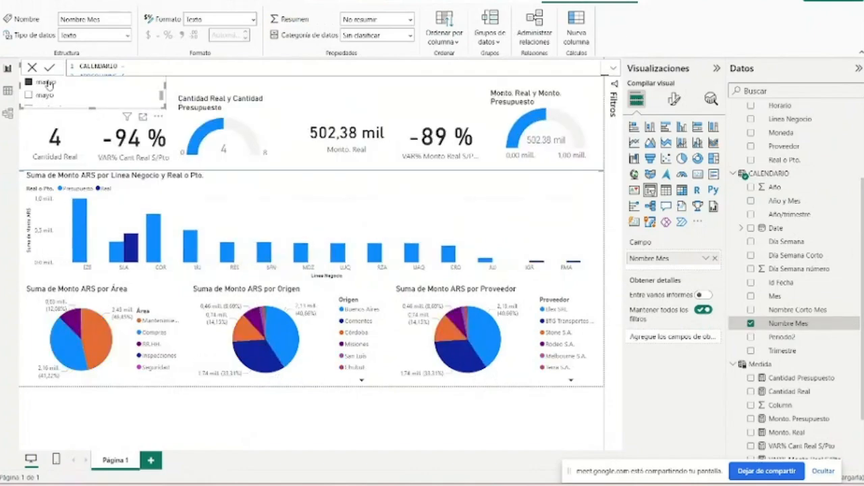
left_click(47, 83)
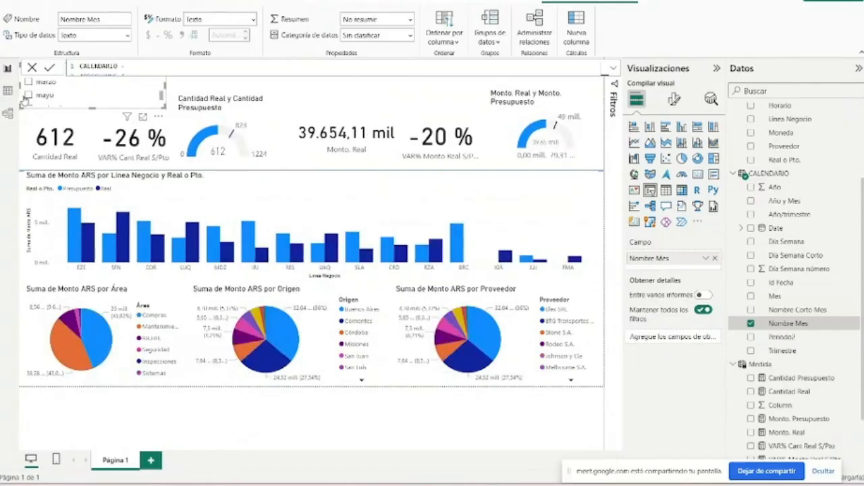
left_click(38, 98)
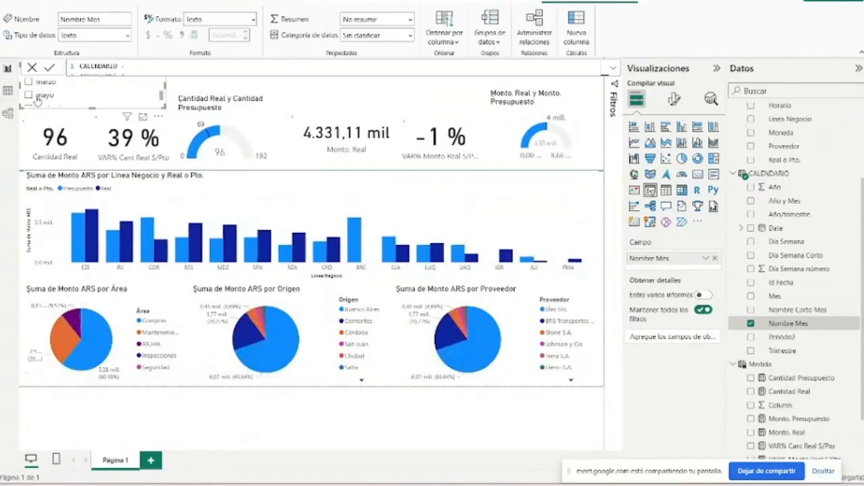
left_click(38, 98)
scroll(41, 94, "up", 3)
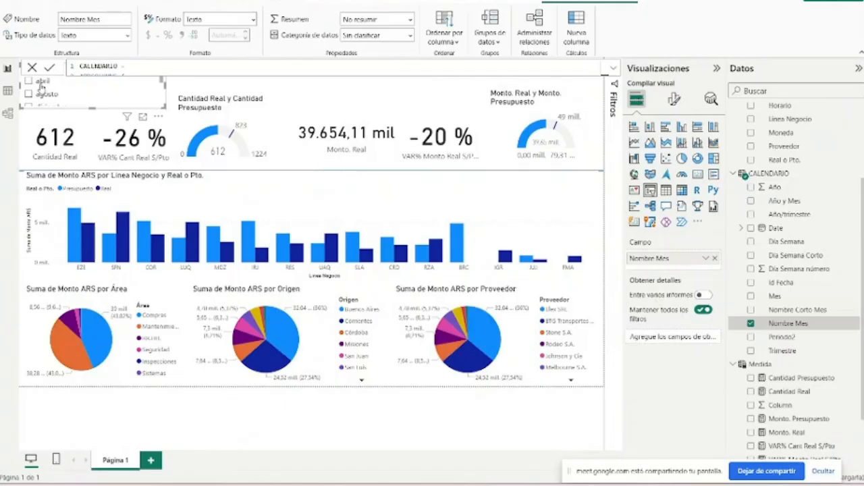
left_click(42, 94)
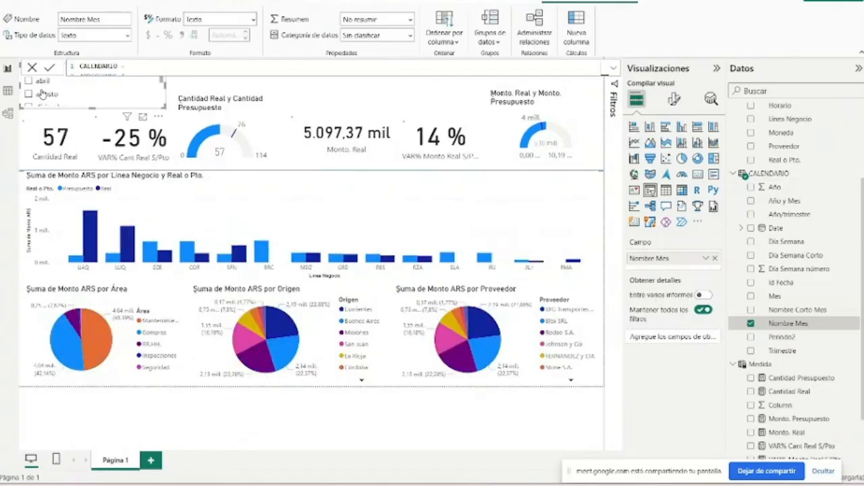
left_click(42, 94)
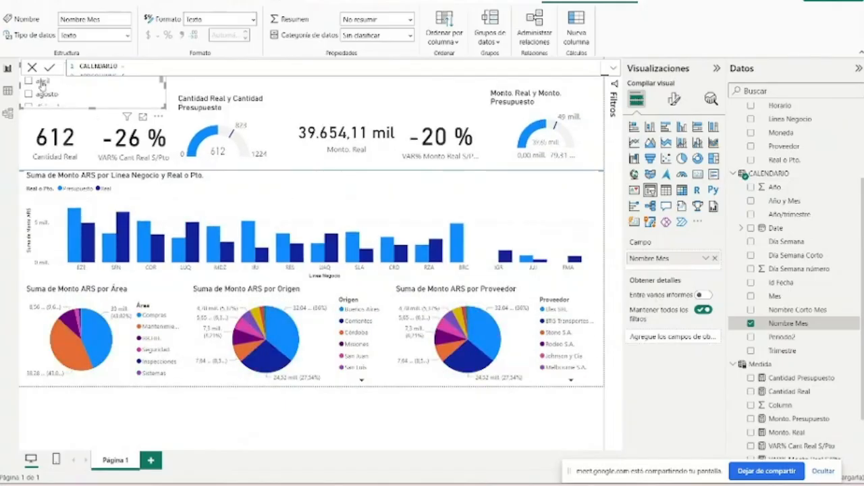
left_click(41, 82)
left_click(41, 82)
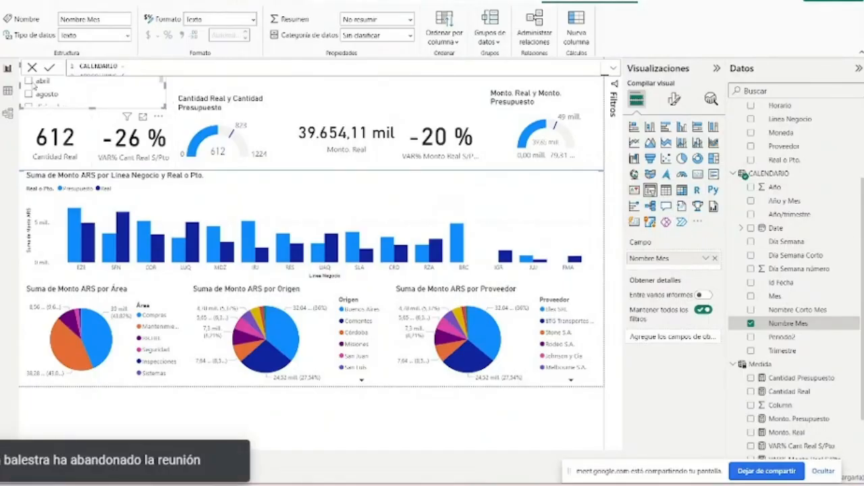
- Delete the month slicer and insert a new one in its place, reduced to the corner above the Cantidad Real card
left_click_drag(105, 114, 109, 138)
key("Delete")
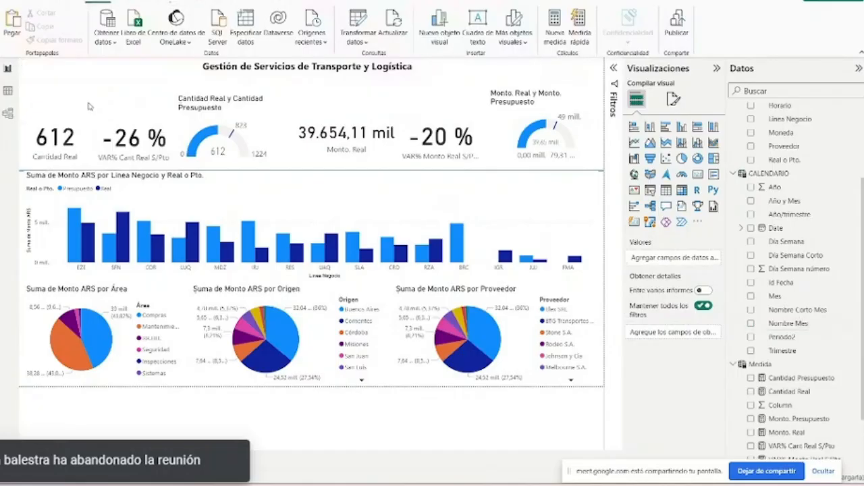
left_click(649, 191)
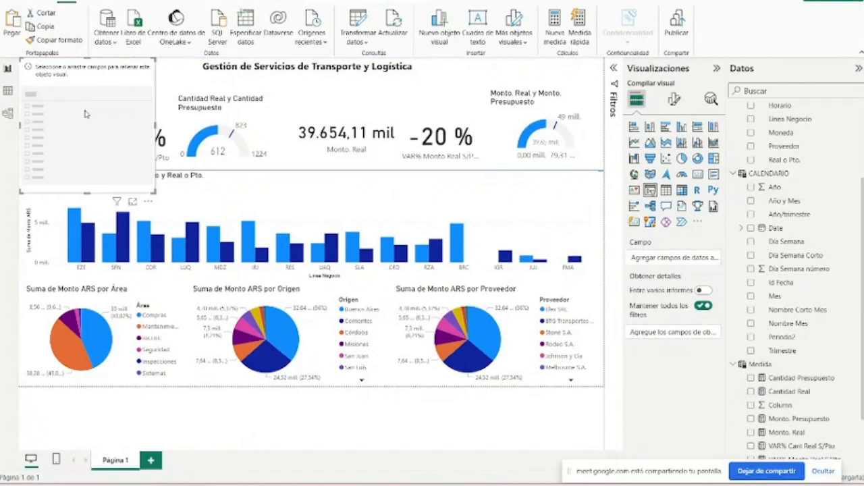
left_click_drag(154, 191, 142, 118)
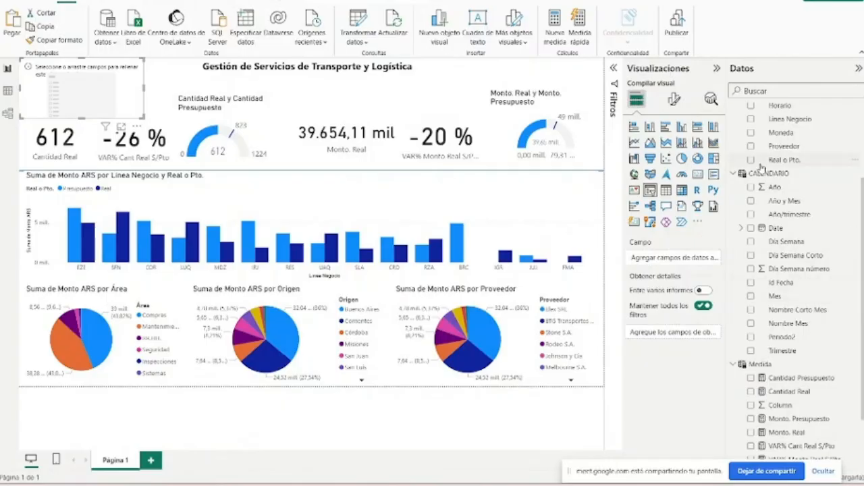
- Try the Mes field in the new slicer, replace it with Nombre Mes, and shift the slicer slightly away from the page edge
left_click(751, 297)
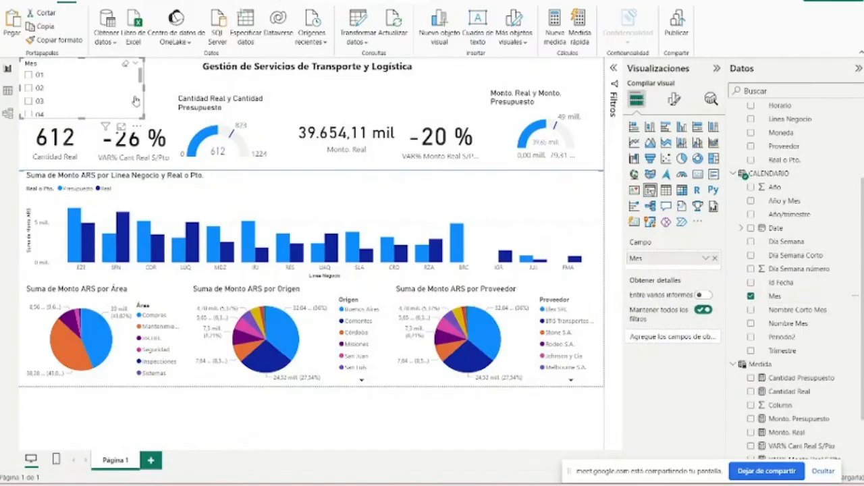
left_click(751, 295)
left_click(751, 324)
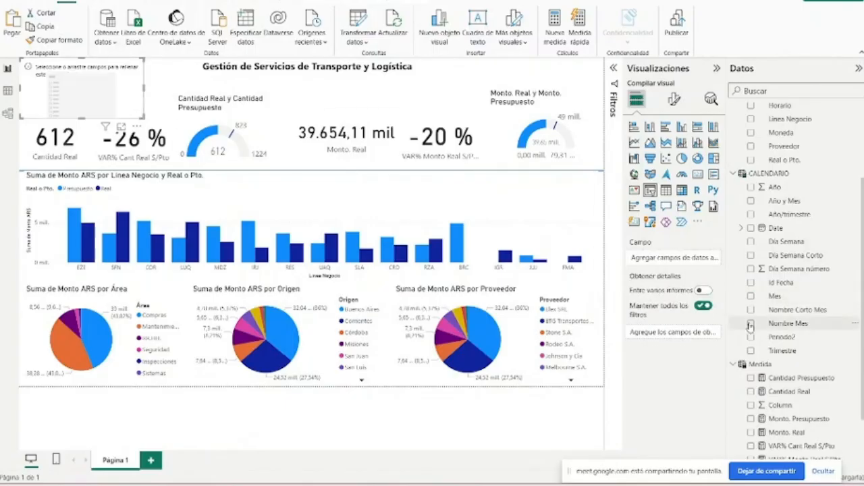
scroll(79, 100, "down", 3)
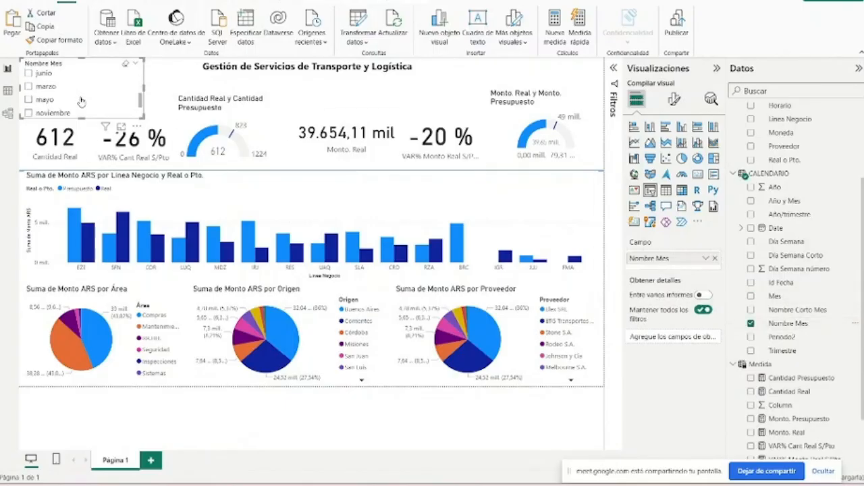
scroll(78, 100, "up", 3)
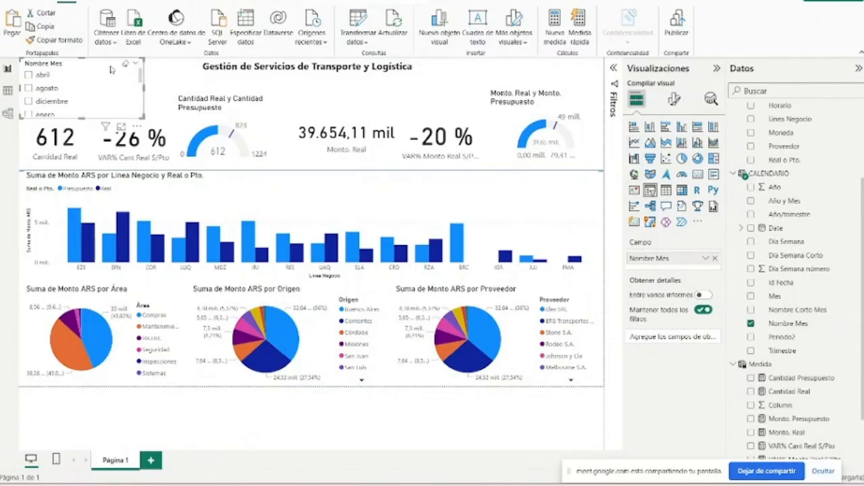
left_click_drag(111, 70, 116, 70)
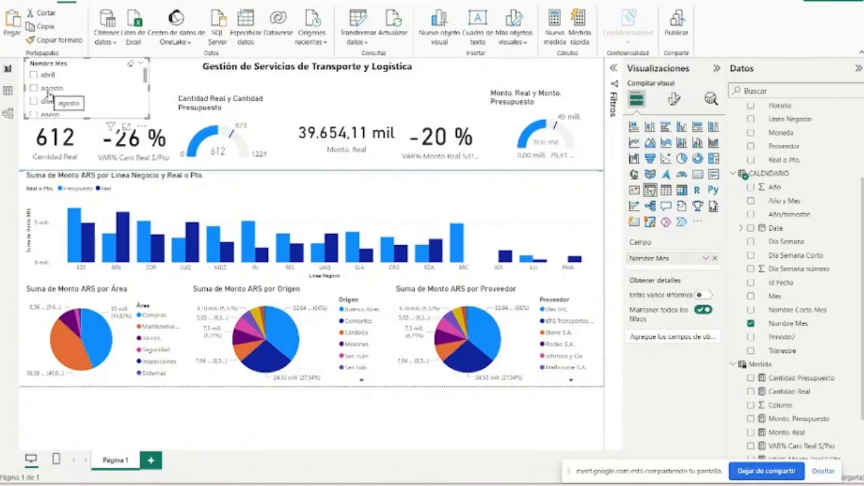
- Filter the report on febrero and shrink the Nombre Mes slicer so its frame clears the cards below it
scroll(50, 101, "down", 1)
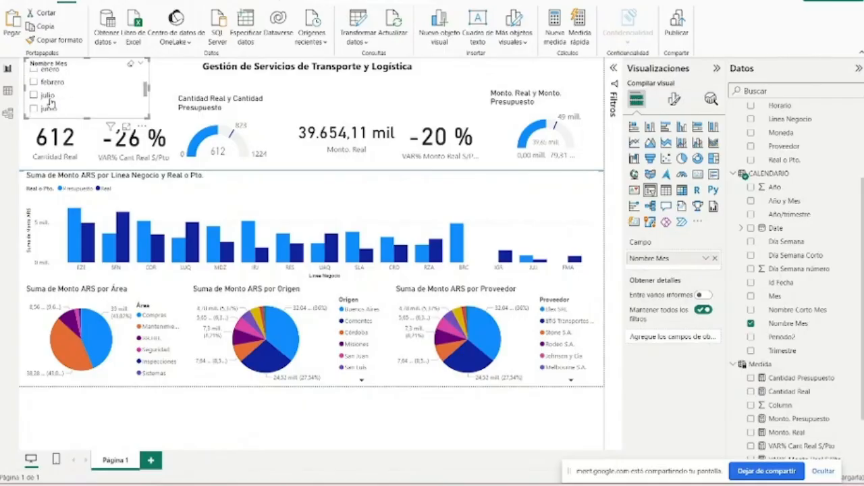
left_click(51, 84)
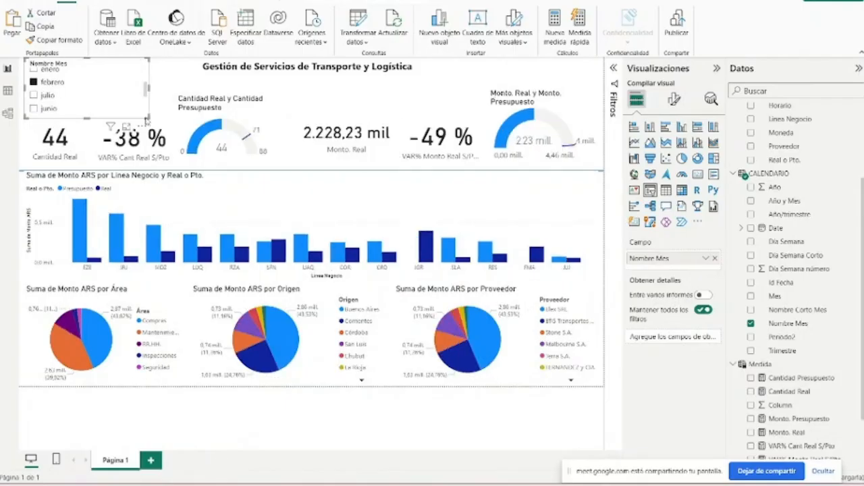
left_click_drag(148, 119, 143, 99)
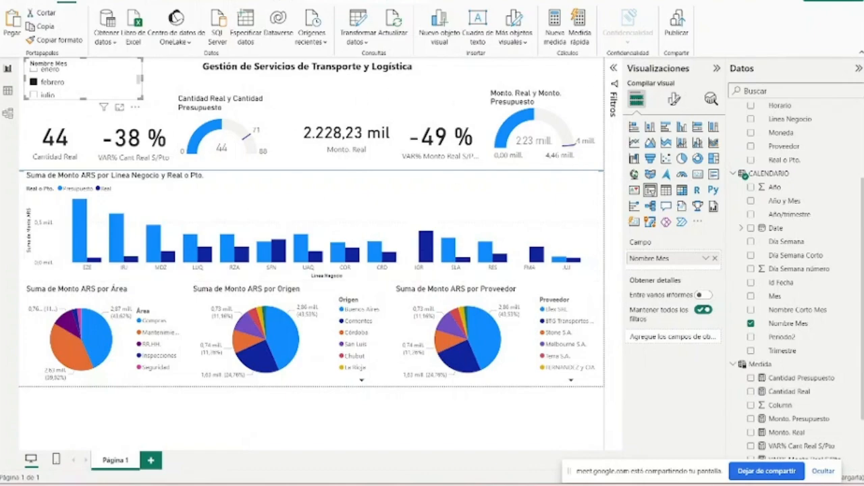
- Try the Mosaico style on the Nombre Mes slicer and settle on Menú desplegable
left_click(671, 103)
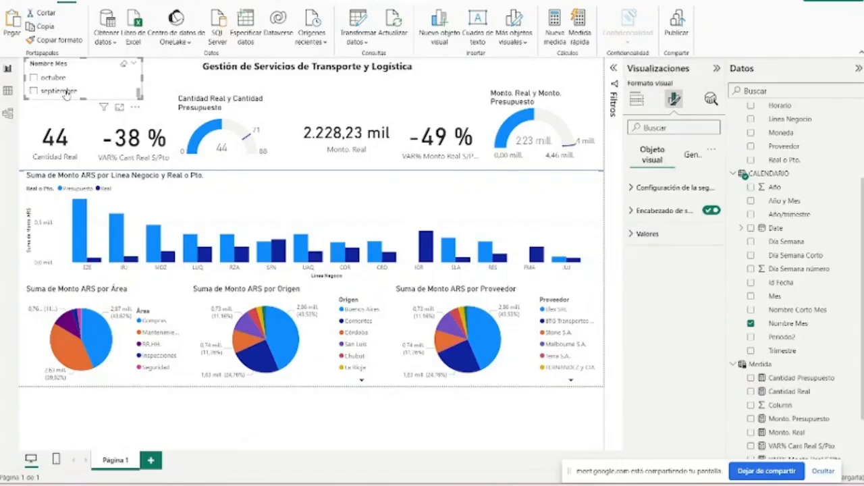
left_click(673, 187)
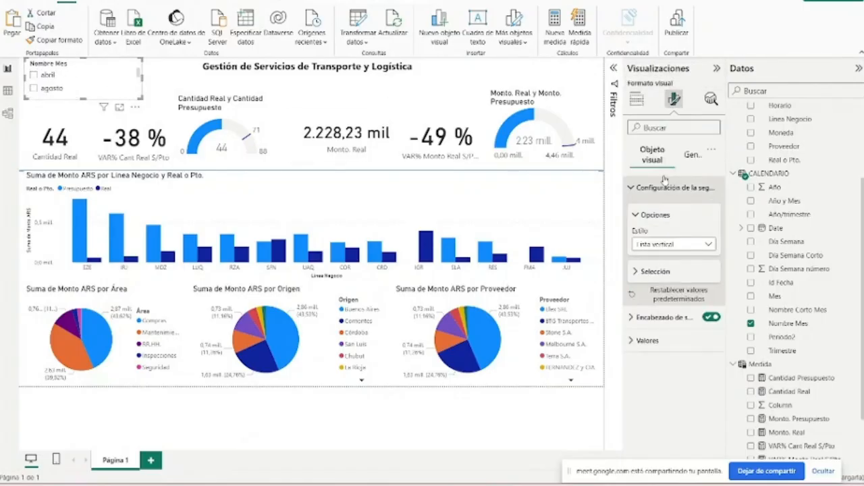
left_click(659, 247)
left_click(663, 272)
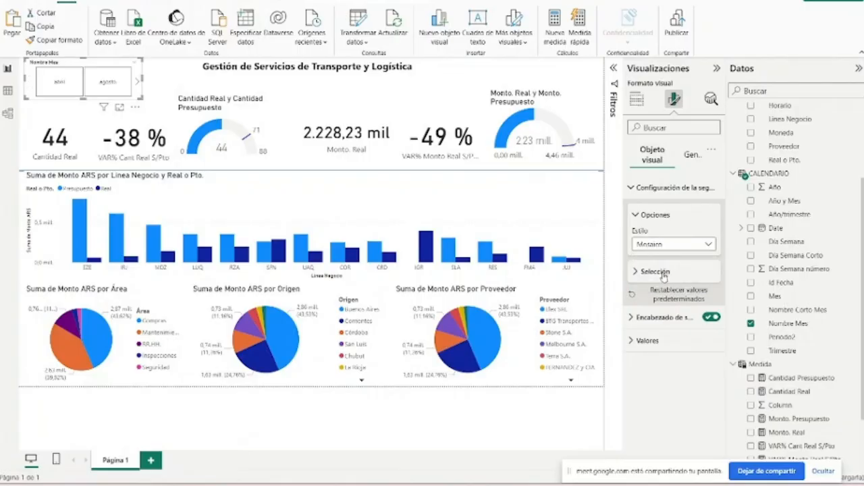
left_click(665, 244)
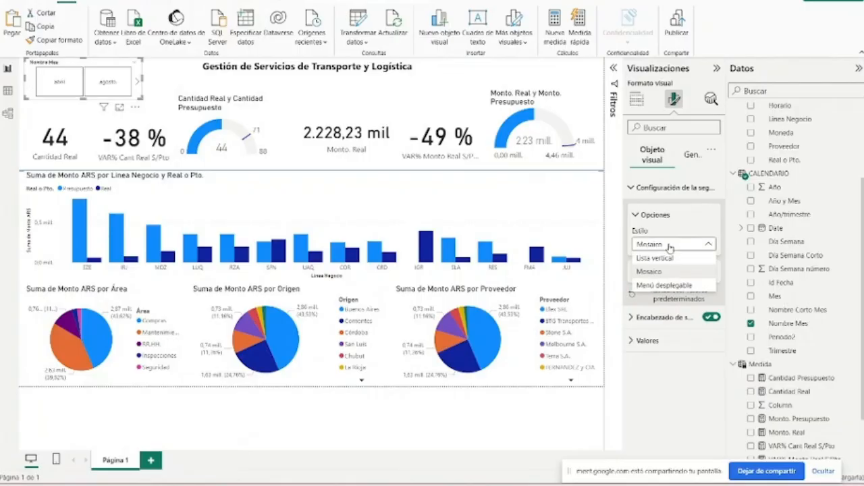
left_click(665, 286)
- Test the Nombre Mes dropdown by filtering the report on mayo, clear the selection and close the list
left_click(78, 80)
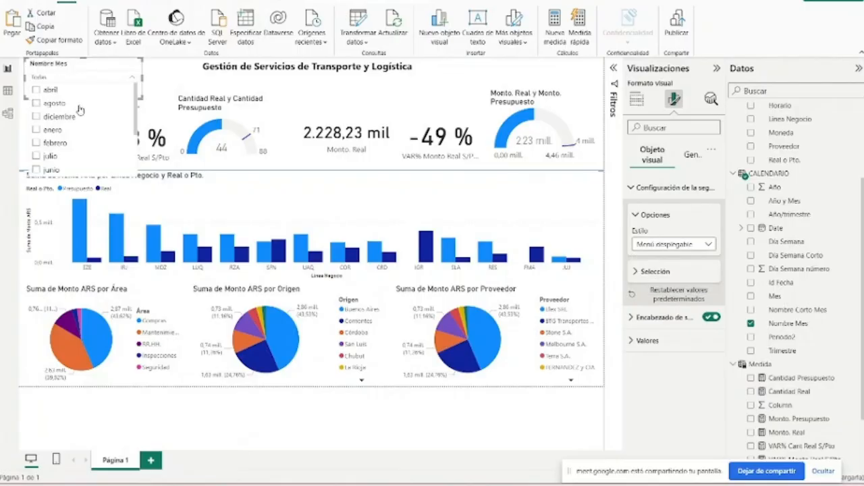
scroll(59, 125, "down", 2)
left_click(56, 128)
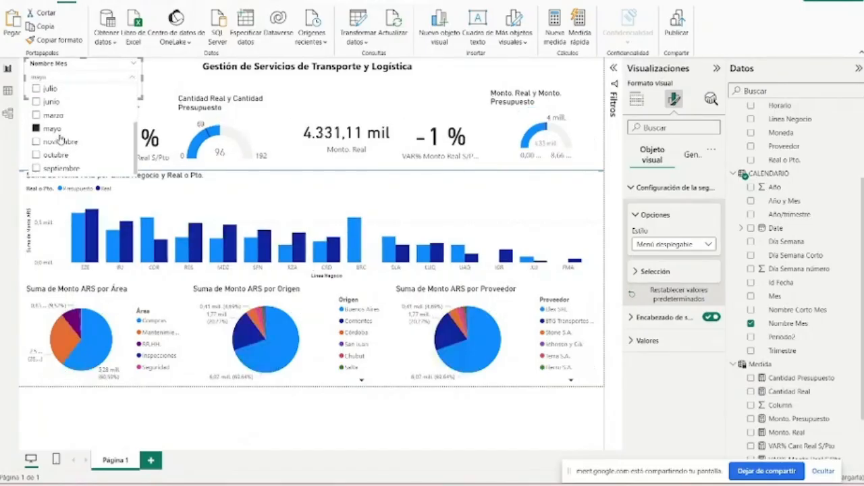
left_click(55, 129)
left_click(60, 79)
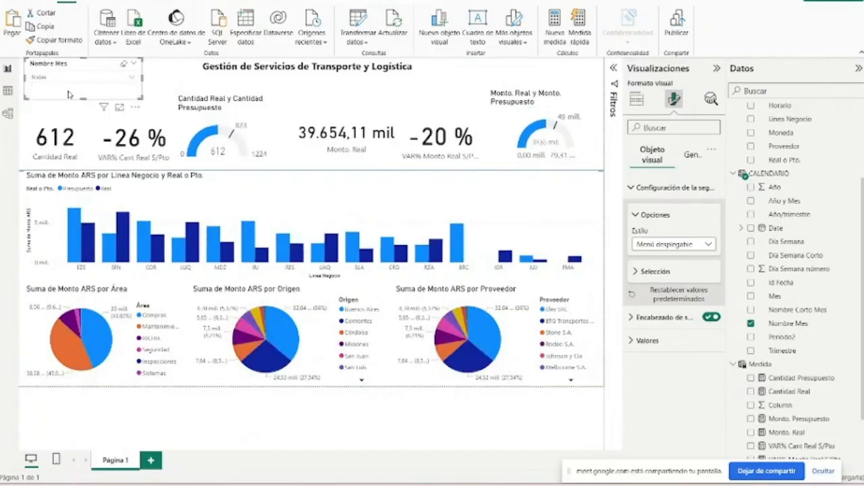
left_click(74, 79)
left_click(79, 80)
- Turn on the shadow effect for the Monto. Real y Monto. Presupuesto gauge
left_click(544, 129)
left_click(685, 154)
left_click(658, 256)
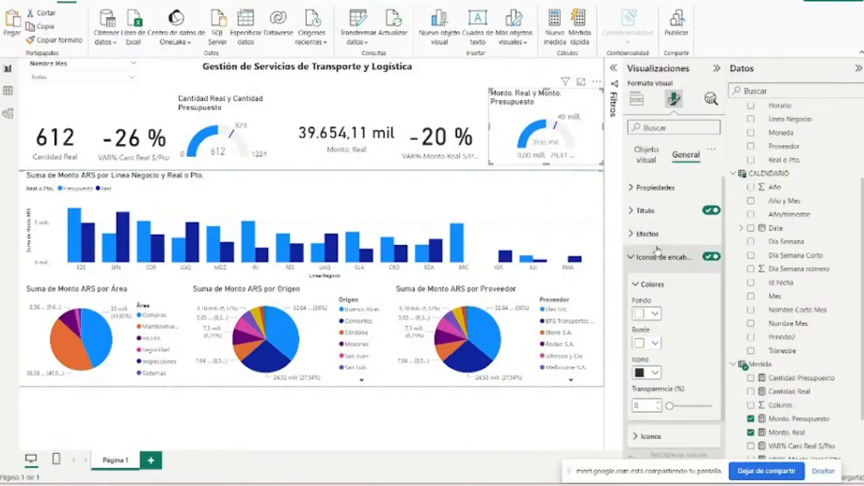
left_click(651, 233)
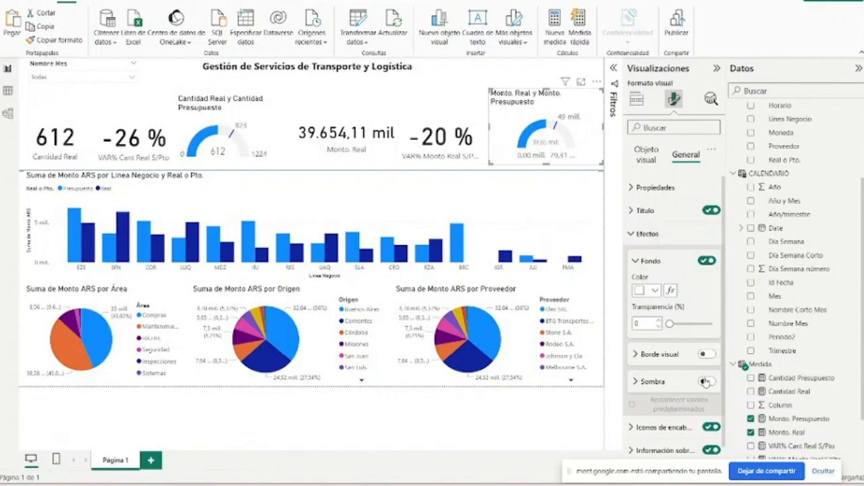
- Turn on the shadow effect for the VAR% Monto Real S/Pto card
left_click(432, 123)
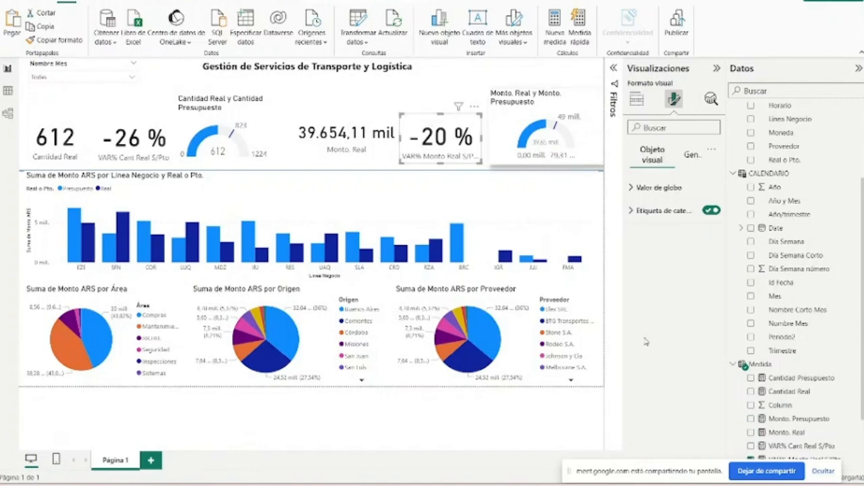
left_click(675, 211)
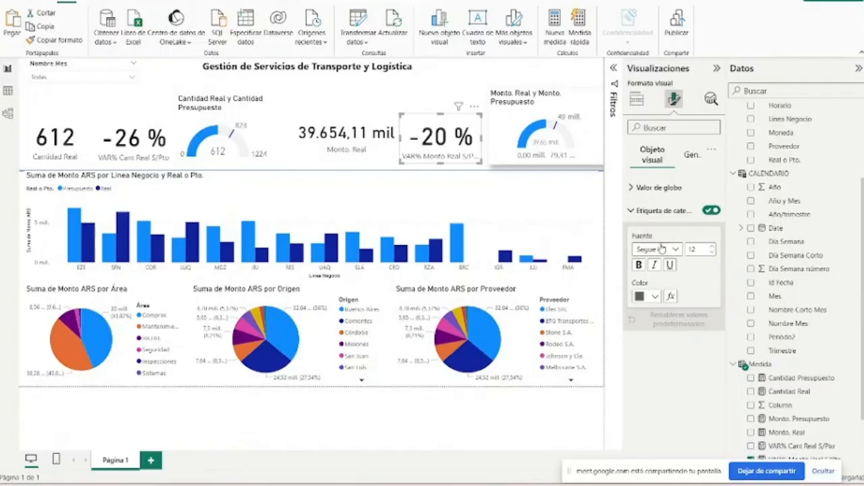
left_click(685, 156)
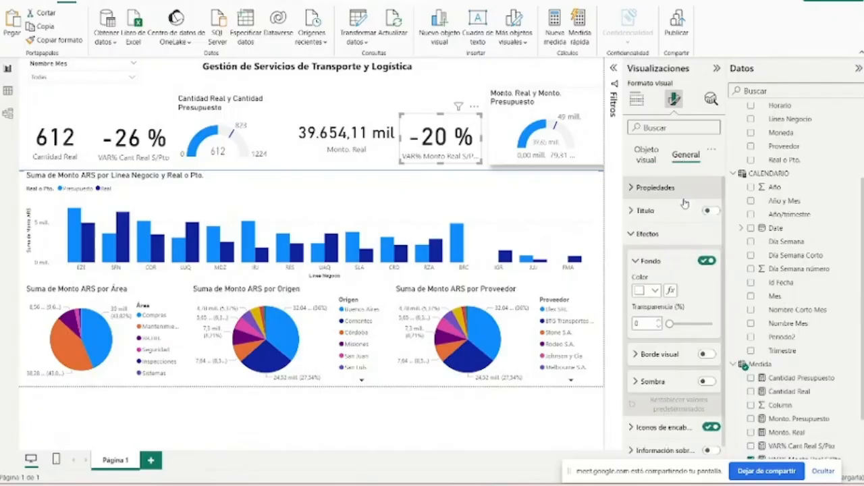
left_click(706, 381)
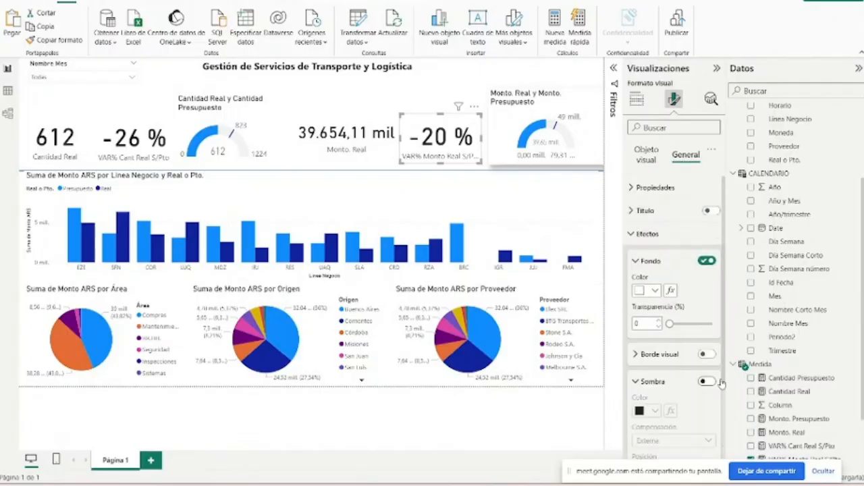
left_click(375, 115)
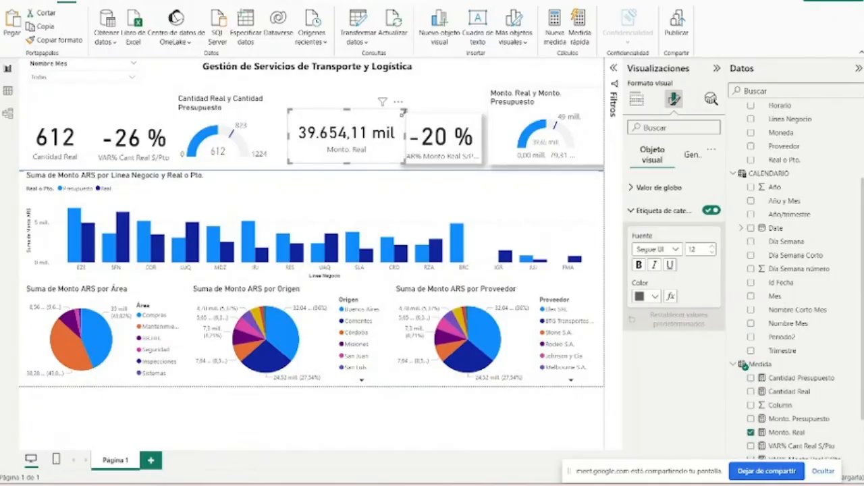
- Enable the title on the VAR% Monto Real S/Pto card and set its text to "VAR Real S/ Pto"
left_click(437, 120)
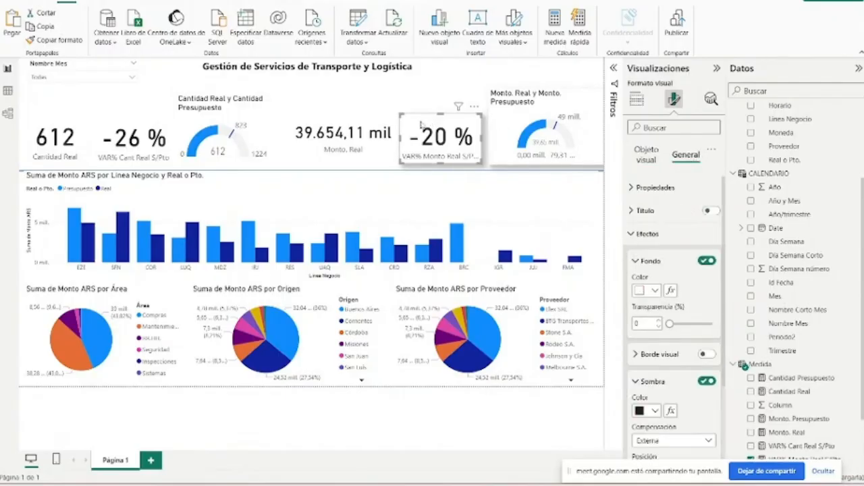
left_click(684, 213)
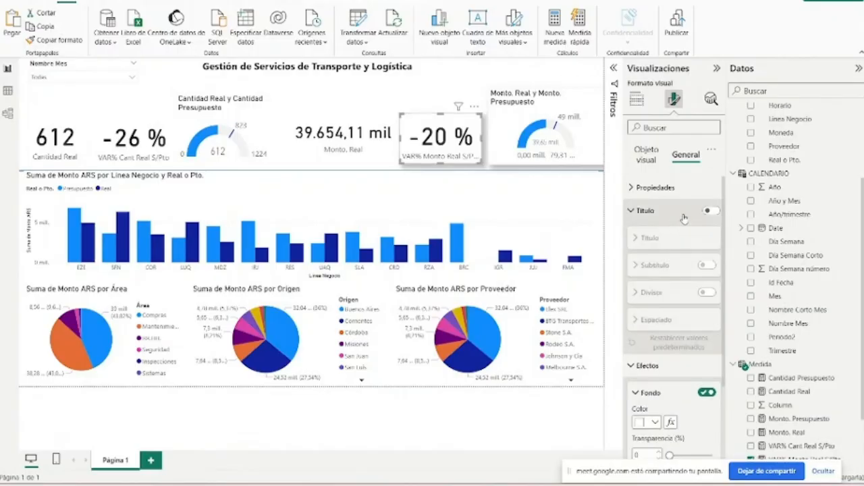
left_click(709, 211)
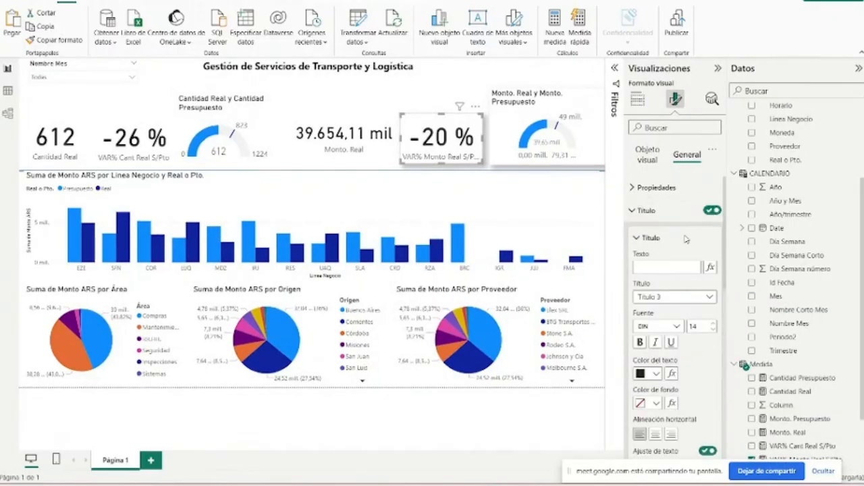
left_click(677, 266)
type("A")
key("BackSpace")
type("VAR")
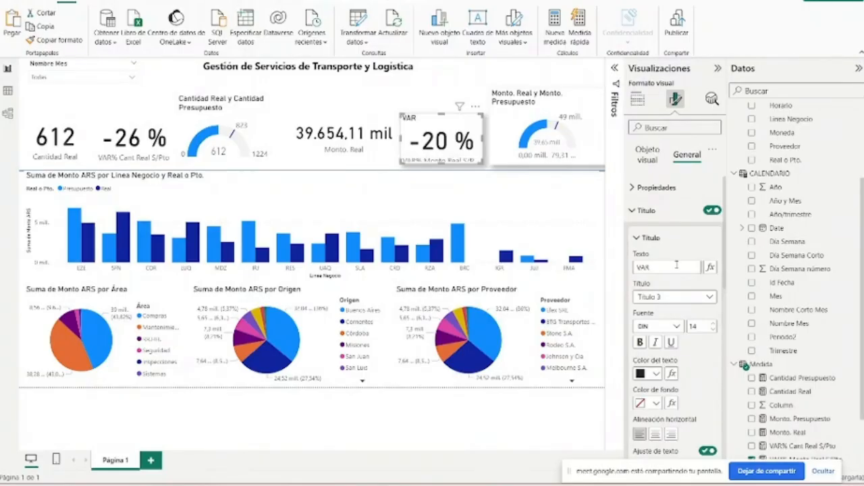
type(" Real S")
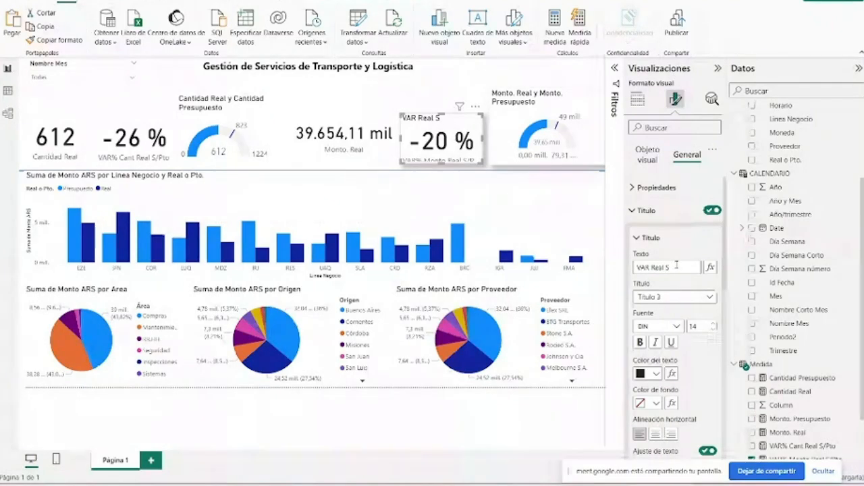
type("/ Pto")
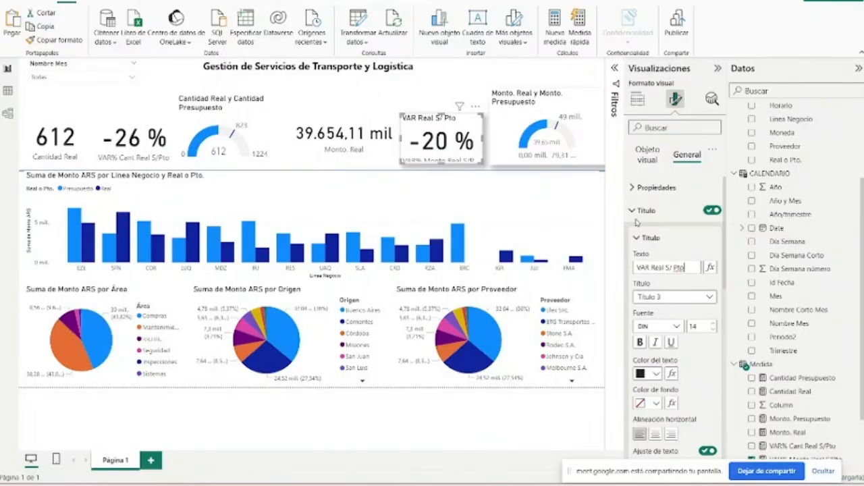
left_click(673, 212)
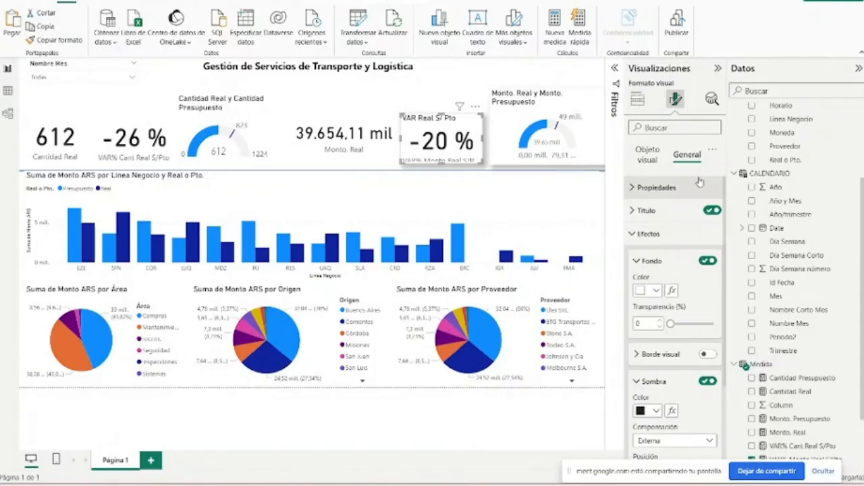
- Turn off the category label on the VAR Real S/ Pto card and dismiss the microphone notification
left_click(648, 155)
left_click(712, 210)
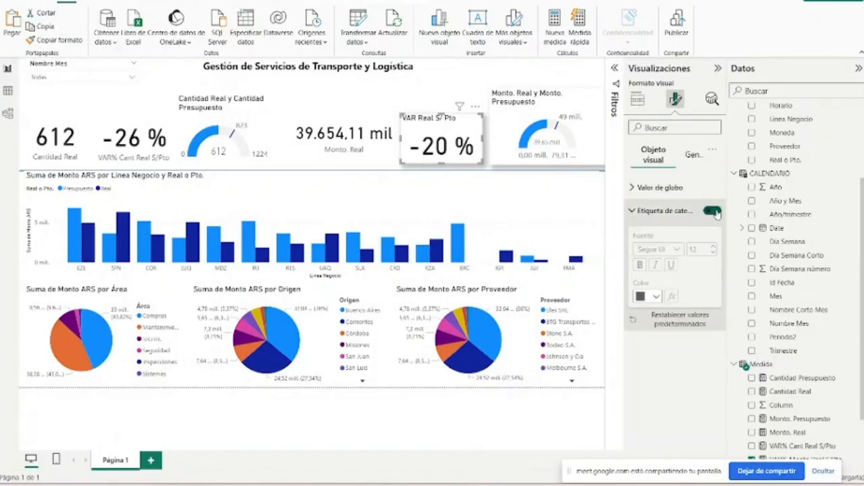
left_click(558, 106)
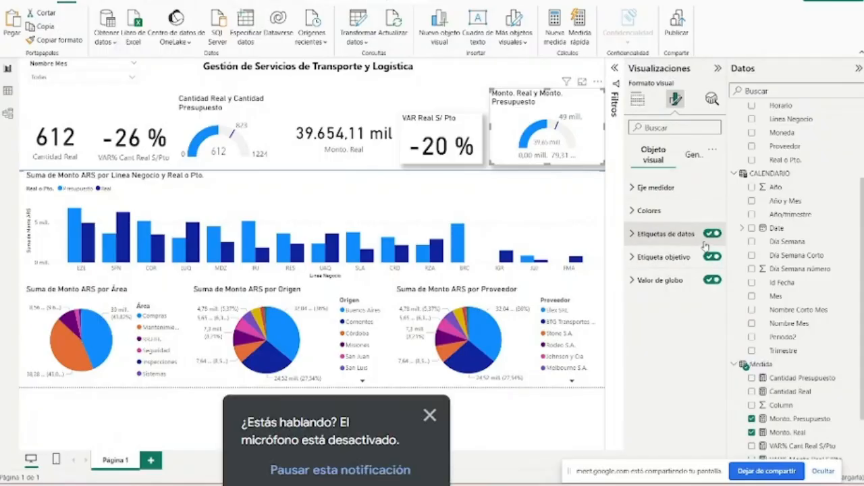
left_click(429, 415)
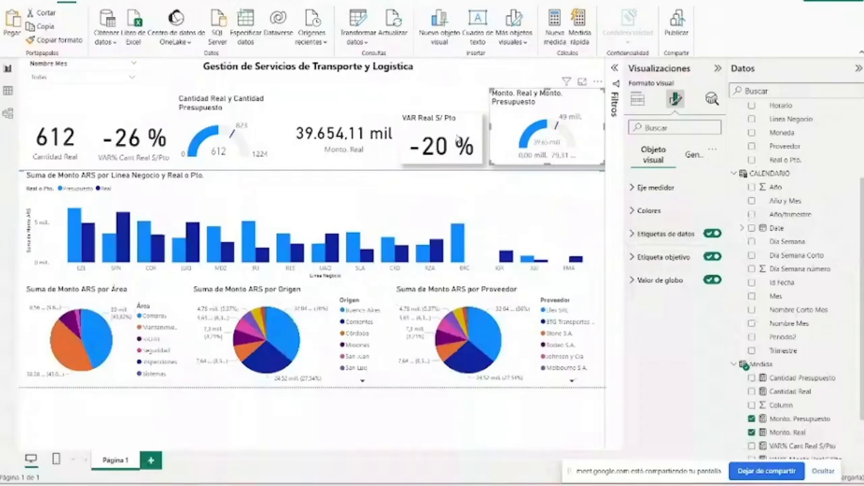
- Replace the category label on the Monto. Real card with a horizontally centred title reading "Monto Real"
left_click(328, 133)
left_click(687, 155)
left_click(647, 211)
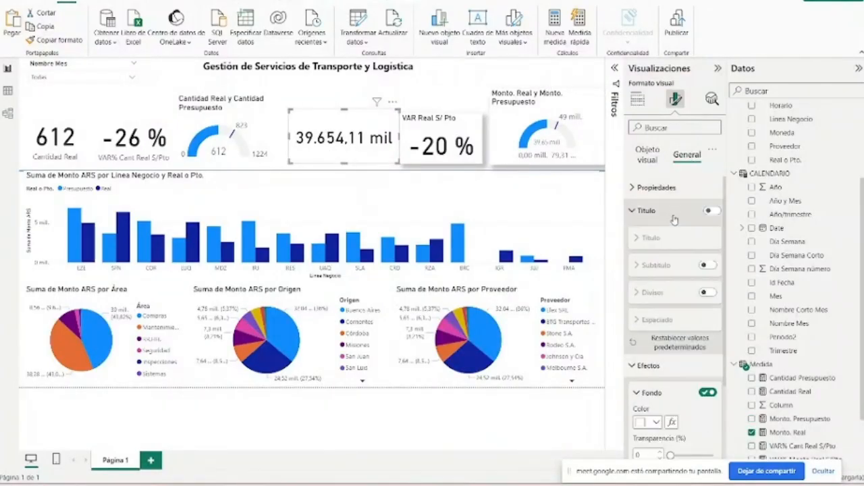
left_click(682, 215)
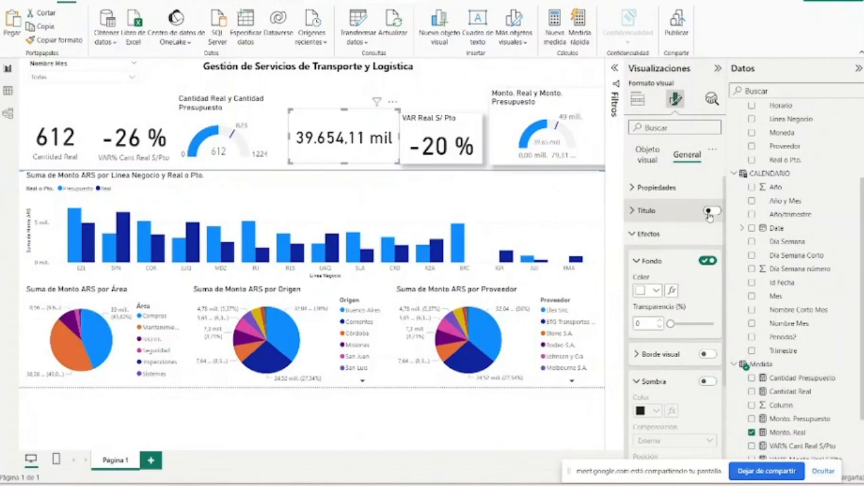
left_click(709, 212)
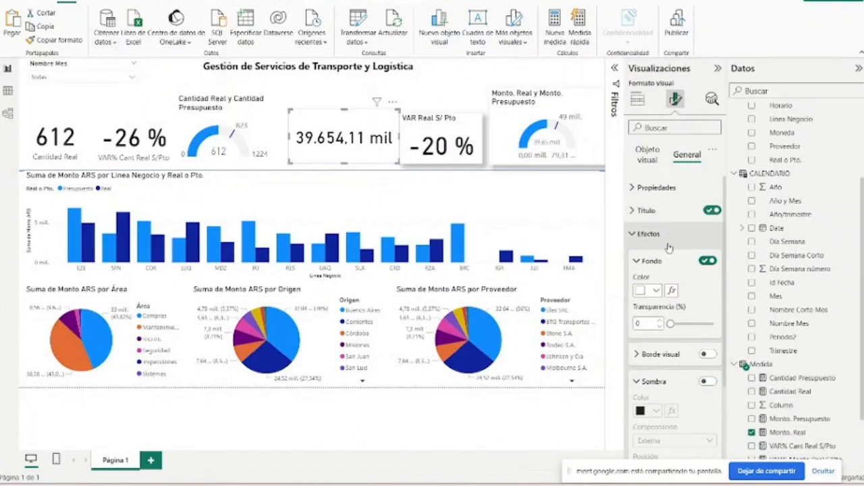
left_click(682, 266)
type("M")
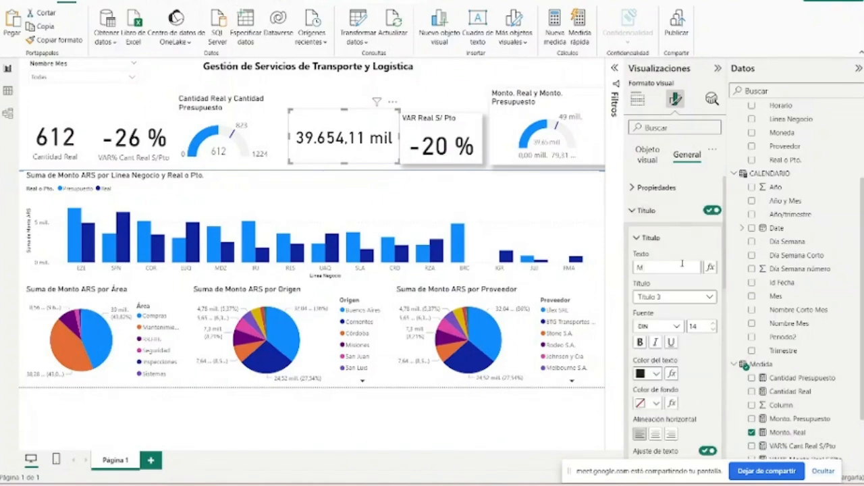
type("onto Real")
left_click(655, 434)
- Centre the title of the VAR Real S/ Pto card horizontally
left_click(466, 138)
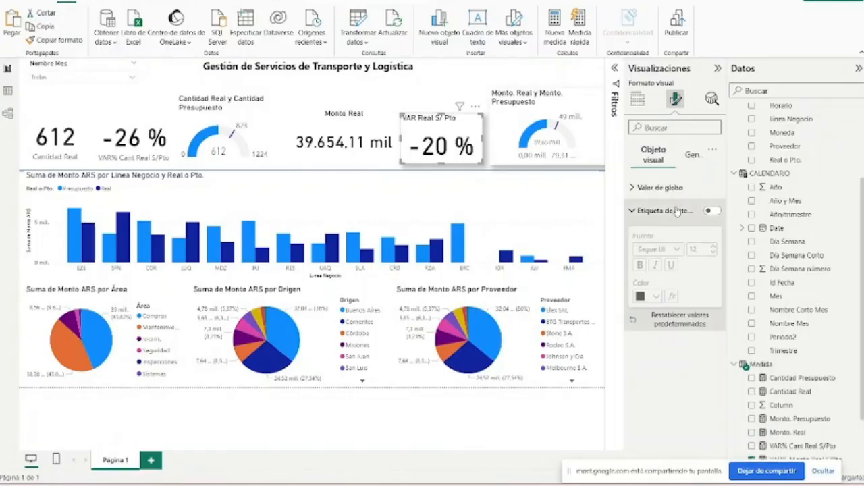
left_click(667, 189)
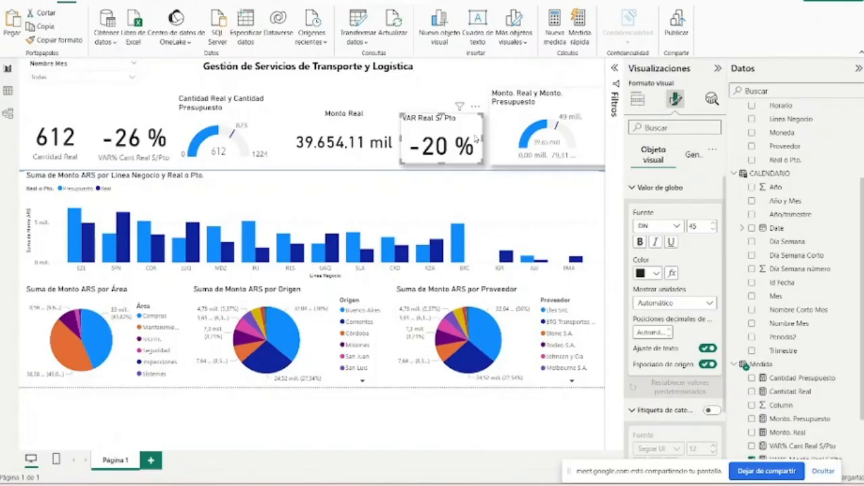
left_click(693, 155)
left_click(656, 434)
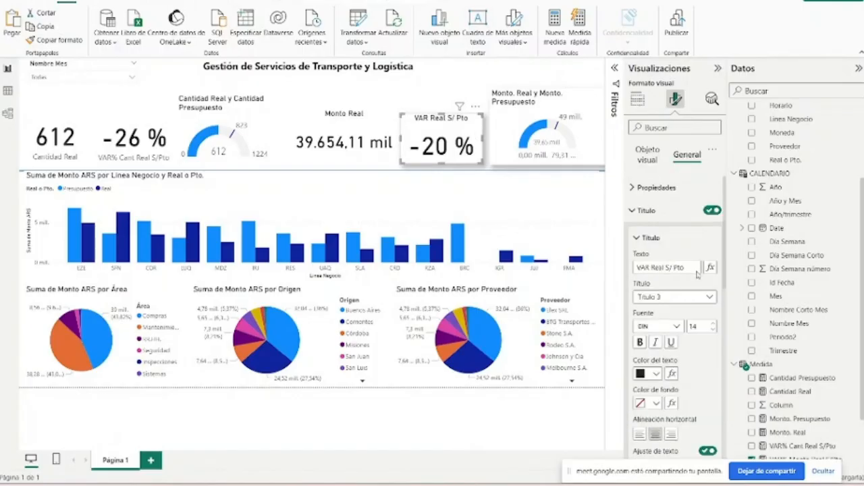
- Turn off the category labels on the Cantidad Real and VAR% Cant Real S/Pto cards and collapse the visual formatting area
left_click(139, 123)
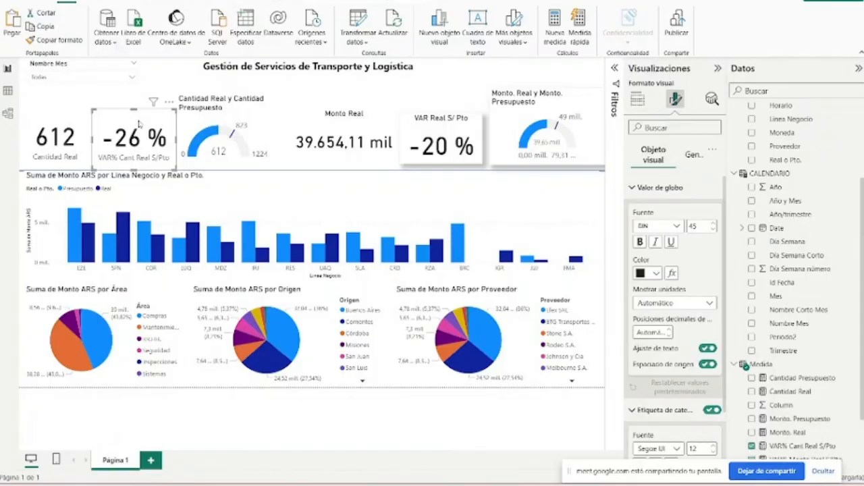
left_click(659, 187)
left_click(708, 210)
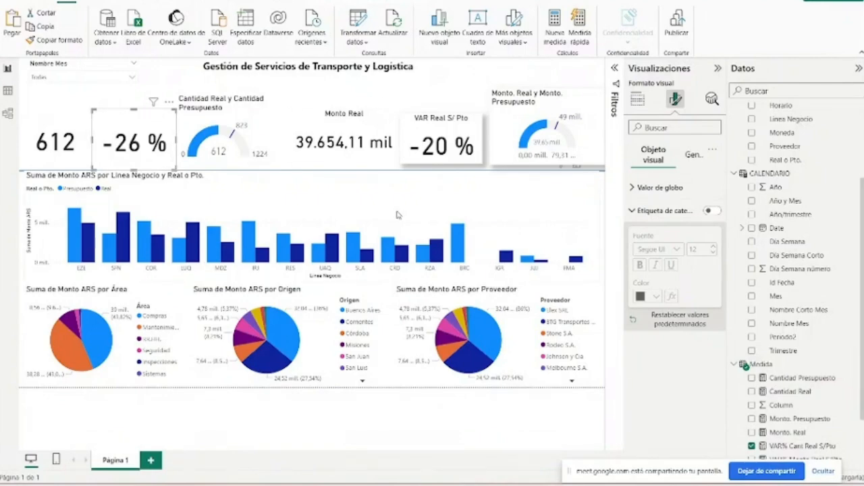
left_click(718, 68)
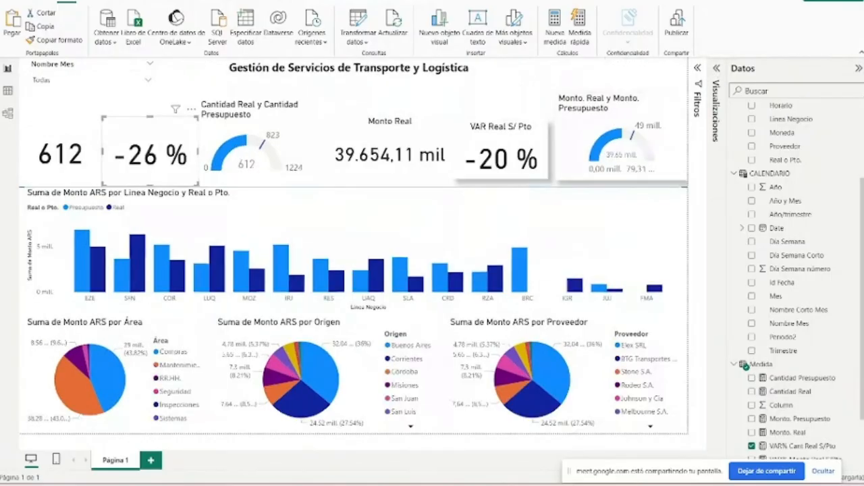
- Show the DAX formulas of the Cantidad Real and Cantidad Presupuesto measures
mouse_move(569, 484)
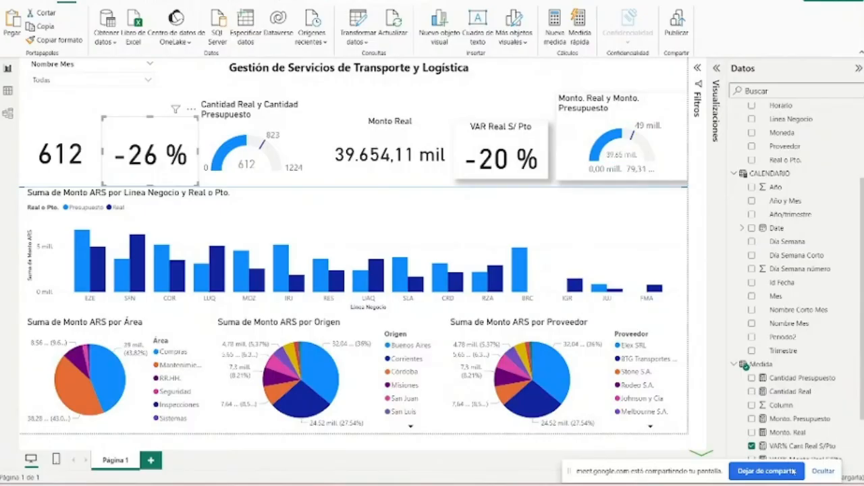
left_click(789, 446)
left_click(787, 391)
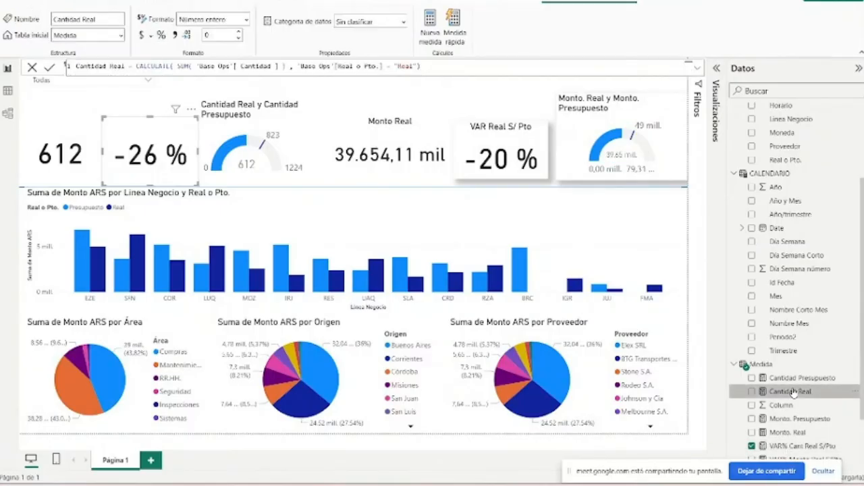
left_click(810, 378)
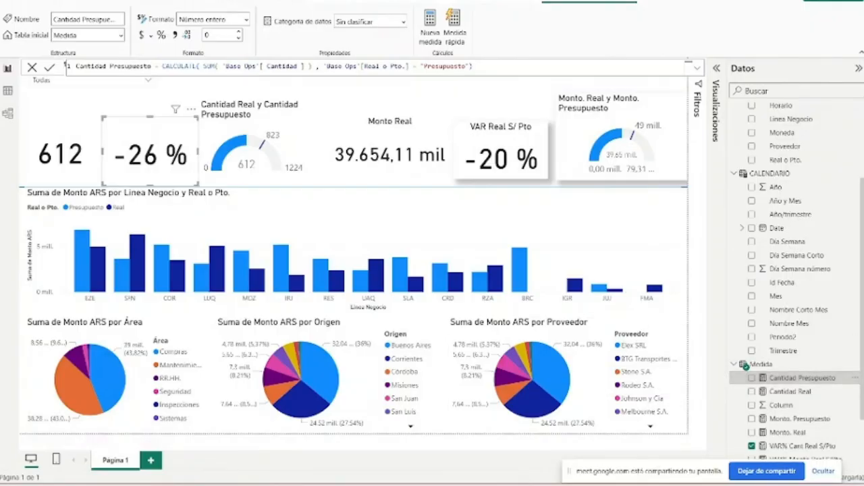
- Switch to the PowerPoint presentation and advance from the DAX slide to the Columnas calculadas slide
mouse_move(569, 485)
left_click(567, 432)
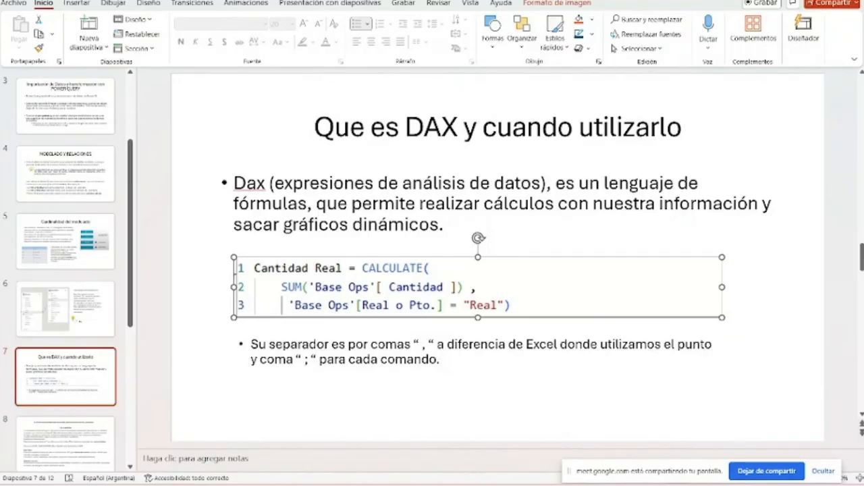
scroll(384, 387, "down", 2)
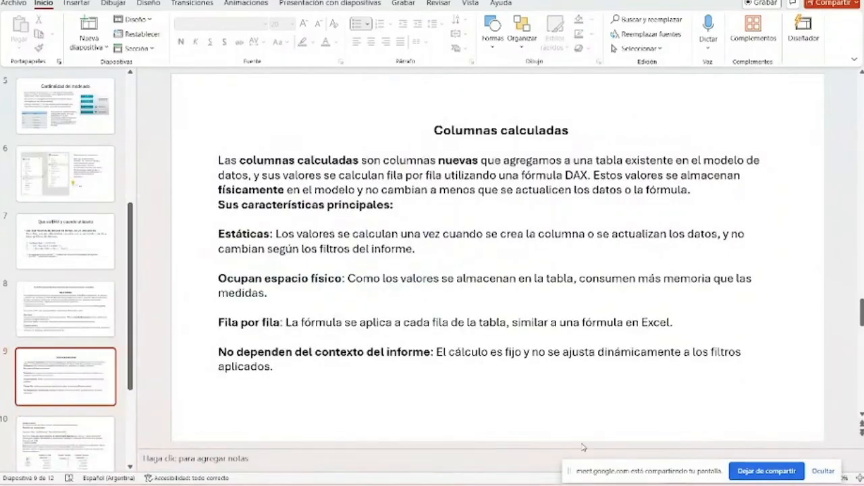